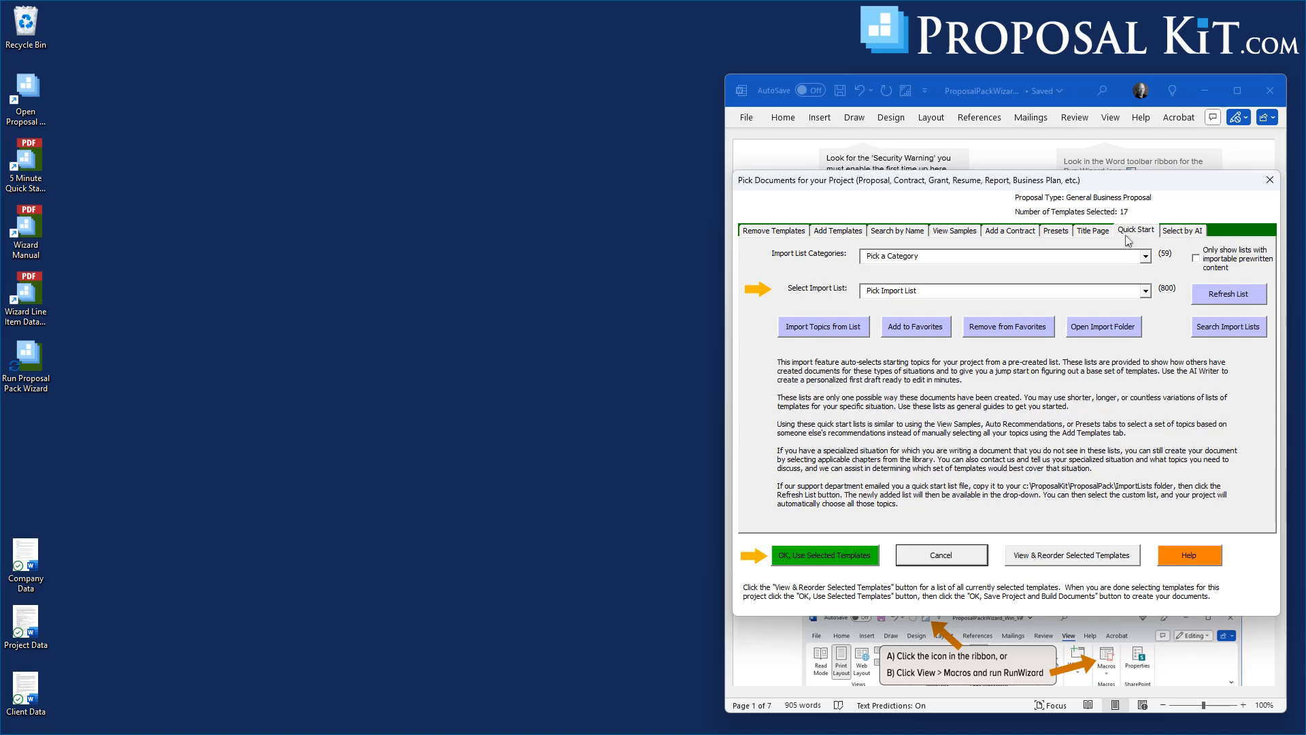
# - Select the HVAC Proposal Template as the Quick Start import list
pyautogui.click(1146, 292)
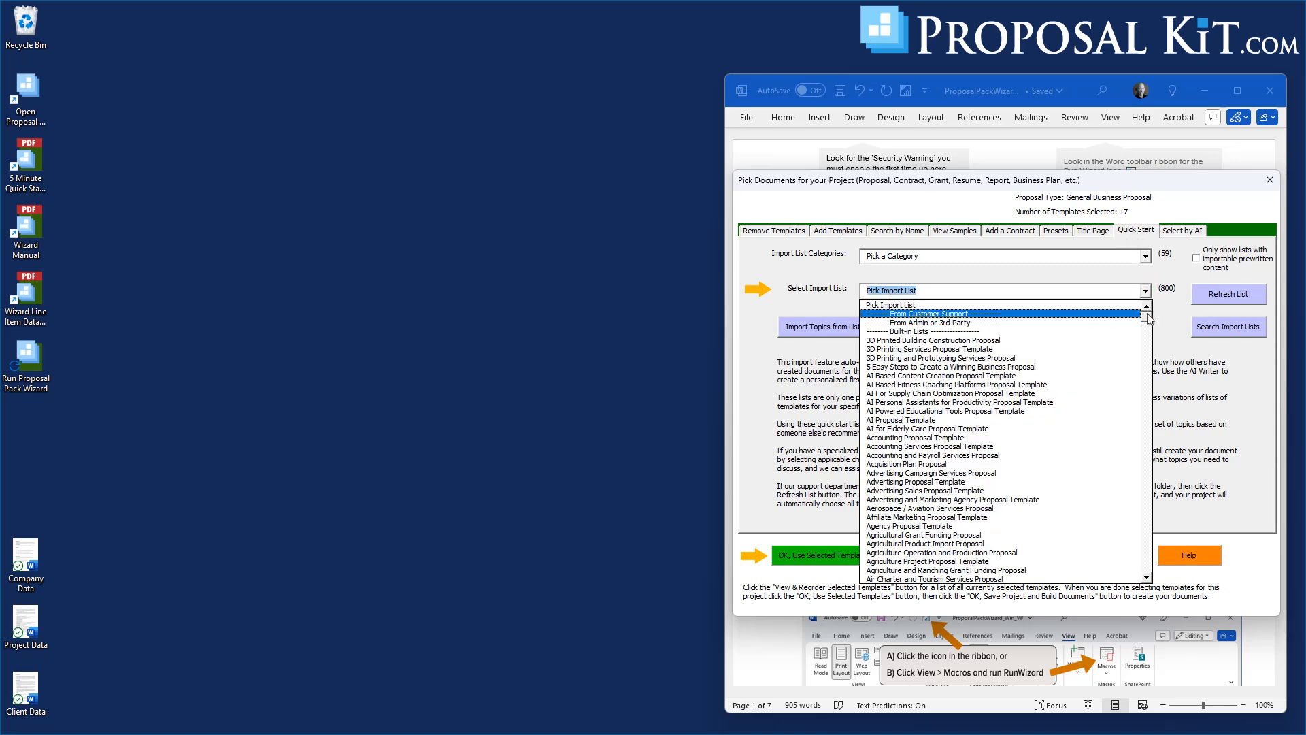
pyautogui.moveTo(1149, 321); pyautogui.dragTo(1136, 432)
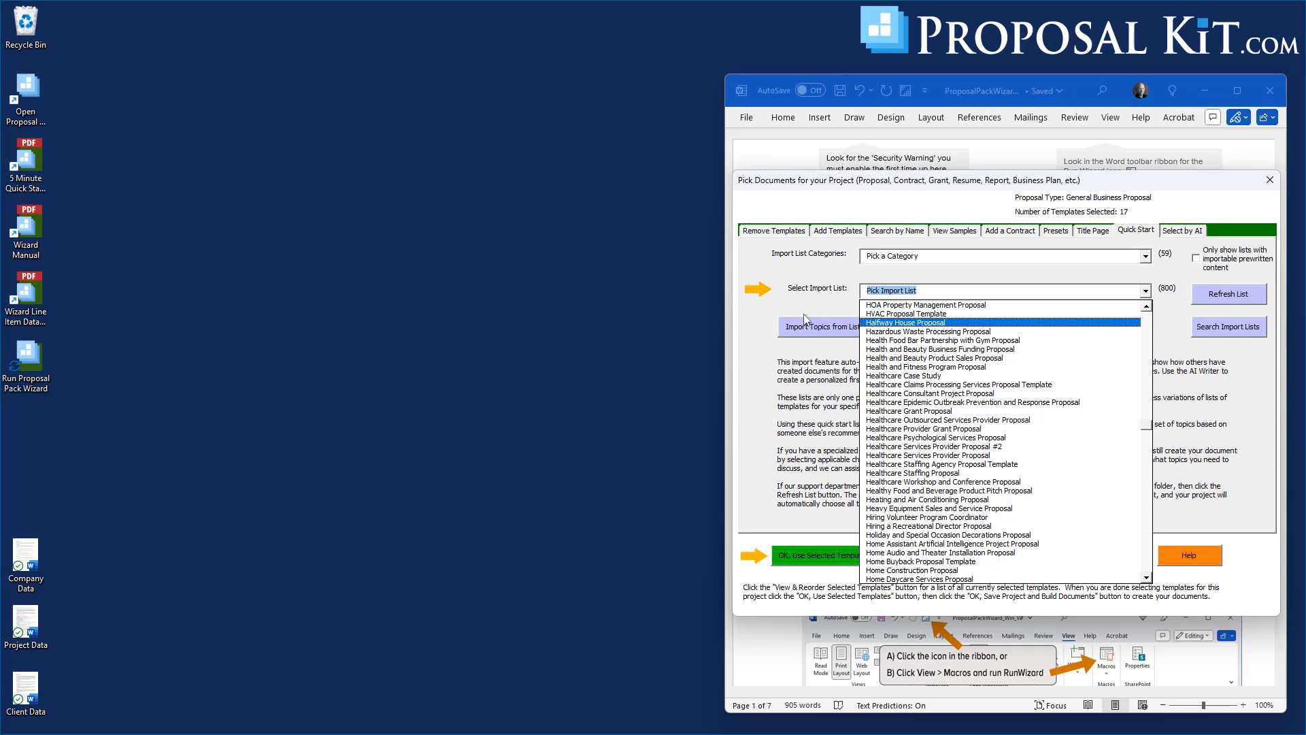
pyautogui.click(879, 314)
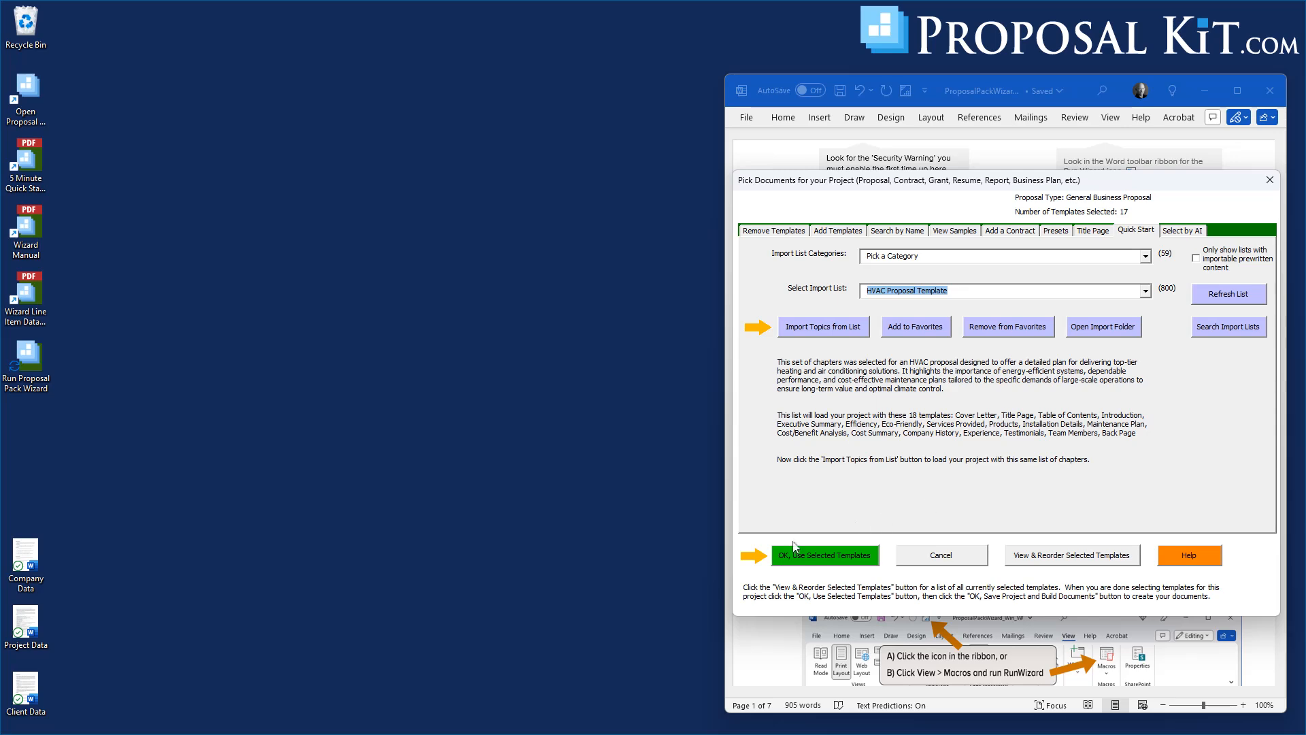
# - Browse the import lists through to the end, keeping HVAC Proposal Template selected
pyautogui.click(1146, 292)
pyautogui.moveTo(1144, 426)
pyautogui.mouseDown()
pyautogui.moveTo(1157, 316)
pyautogui.moveTo(1149, 577)
pyautogui.mouseUp()
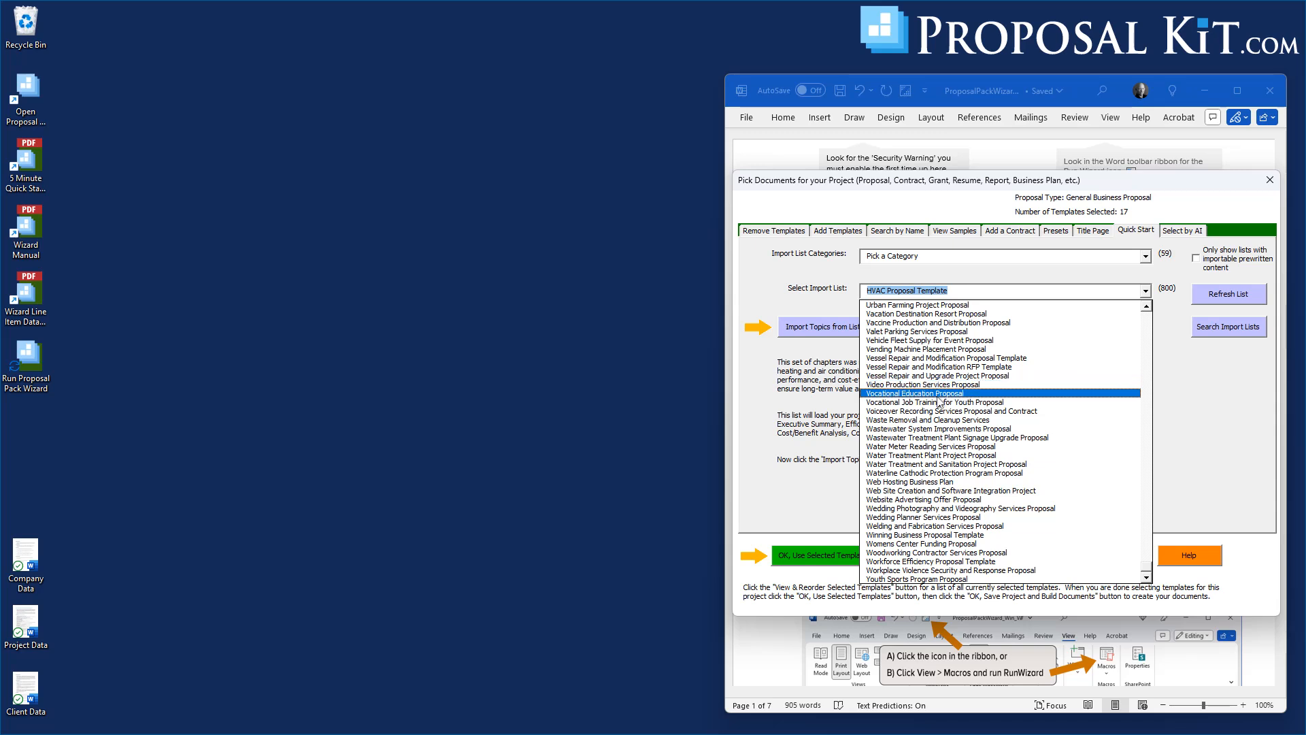
pyautogui.click(809, 500)
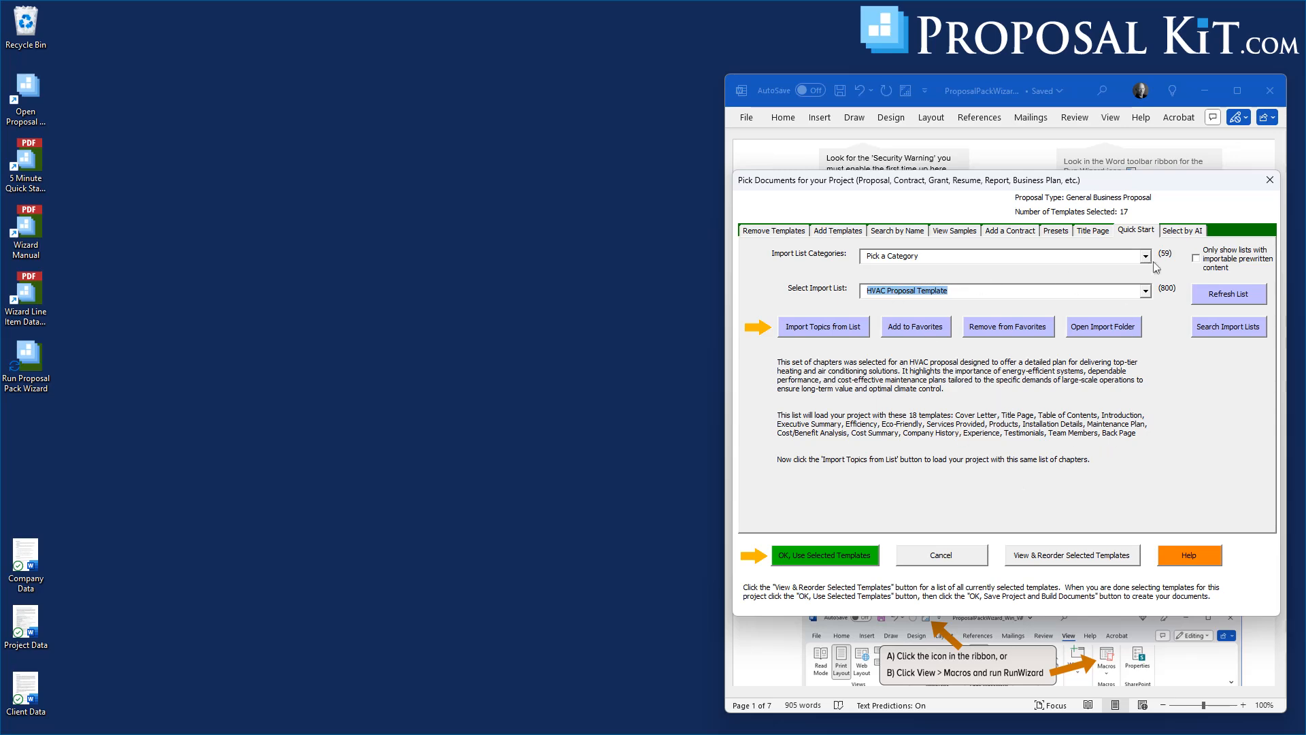
# - Review the completed sample proposals and the pages for adding, removing and searching templates by name
pyautogui.click(947, 233)
pyautogui.click(1034, 303)
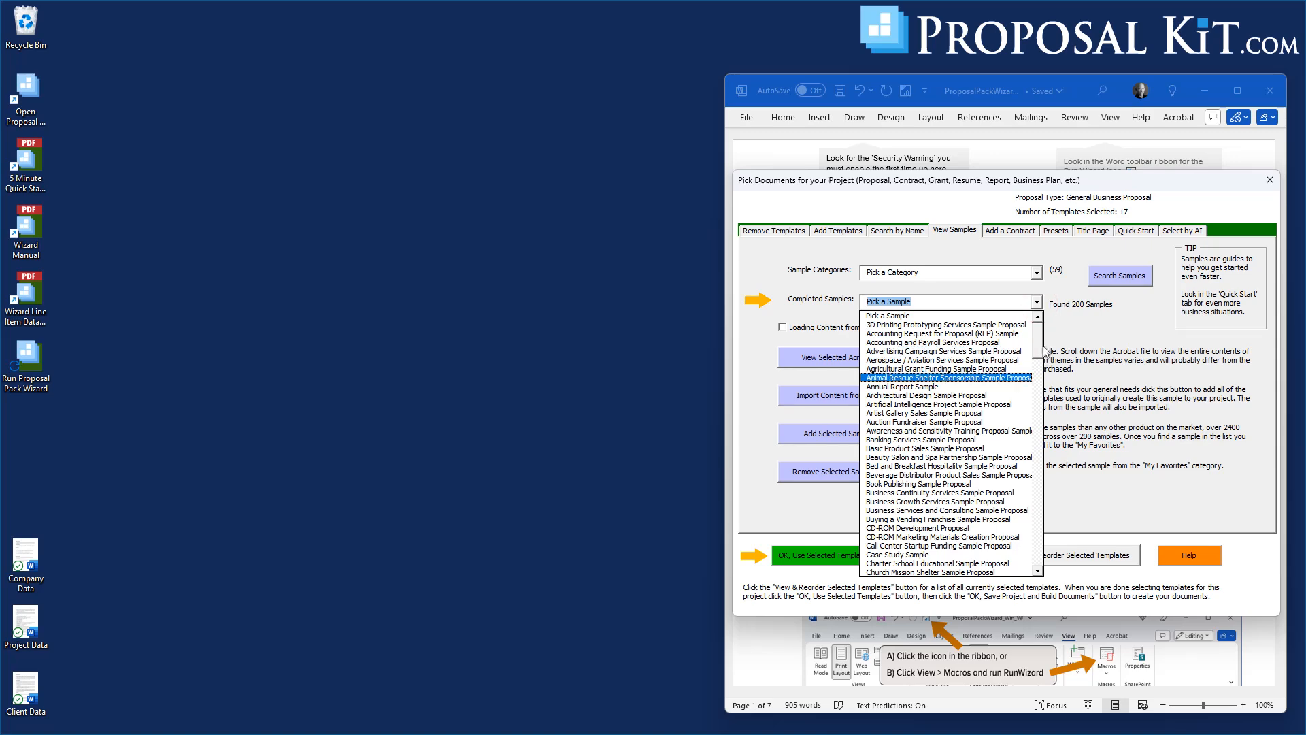
pyautogui.scroll(-10, 1040, 349)
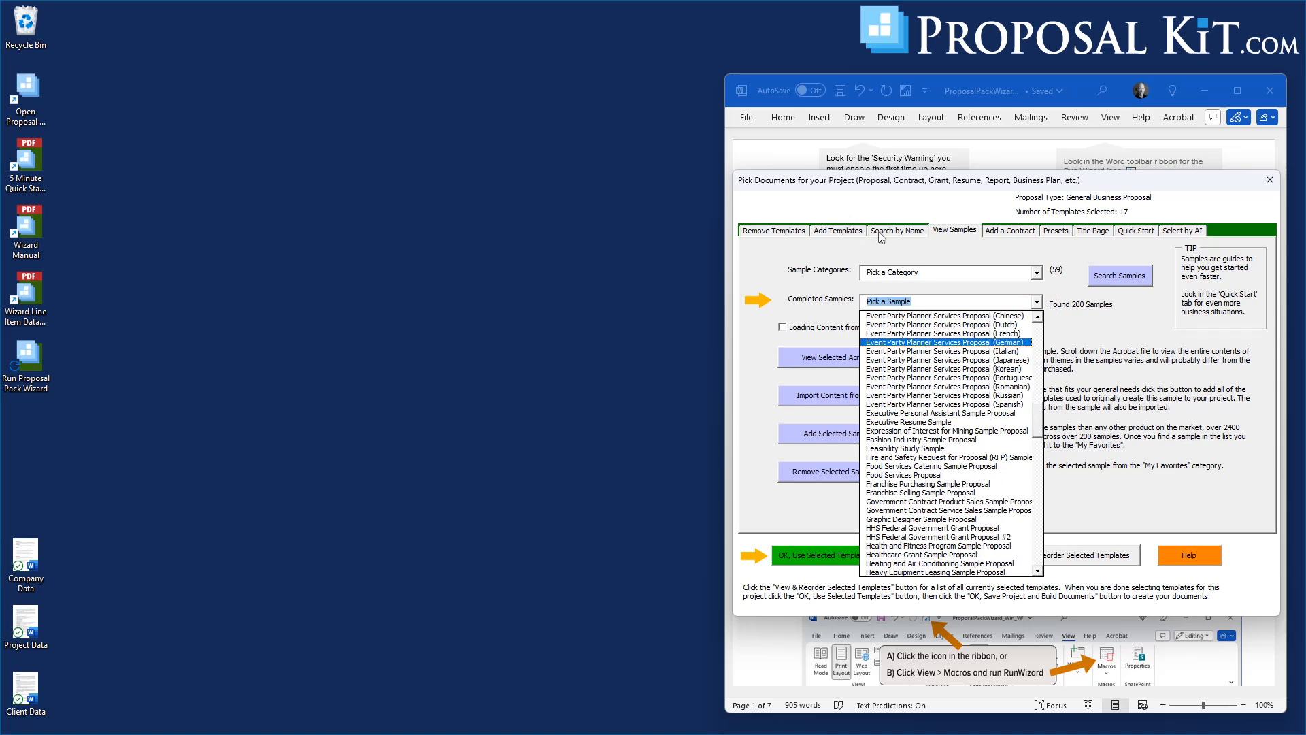
pyautogui.click(888, 231)
pyautogui.click(843, 234)
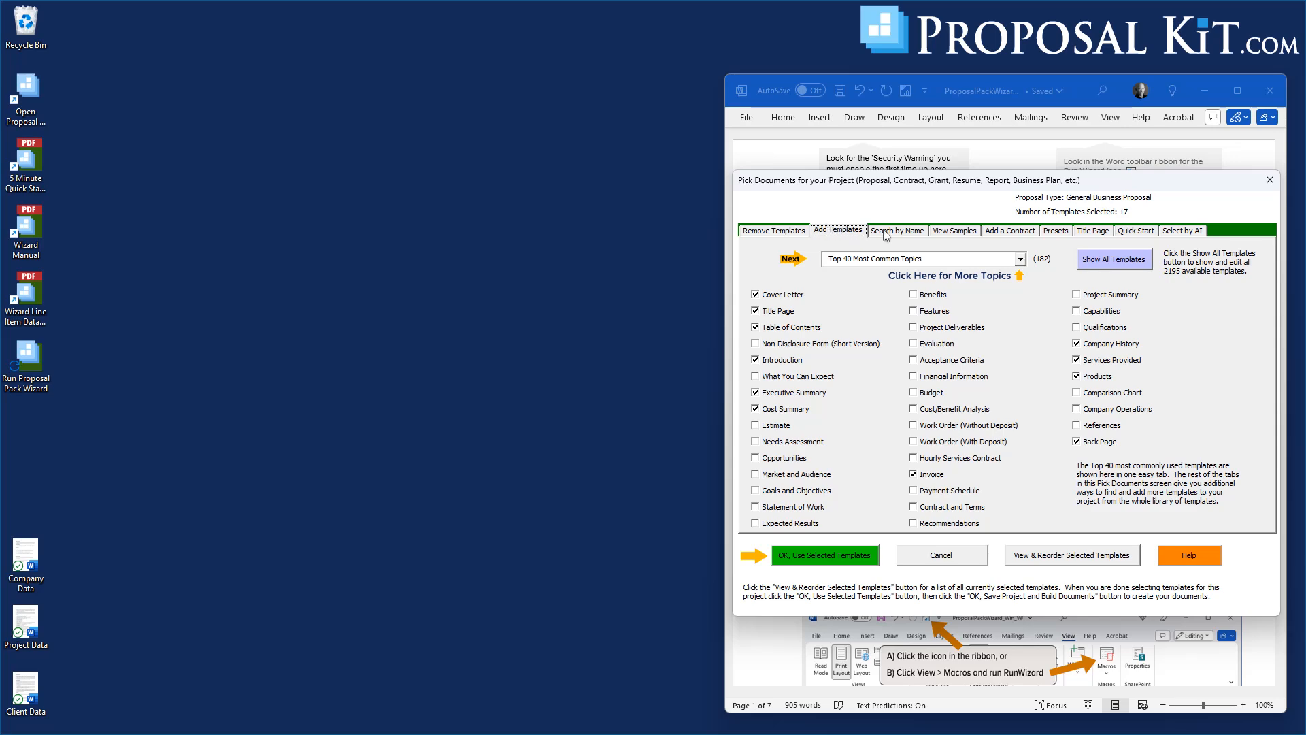
pyautogui.click(760, 234)
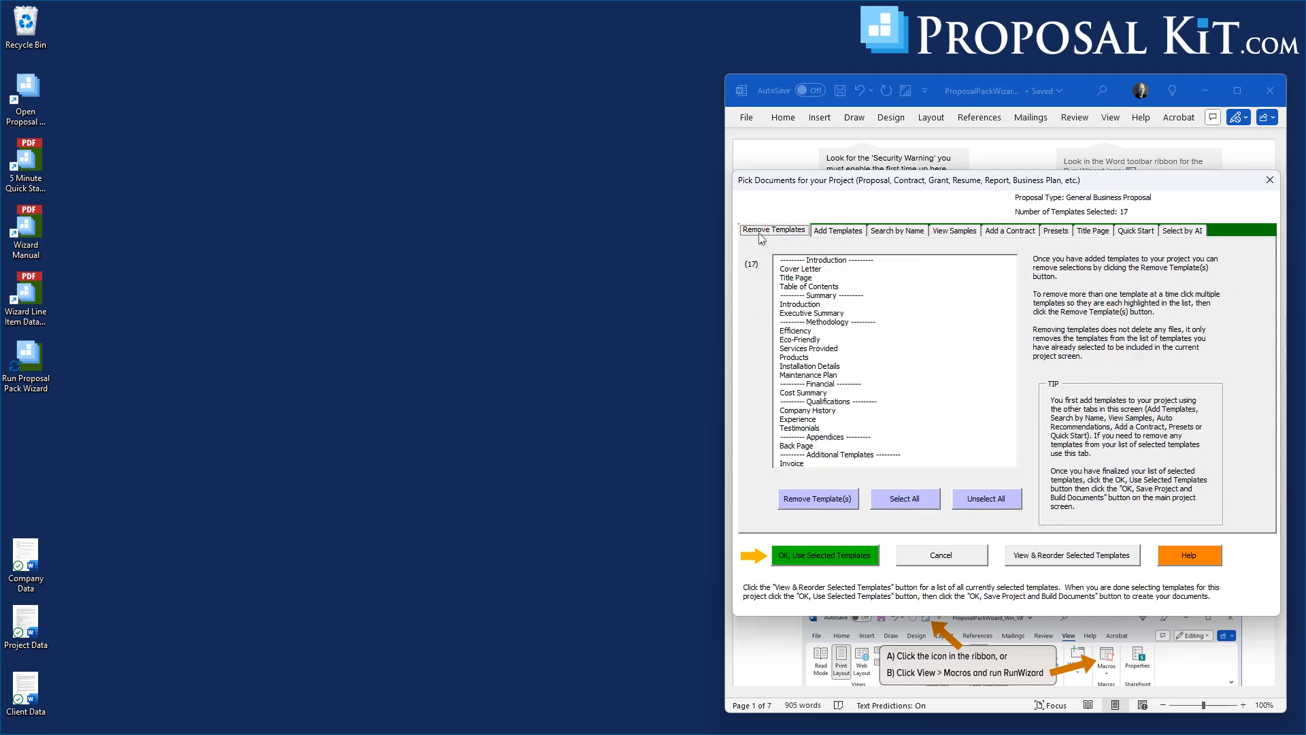
pyautogui.click(884, 234)
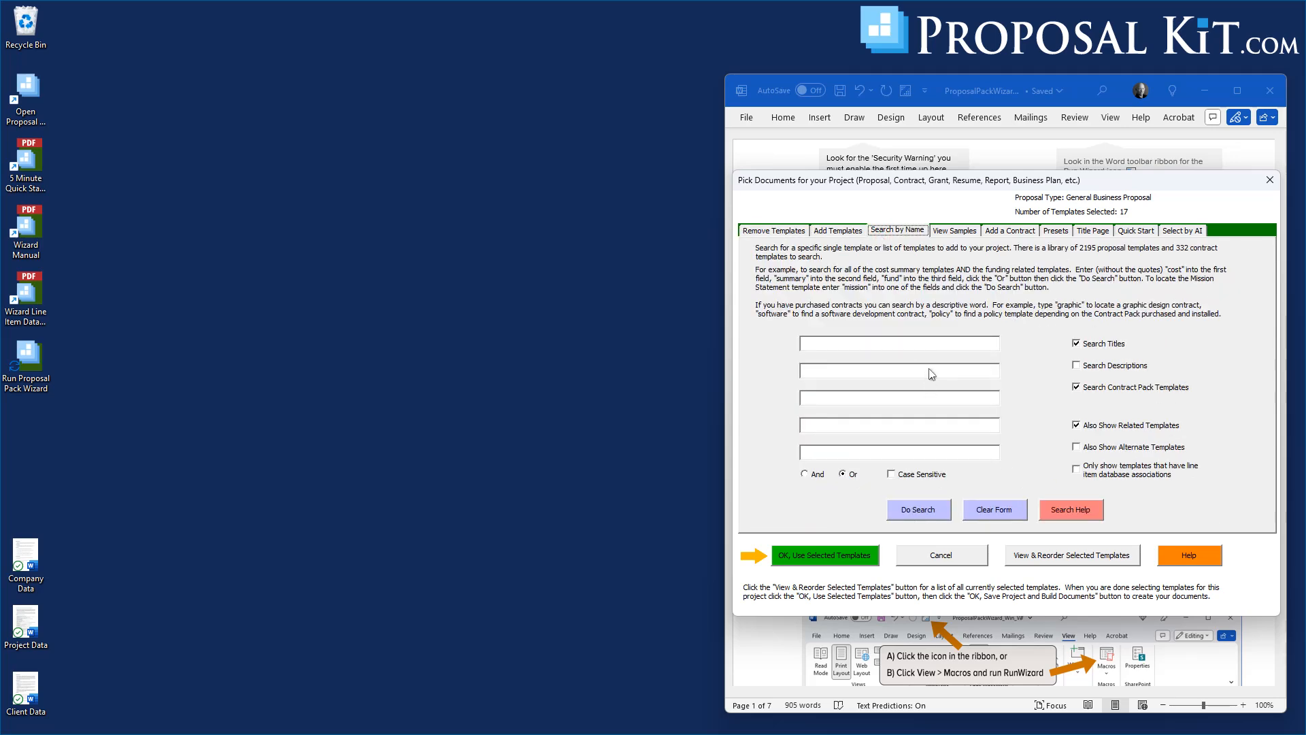
# - Review the order of the selected templates, accept it, and use the selected templates for the project
pyautogui.click(1087, 556)
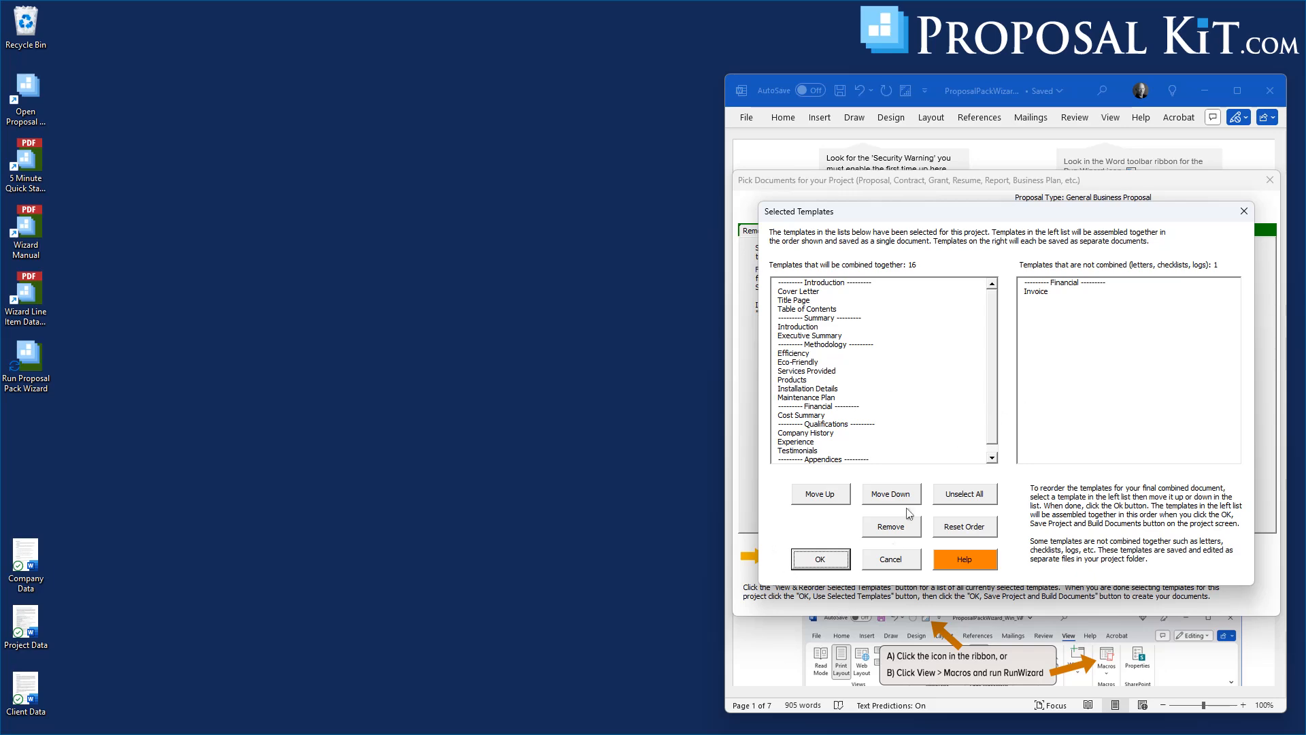
pyautogui.click(821, 559)
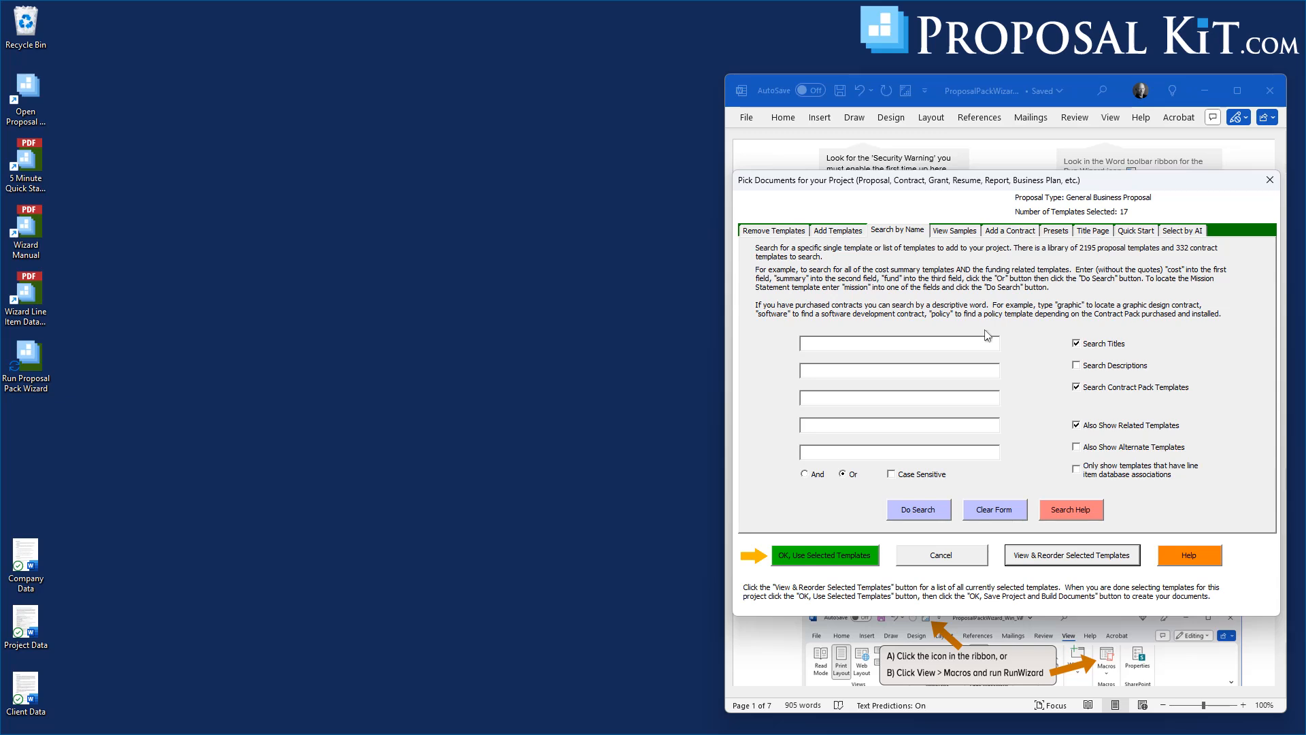
pyautogui.click(808, 559)
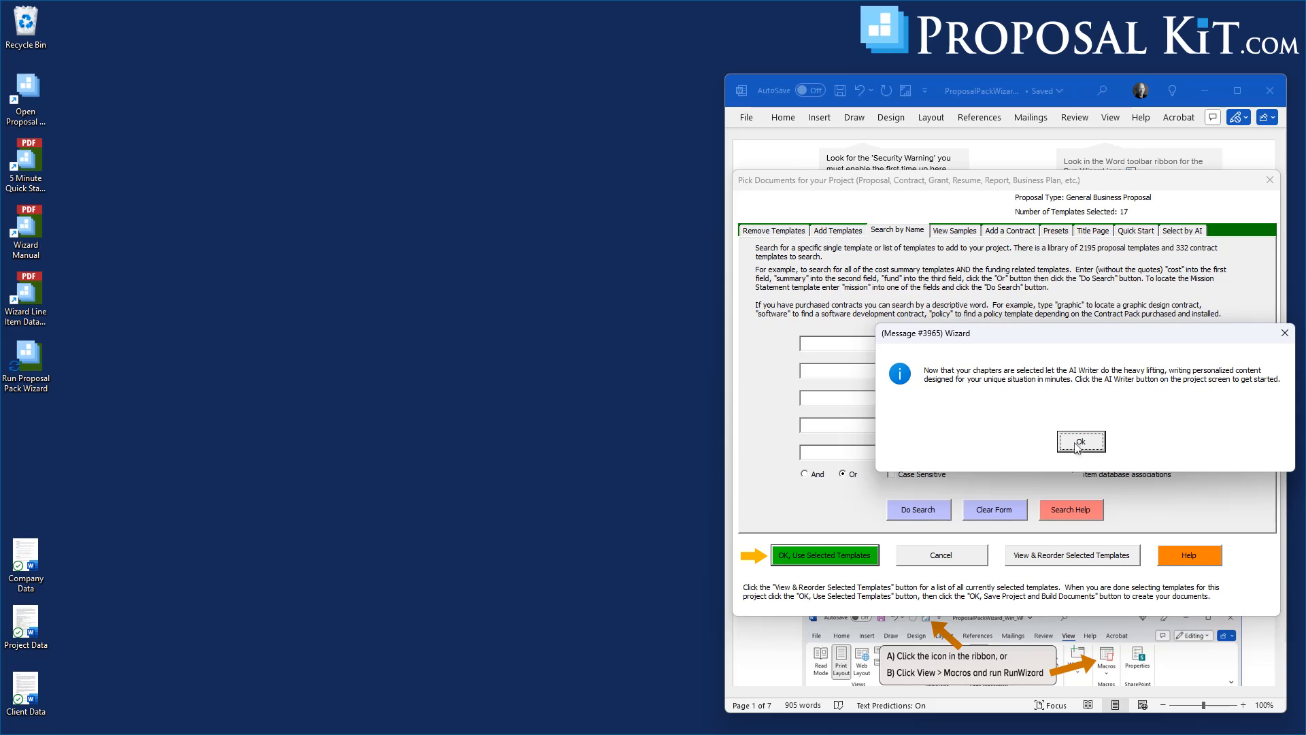
pyautogui.click(1080, 442)
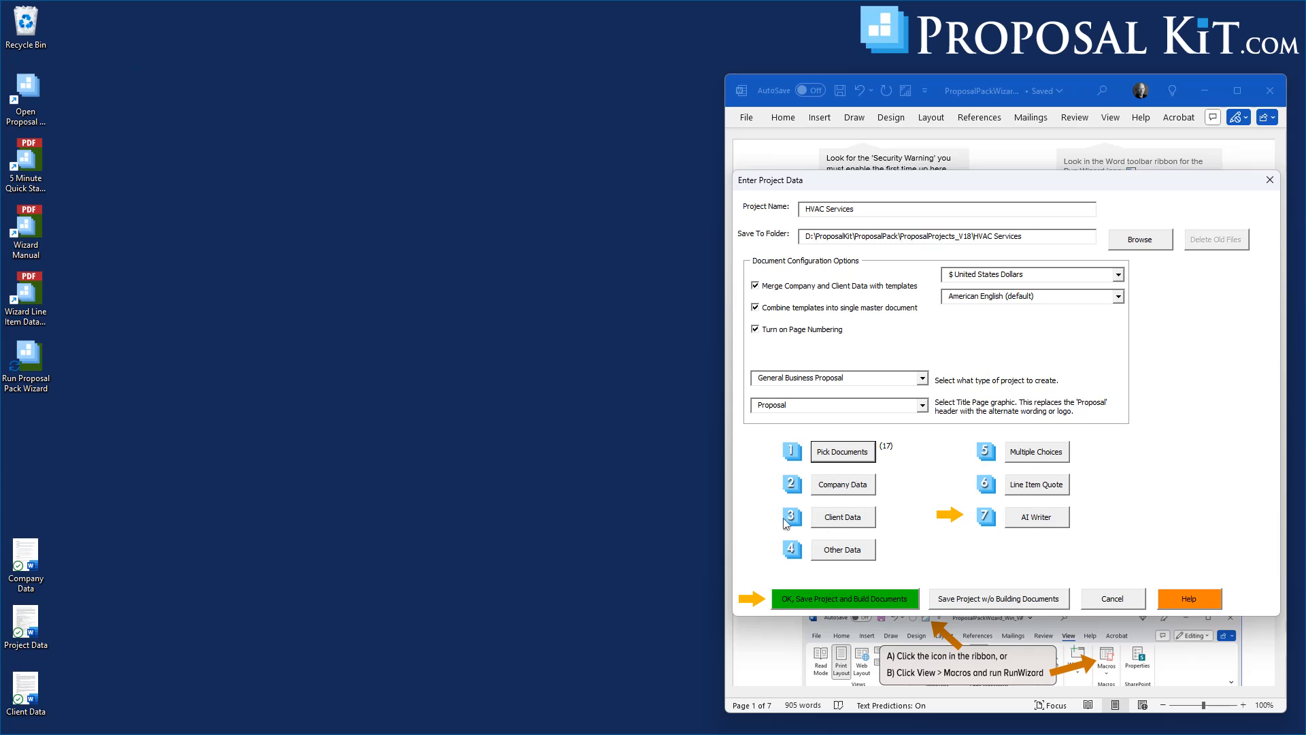
# - Review the project's company data and client data, accepting both forms as filled in
pyautogui.click(841, 485)
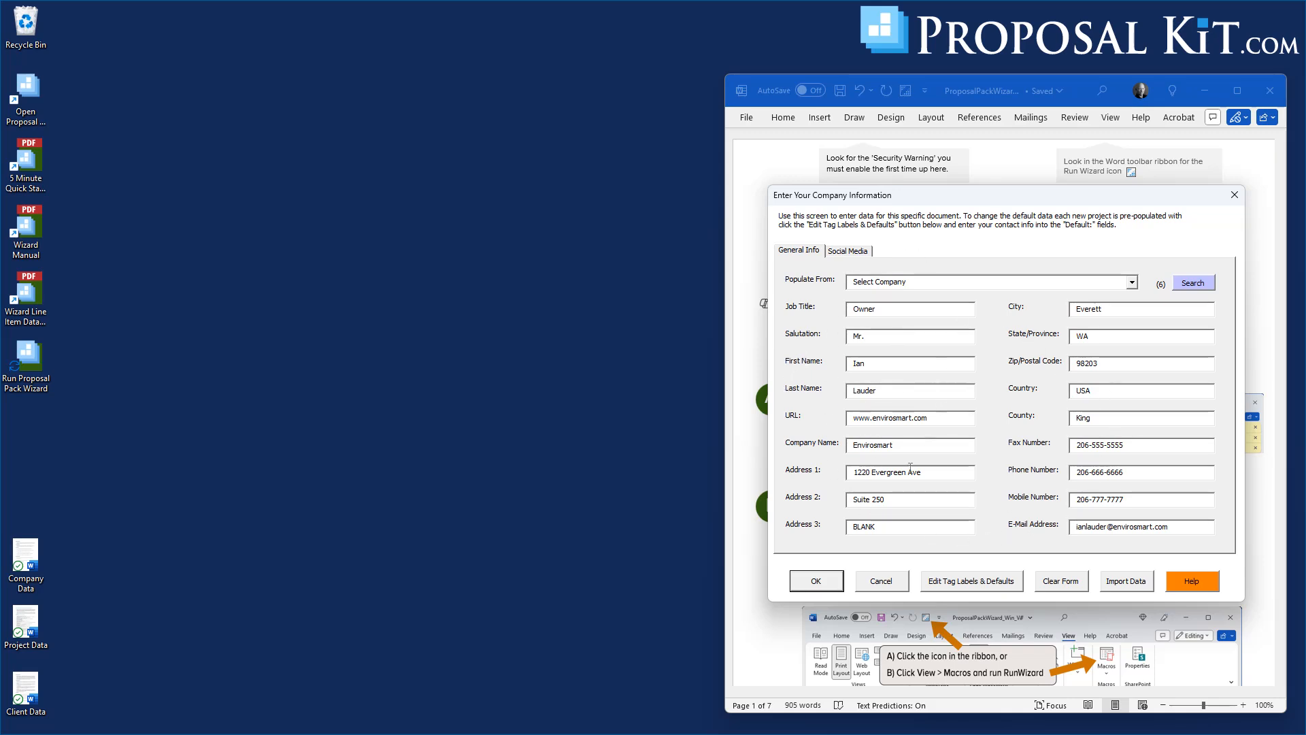
pyautogui.click(831, 585)
pyautogui.click(832, 524)
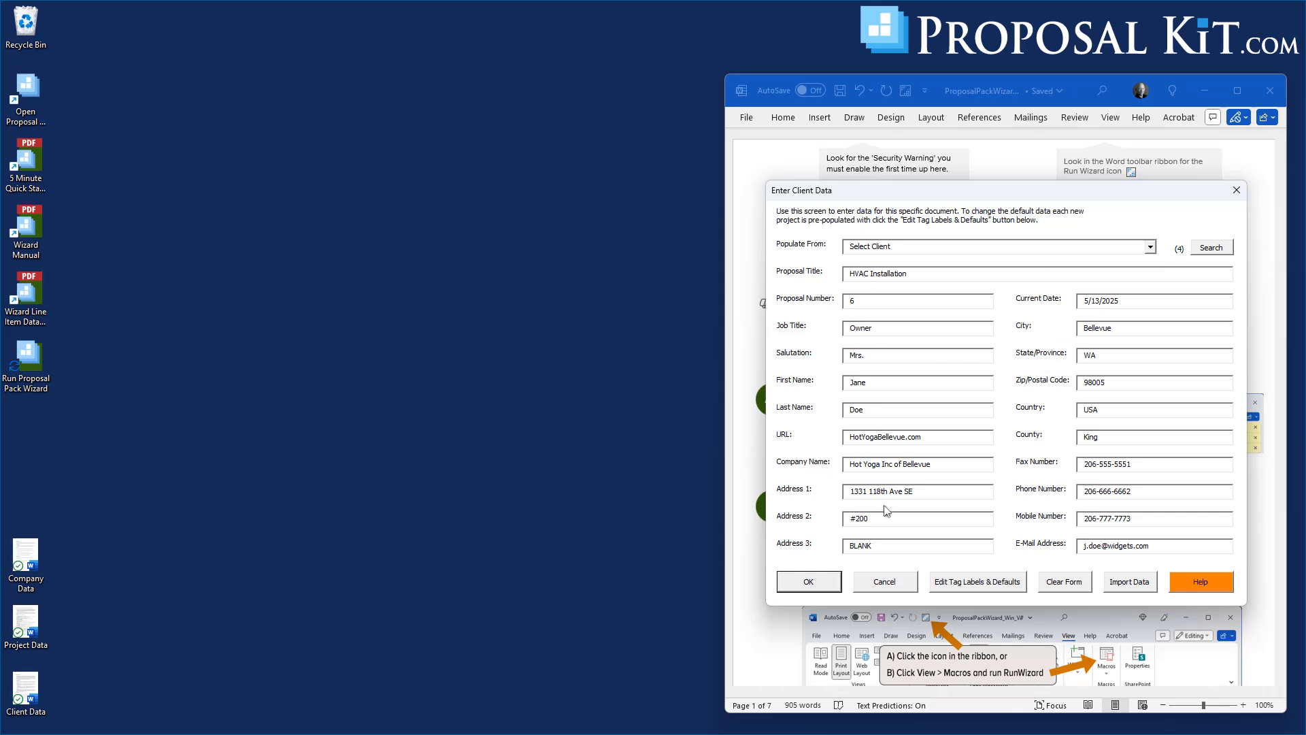
pyautogui.click(810, 583)
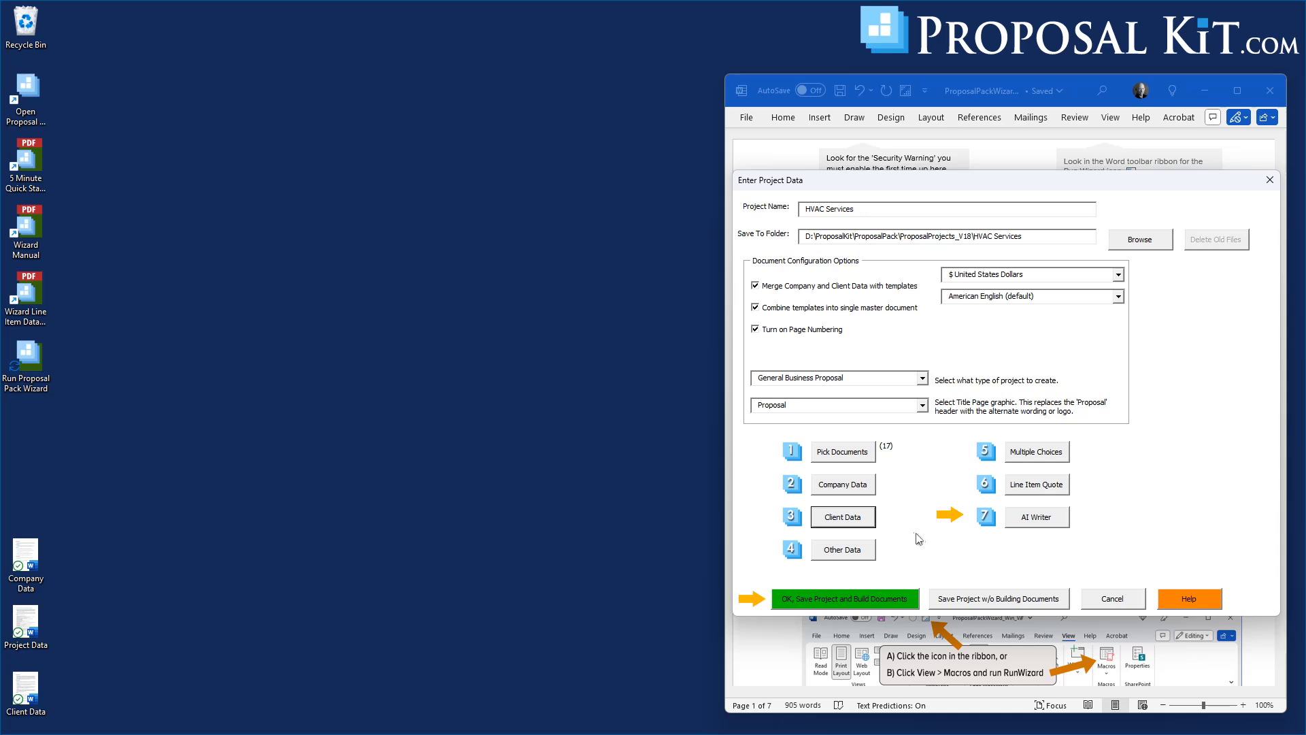
# - Review the Products line items in the project's line item quote and return to the project data
pyautogui.click(1039, 487)
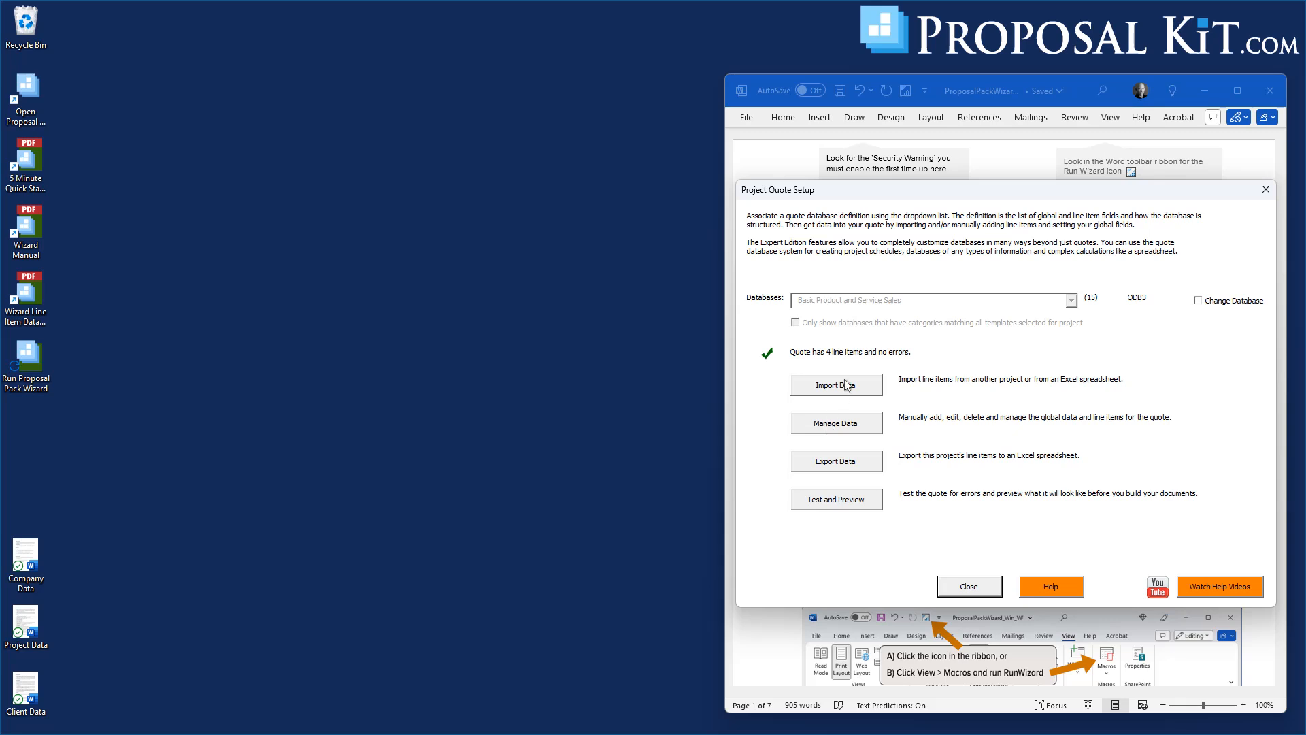
pyautogui.click(838, 424)
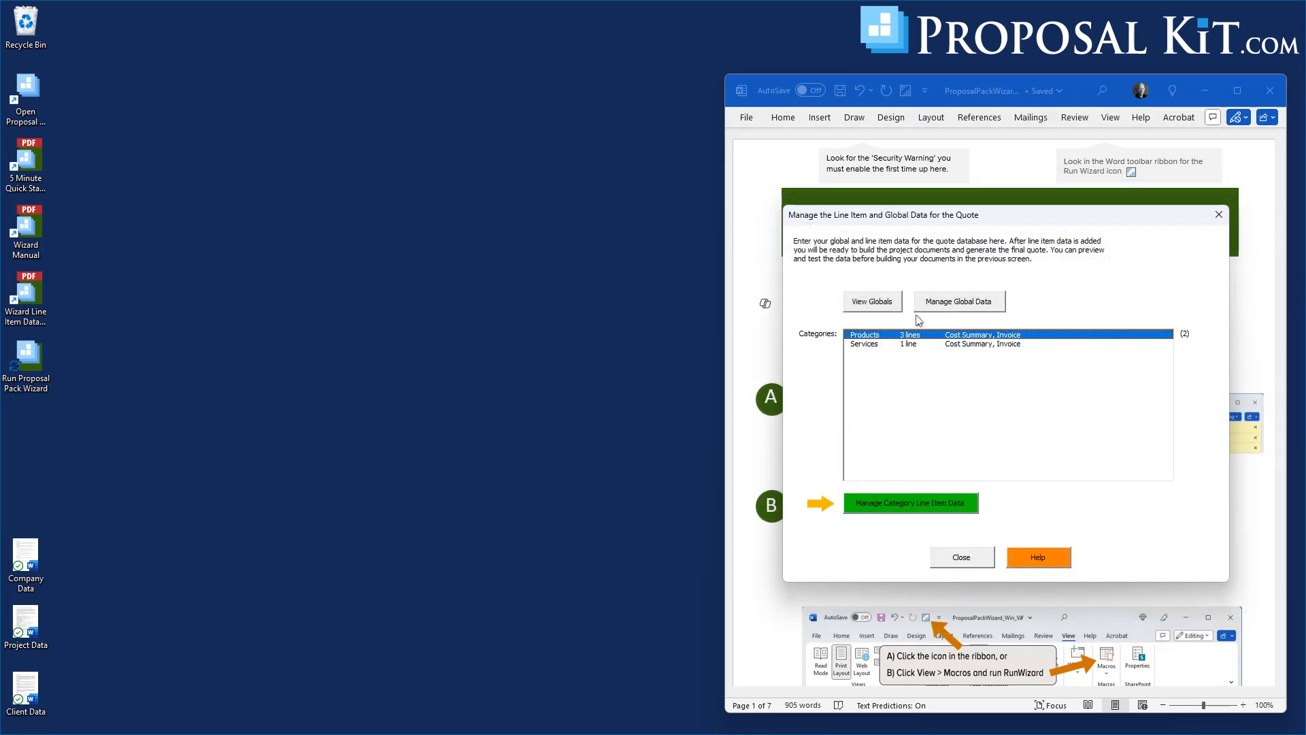
pyautogui.click(891, 508)
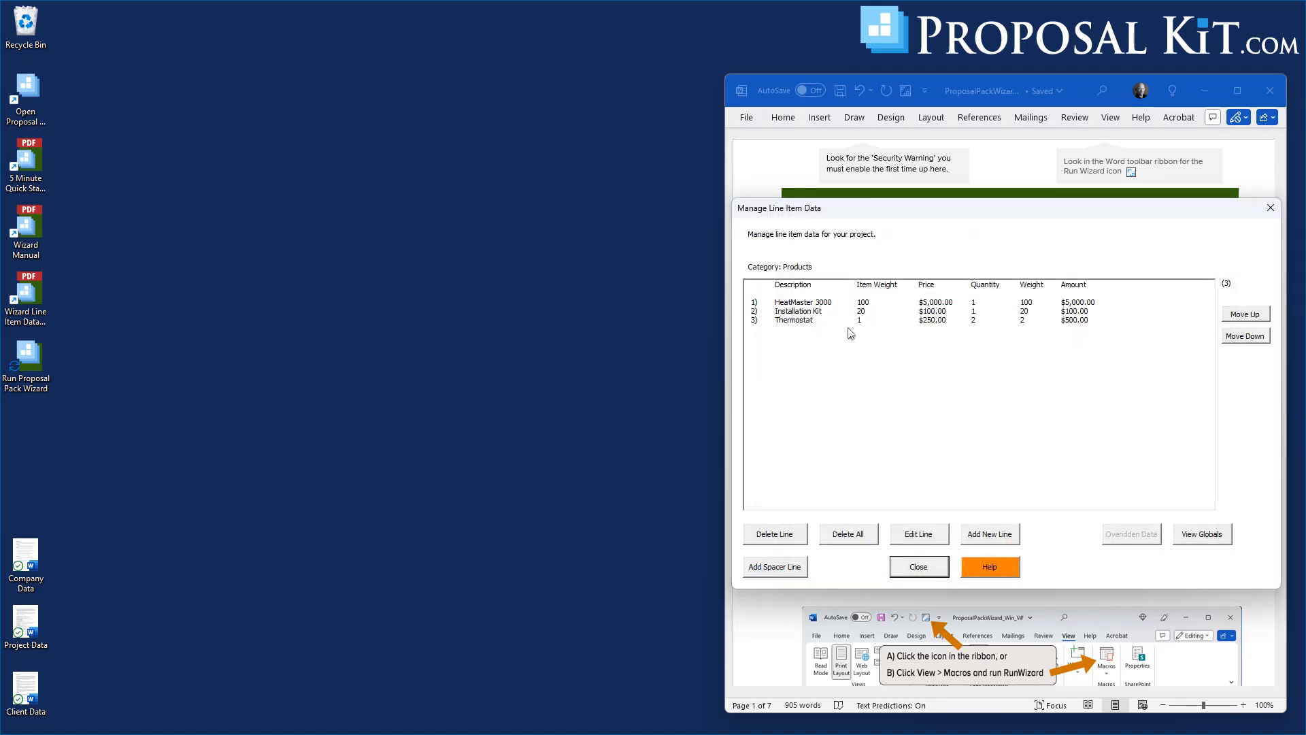
pyautogui.click(919, 567)
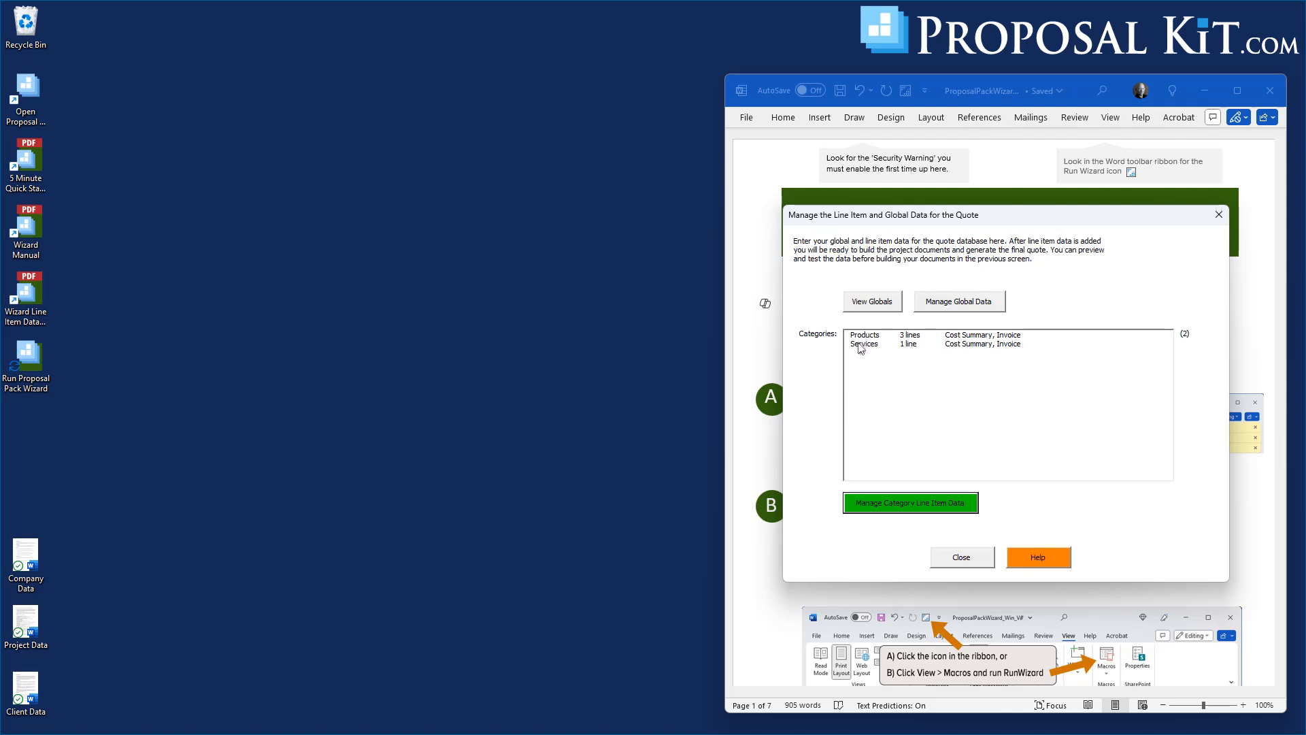
pyautogui.click(954, 560)
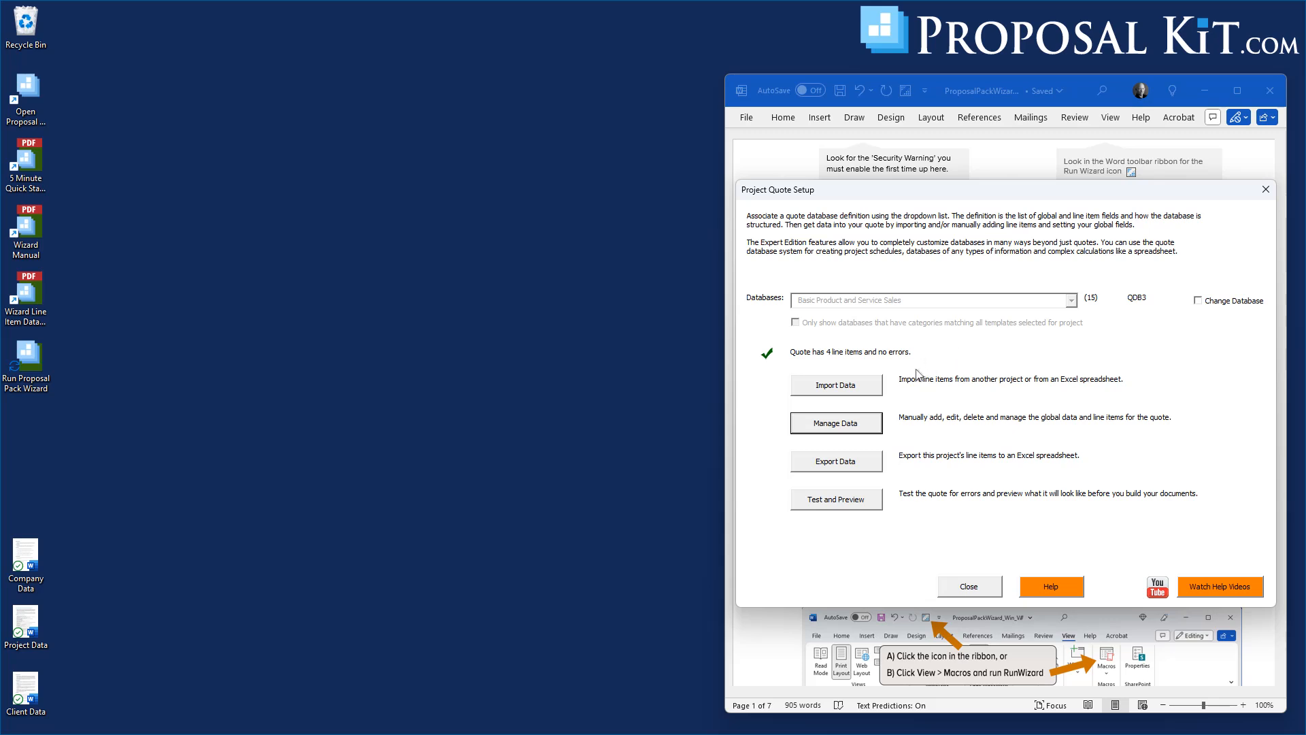
pyautogui.click(966, 588)
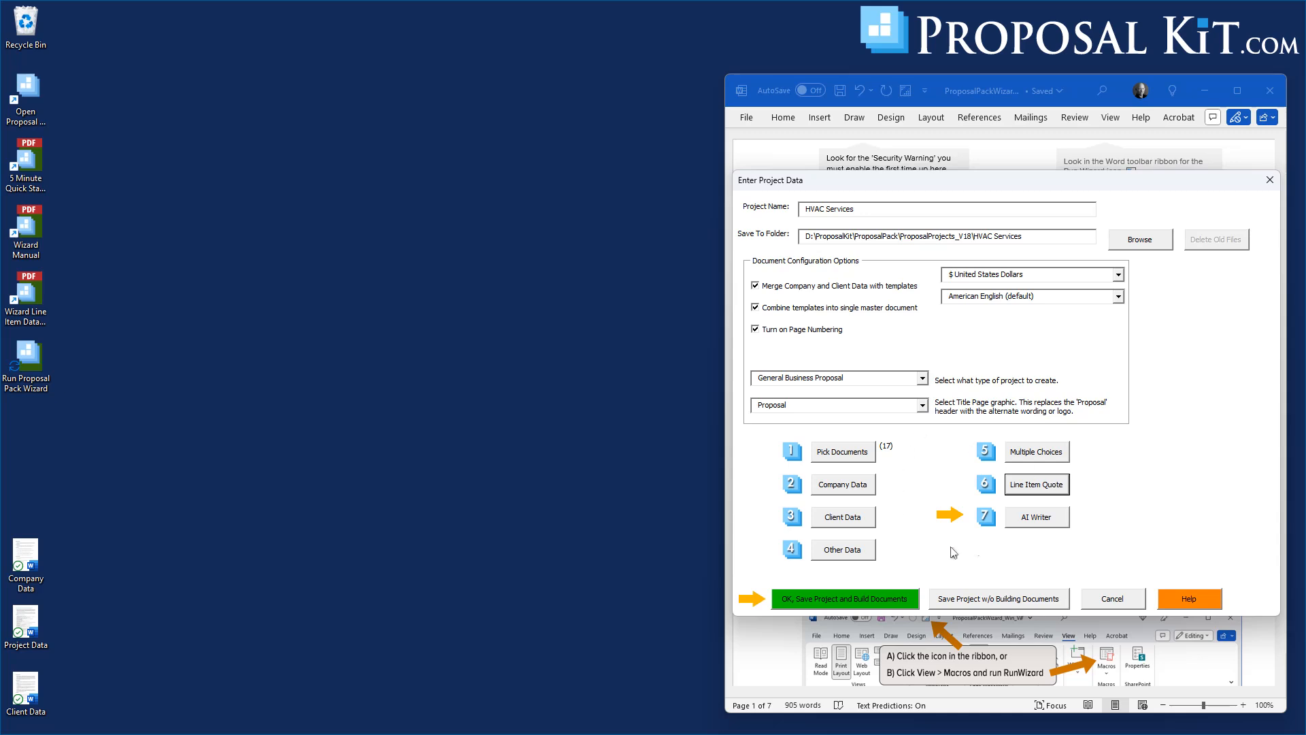
# - Open the AI Writer for the project, move its window higher, and display the pages to write
pyautogui.click(1035, 517)
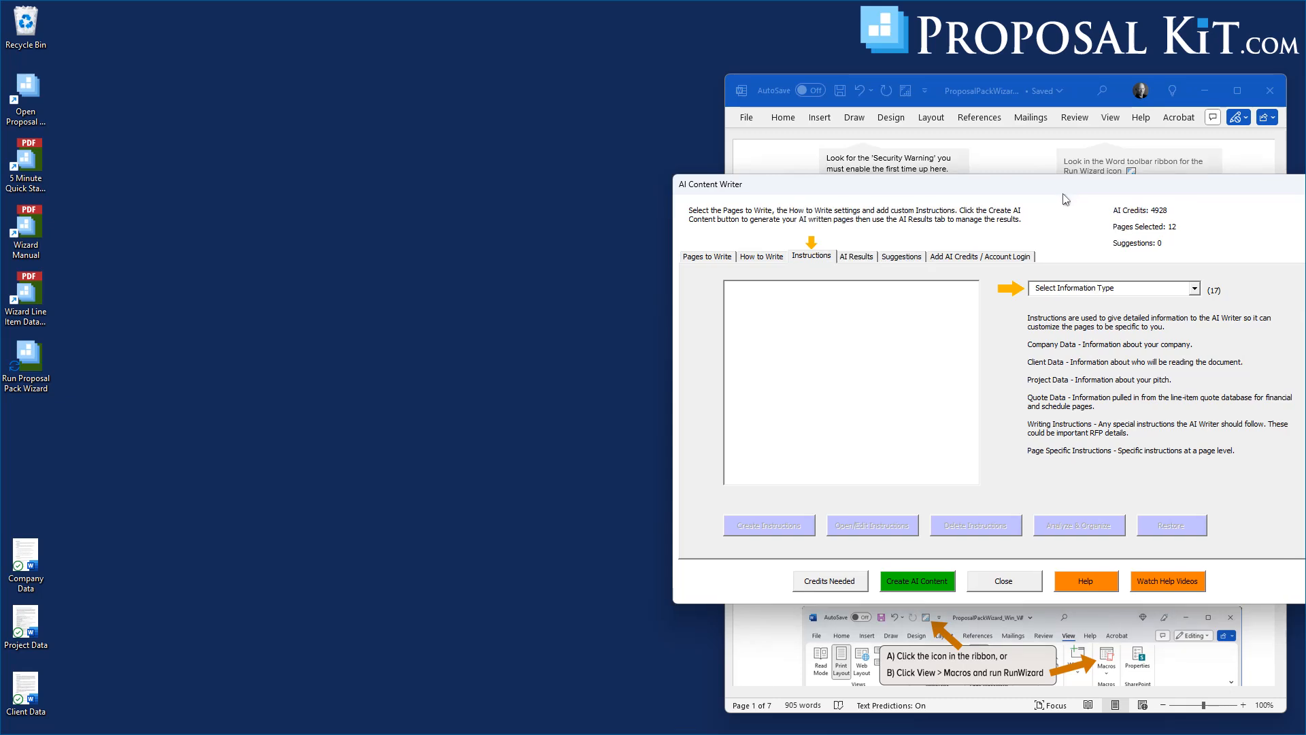
pyautogui.moveTo(1020, 142); pyautogui.dragTo(1024, 98)
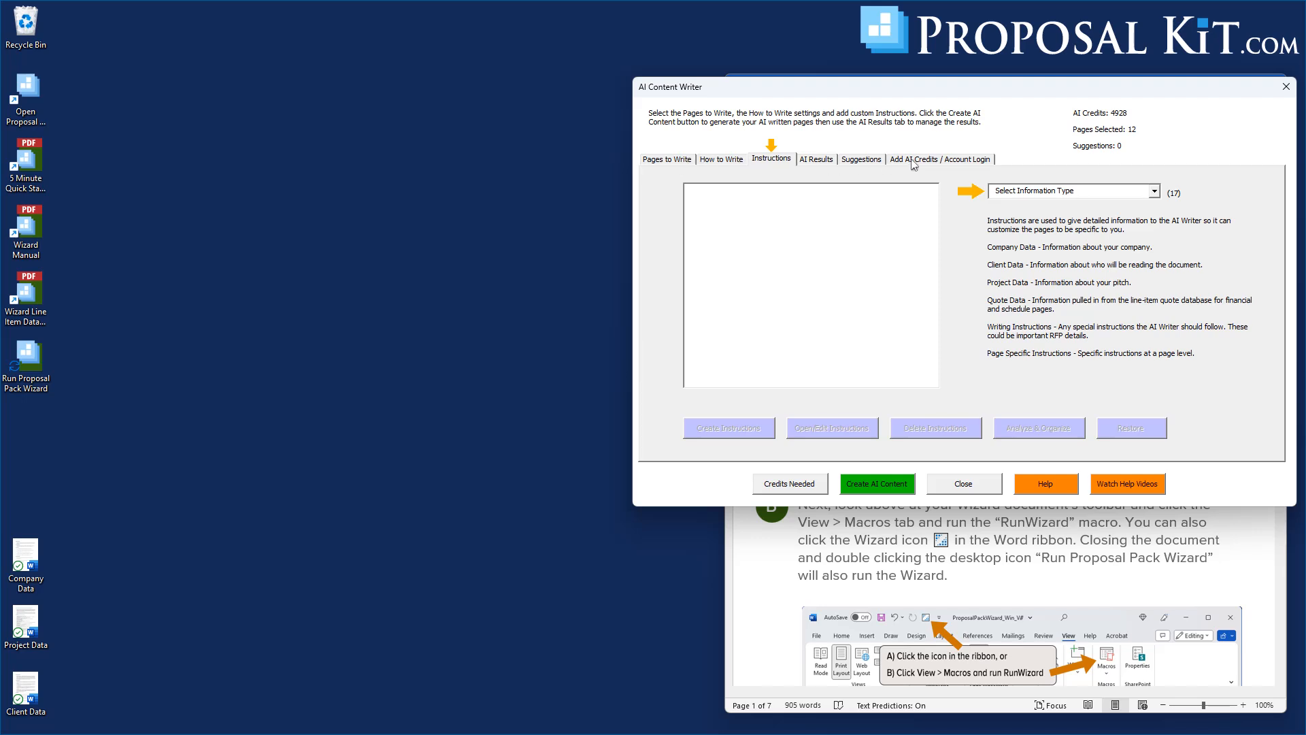
pyautogui.click(657, 162)
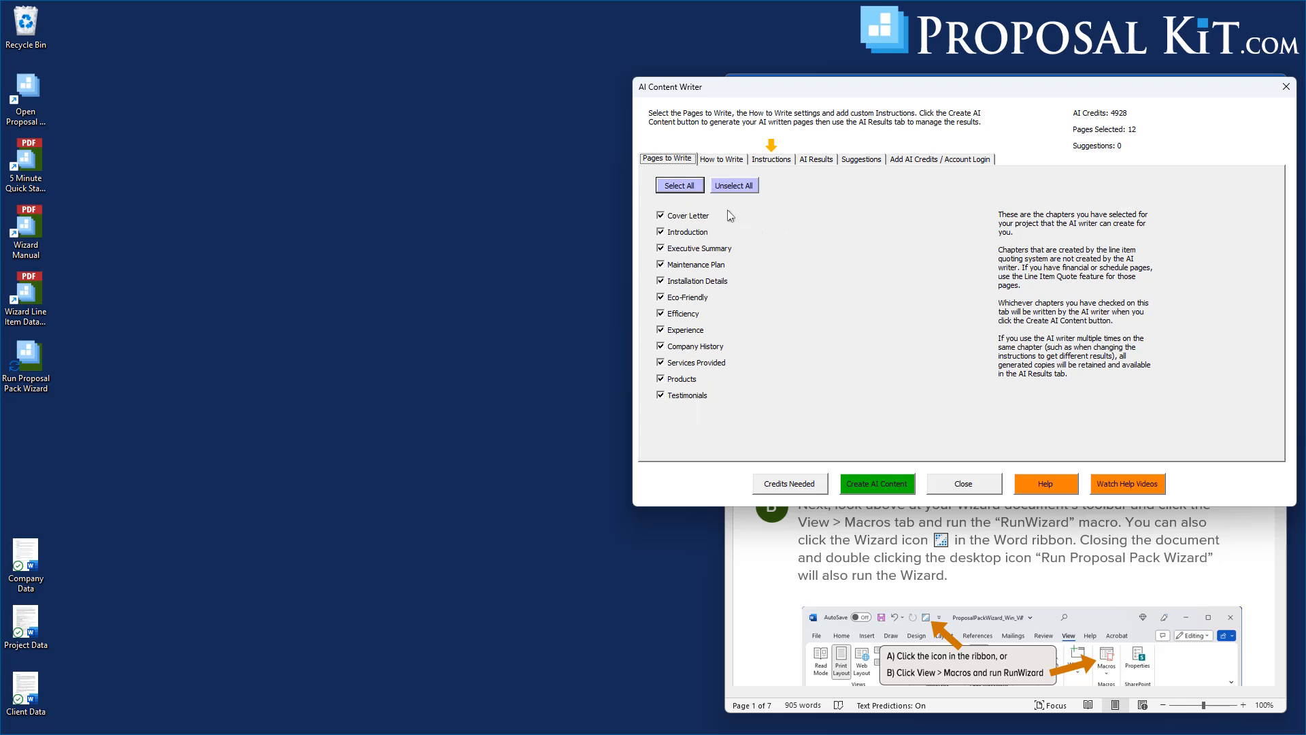
# - Try excluding Cover Letter, Introduction and Eco-Friendly from the pages to write, and include them again
pyautogui.click(680, 217)
pyautogui.click(680, 232)
pyautogui.click(676, 299)
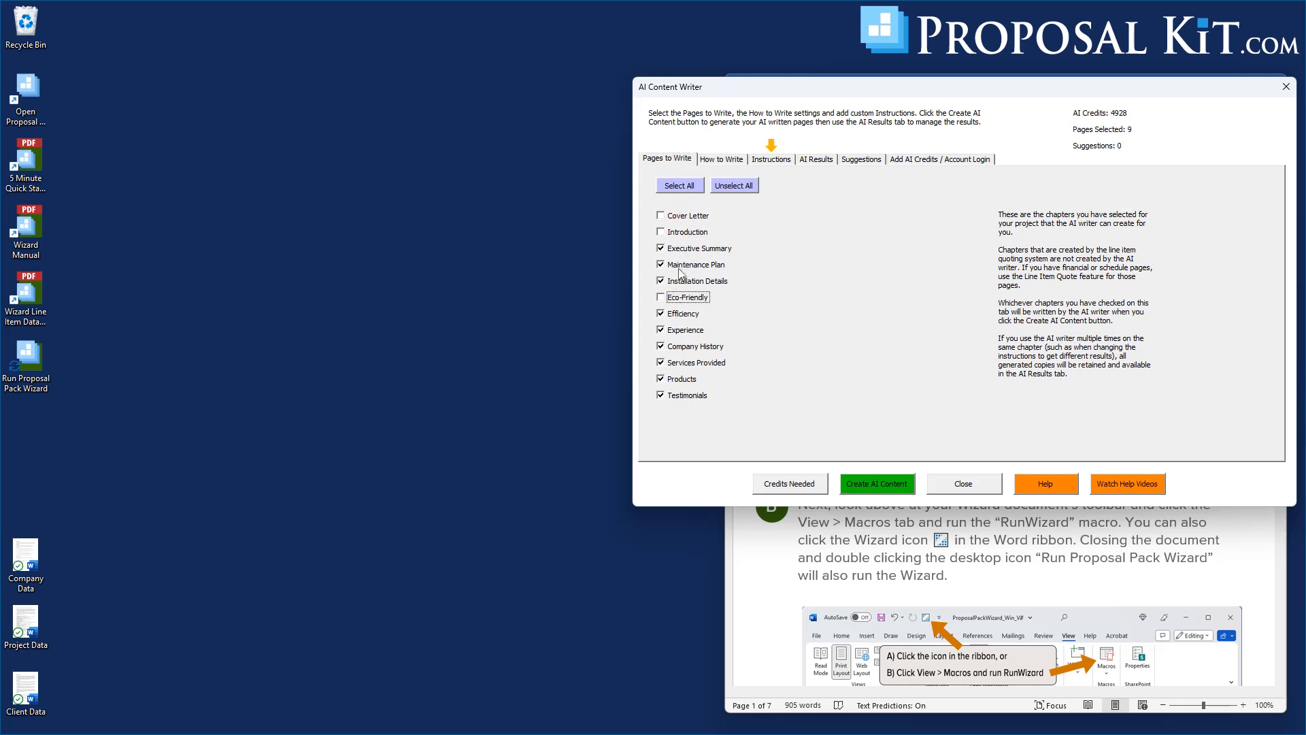
pyautogui.click(683, 232)
pyautogui.click(679, 216)
# - Display the AI Writer's How to Write settings and look through the primary audience options
pyautogui.click(722, 160)
pyautogui.click(725, 161)
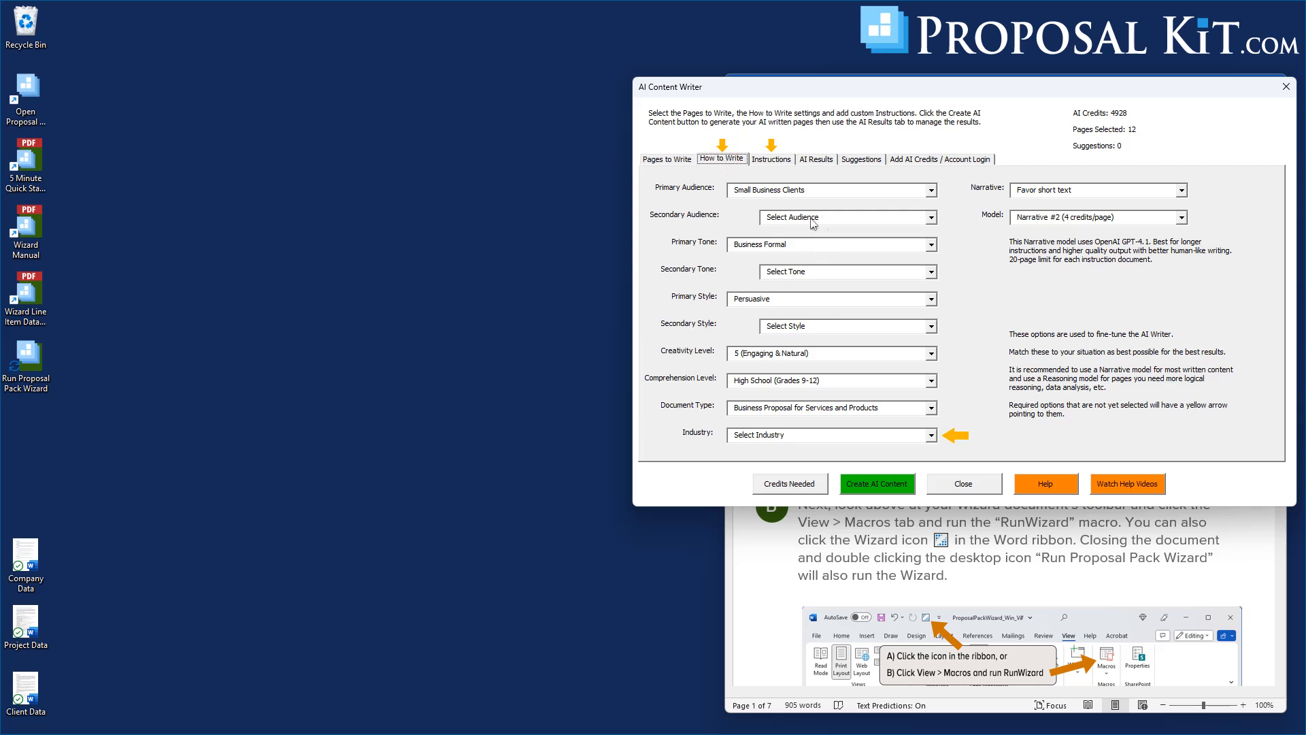
pyautogui.click(931, 193)
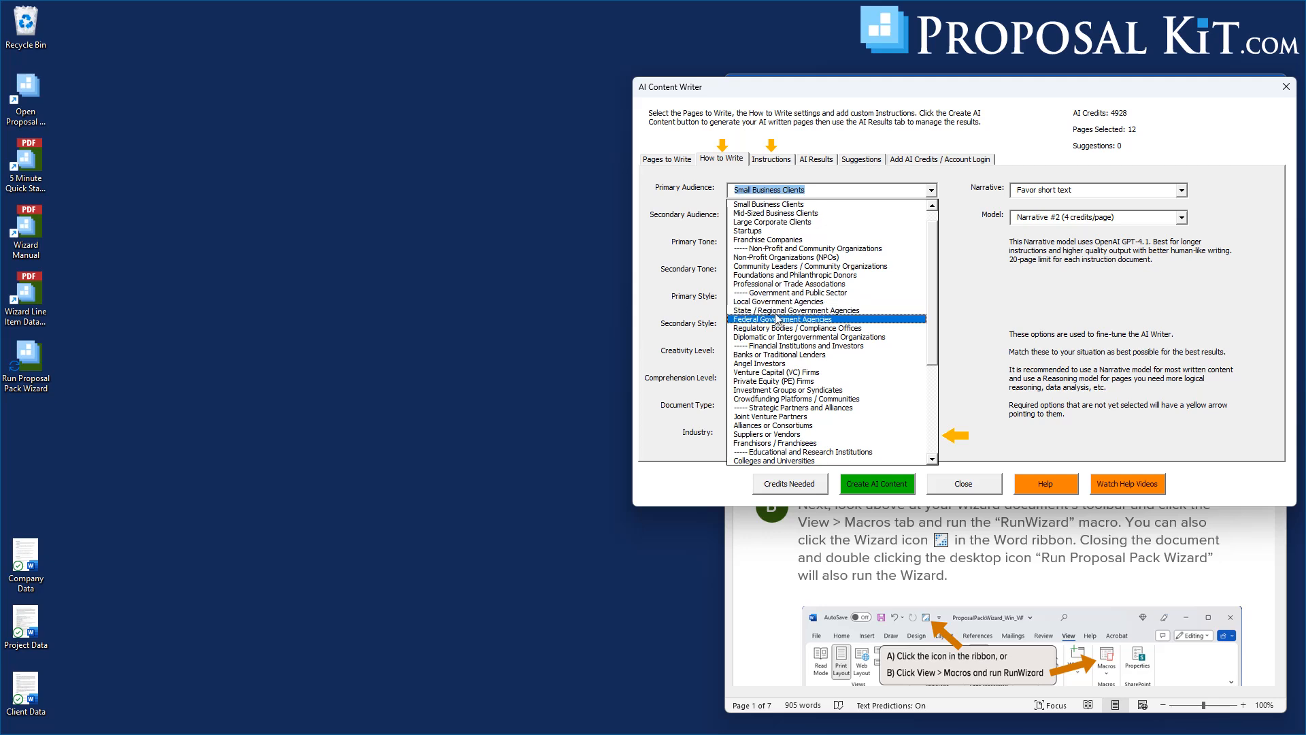
pyautogui.press('Escape')
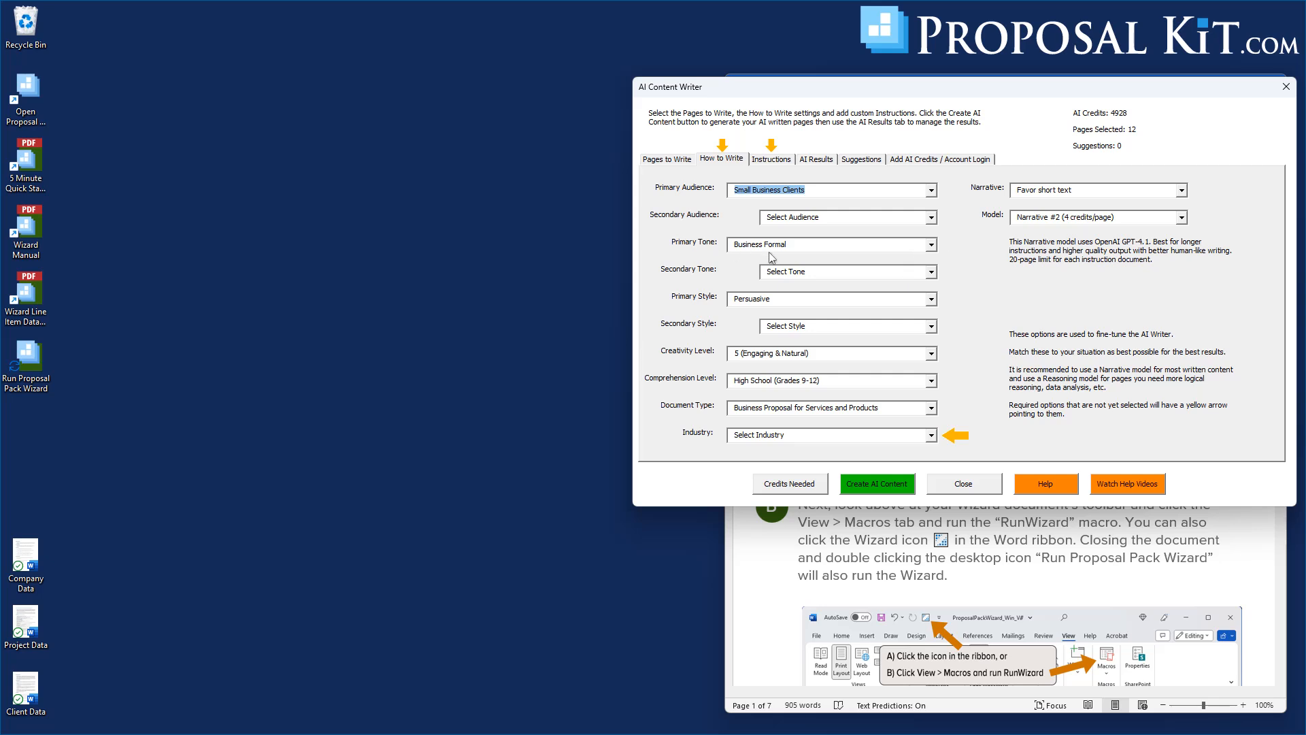
# - Look through the primary tone and primary style options, keeping Business Formal and Persuasive
pyautogui.click(931, 245)
pyautogui.scroll(-3, 932, 292)
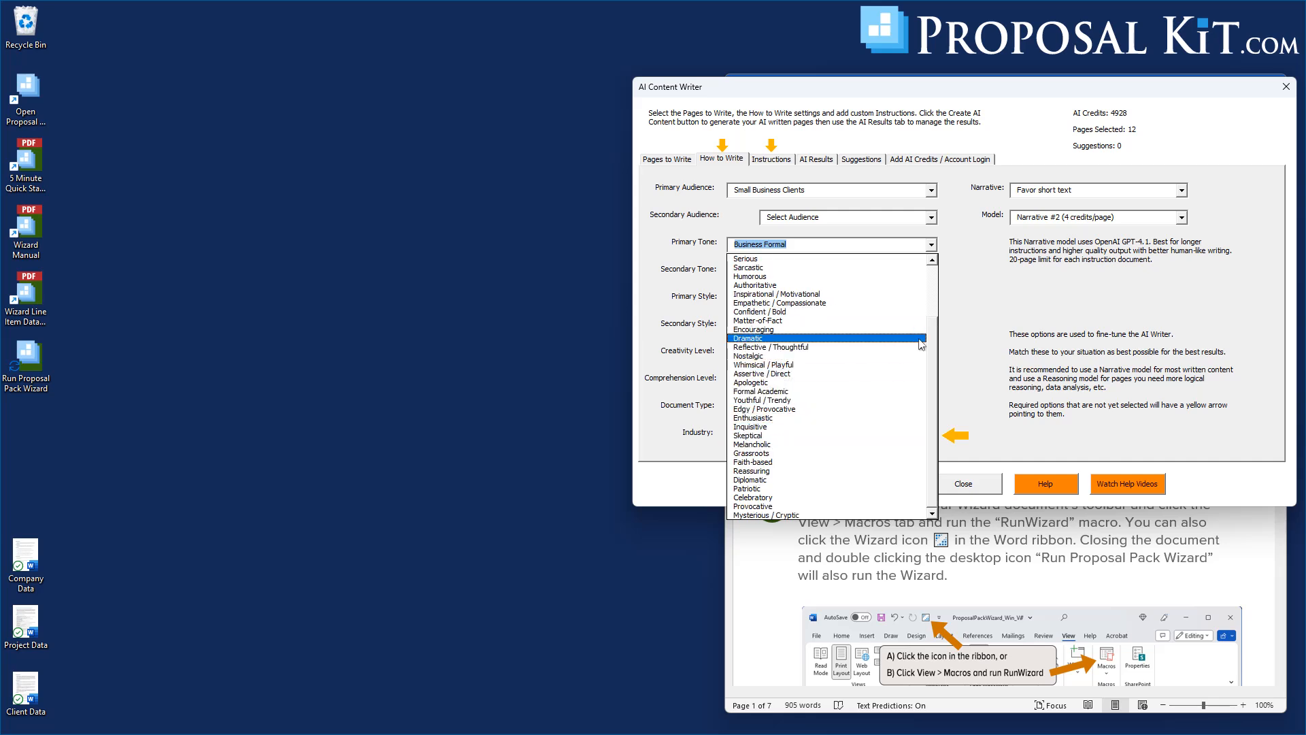
pyautogui.click(948, 345)
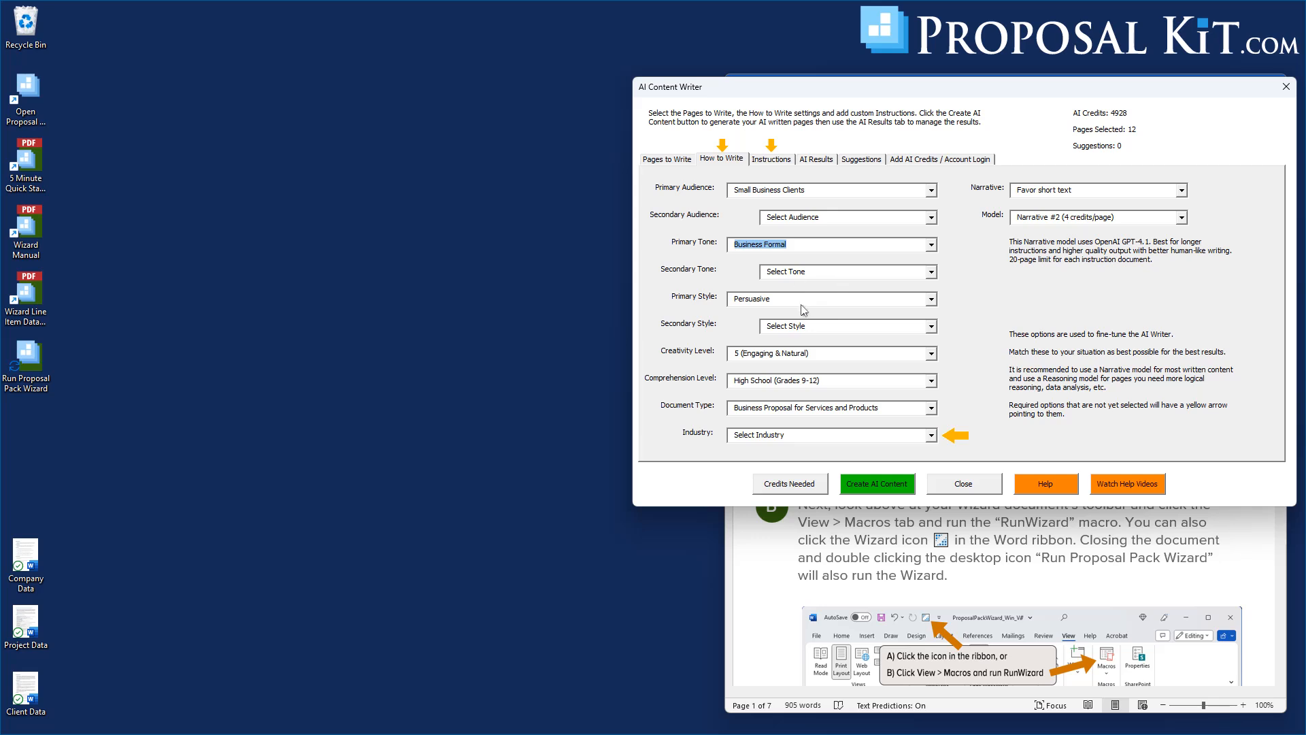
pyautogui.click(817, 306)
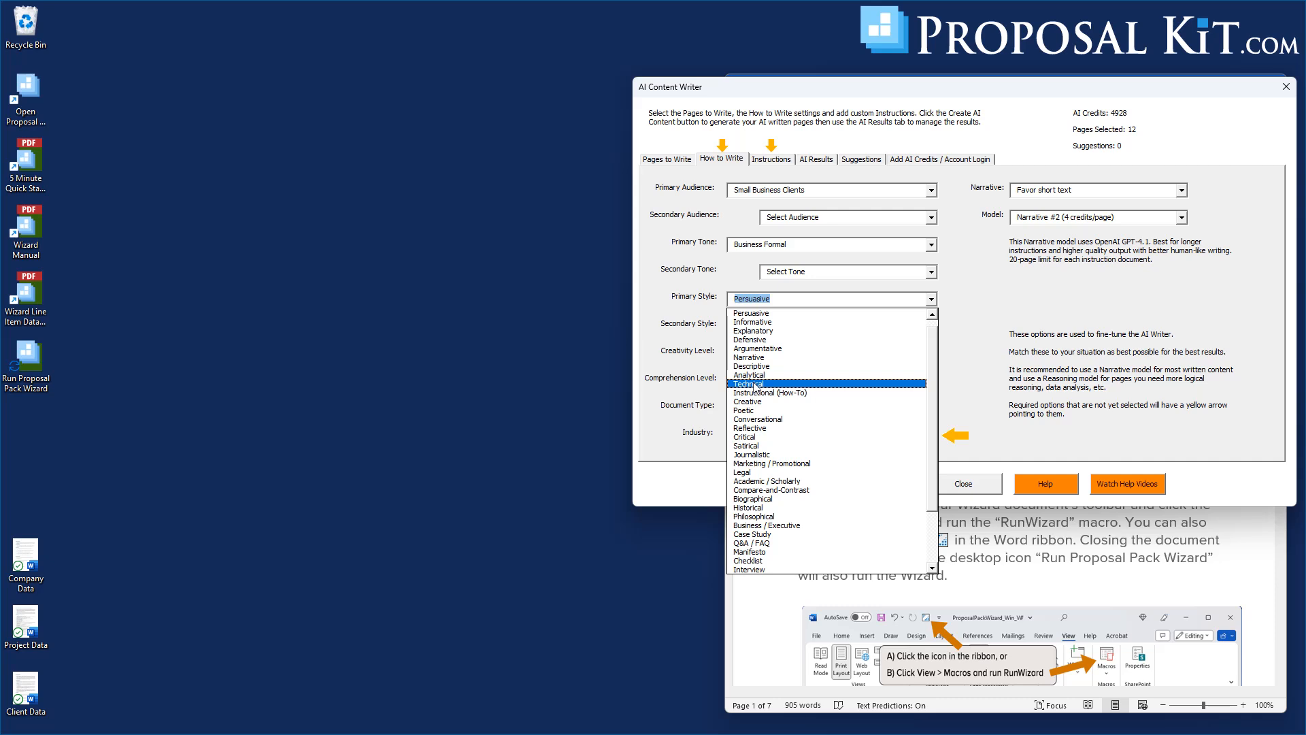
pyautogui.click(956, 330)
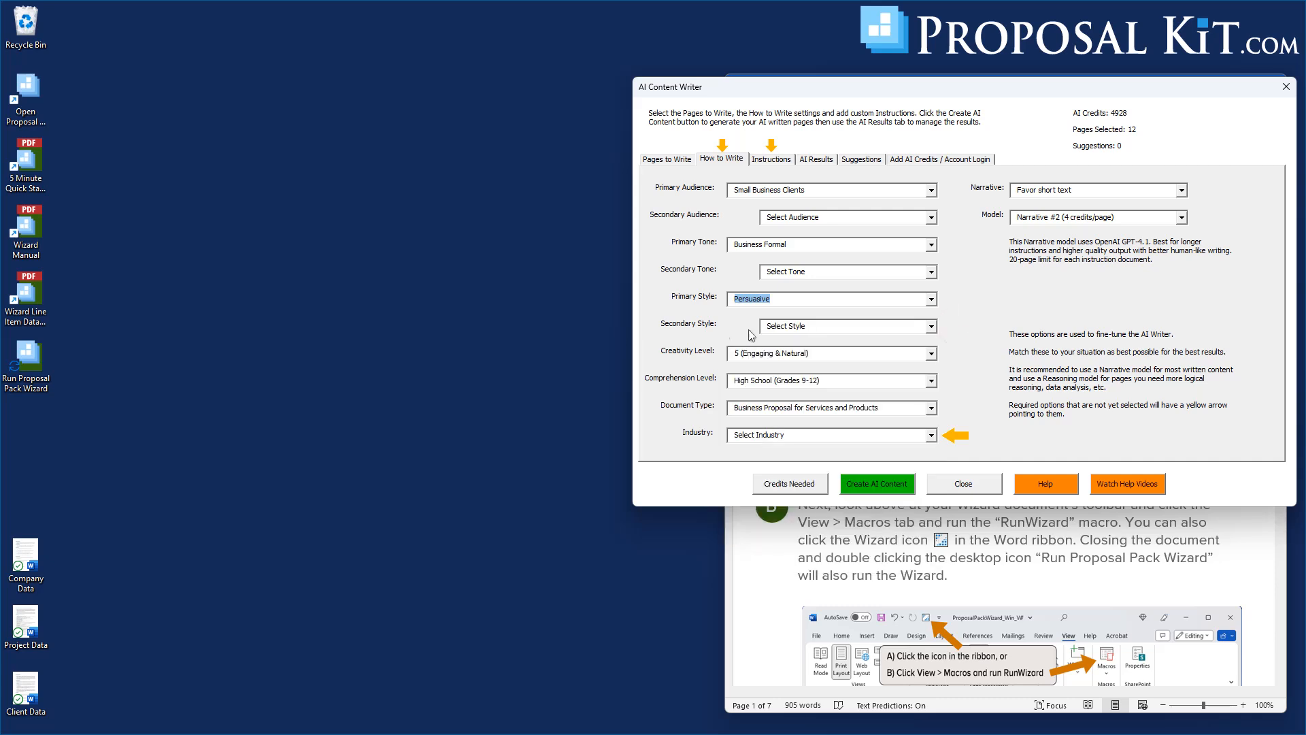
# - Look through the creativity level and comprehension level options, keeping 5 (Engaging & Natural) and High School (Grades 9-12)
pyautogui.click(868, 359)
pyautogui.click(868, 359)
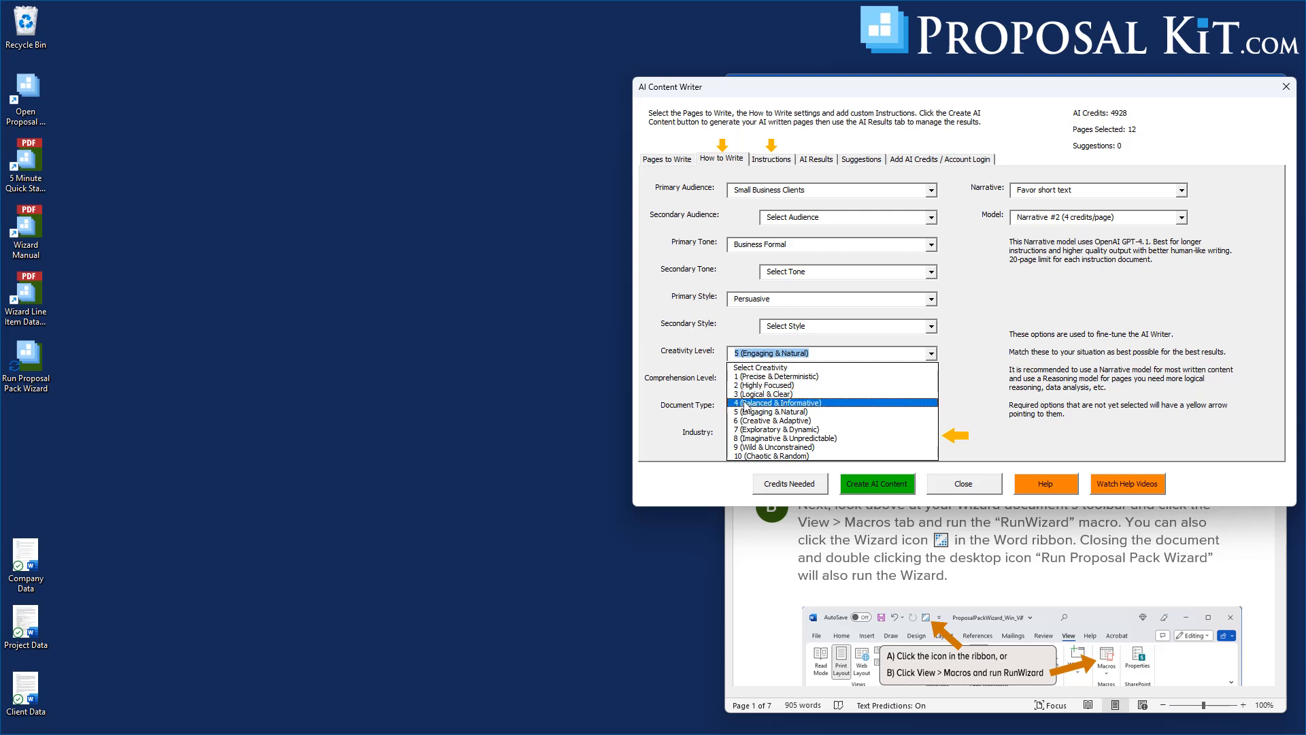
pyautogui.click(970, 355)
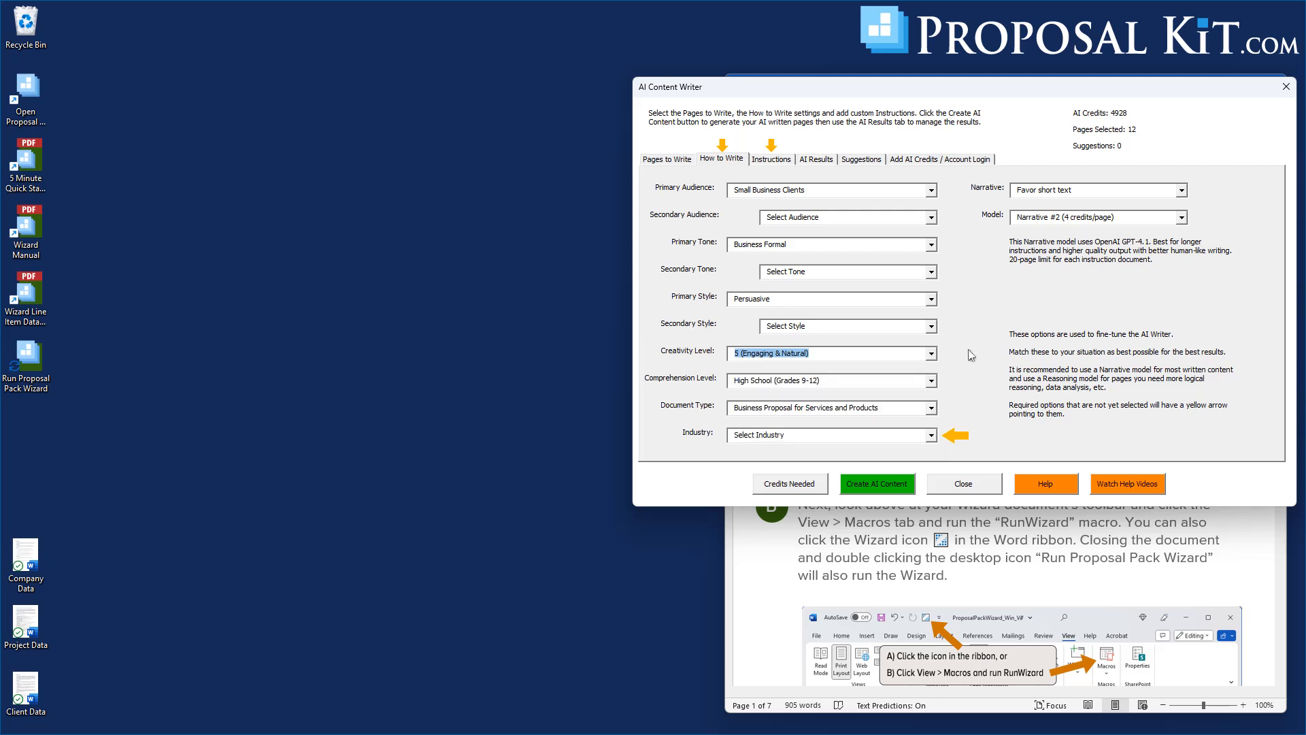
pyautogui.click(837, 385)
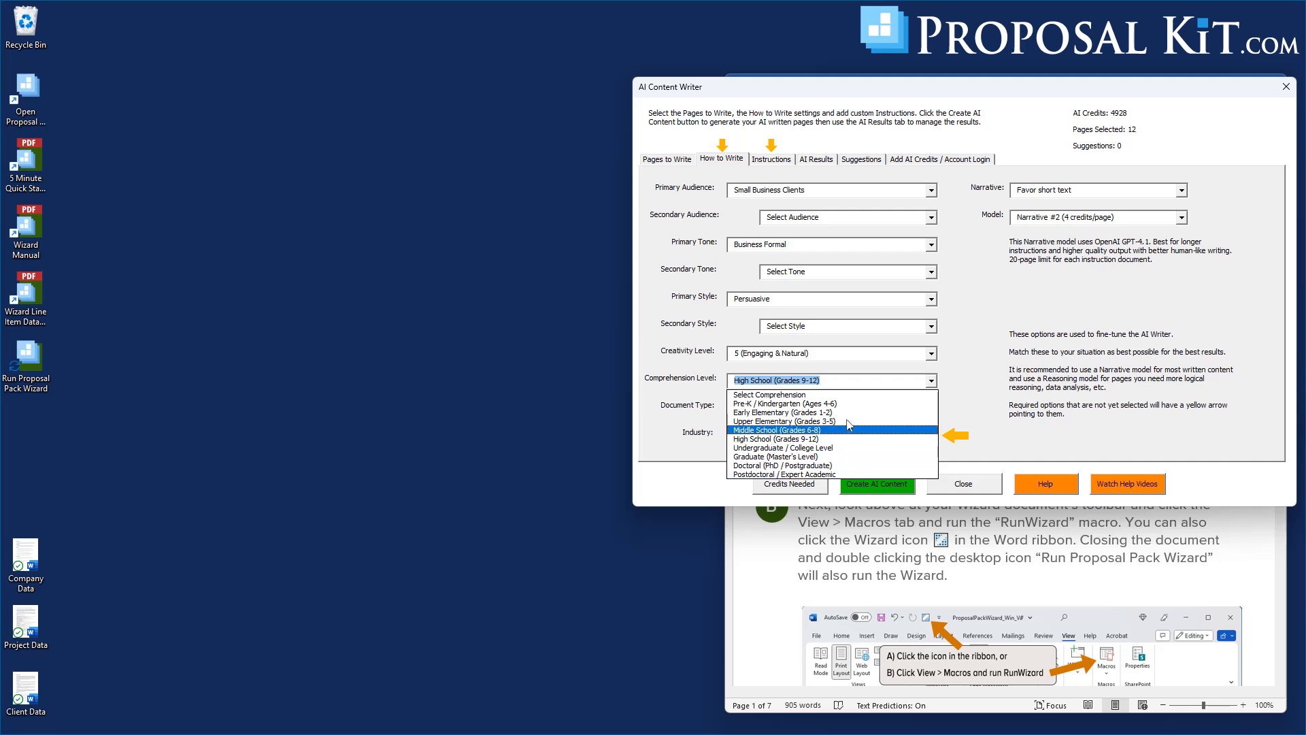
pyautogui.click(967, 392)
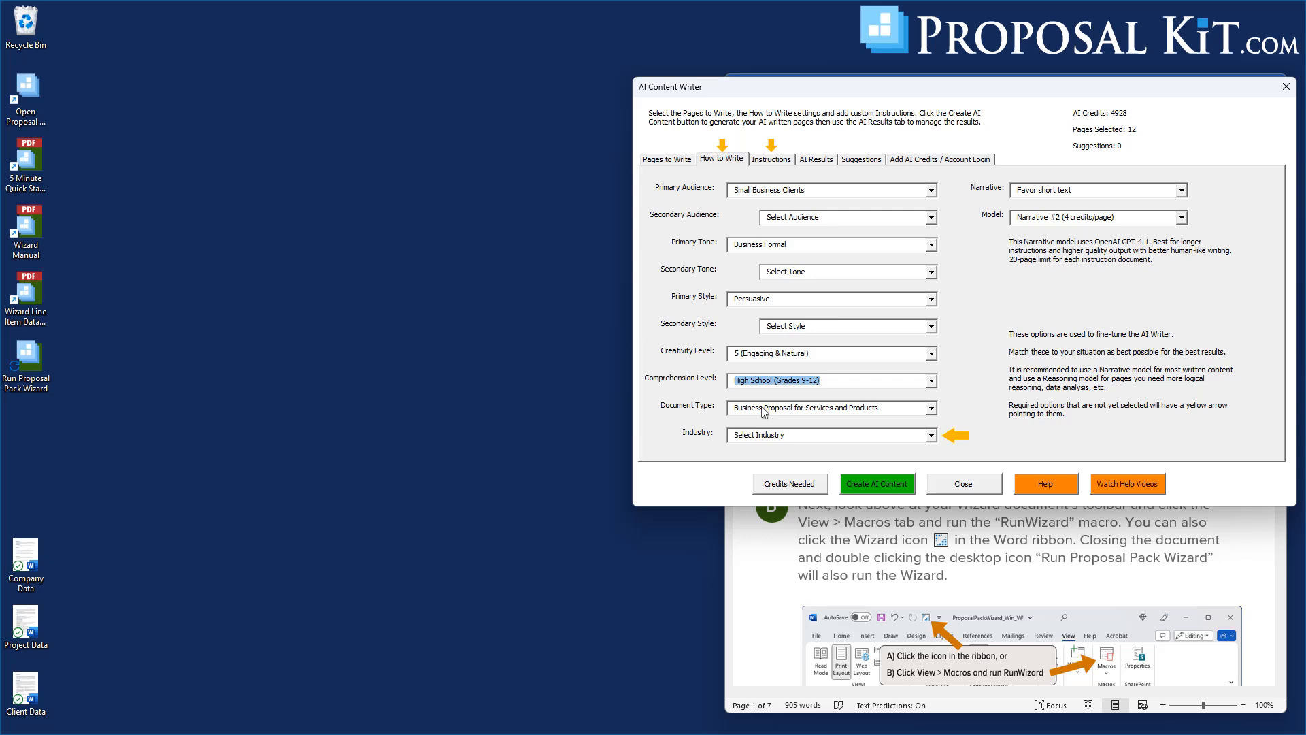
# - Look through the document types, keeping Business Proposal for Services and Products, and set the industry to Construction, Contracting & Building
pyautogui.click(931, 408)
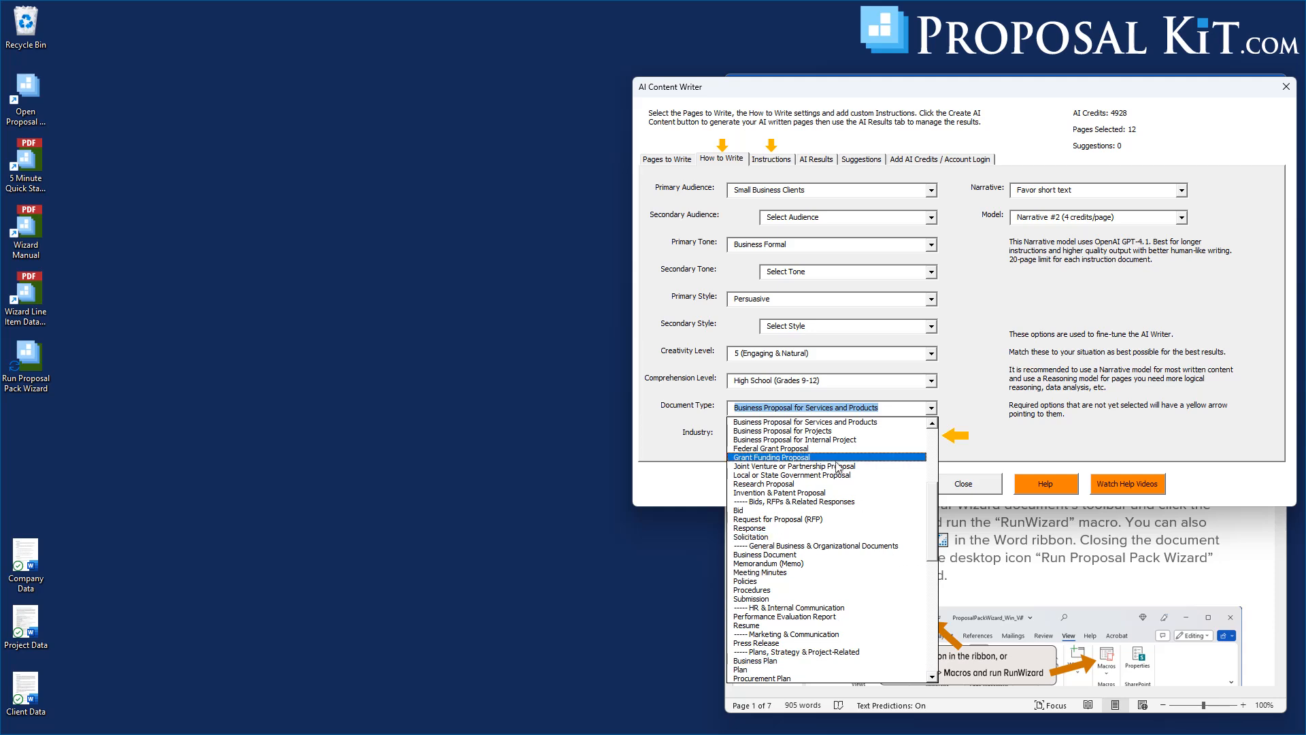
pyautogui.click(973, 382)
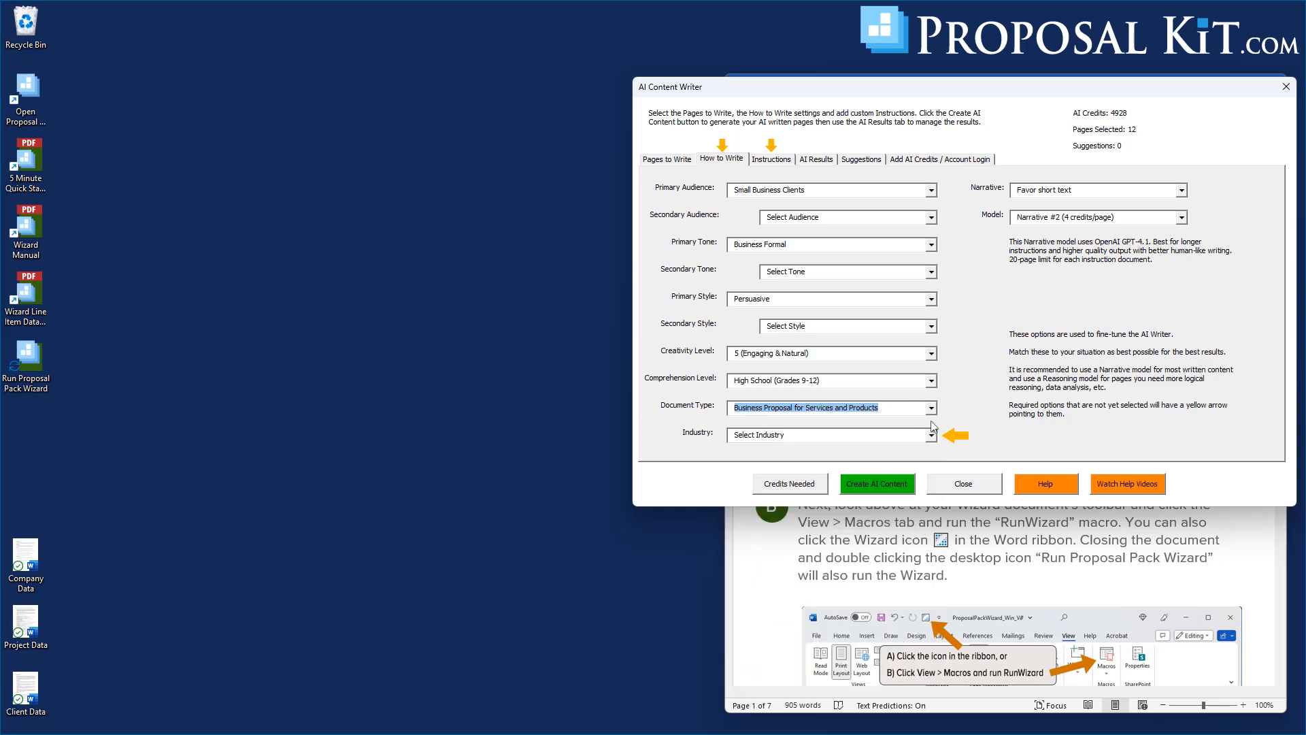
pyautogui.click(931, 436)
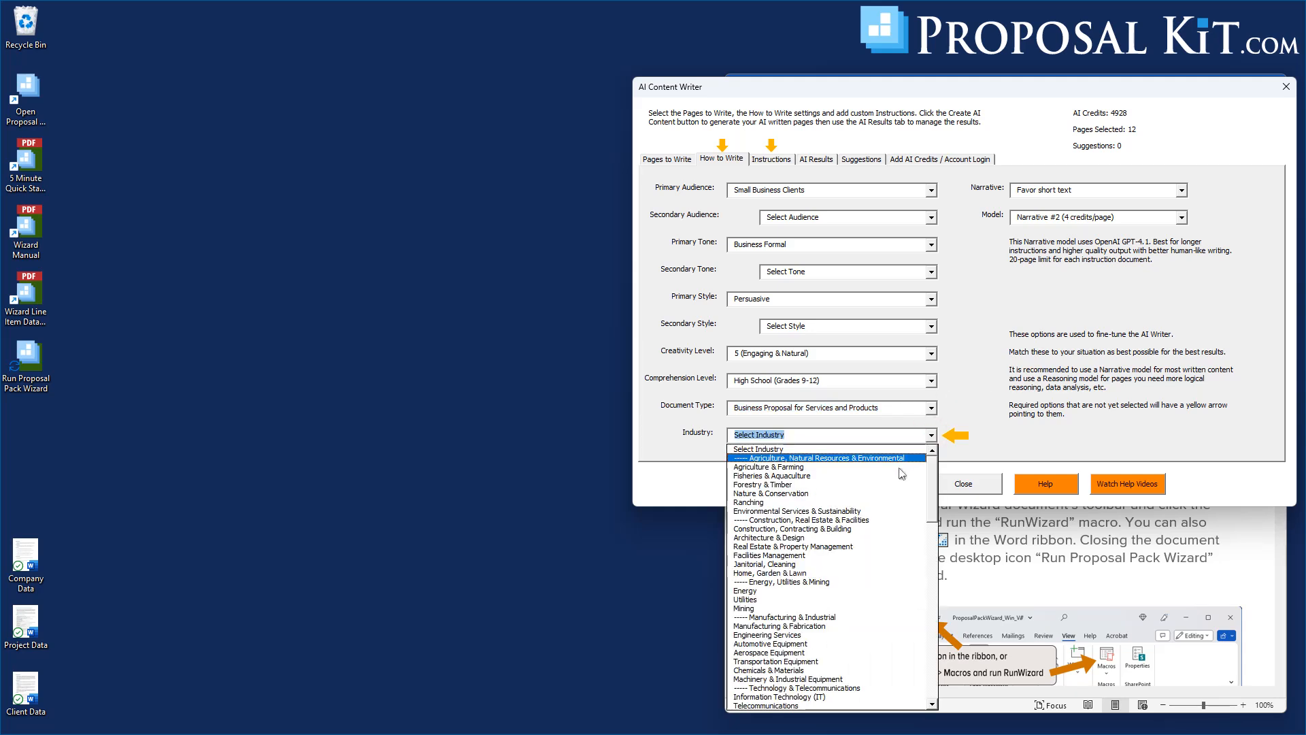
pyautogui.click(755, 529)
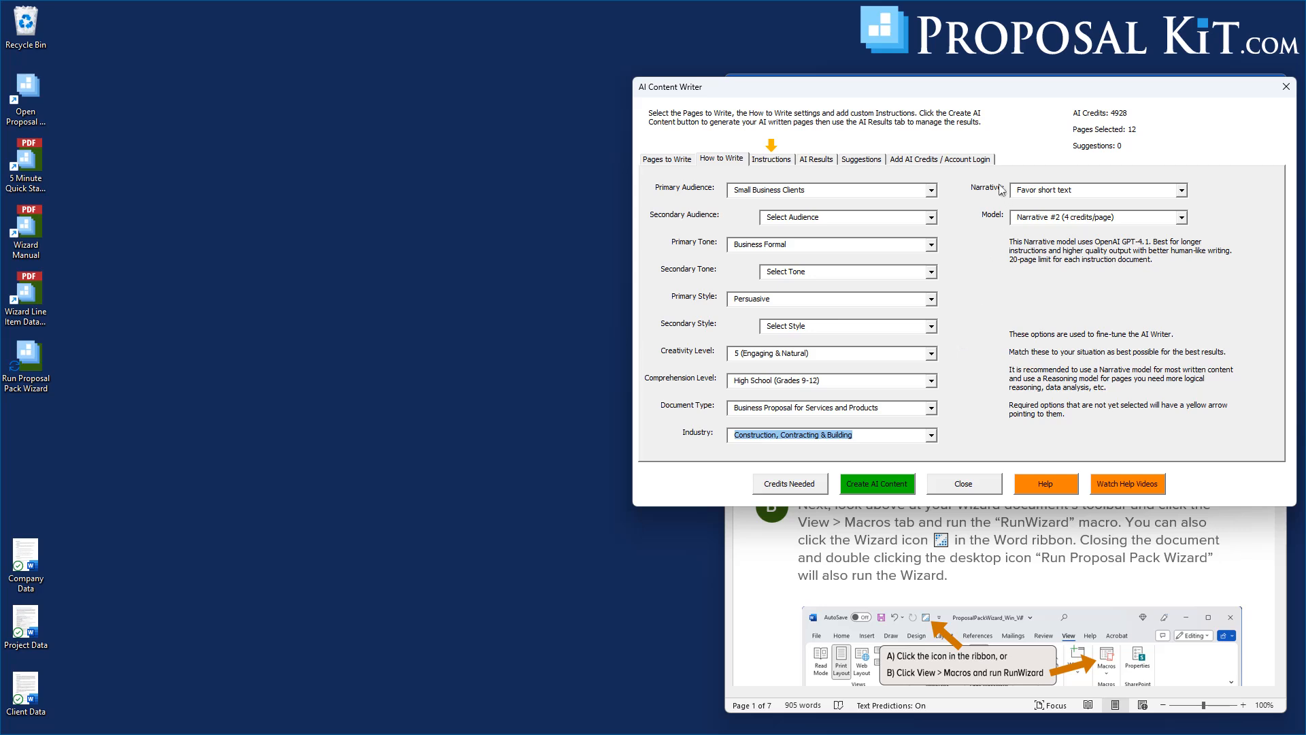
# - Look through the narrative and model options, keeping Favor short text and Narrative #2 (4 credits/page)
pyautogui.click(1182, 191)
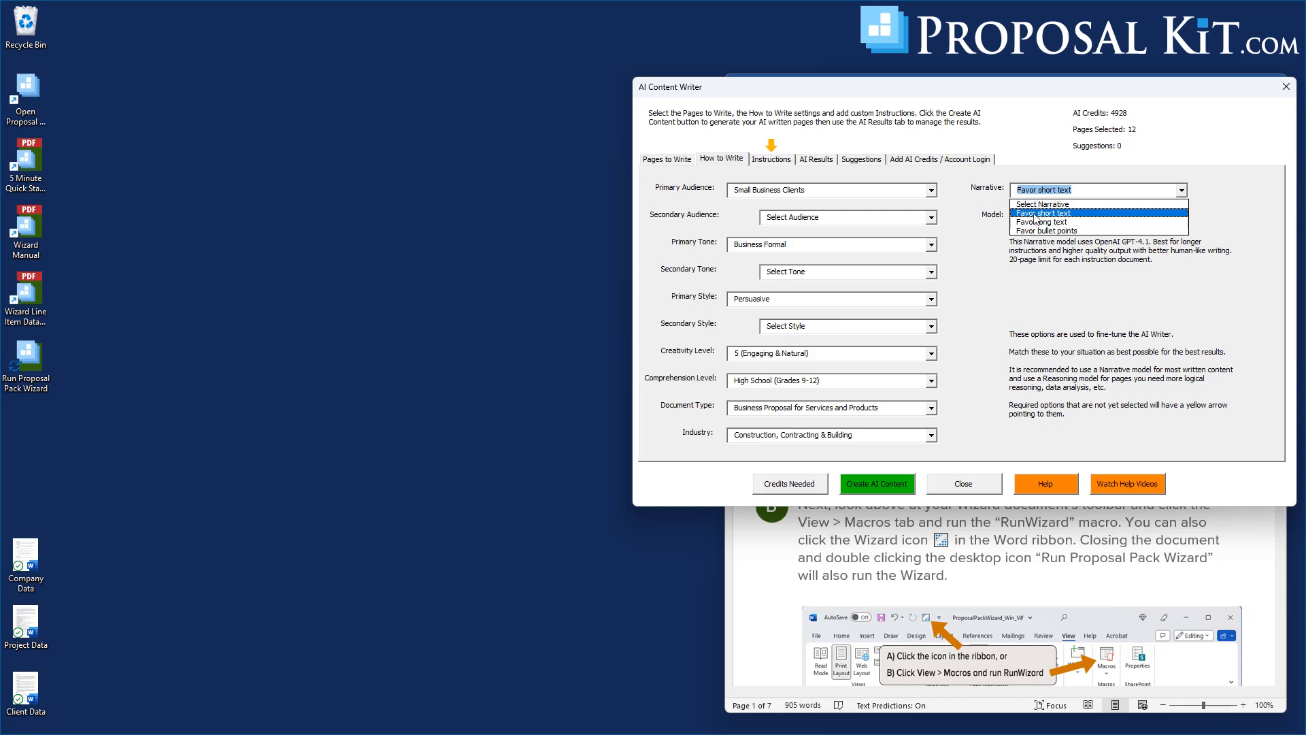
pyautogui.click(1037, 215)
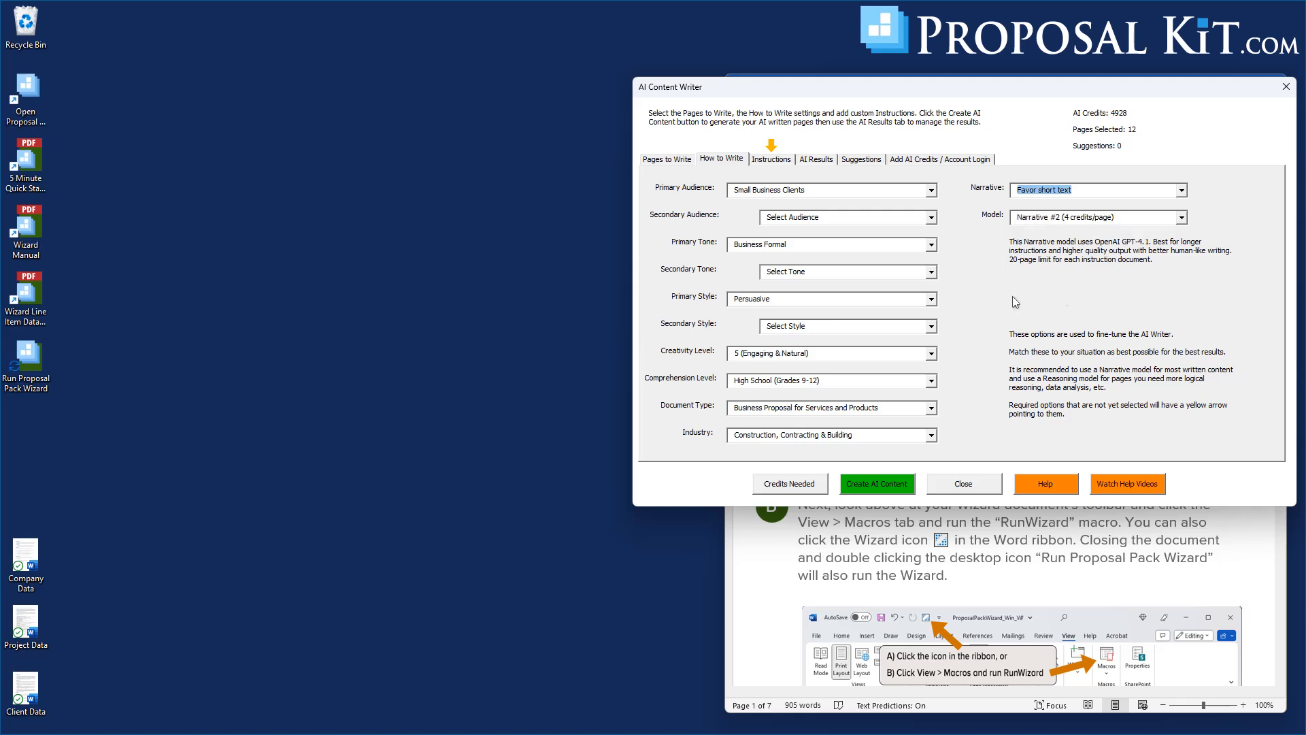
pyautogui.press('Tab')
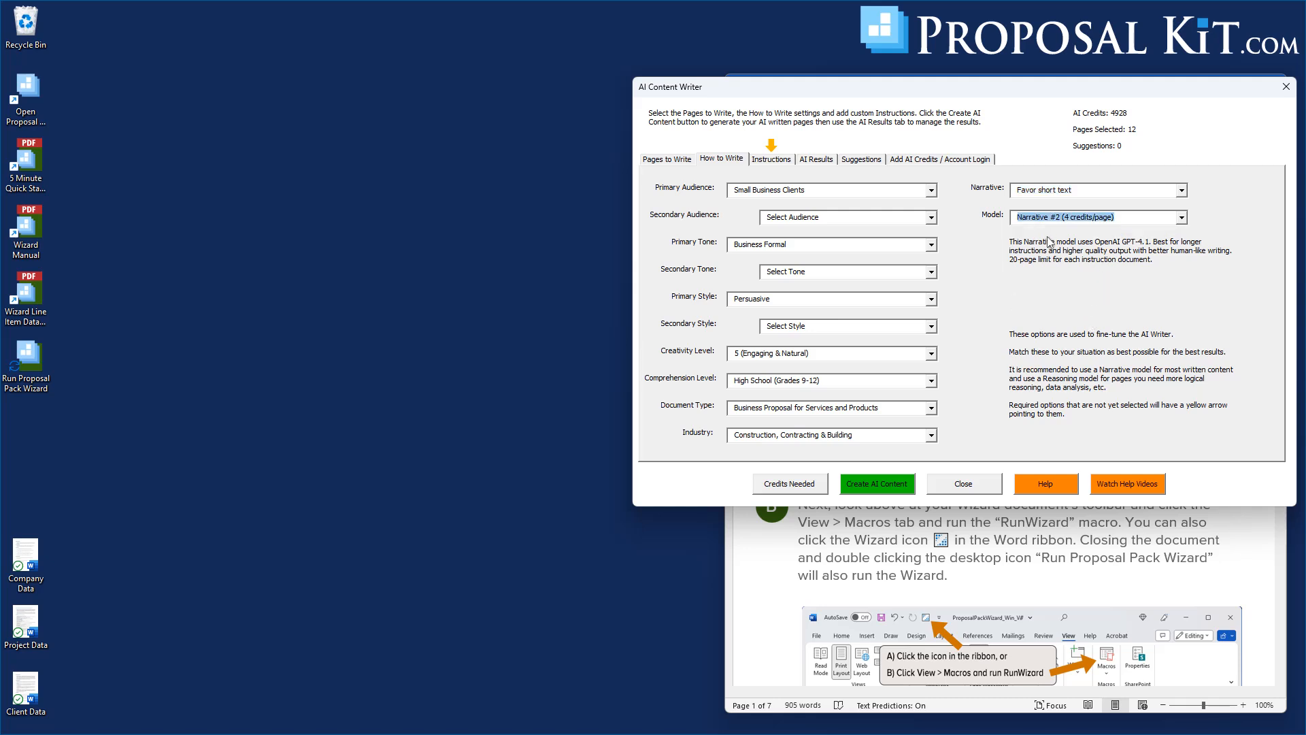
pyautogui.click(1183, 218)
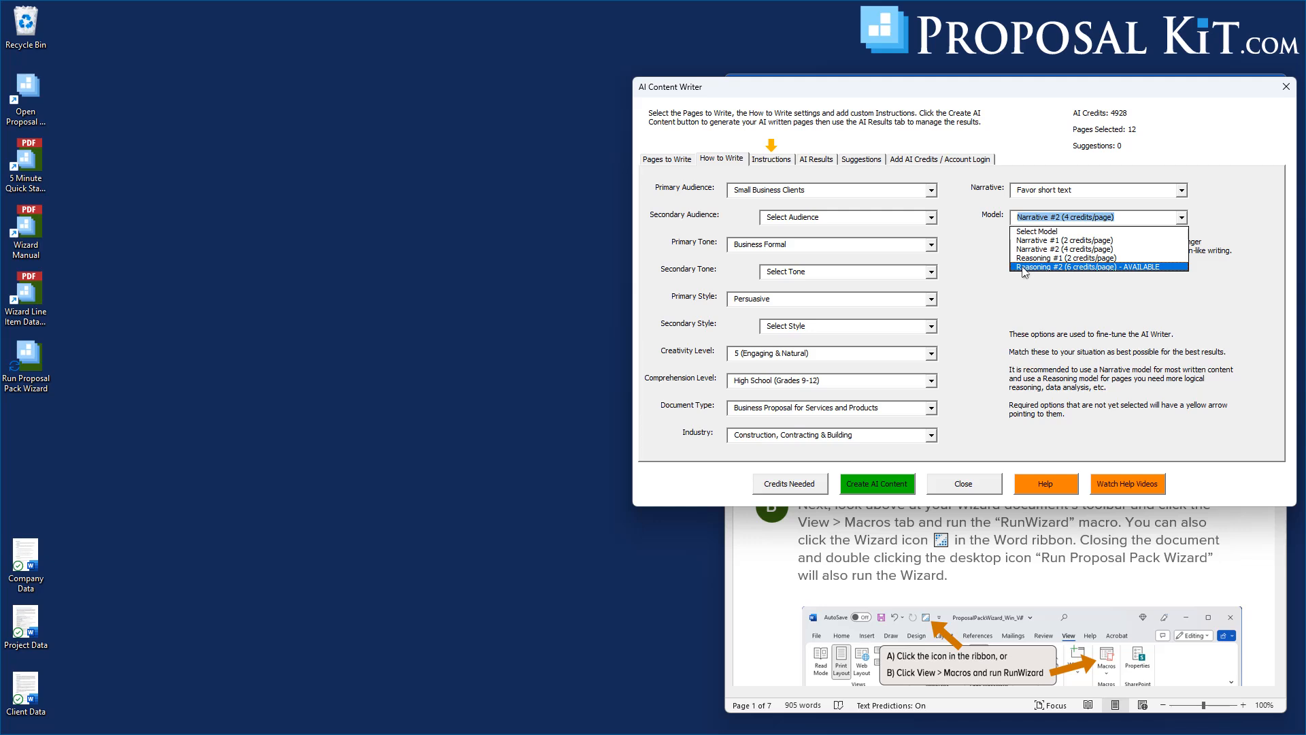
pyautogui.click(1046, 249)
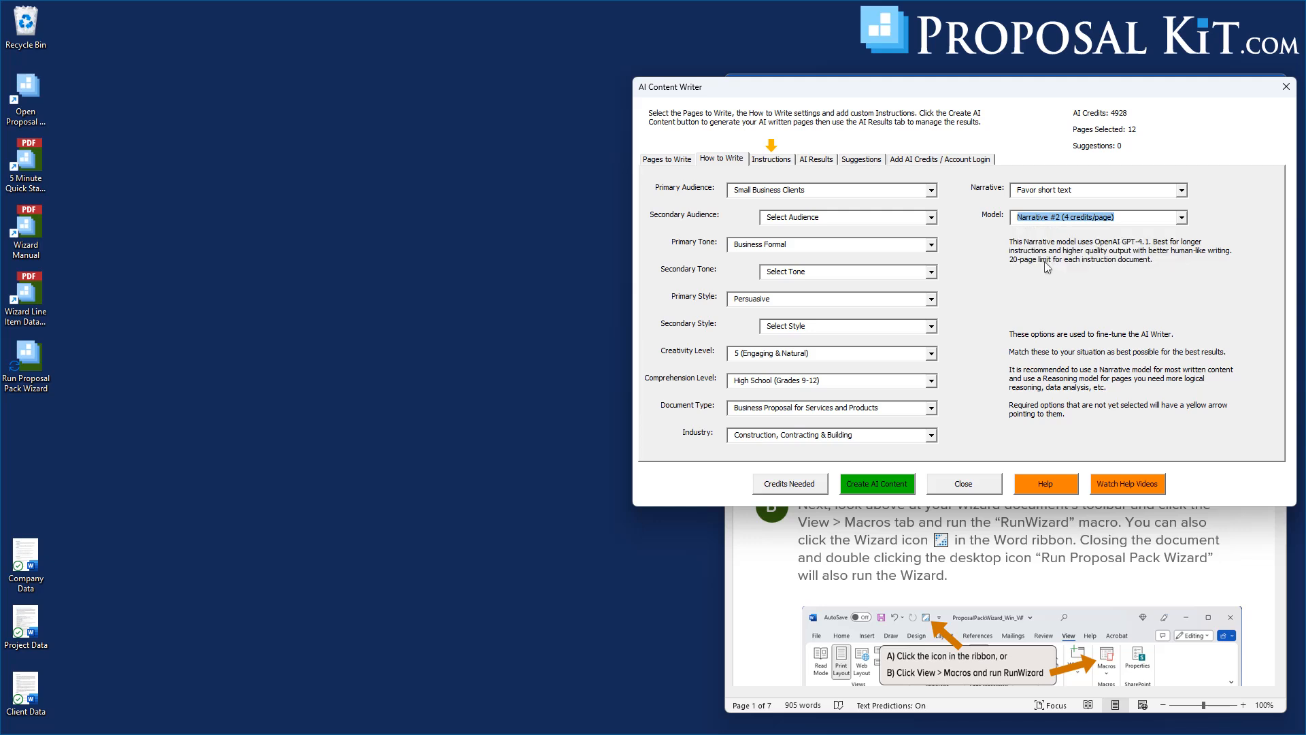
# - Try the Narrative #1 (2 credits/page) model and switch back to Narrative #2 (4 credits/page)
pyautogui.click(1047, 218)
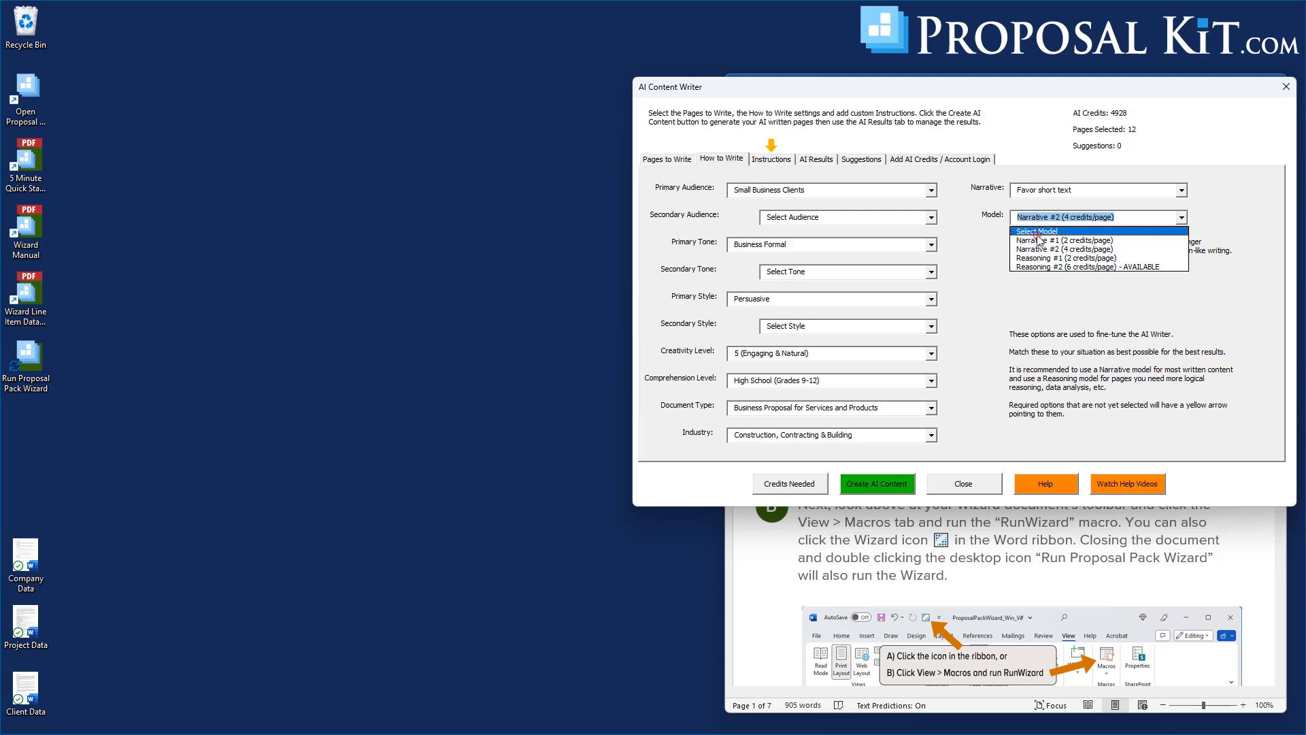
pyautogui.click(1046, 231)
pyautogui.click(1042, 219)
pyautogui.click(1036, 241)
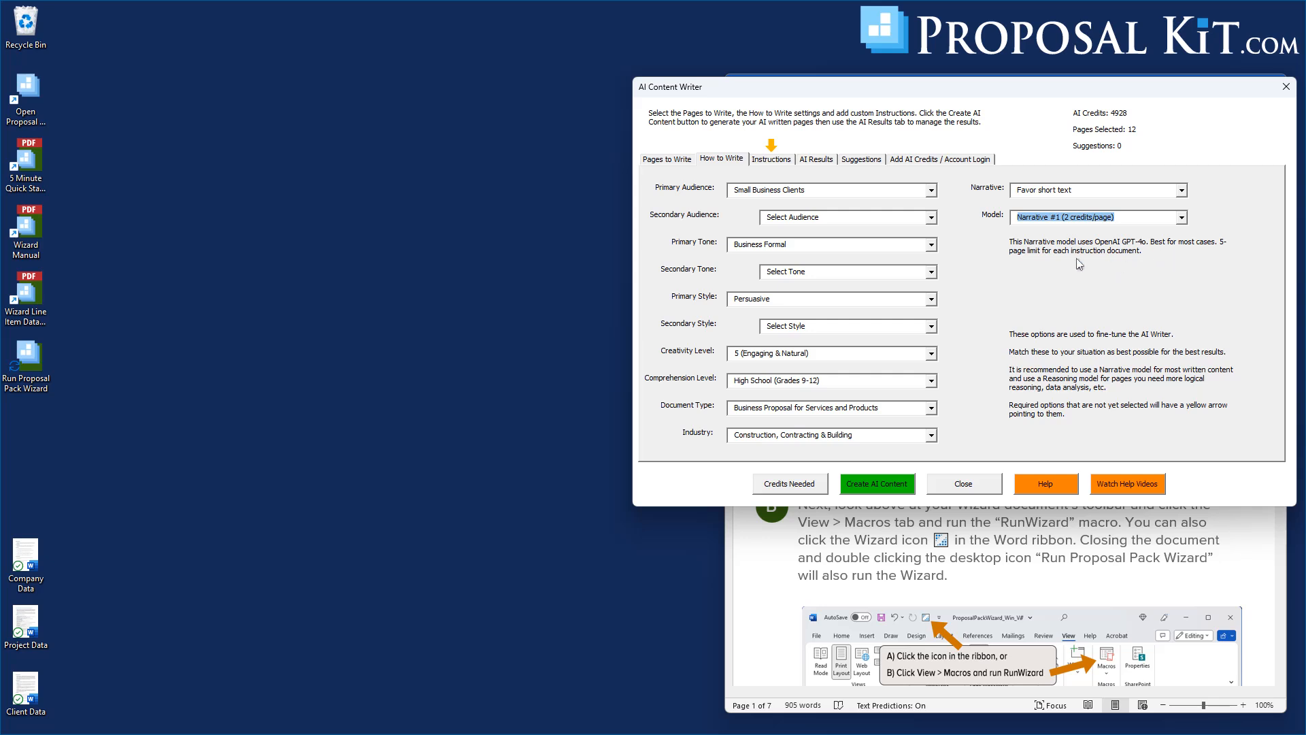
pyautogui.press('Down')
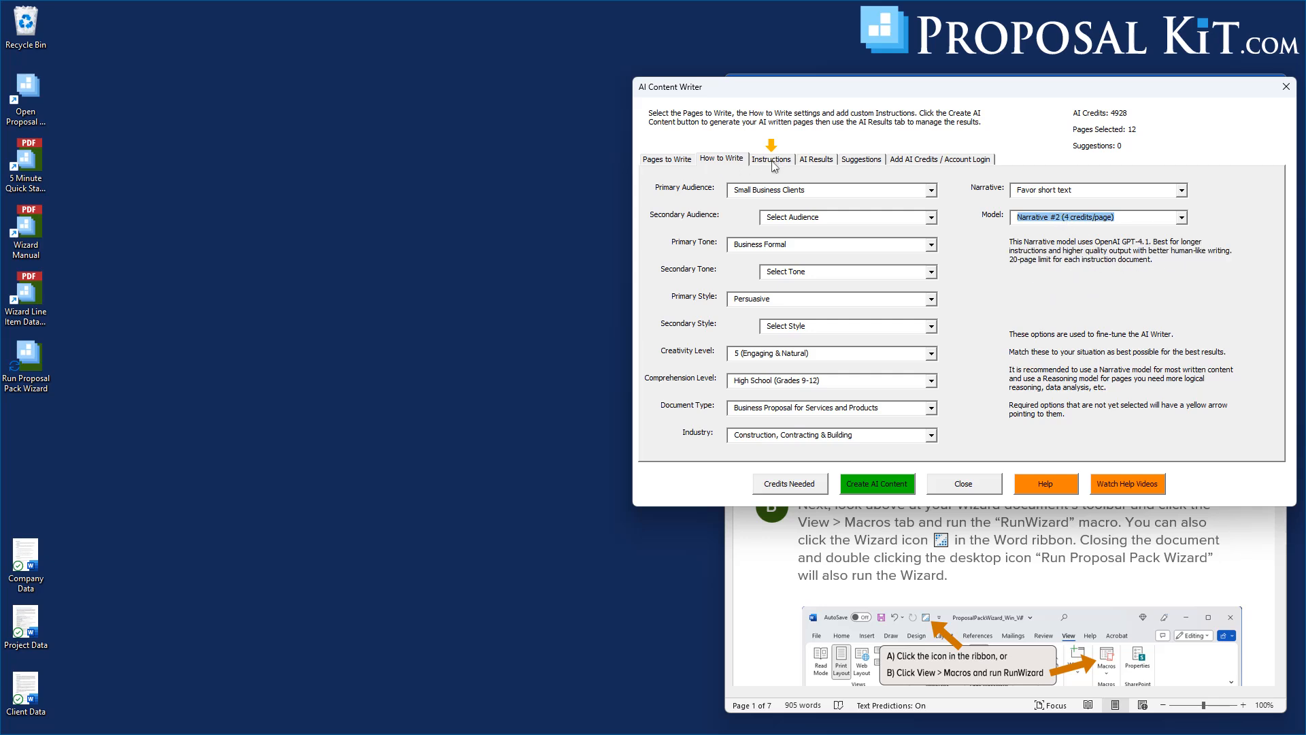
# - Display the AI Writer's Instructions settings and look through the available information types
pyautogui.click(772, 161)
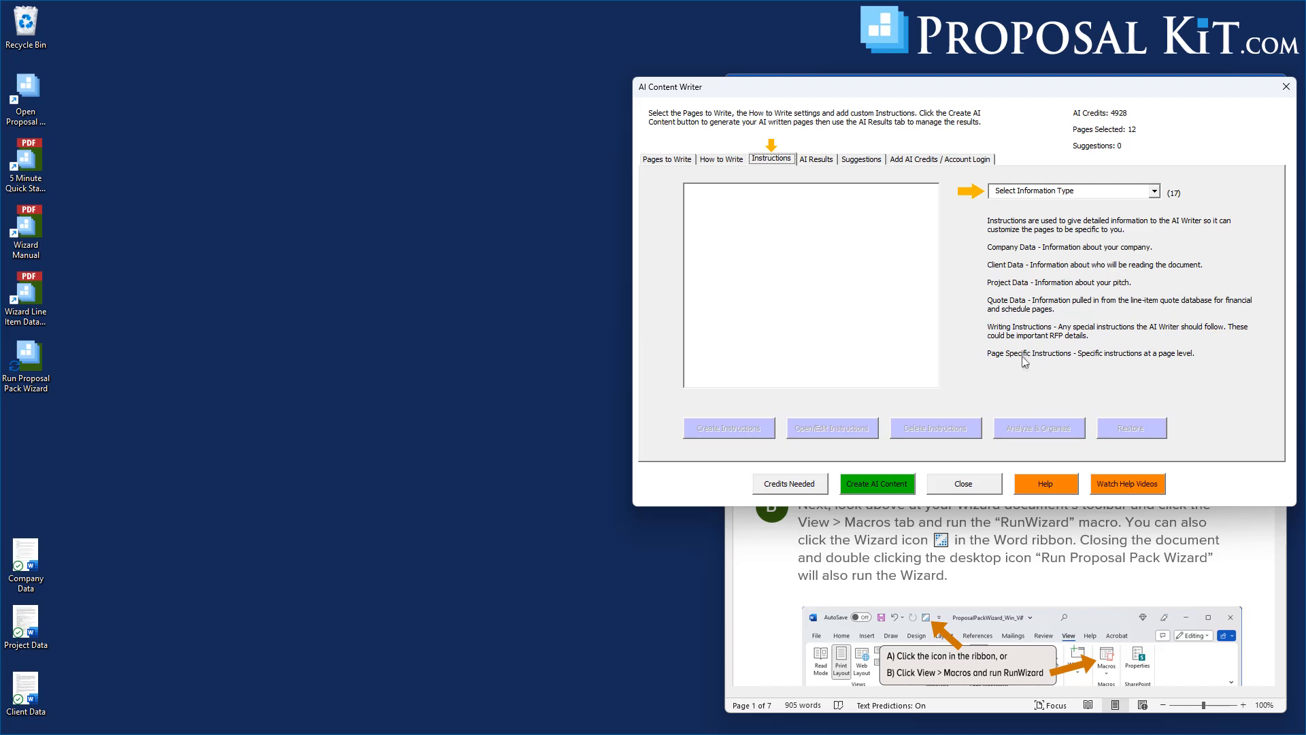
pyautogui.click(1077, 193)
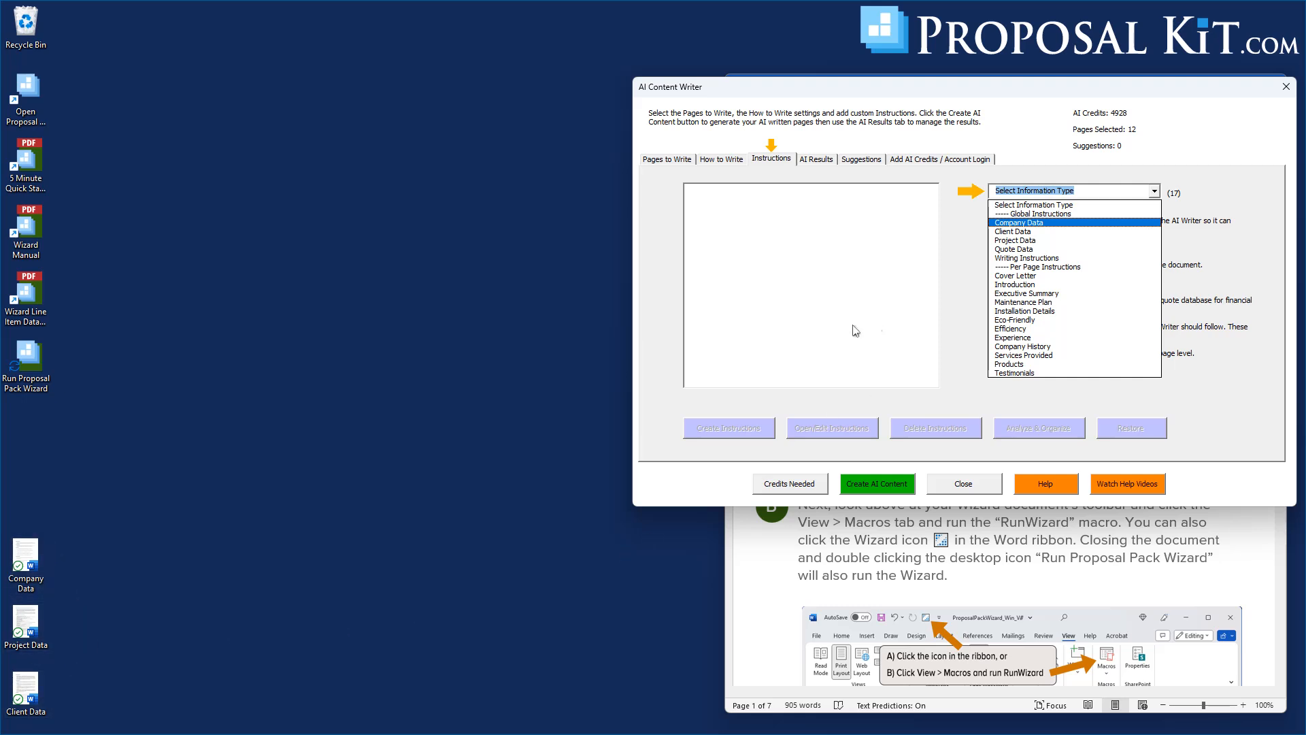
pyautogui.click(835, 328)
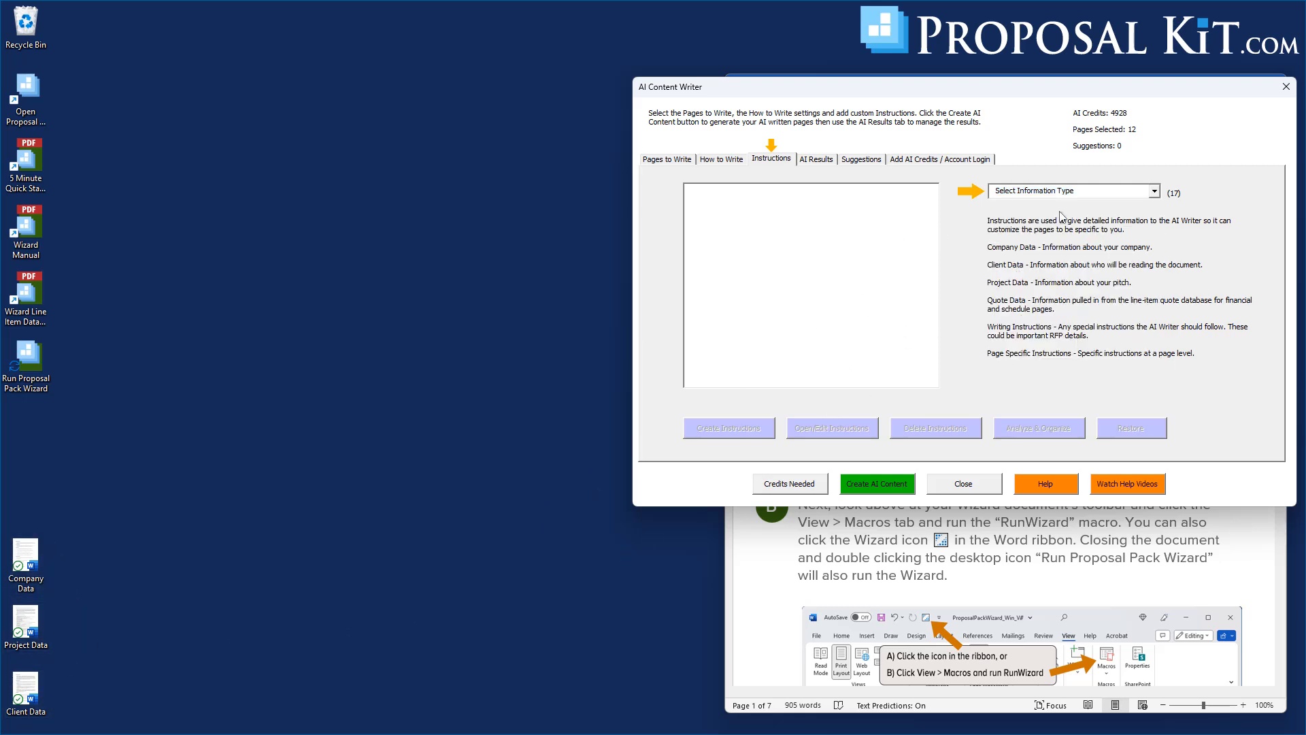
# - Create a global instructions document for the Company Data information type
pyautogui.click(1039, 192)
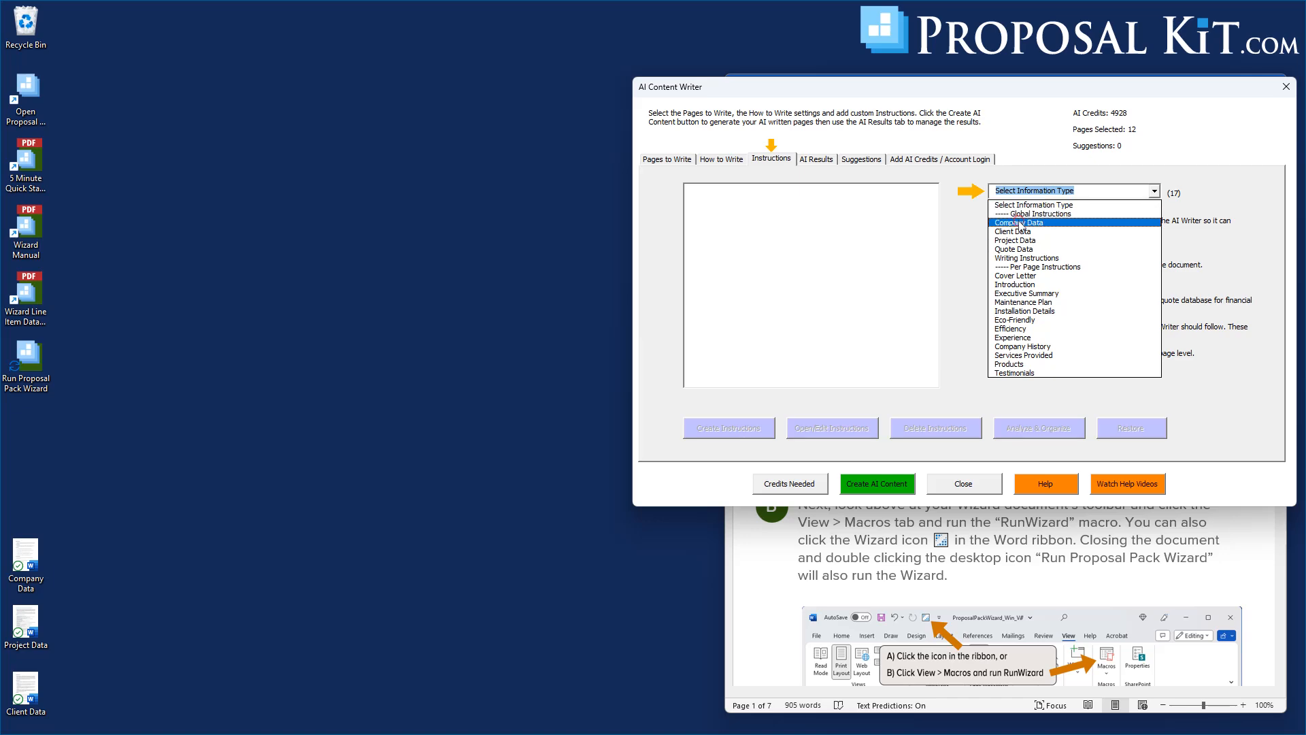
pyautogui.click(1018, 223)
pyautogui.click(711, 433)
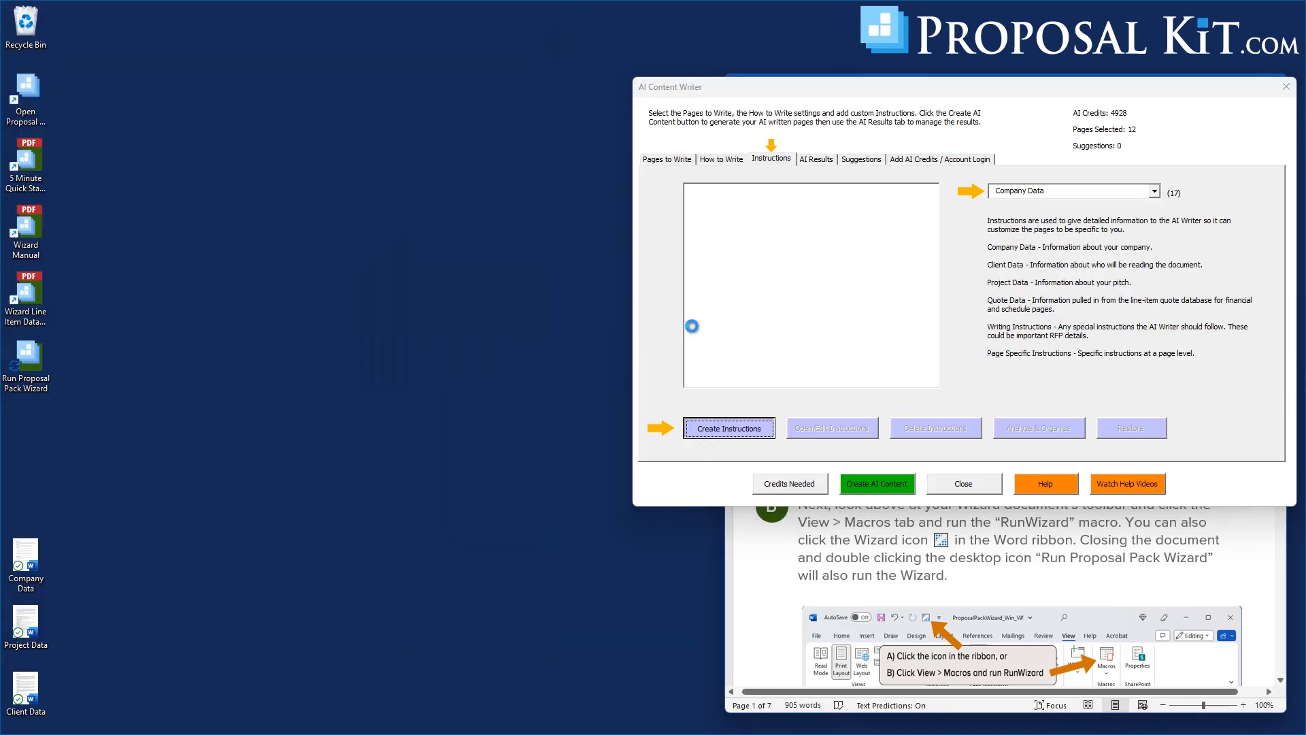
pyautogui.click(1001, 442)
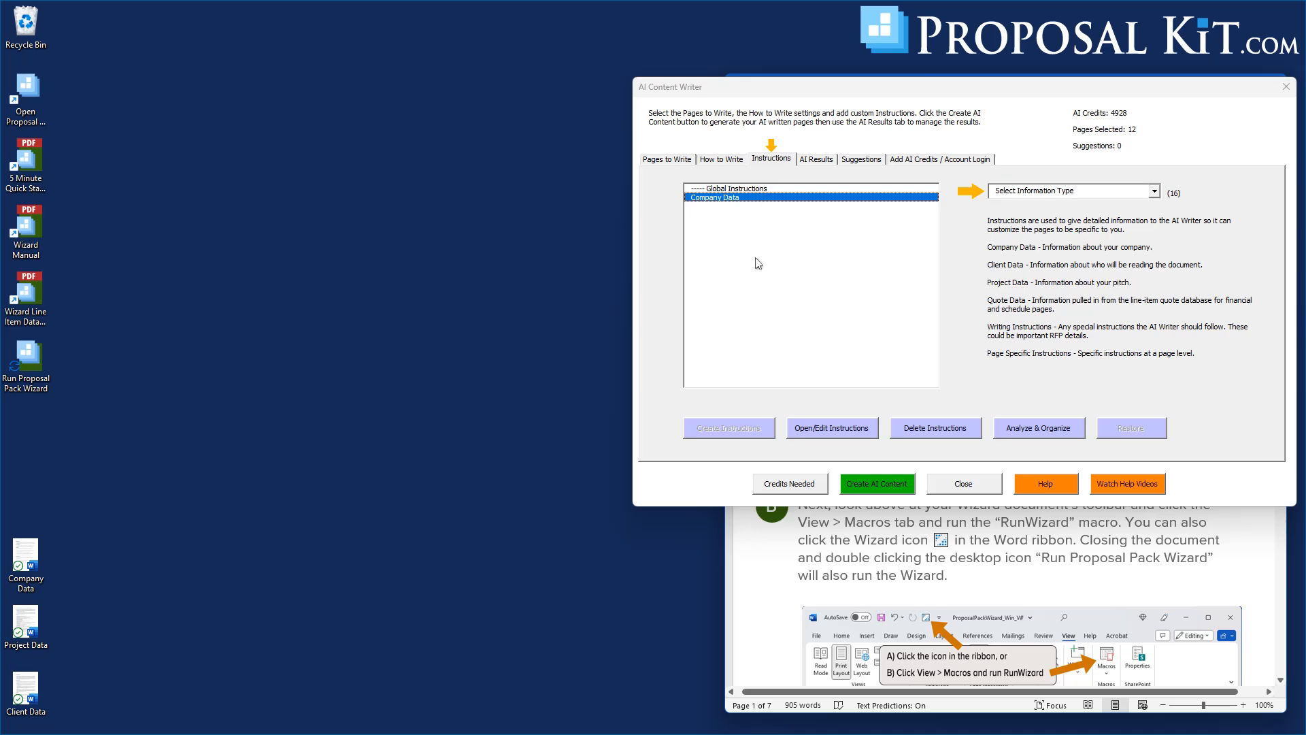
# - Open the Company Data instructions for editing, move the document over the AI Writer window, and review its company information and placeholder headings
pyautogui.click(822, 427)
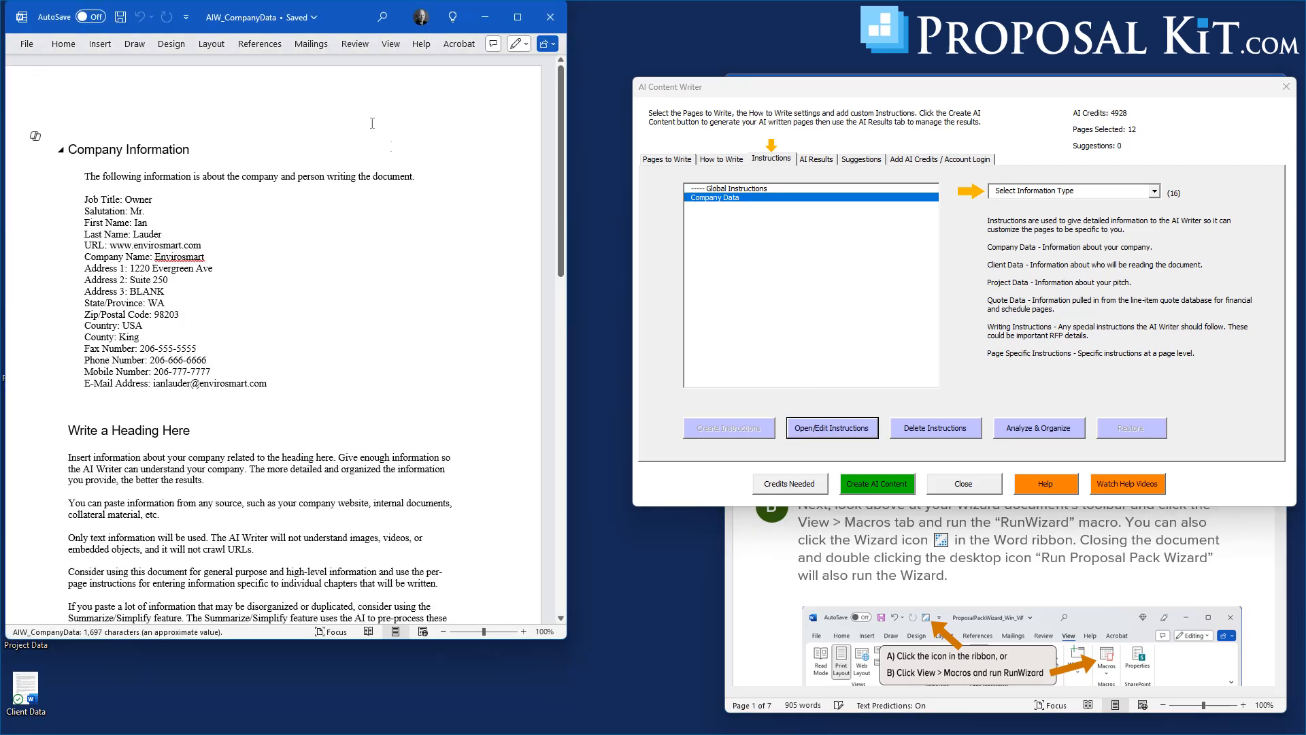
pyautogui.moveTo(347, 17); pyautogui.dragTo(1057, 45)
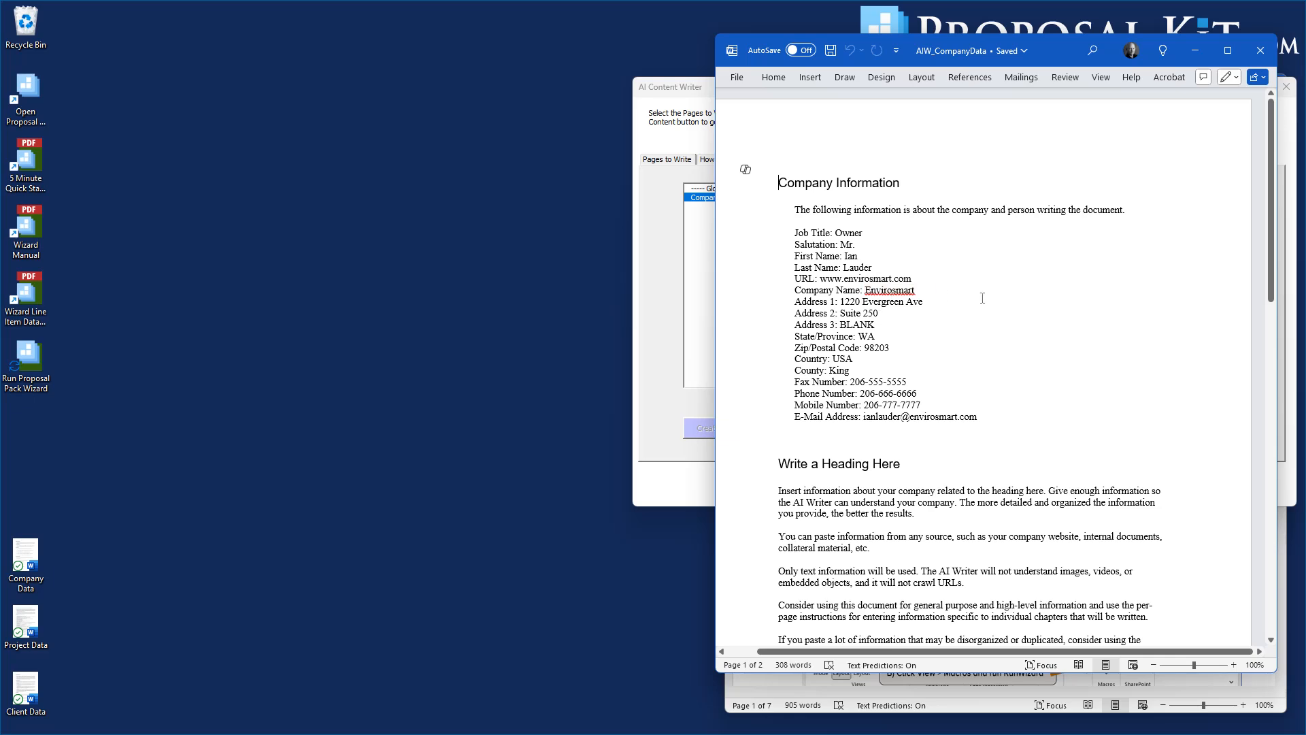
pyautogui.scroll(-7, 1006, 320)
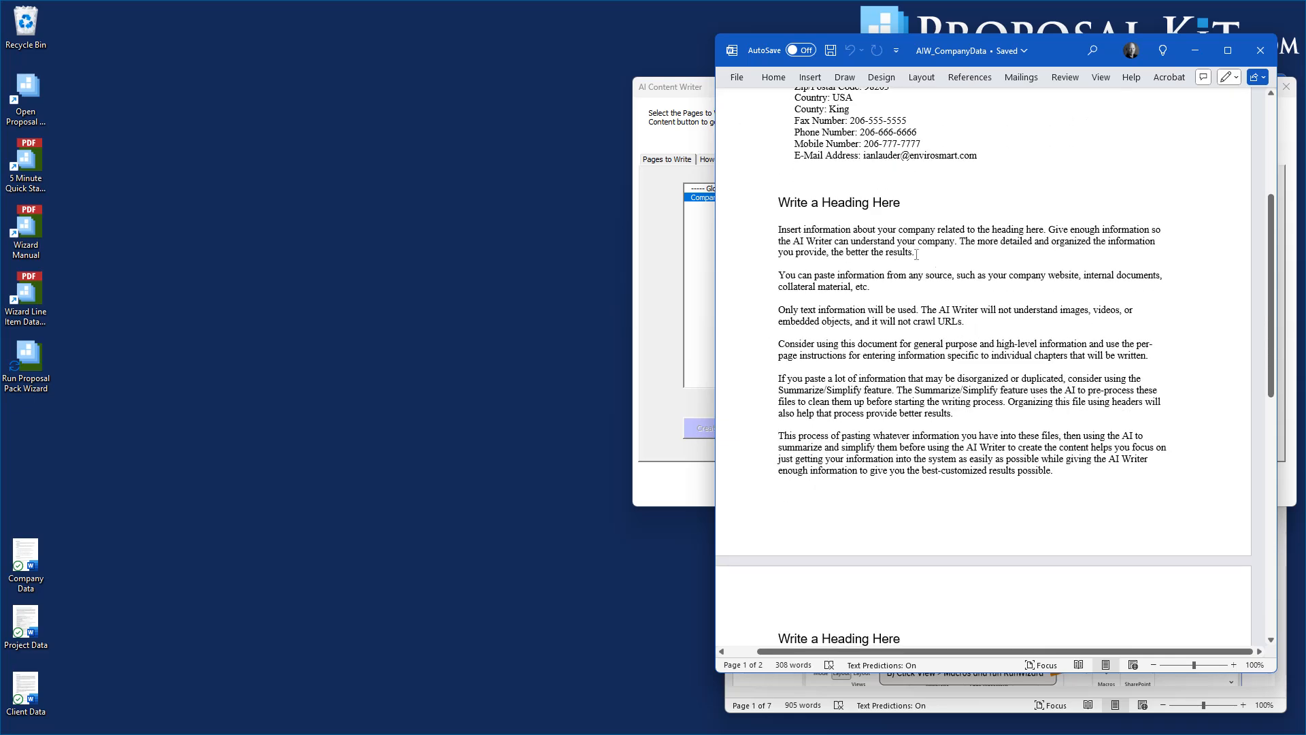
pyautogui.scroll(-10, 1015, 361)
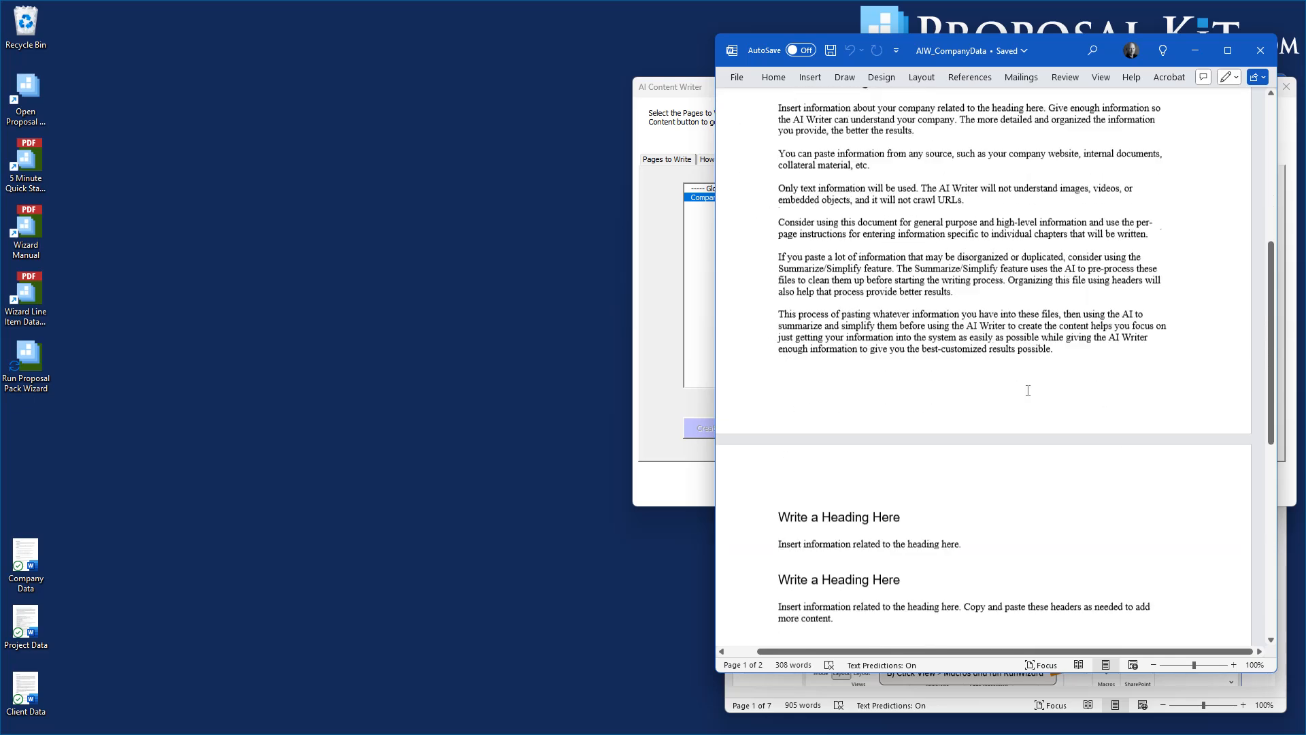
pyautogui.scroll(3, 1028, 390)
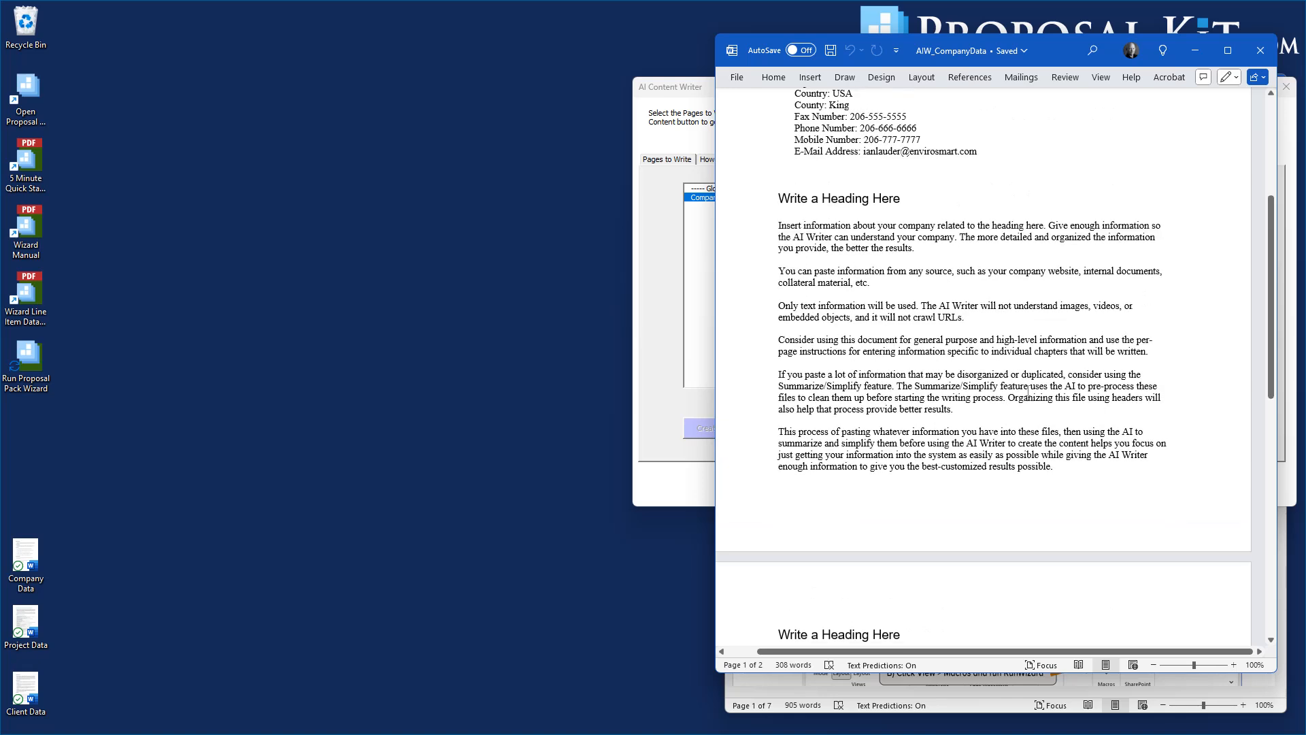
# - Open the Company Data document from the desktop, place it beside the AIW_CompanyData document, and read through it to the Conclusion
pyautogui.doubleClick(27, 559)
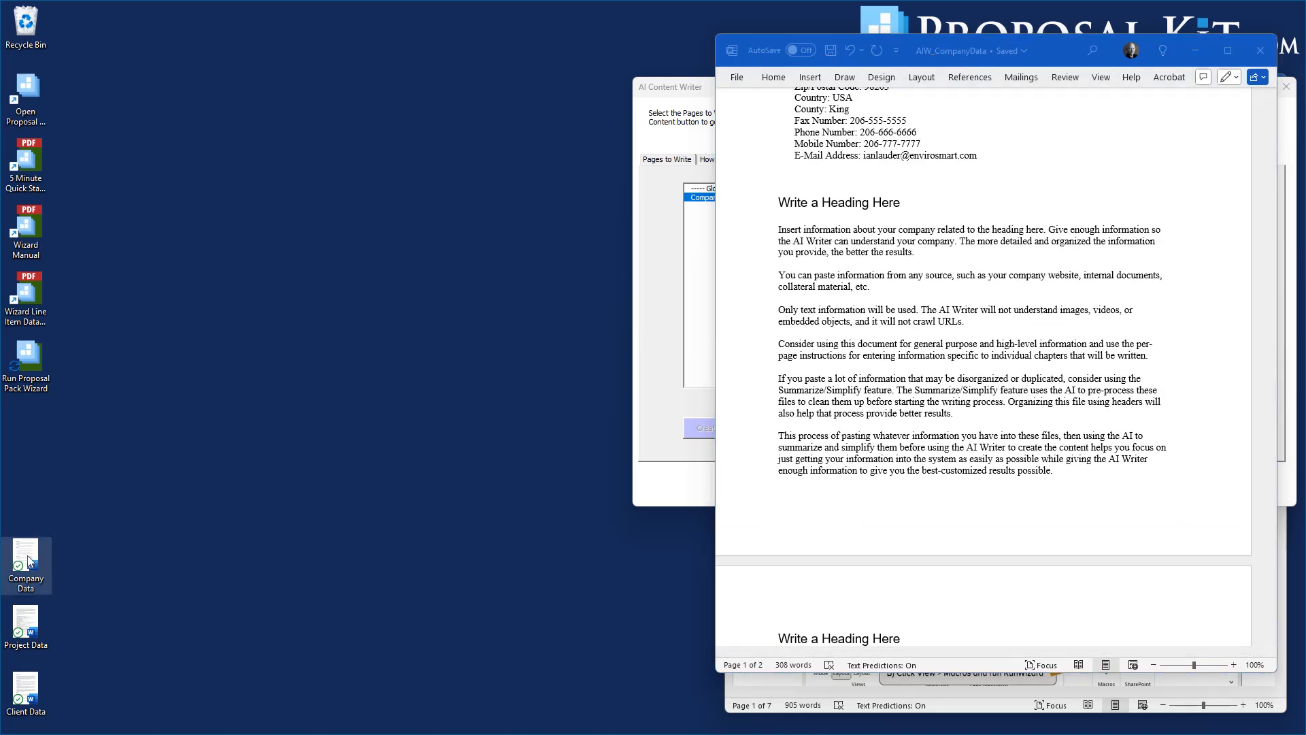
pyautogui.moveTo(1033, 69); pyautogui.dragTo(377, 53)
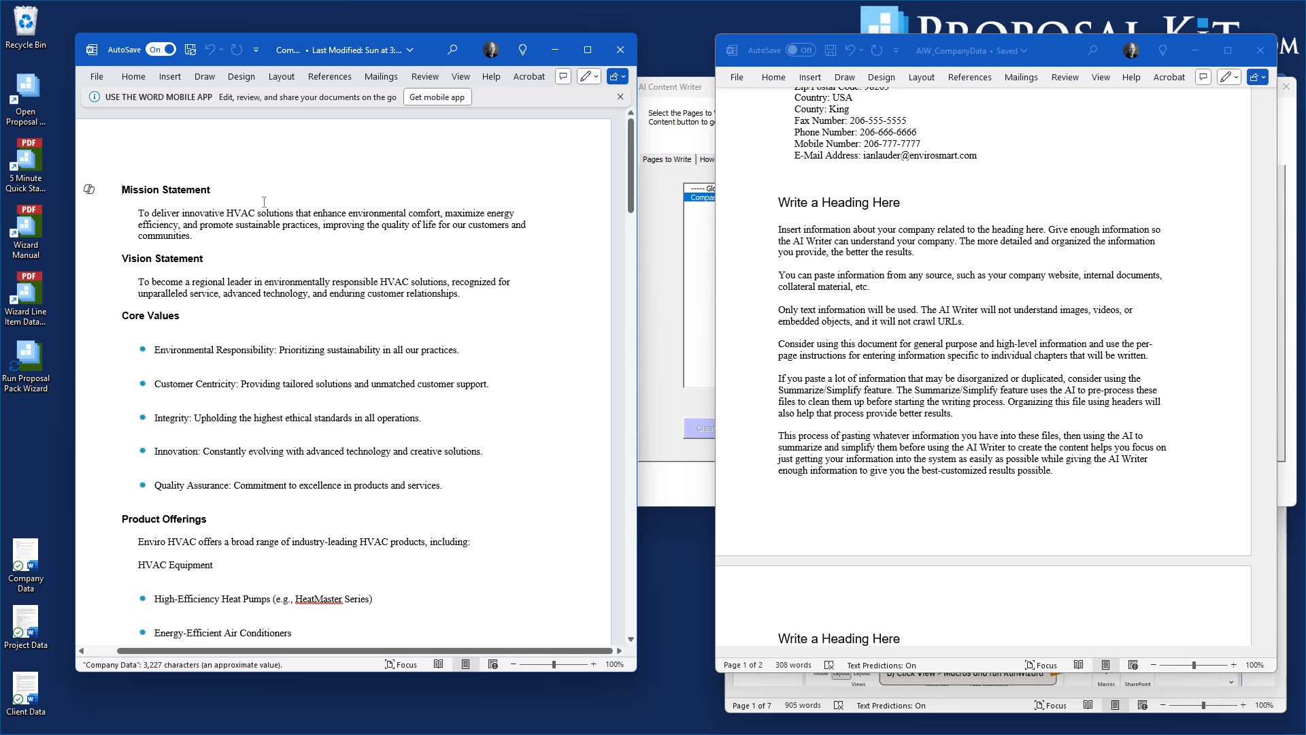
pyautogui.scroll(-15, 167, 183)
pyautogui.scroll(-15, 144, 188)
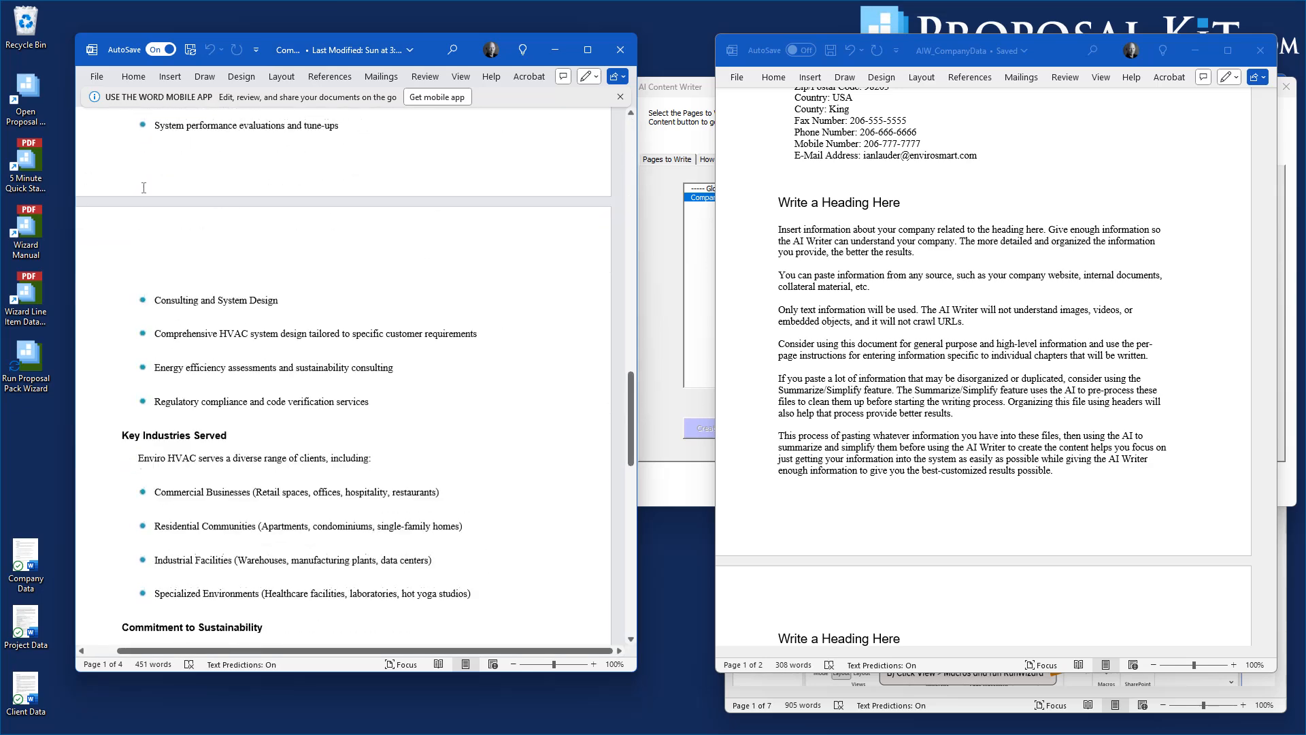
pyautogui.scroll(-10, 144, 187)
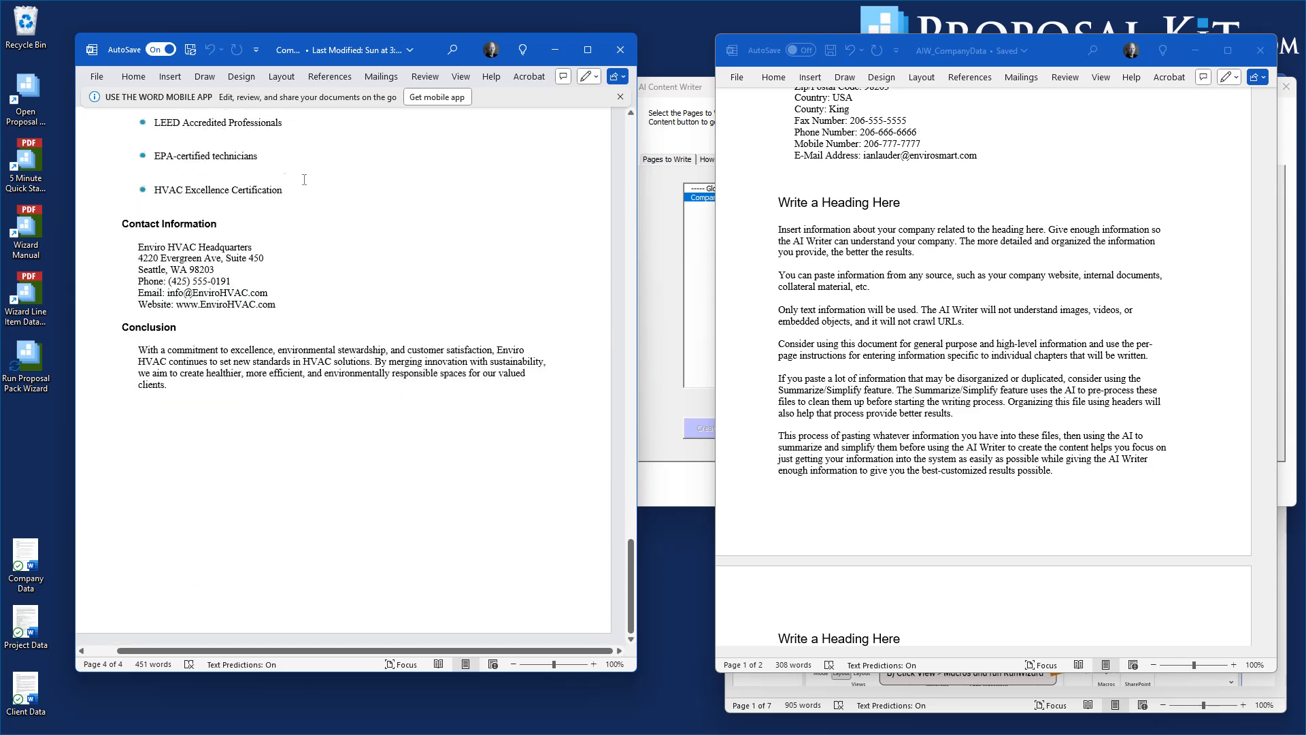
# - Copy the entire Company Data text over the placeholder headings and text in AIW_CompanyData, and close the source document
pyautogui.hotkey('ctrl', 'a')
pyautogui.rightClick(241, 158)
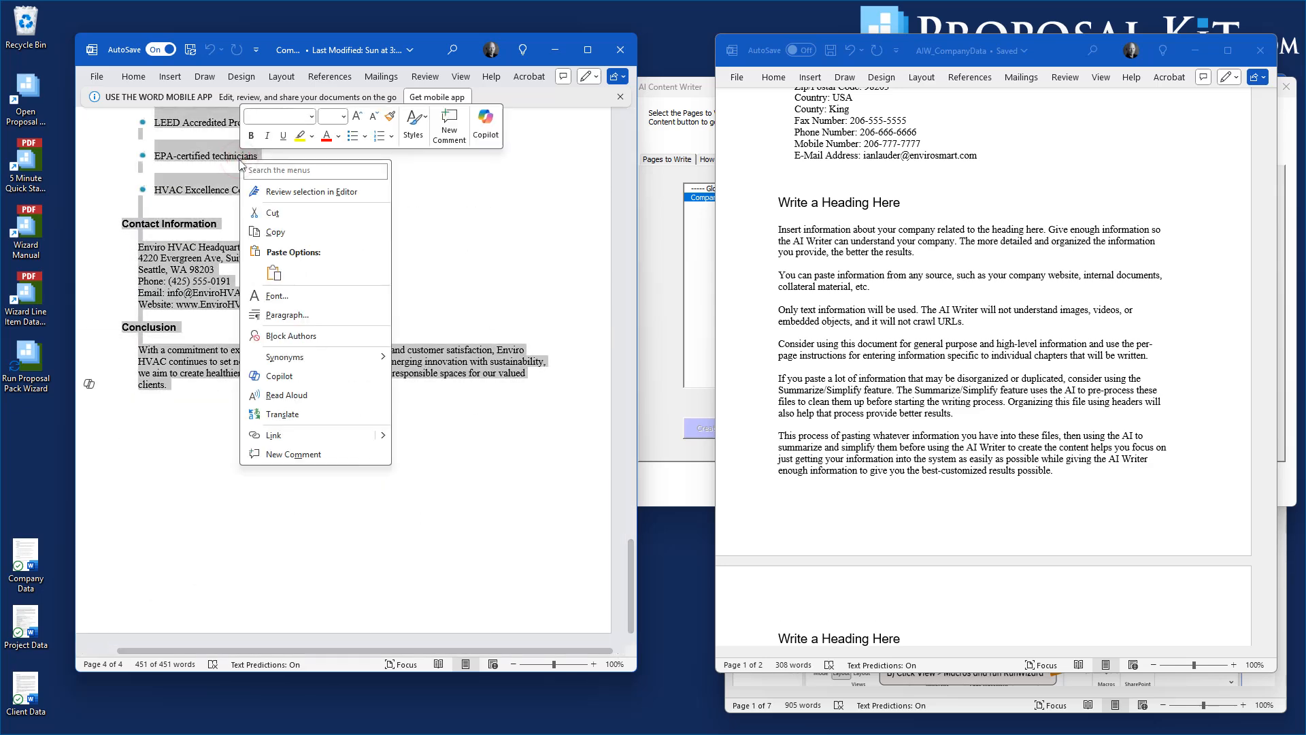
pyautogui.click(274, 234)
pyautogui.click(835, 484)
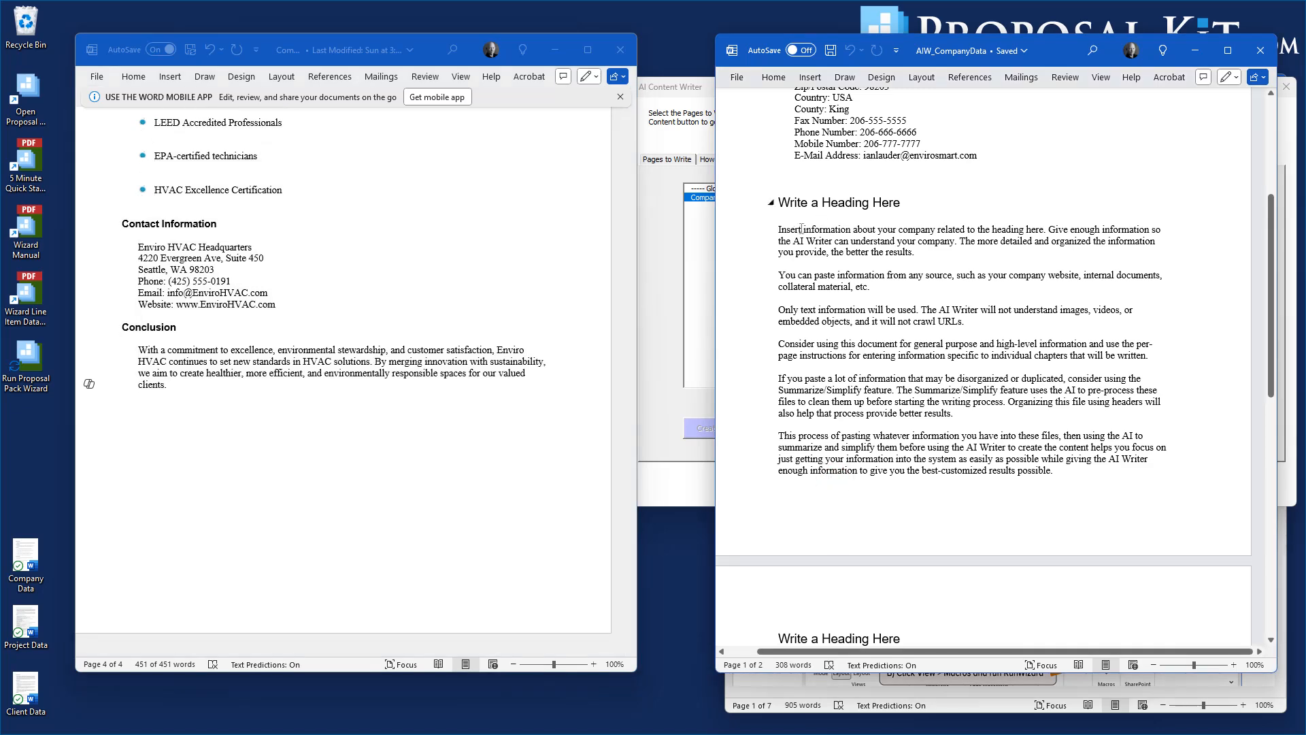
pyautogui.moveTo(776, 204); pyautogui.dragTo(1015, 732)
pyautogui.hotkey('ctrl', 'v')
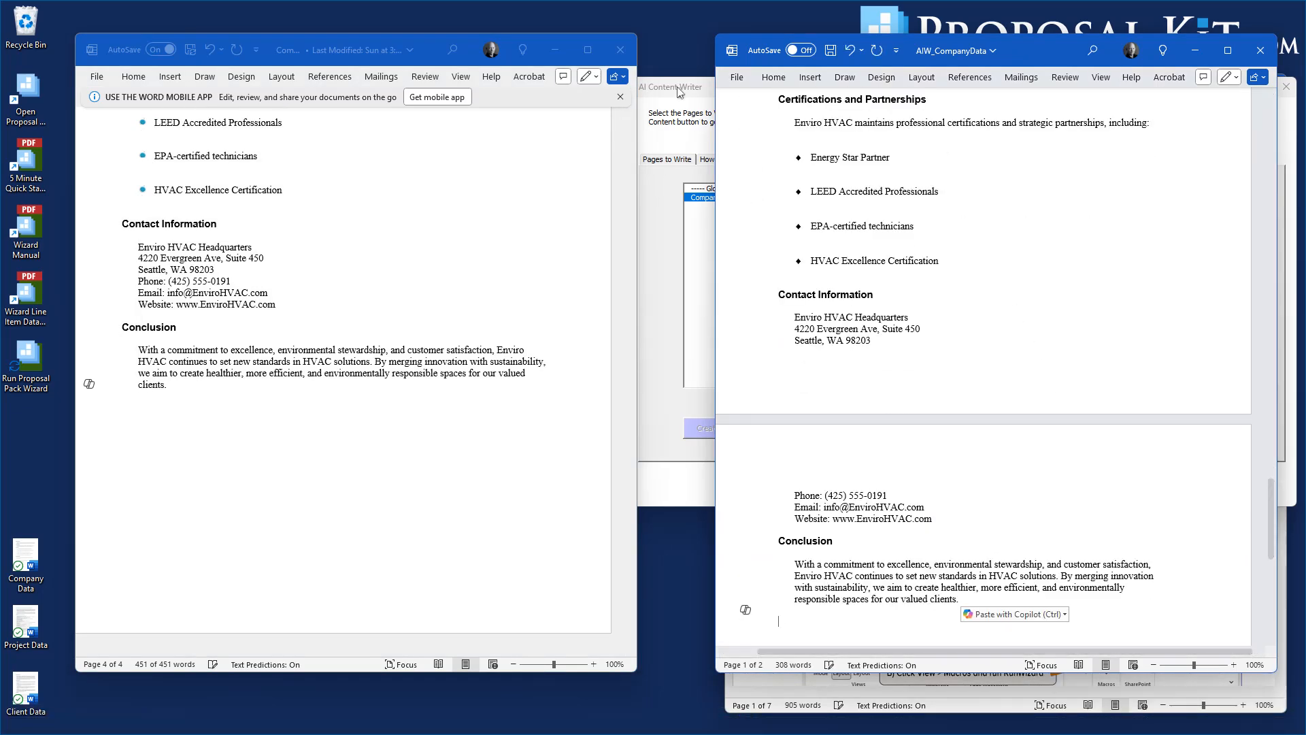
pyautogui.click(619, 47)
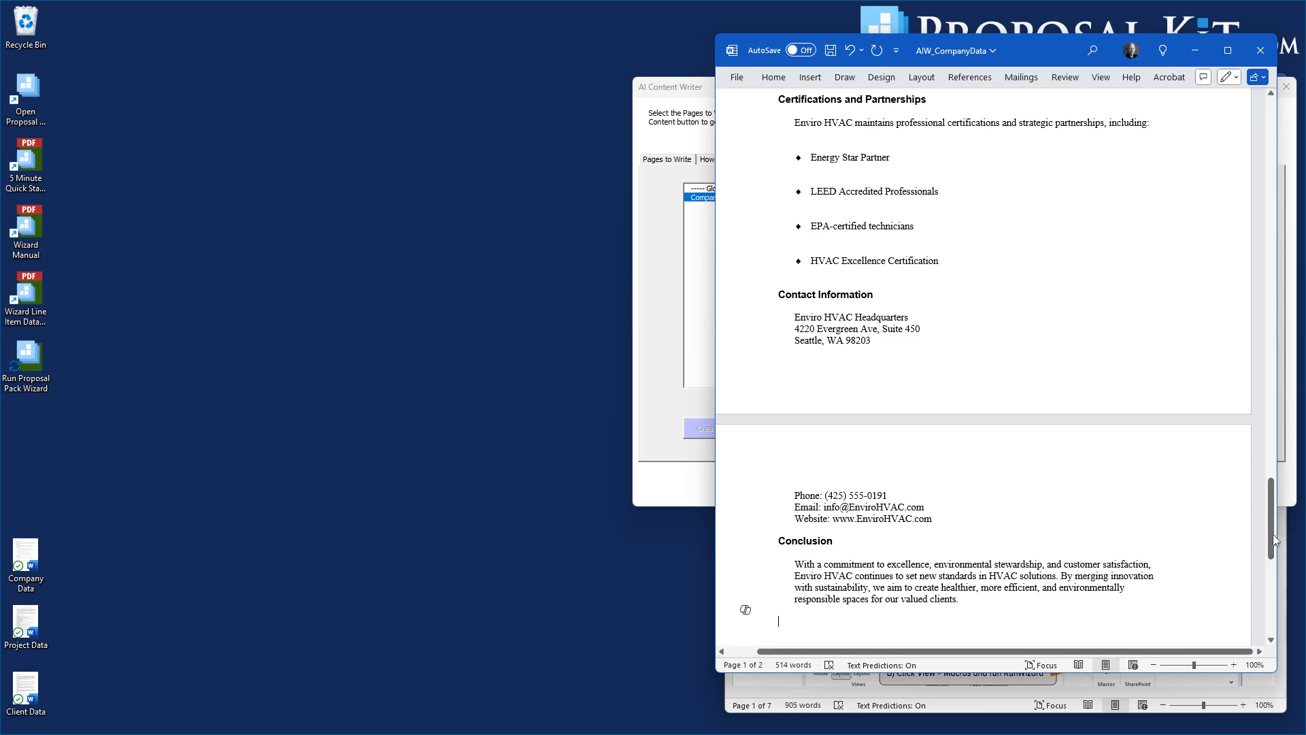
# - Review the pasted company text in AIW_CompanyData from the mission statement through to the Conclusion, and save and close the document
pyautogui.moveTo(1271, 531); pyautogui.dragTo(1271, 81)
pyautogui.scroll(-15, 1117, 288)
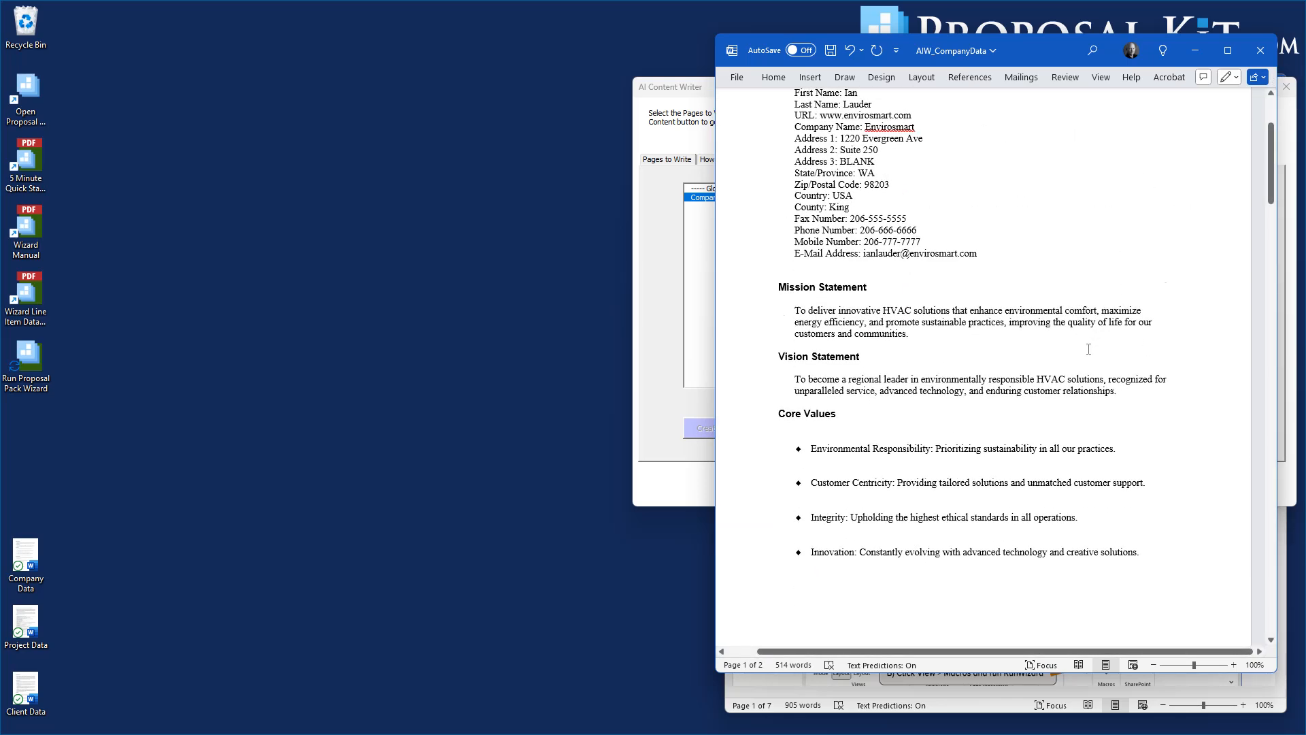
pyautogui.scroll(-15, 1088, 349)
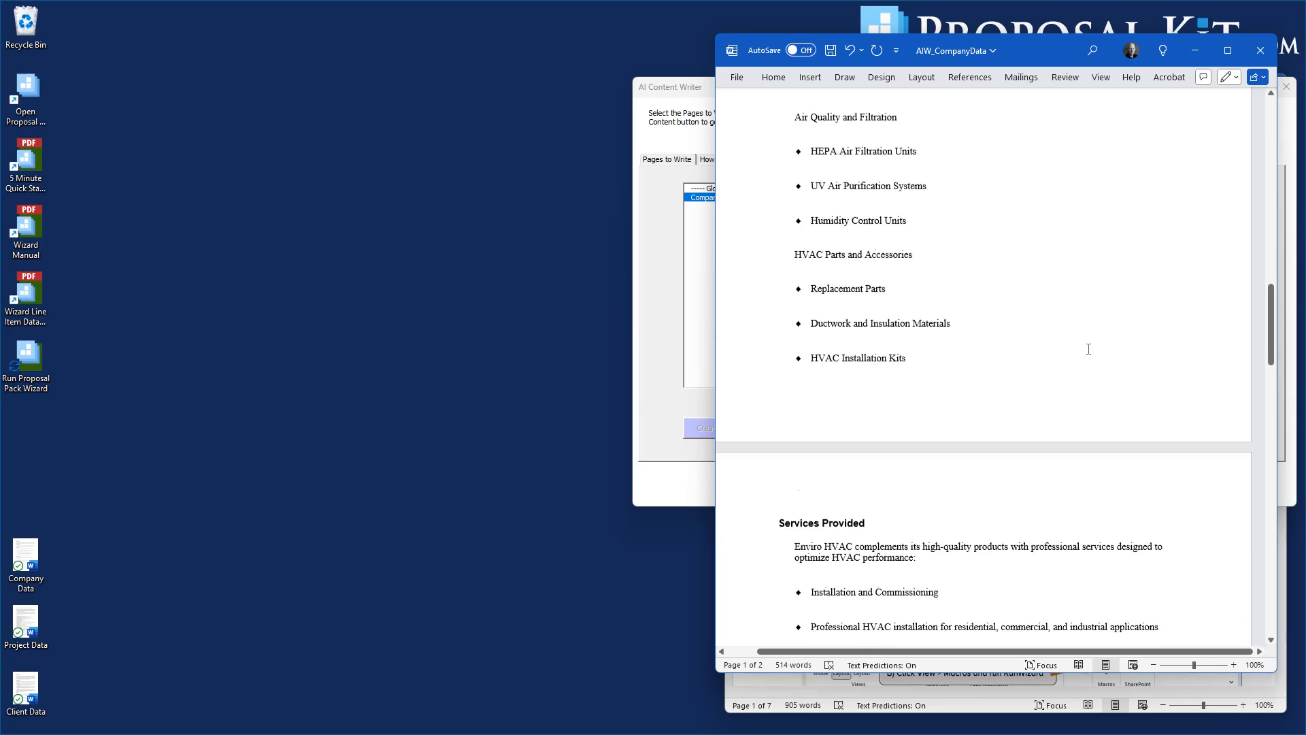
pyautogui.scroll(-15, 1089, 349)
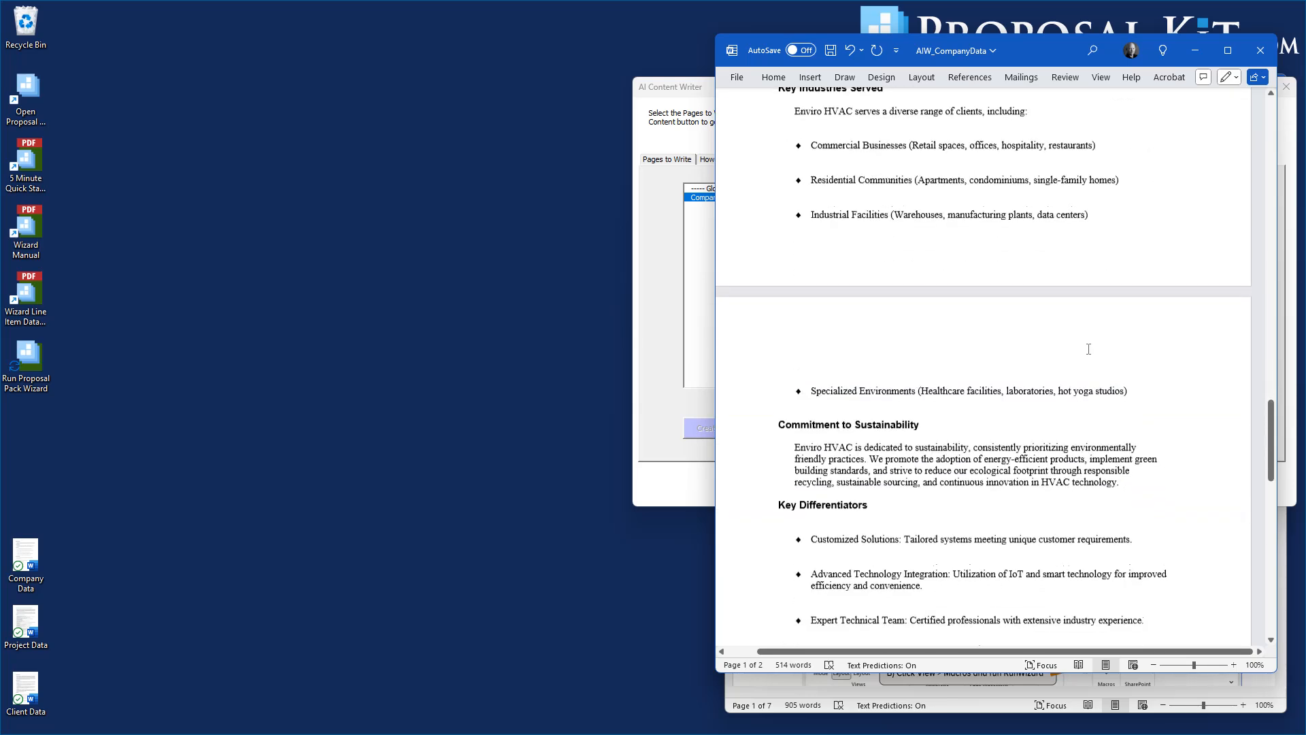
pyautogui.scroll(-10, 1088, 349)
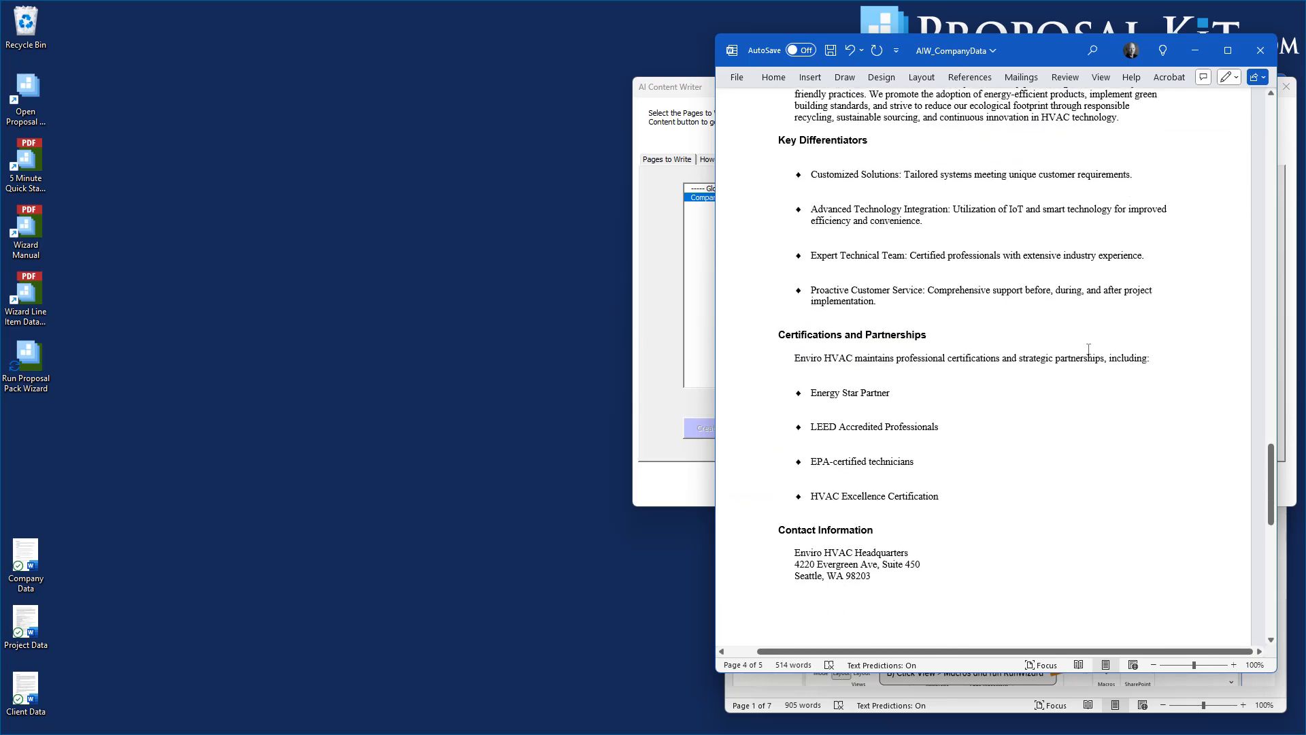
pyautogui.scroll(-10, 927, 411)
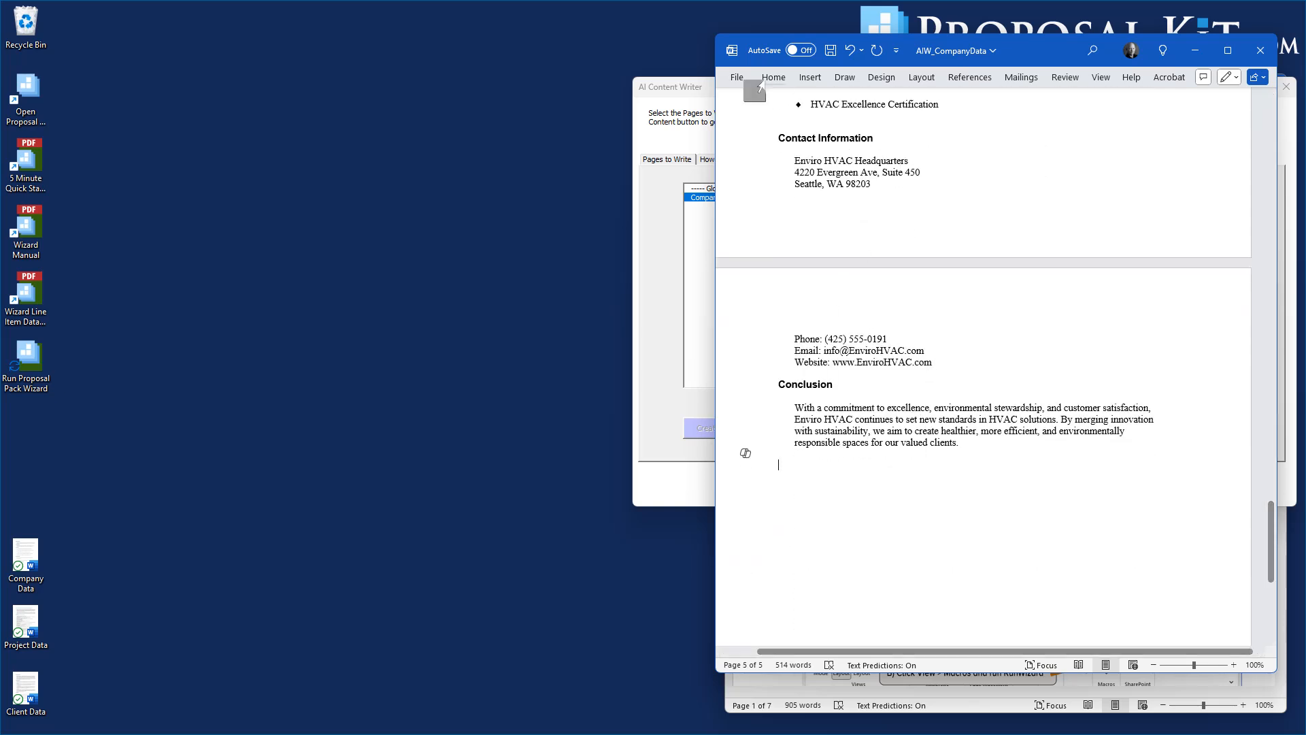
pyautogui.hotkey('ctrl', 's')
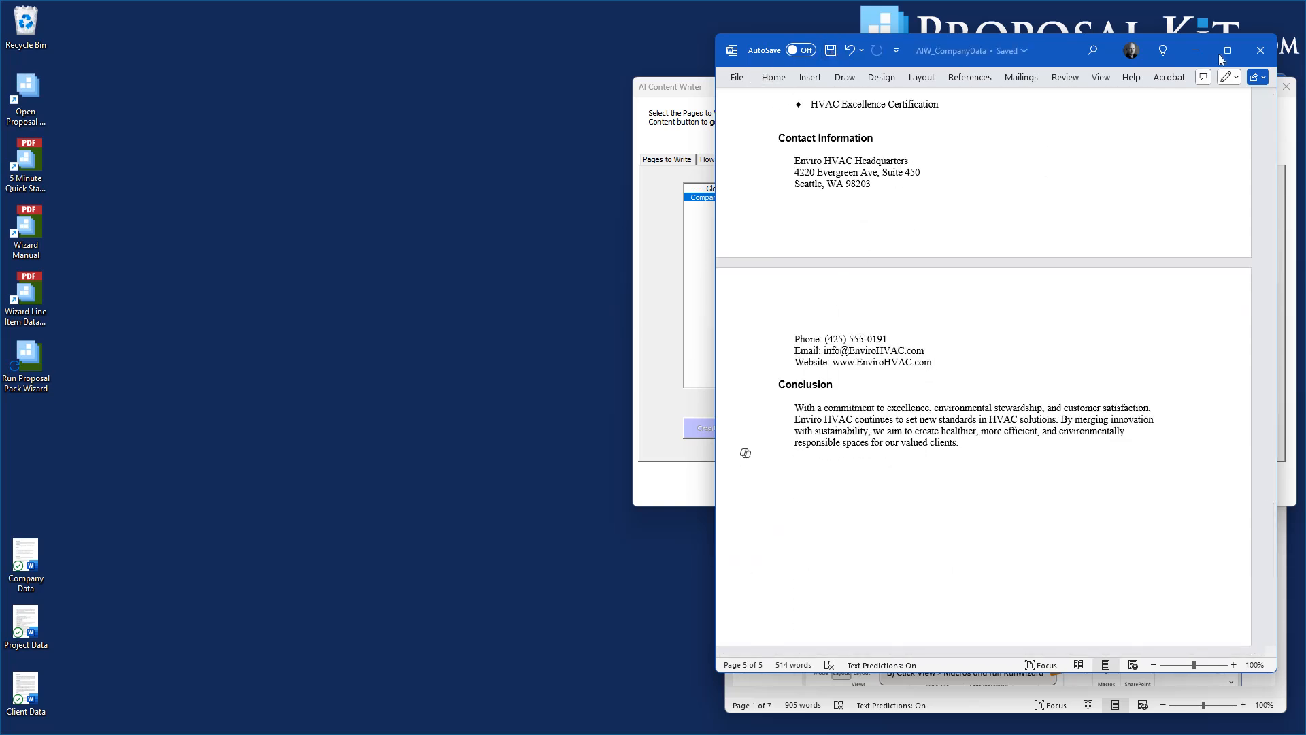
pyautogui.click(1262, 49)
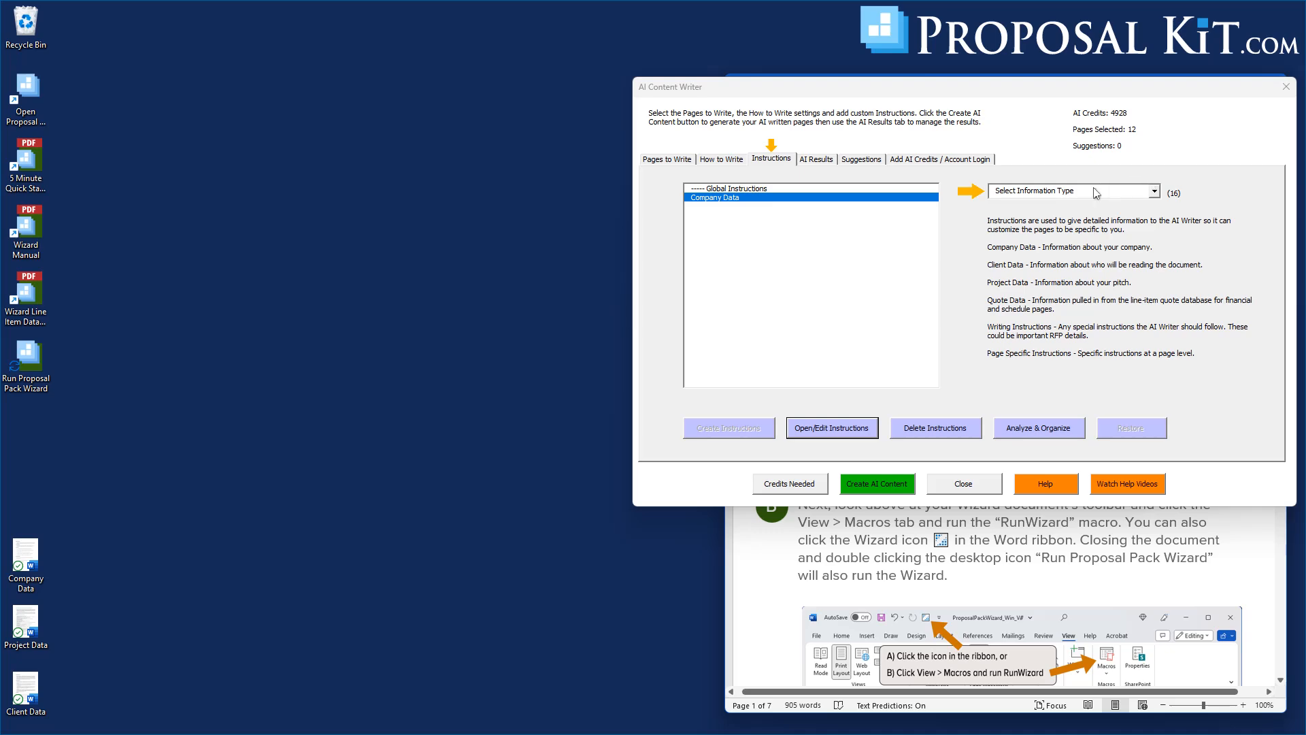
# - Create a global instructions document for the Client Data information type
pyautogui.click(1096, 192)
pyautogui.click(1011, 223)
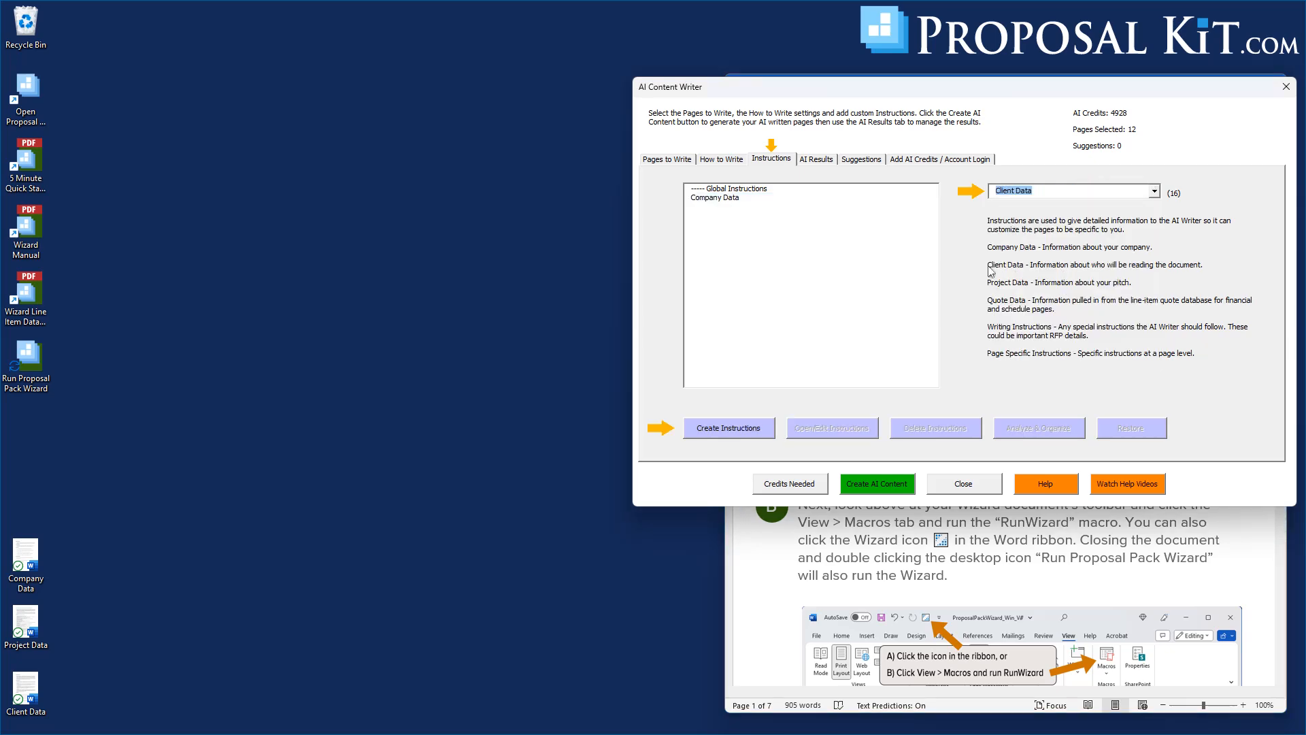
pyautogui.click(721, 428)
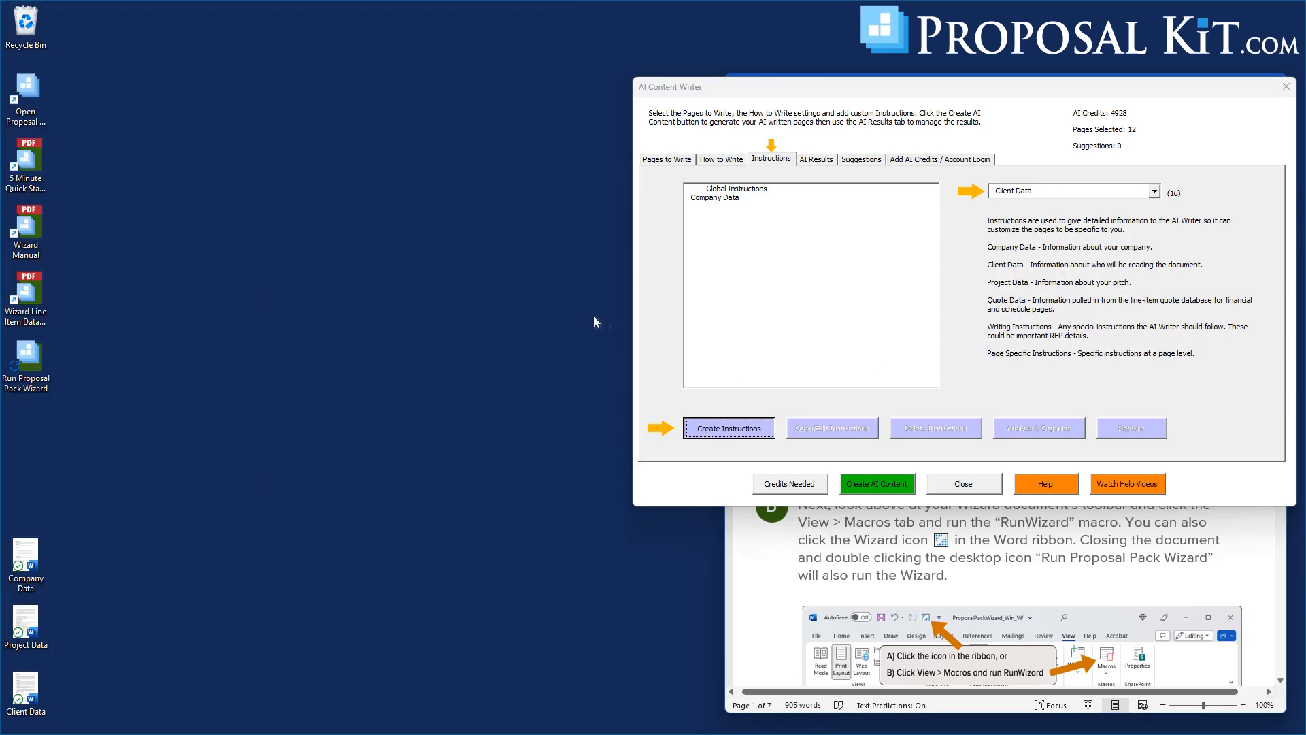
pyautogui.click(1000, 442)
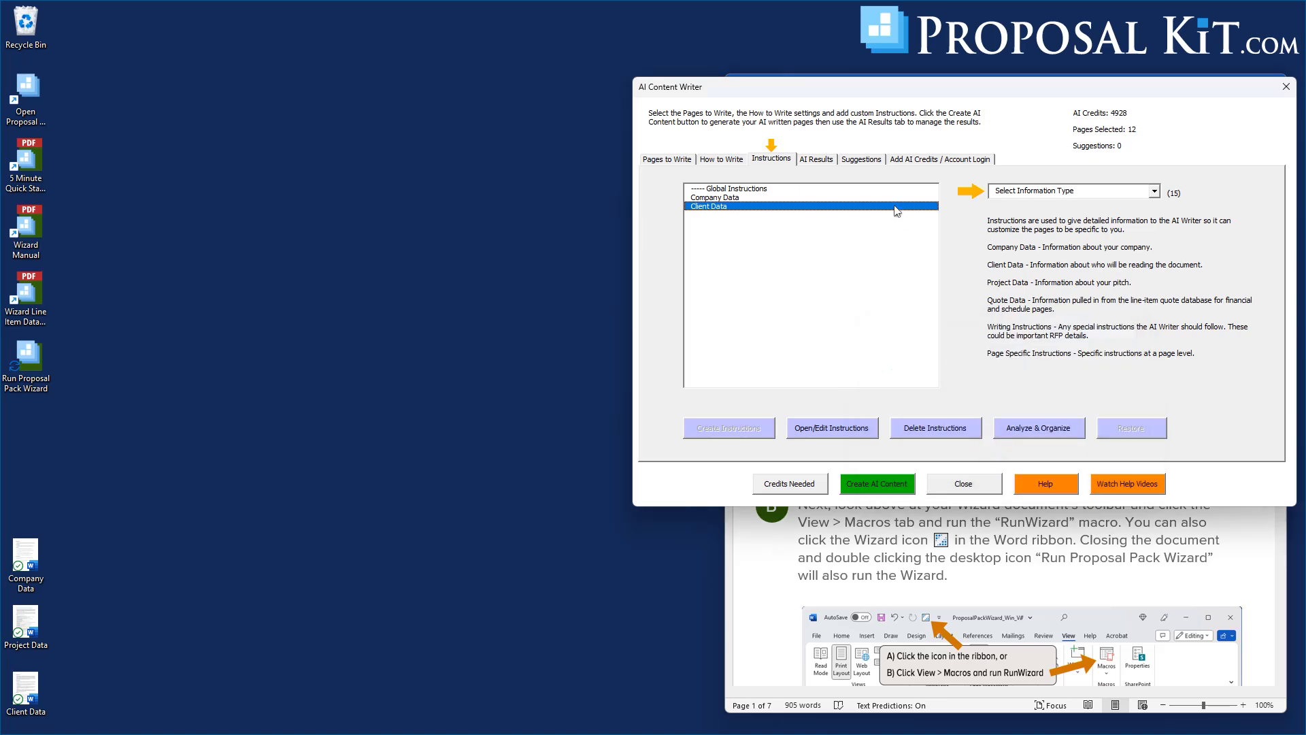
# - Open the Client Data instructions for editing, check the client information, and open the Client Data source document from the desktop
pyautogui.click(817, 427)
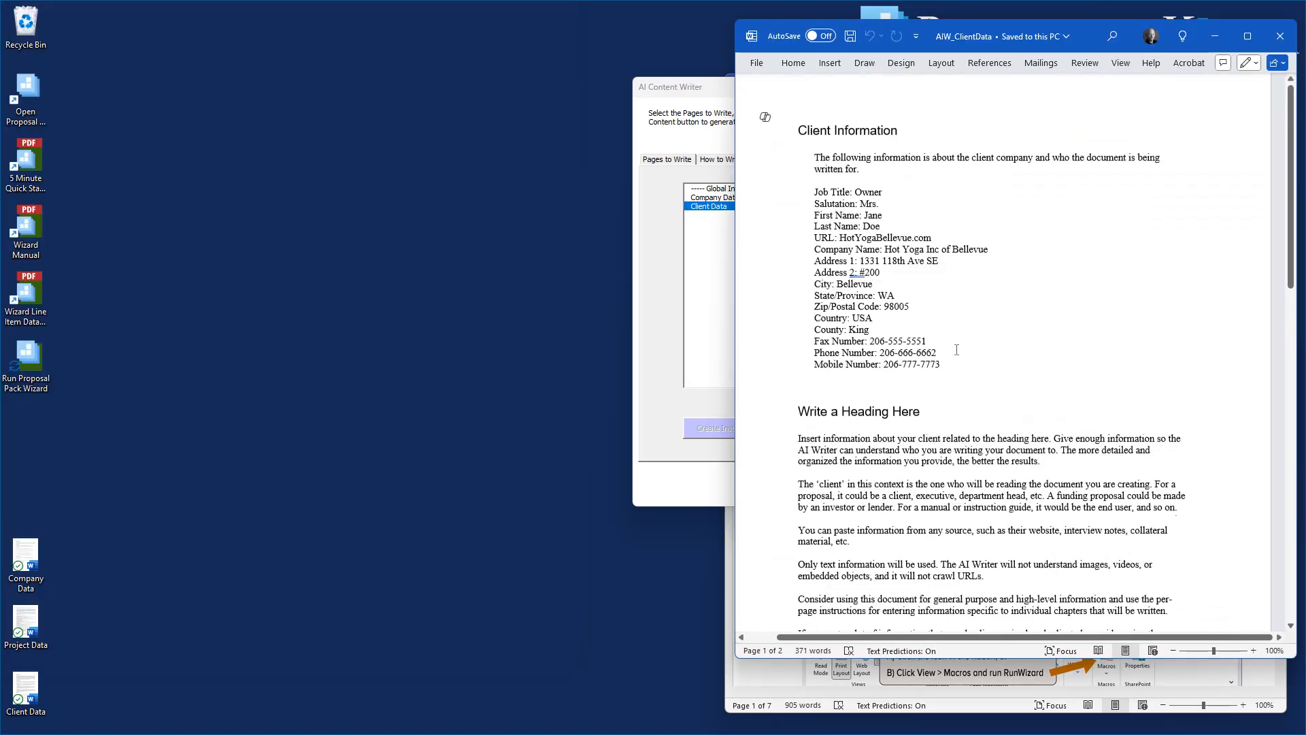
pyautogui.scroll(1, 956, 351)
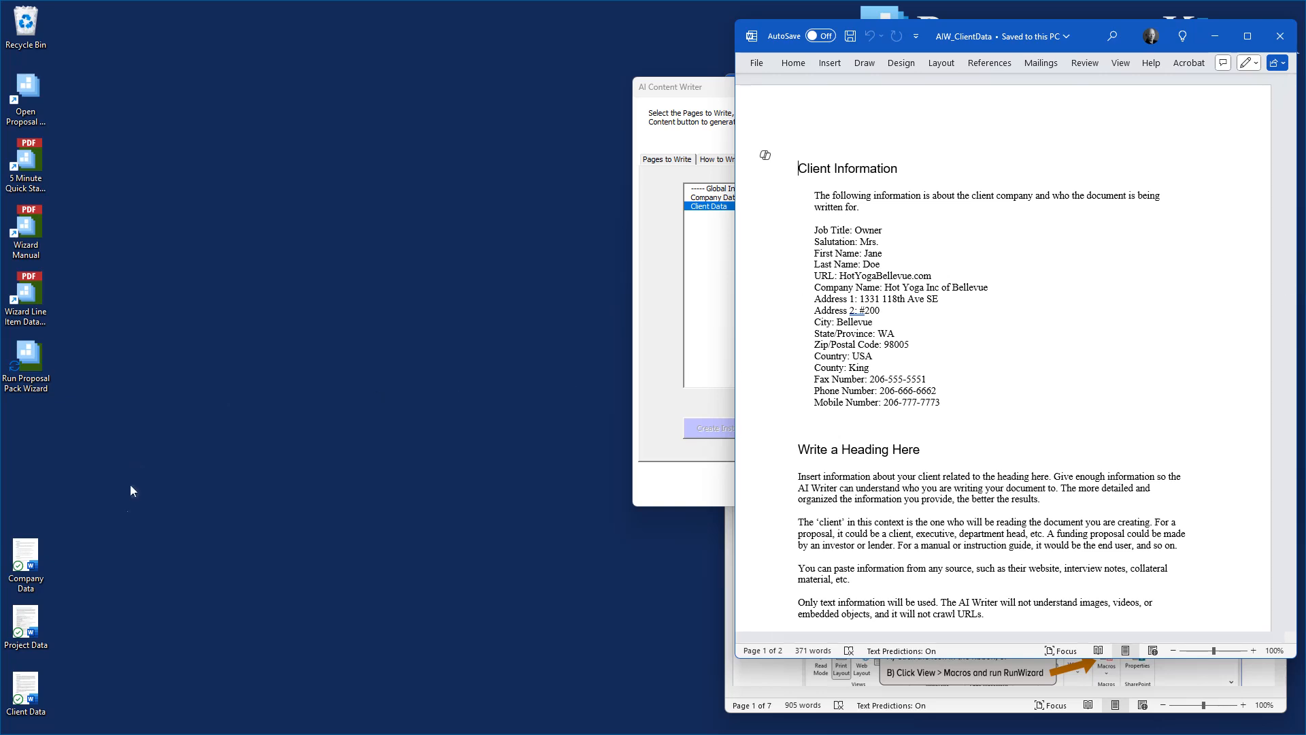
pyautogui.doubleClick(21, 699)
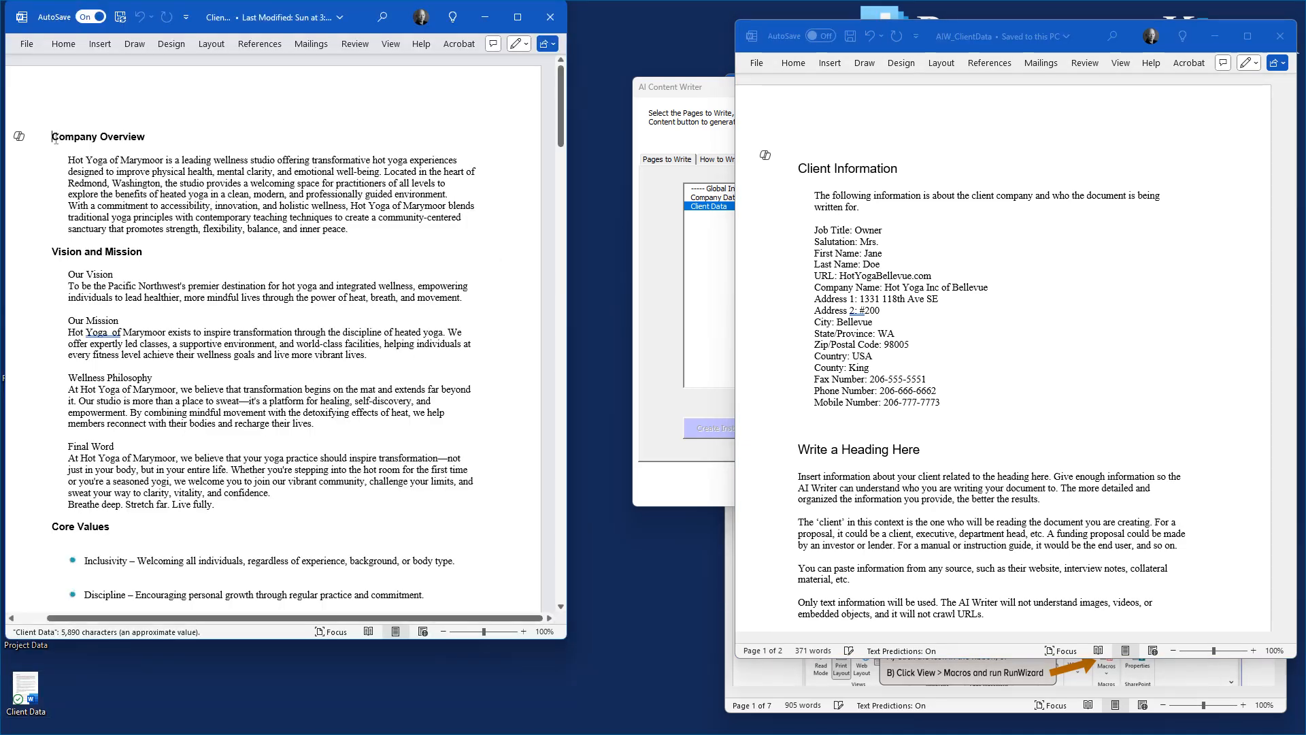
# - Copy the entire Client Data text over the placeholder headings and text below the client information in AIW_ClientData
pyautogui.moveTo(53, 139); pyautogui.dragTo(88, 721)
pyautogui.hotkey('ctrl', 'a')
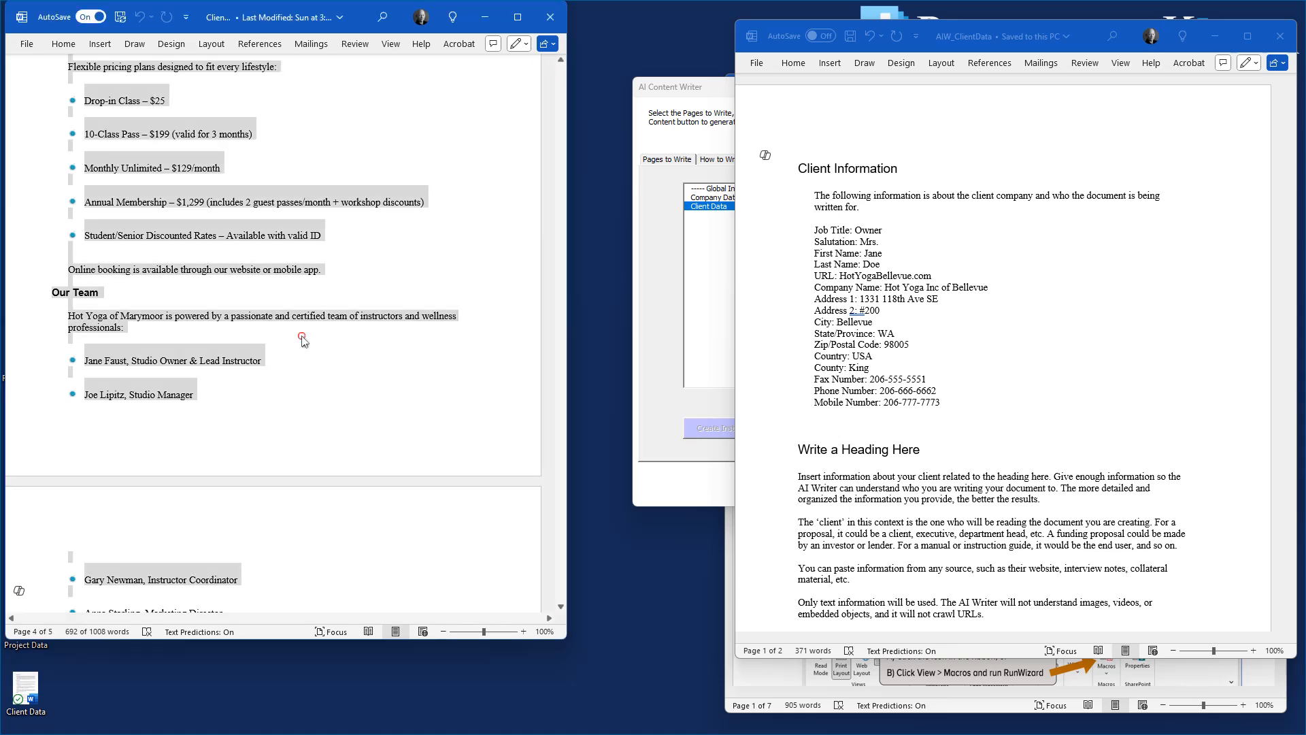
pyautogui.rightClick(238, 149)
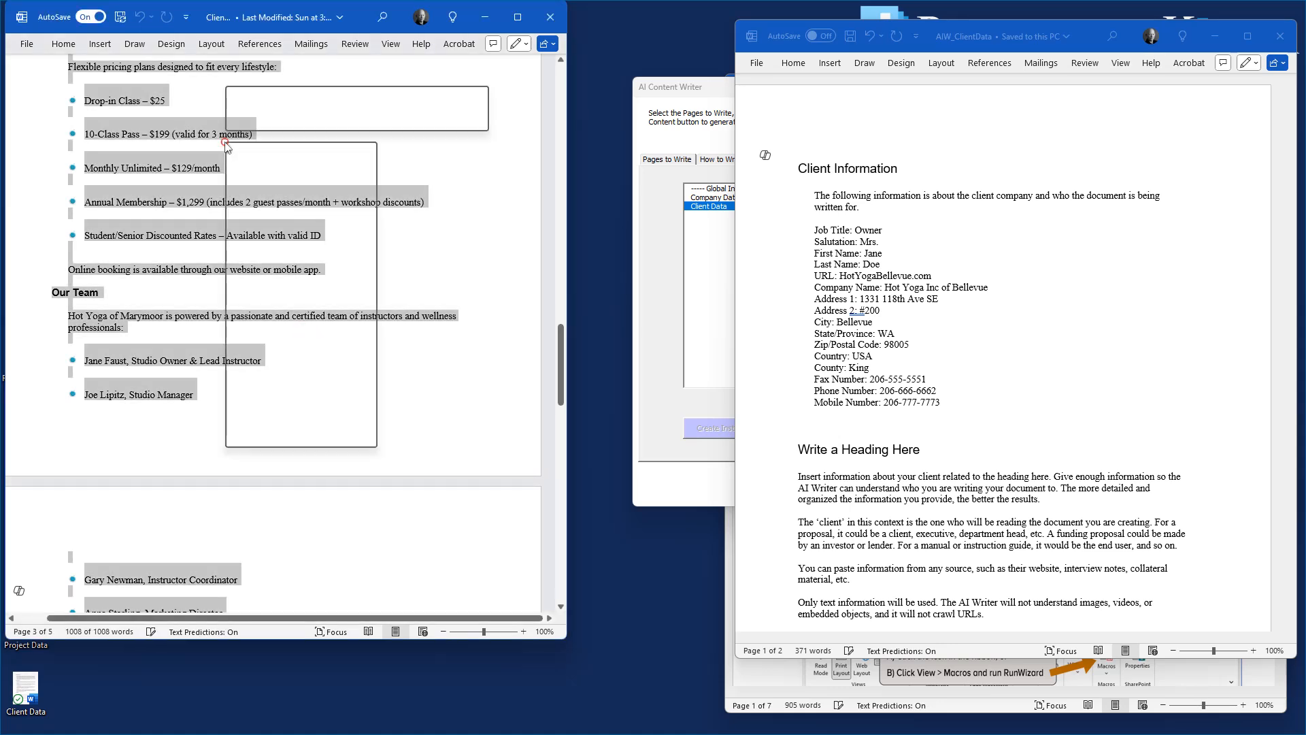
pyautogui.click(265, 217)
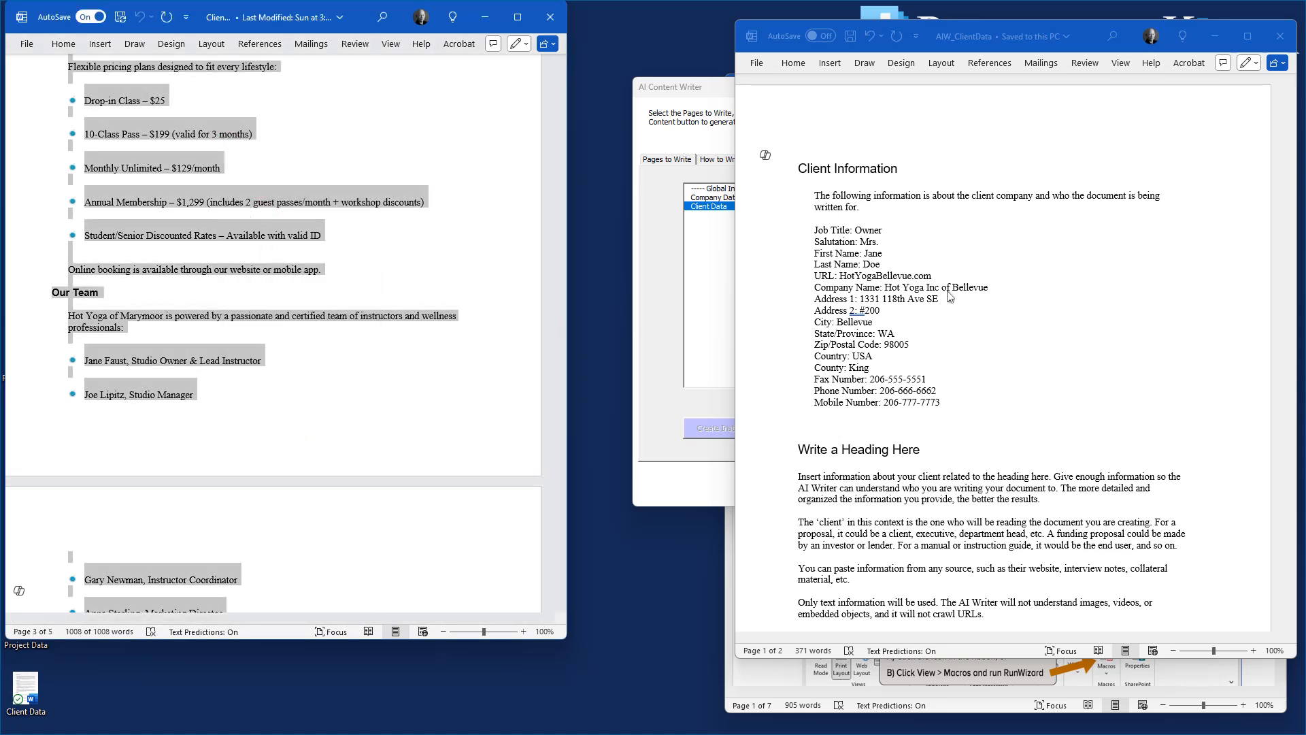
pyautogui.click(808, 462)
pyautogui.hotkey('ctrl', 'shift', 'End')
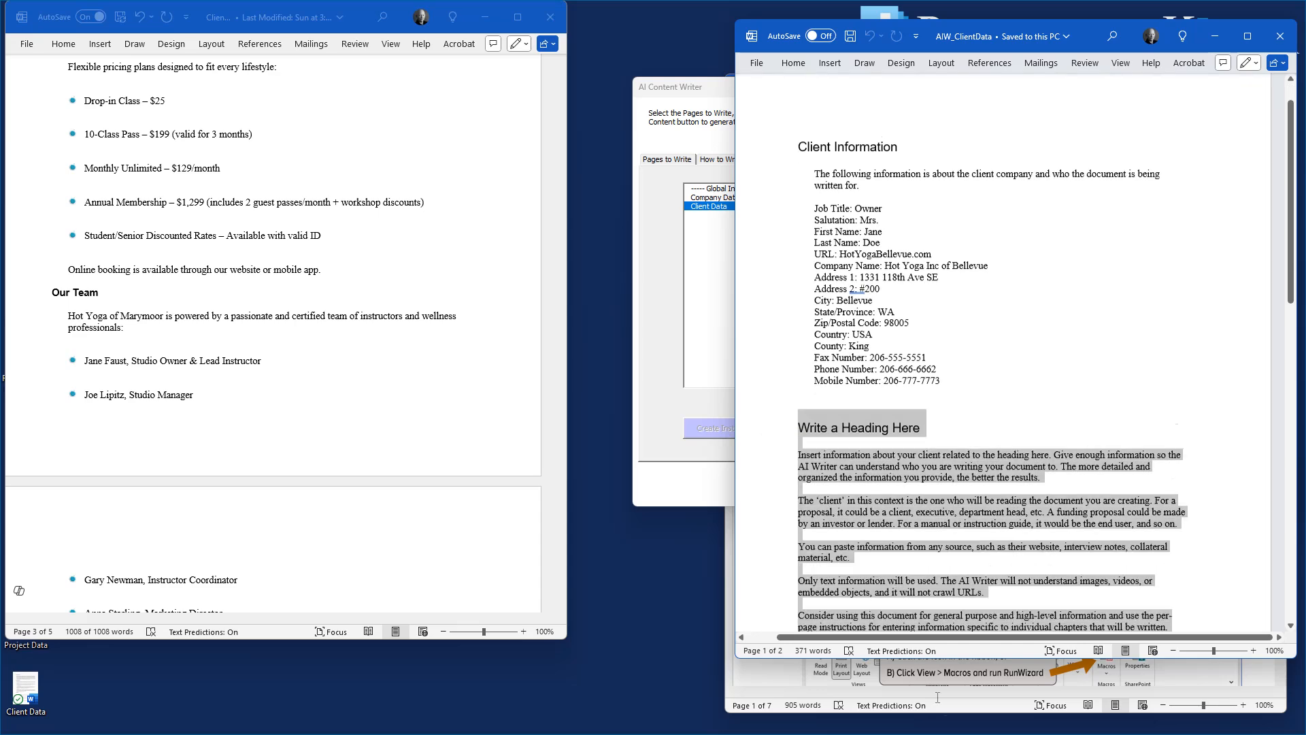
pyautogui.hotkey('ctrl', 'v')
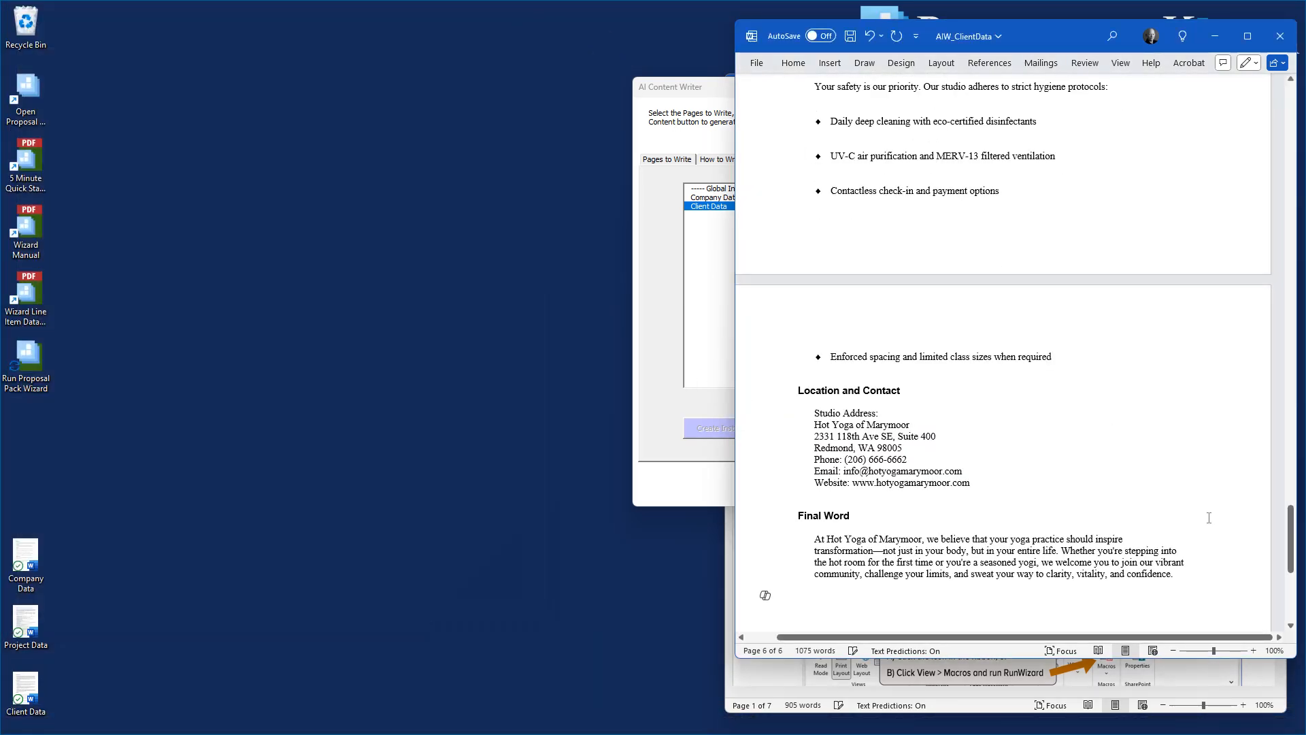
# - Review the client text in AIW_ClientData from the Client Information heading to Wellness Philosophy, and save and close the document
pyautogui.moveTo(1292, 539)
pyautogui.mouseDown()
pyautogui.moveTo(1292, 554)
pyautogui.moveTo(1302, 107)
pyautogui.mouseUp()
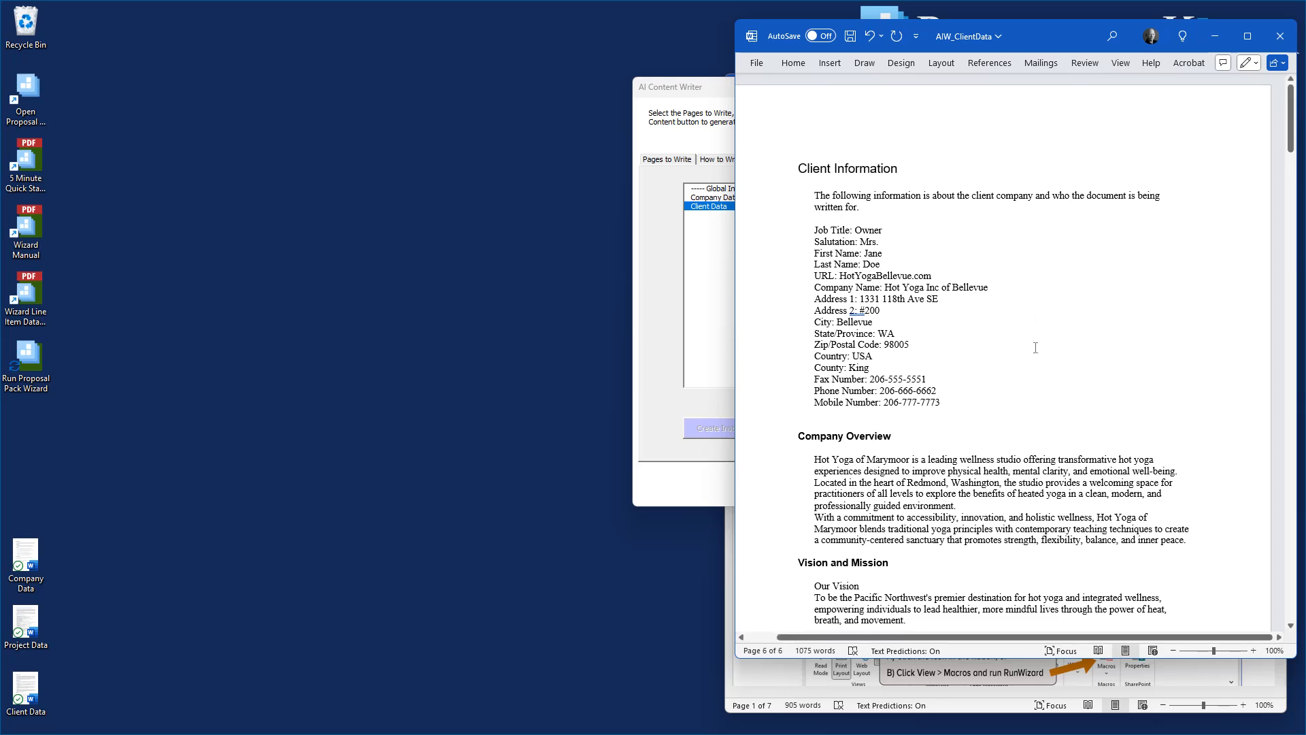
pyautogui.scroll(-6, 1070, 372)
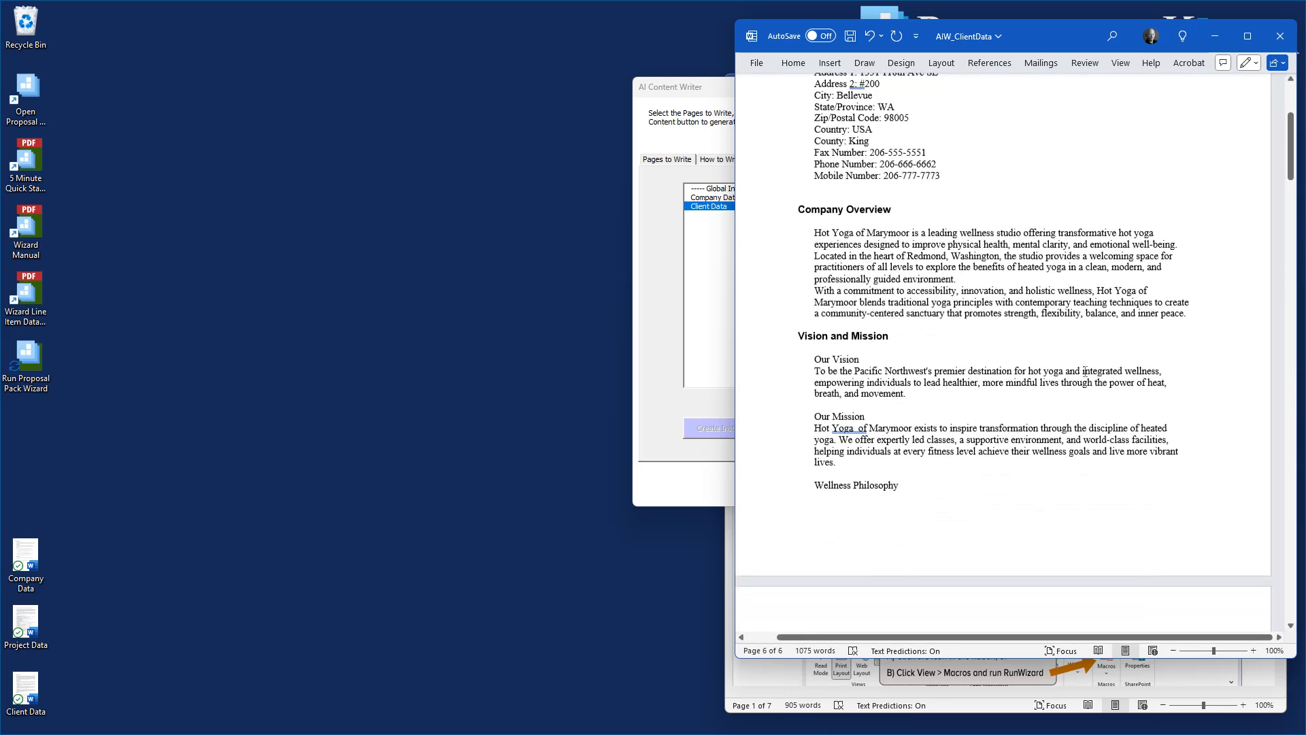
pyautogui.scroll(-12, 1085, 372)
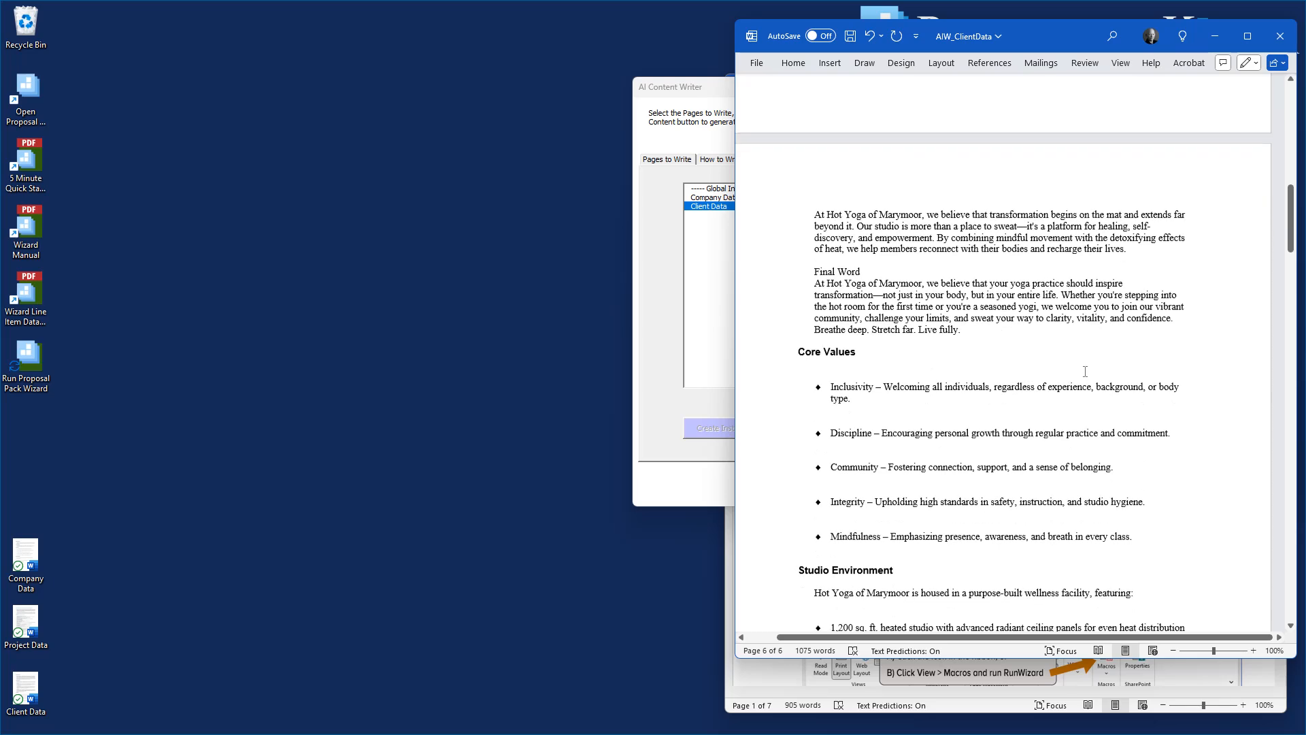
pyautogui.scroll(-12, 1069, 376)
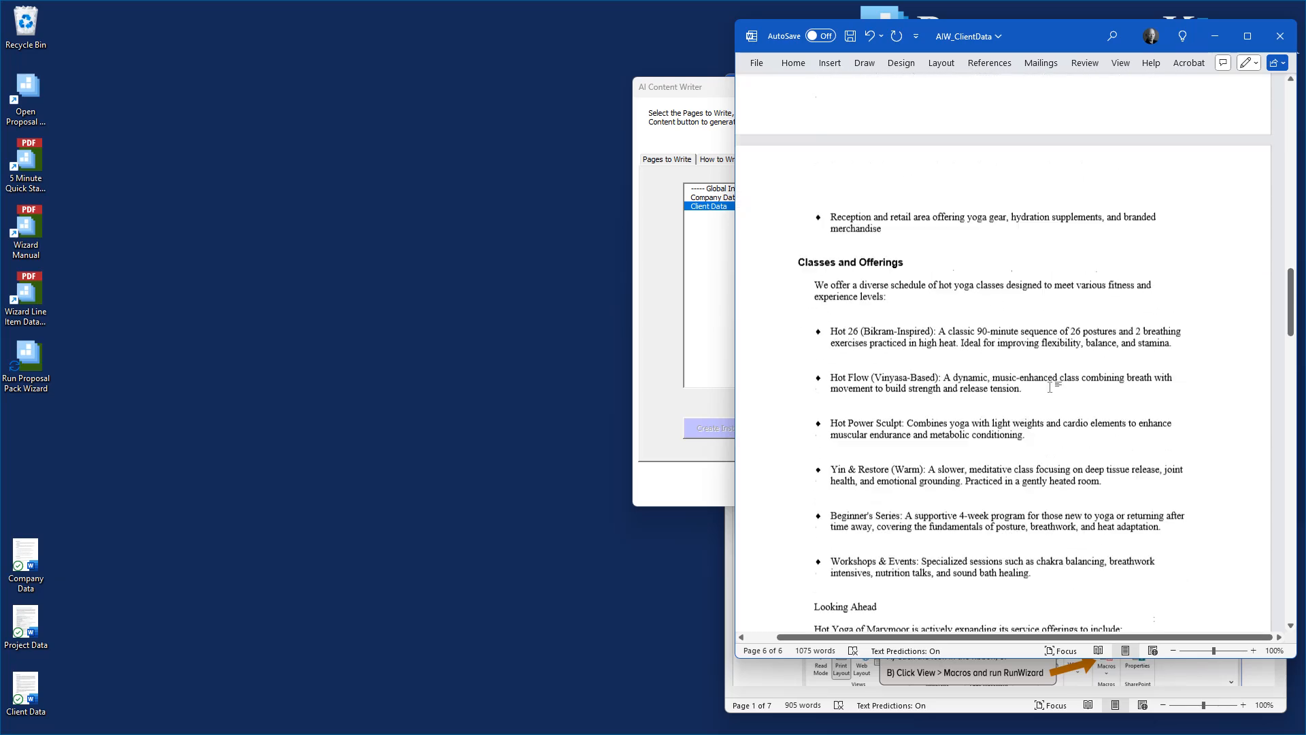
pyautogui.scroll(-1, 1041, 367)
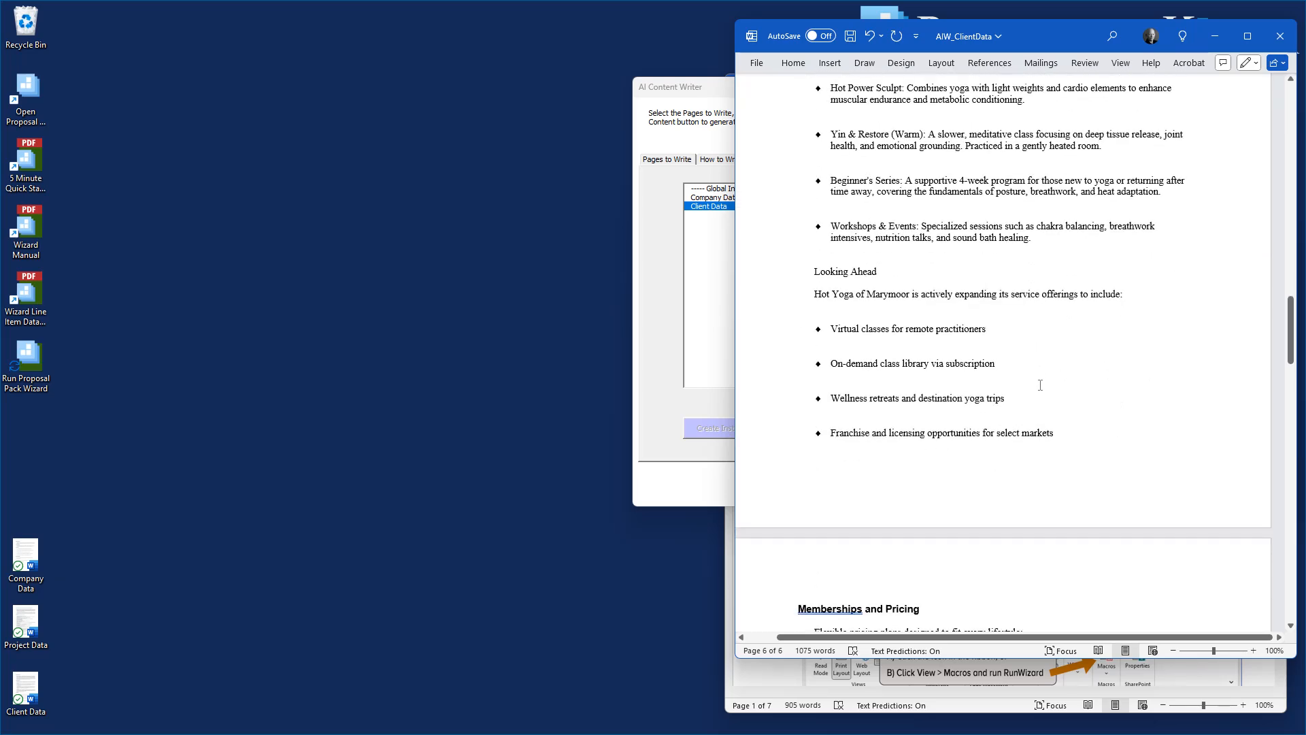
pyautogui.scroll(-6, 1027, 401)
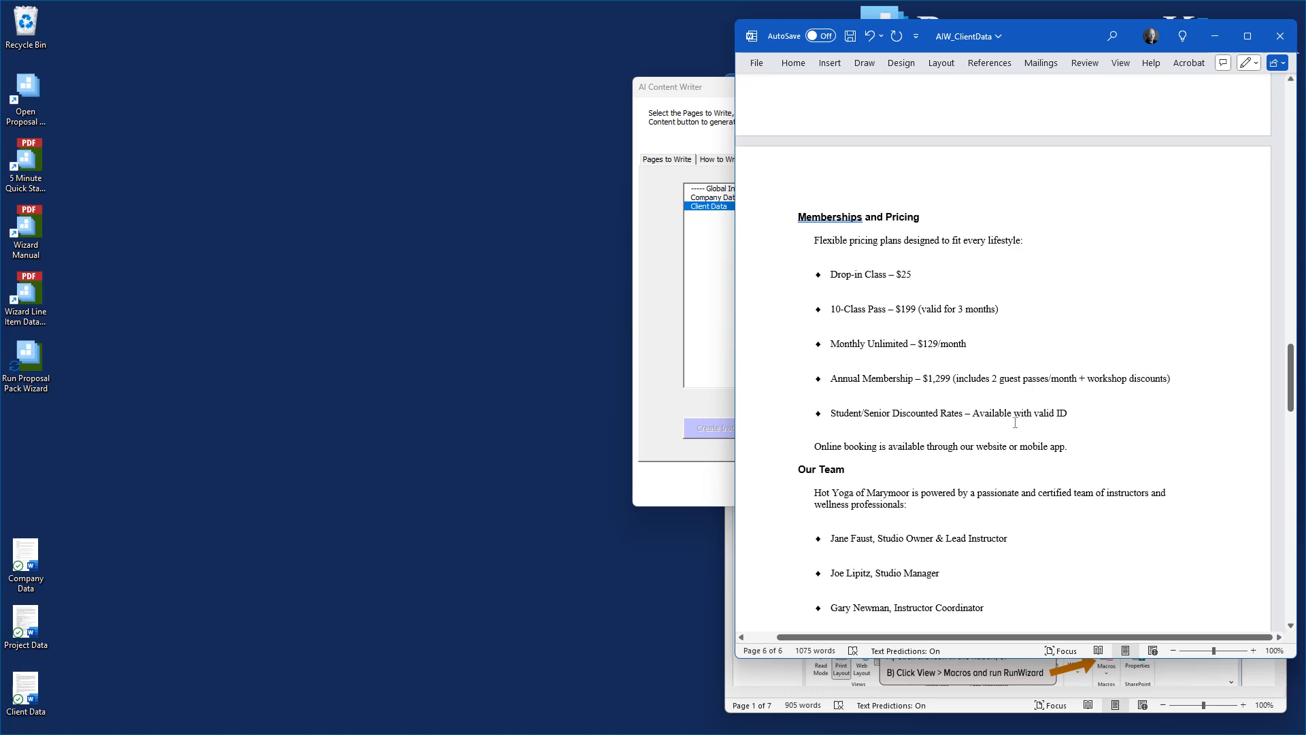
pyautogui.scroll(-6, 1047, 381)
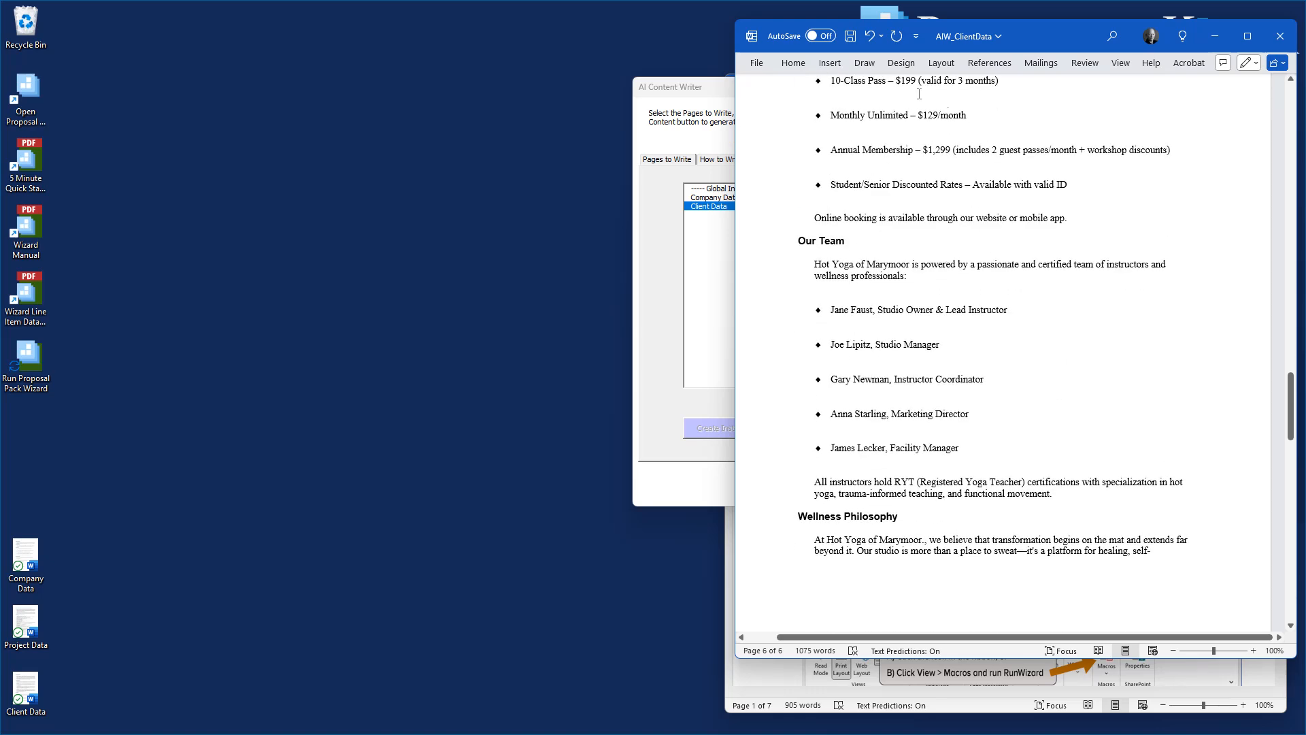
pyautogui.click(845, 36)
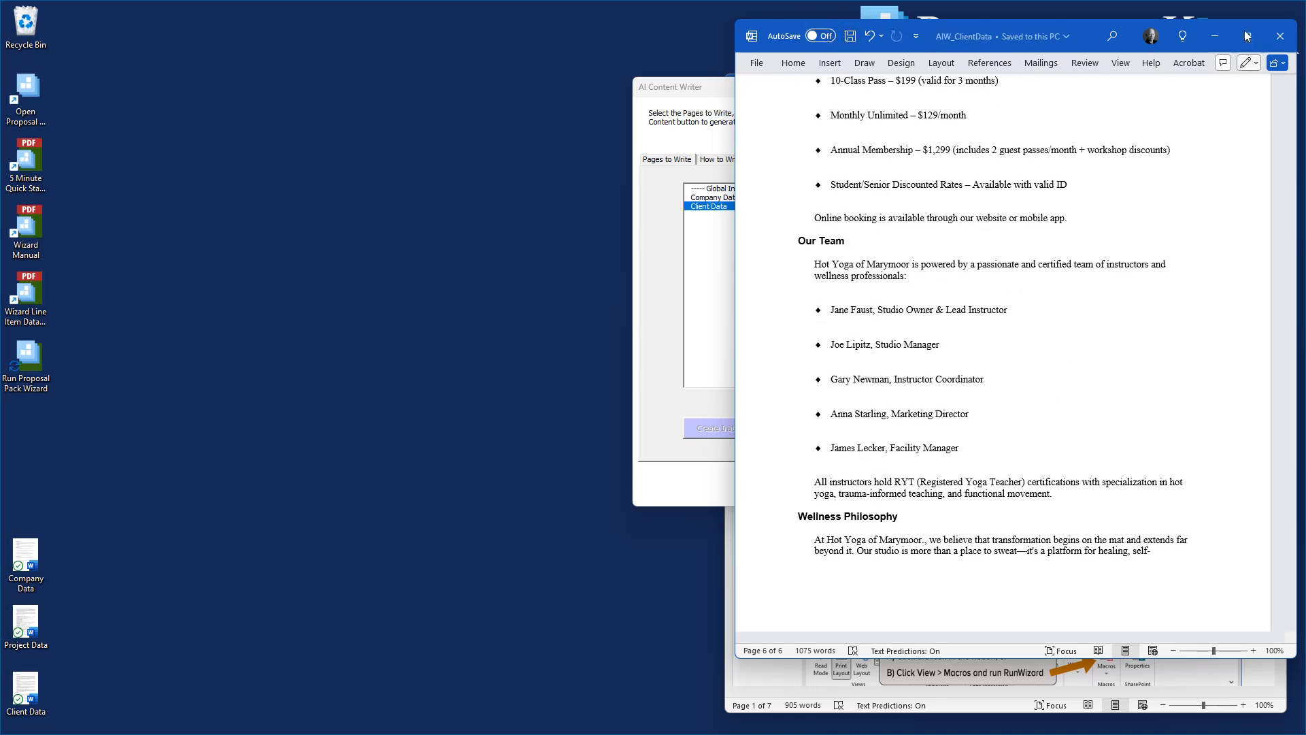
pyautogui.click(1281, 36)
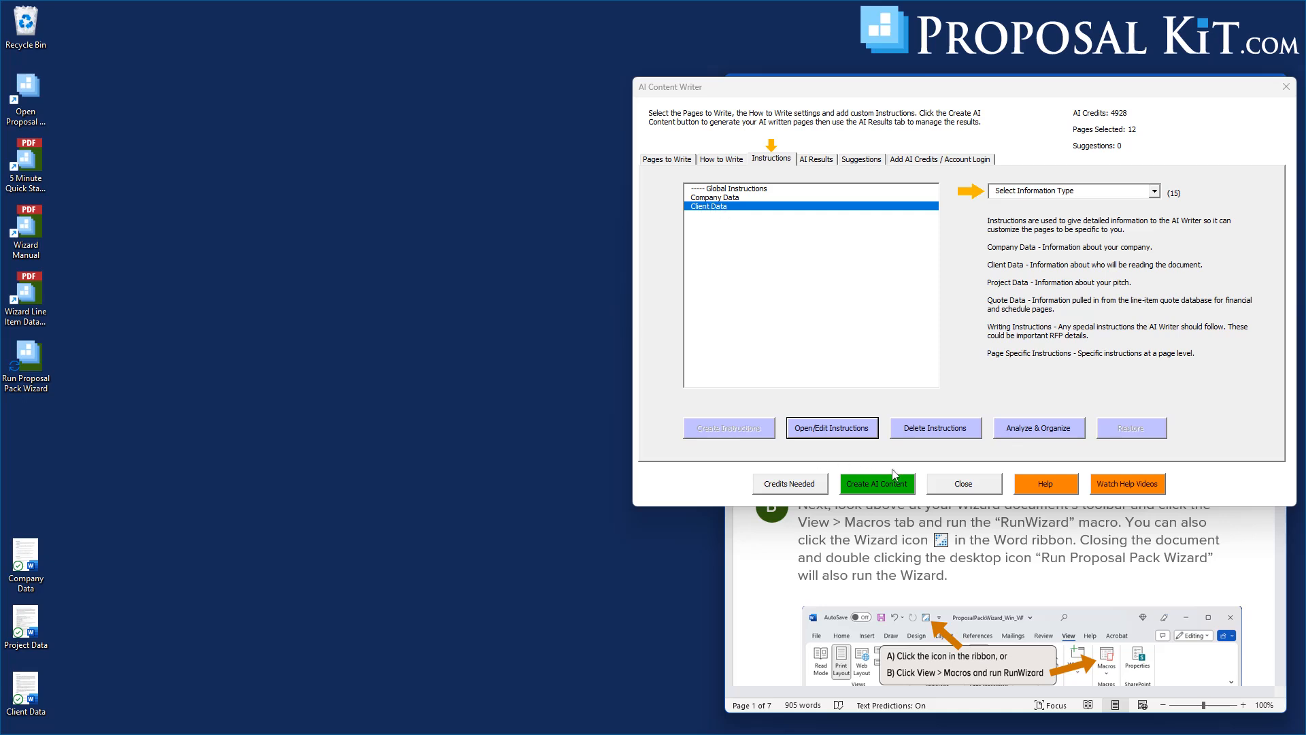
# - Create a global instructions document for the Project Data information type
pyautogui.click(1078, 196)
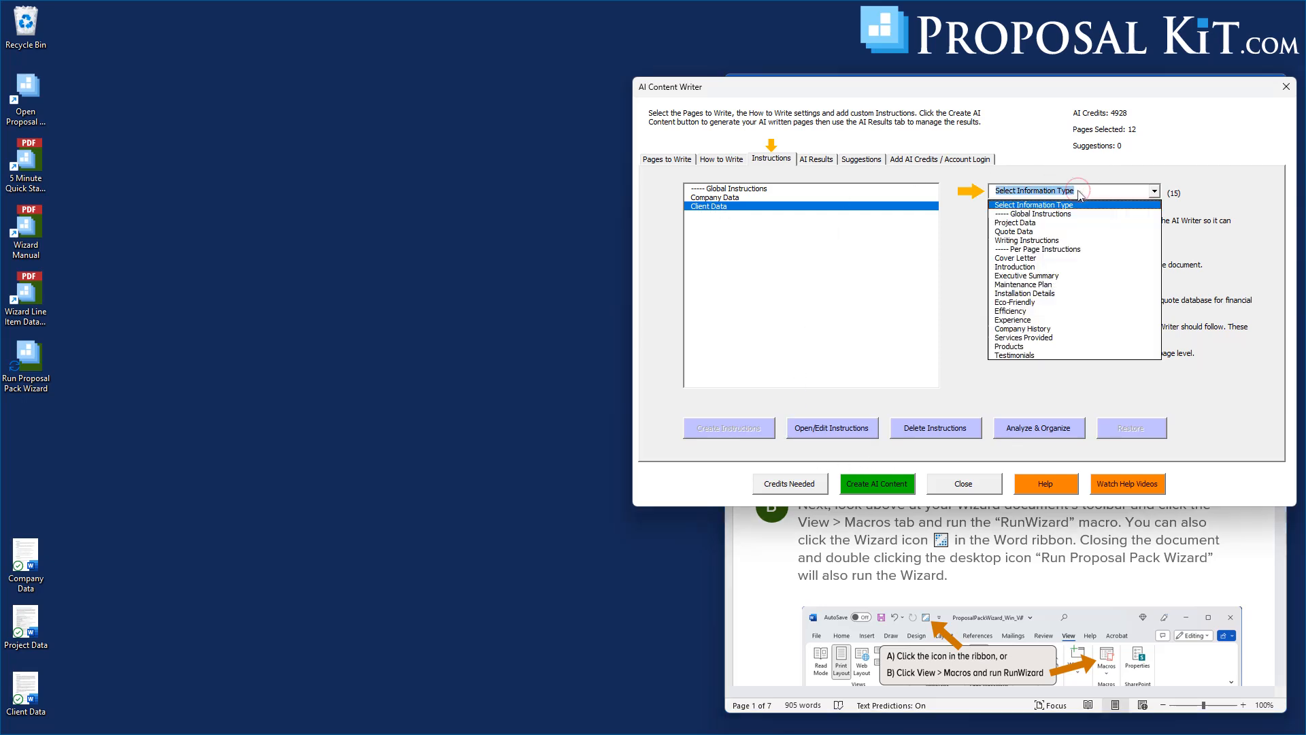
pyautogui.click(1013, 223)
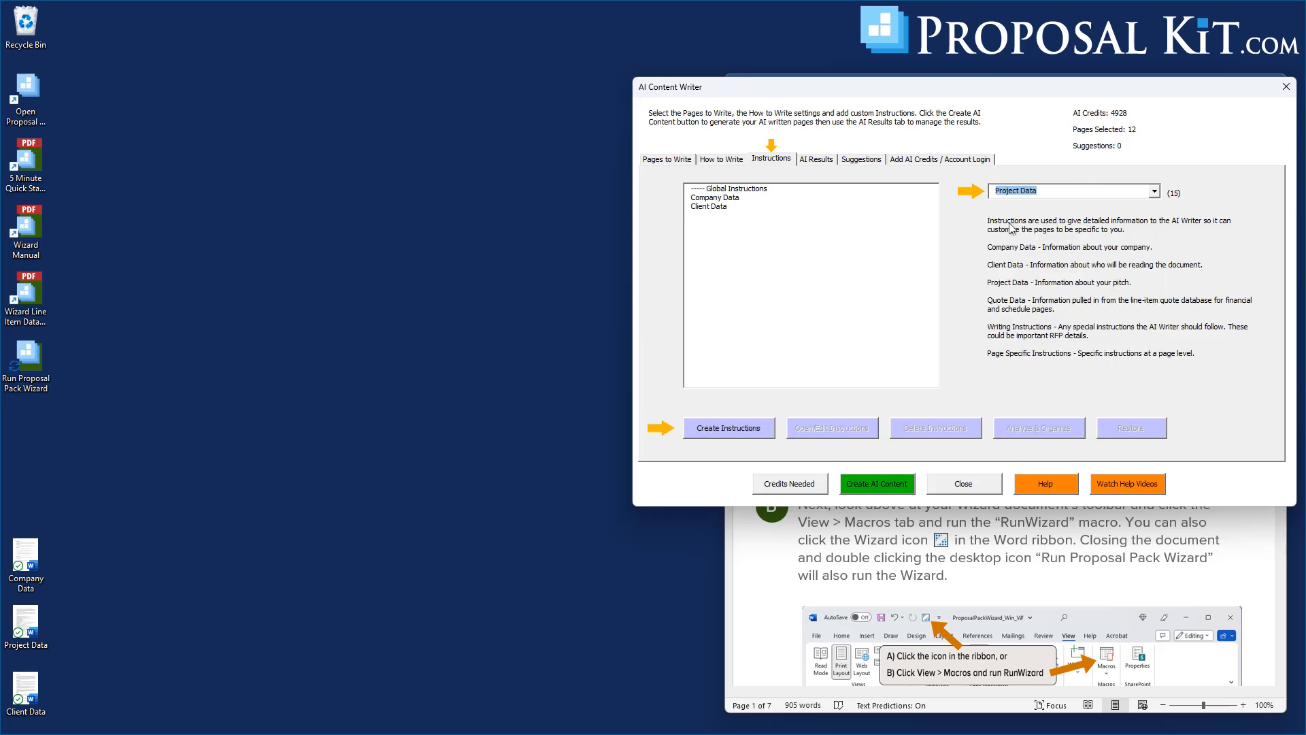
pyautogui.click(723, 427)
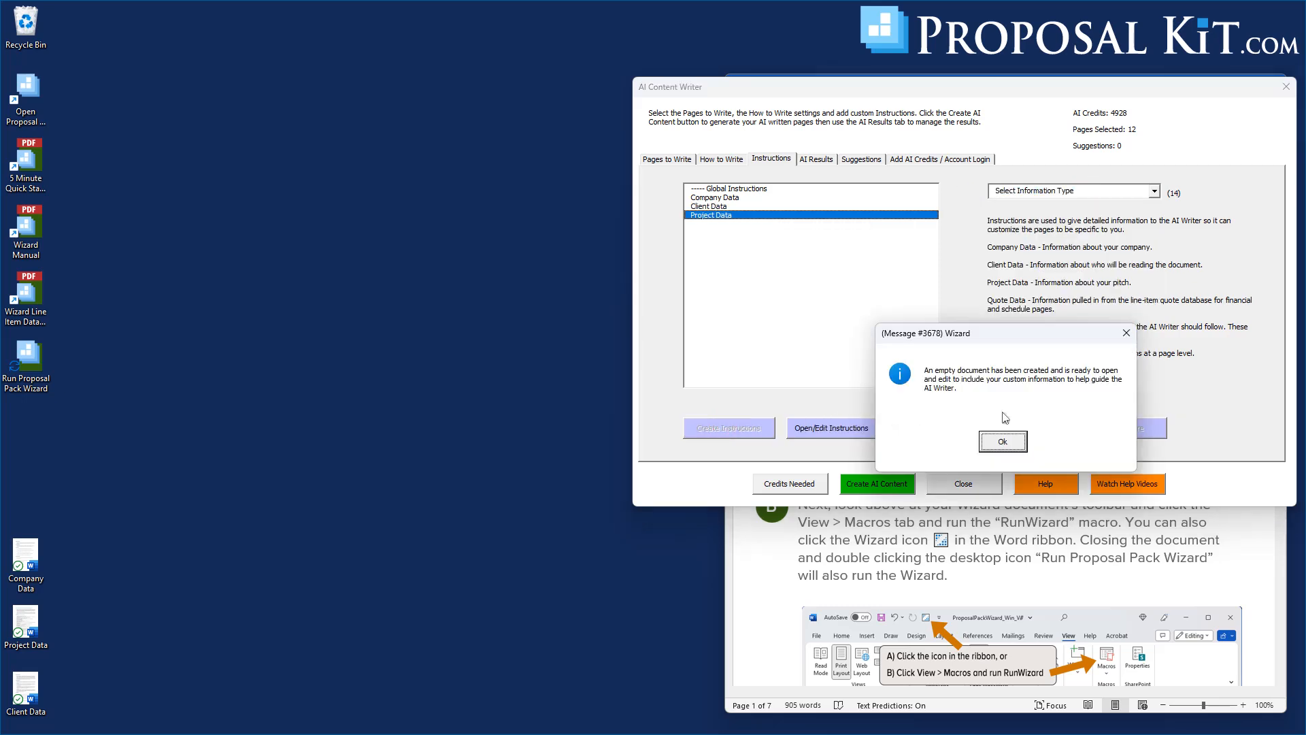
pyautogui.click(998, 440)
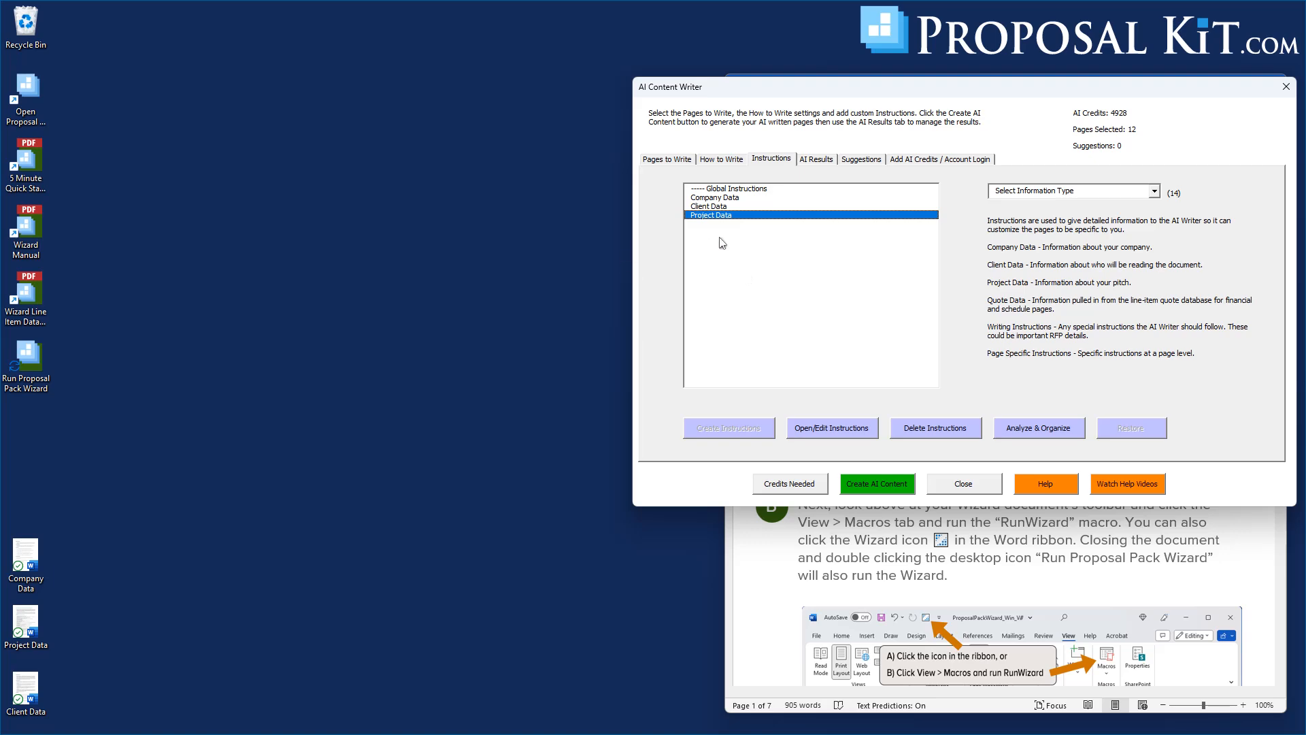
# - Open the Project Data instructions for editing and place the Project Data source document from the desktop beside them
pyautogui.click(809, 426)
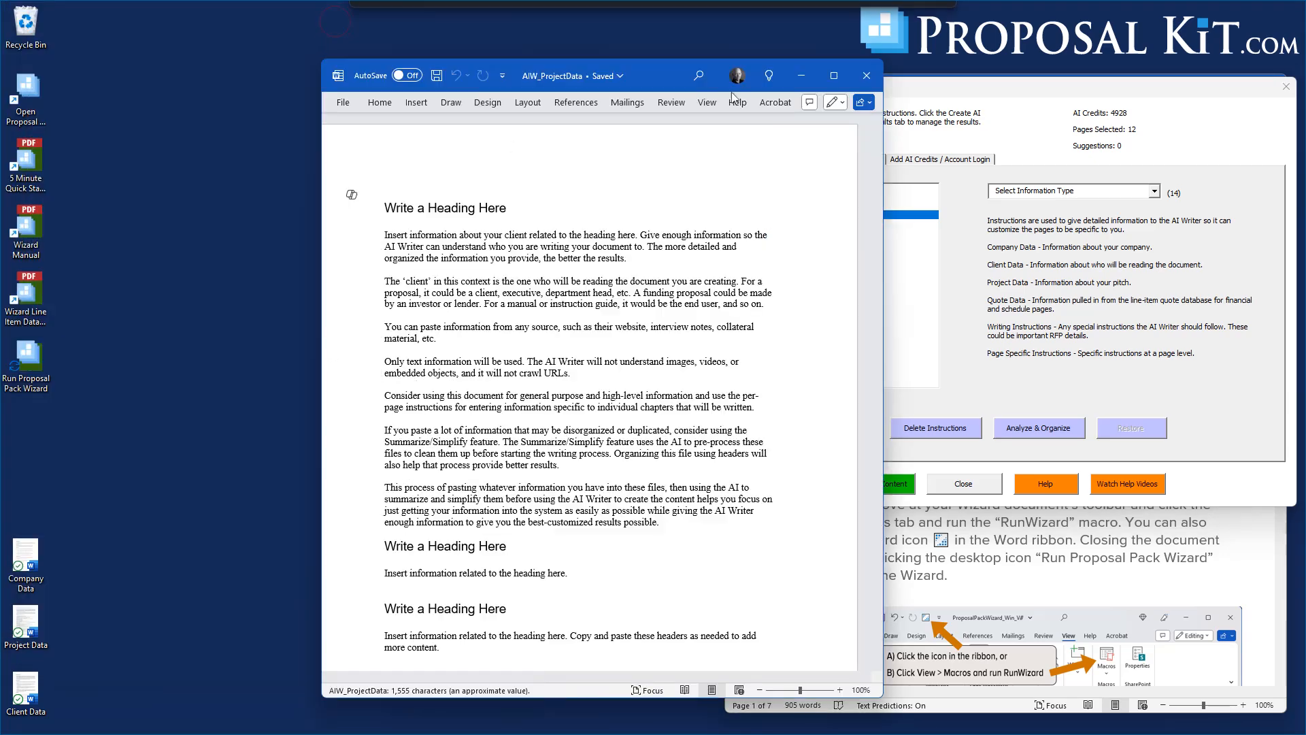
pyautogui.moveTo(652, 79); pyautogui.dragTo(1047, 79)
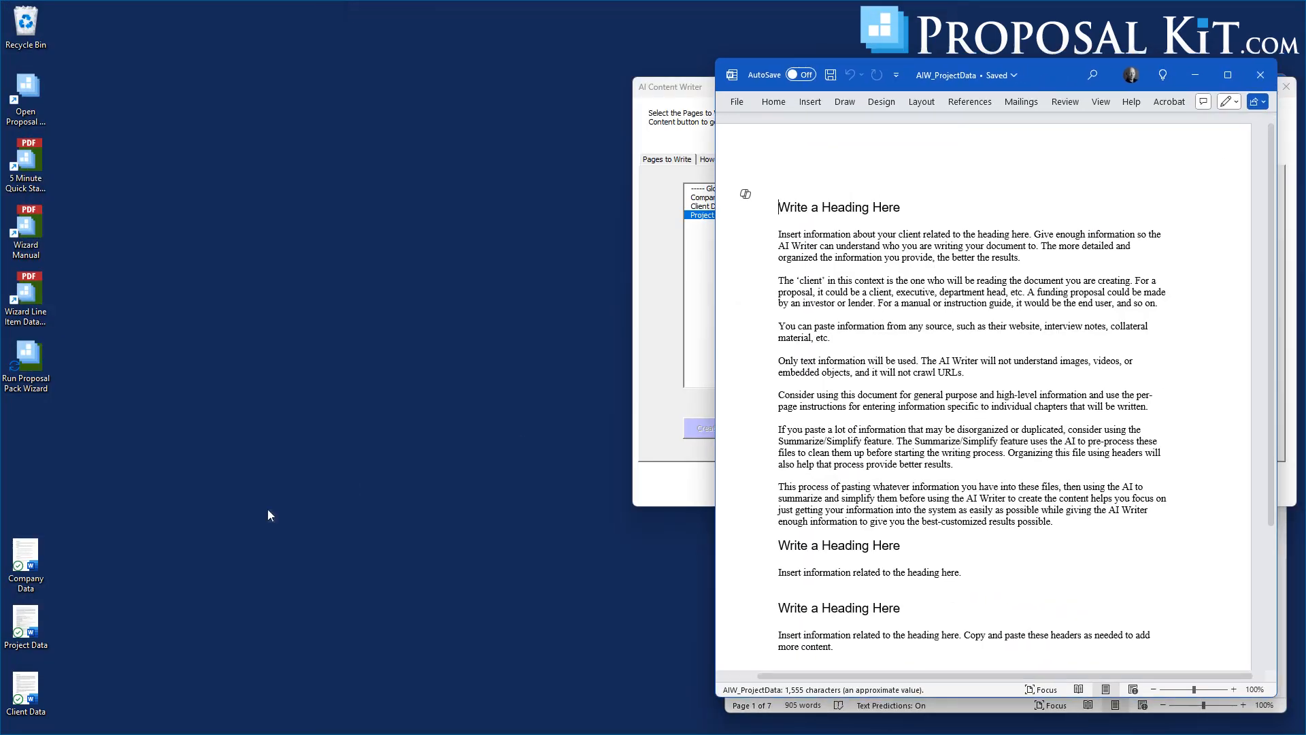
pyautogui.doubleClick(48, 649)
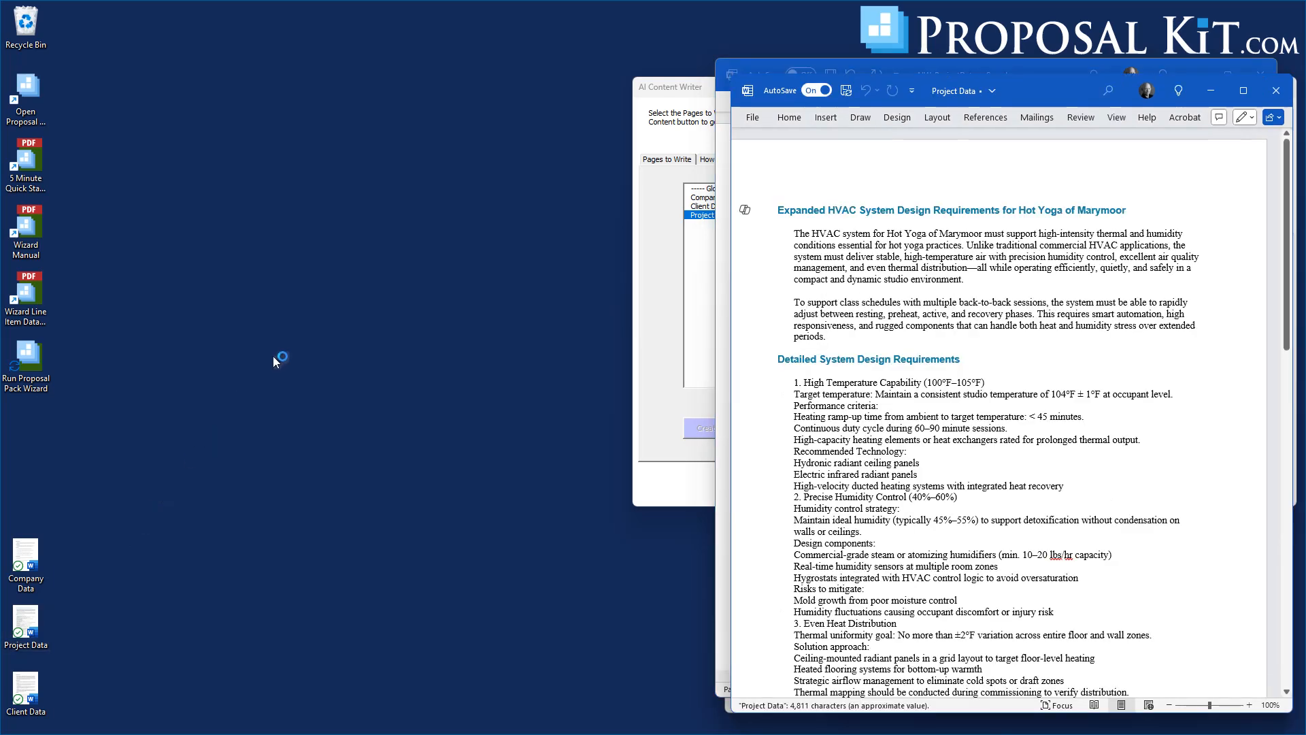
pyautogui.moveTo(1102, 90); pyautogui.dragTo(442, 59)
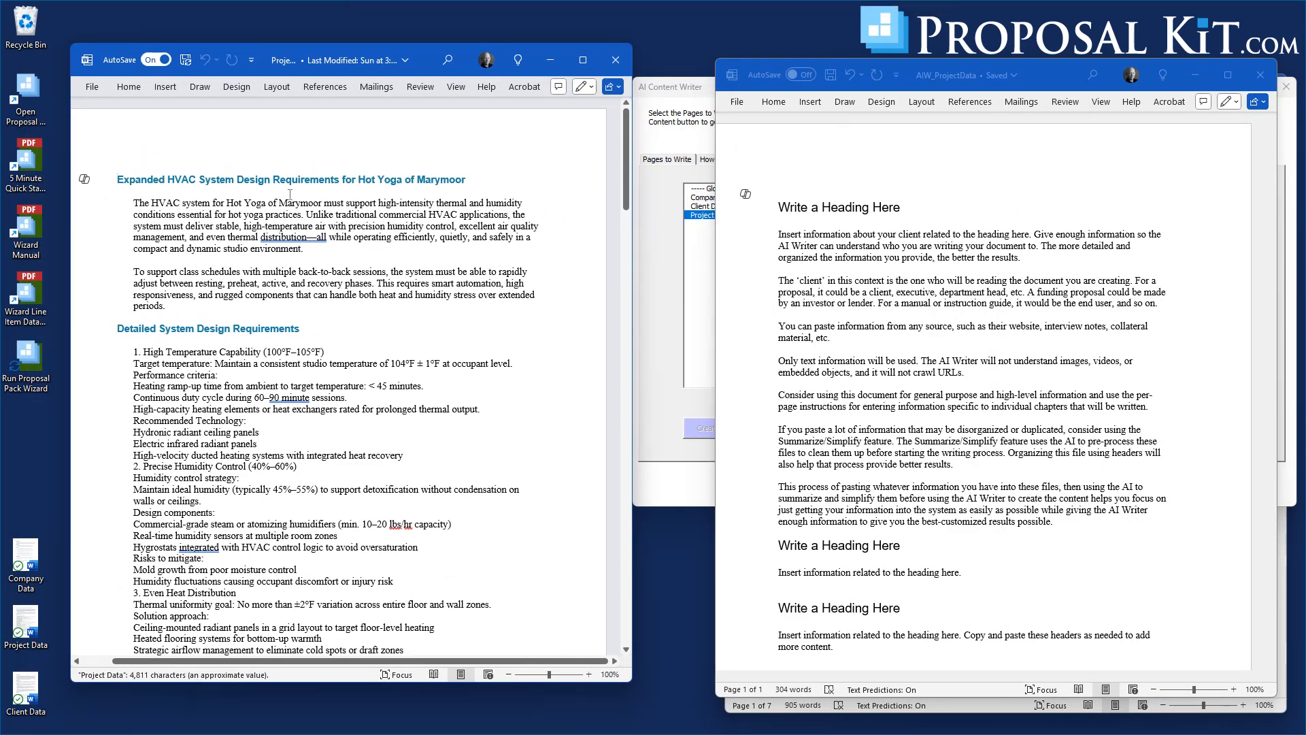
# - Replace all the placeholder text in AIW_ProjectData with the entire text of the Project Data source document
pyautogui.hotkey('ctrl', 'a')
pyautogui.rightClick(249, 201)
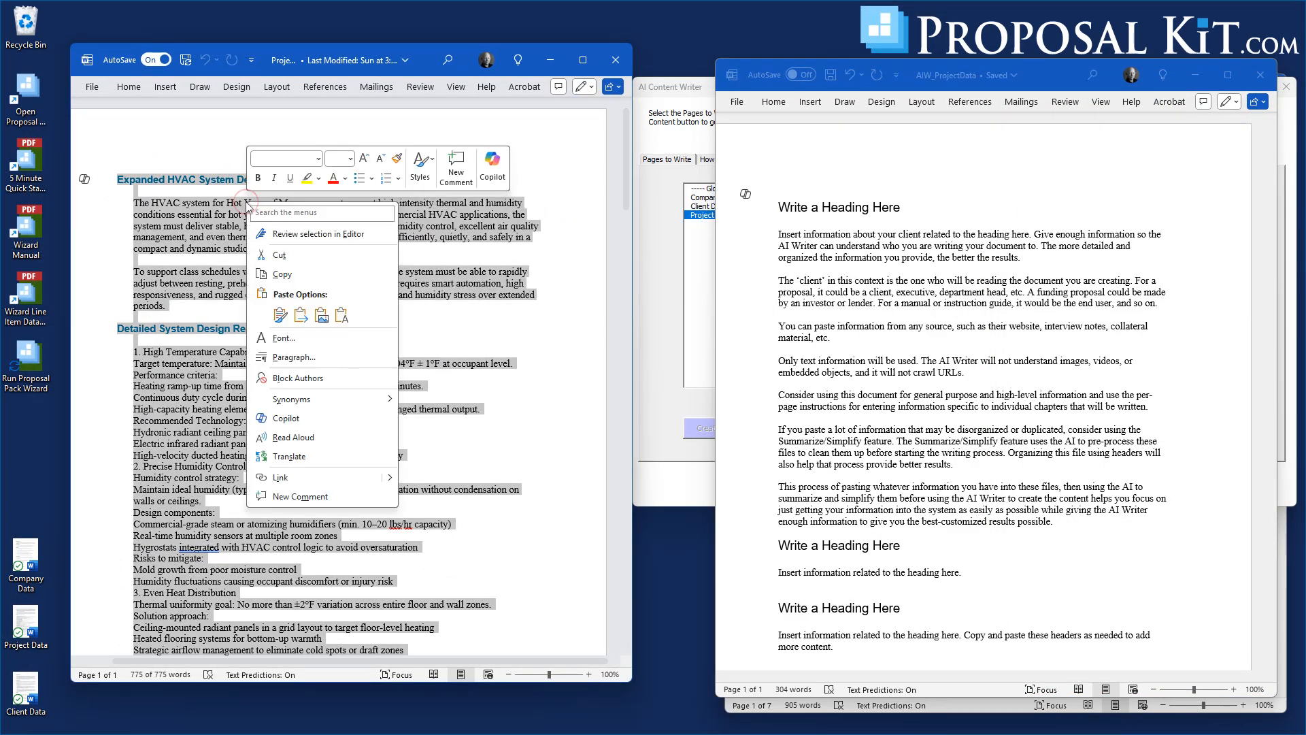
pyautogui.click(282, 274)
pyautogui.hotkey('alt', 'Tab')
pyautogui.hotkey('ctrl', 'a')
pyautogui.hotkey('ctrl', 'v')
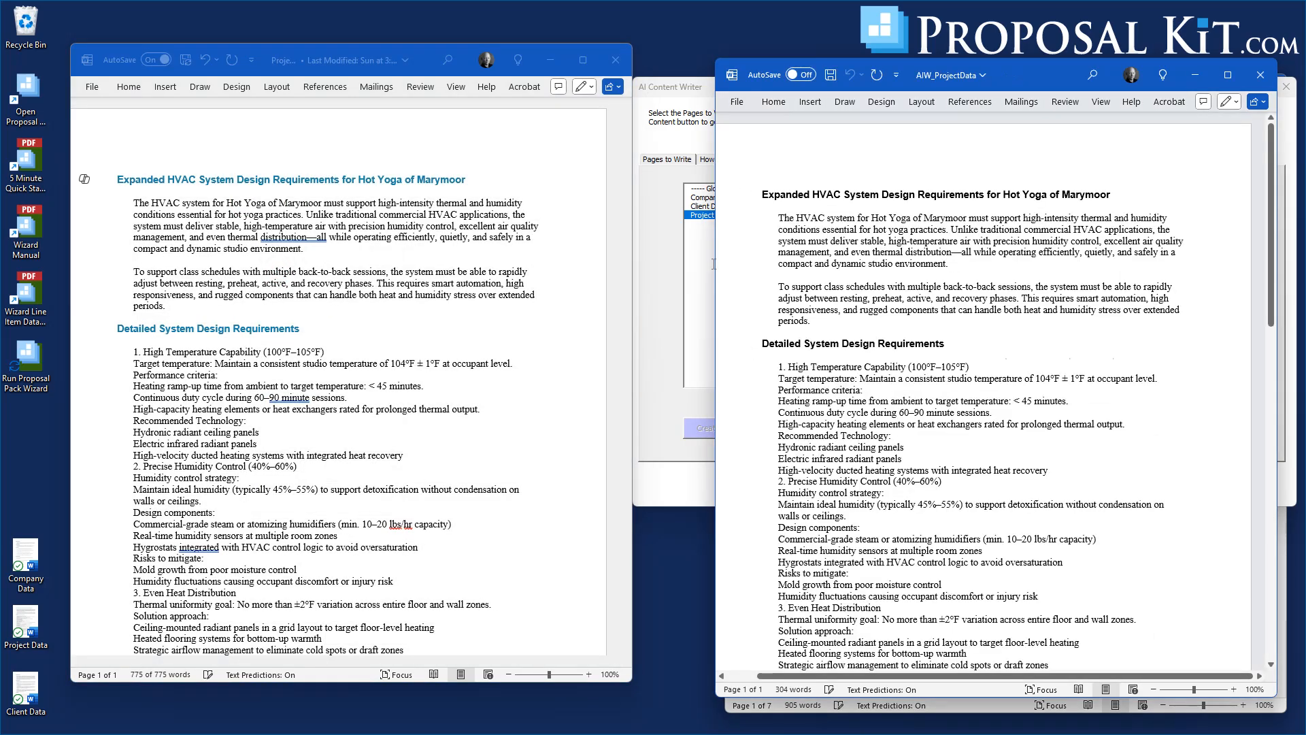
pyautogui.click(549, 60)
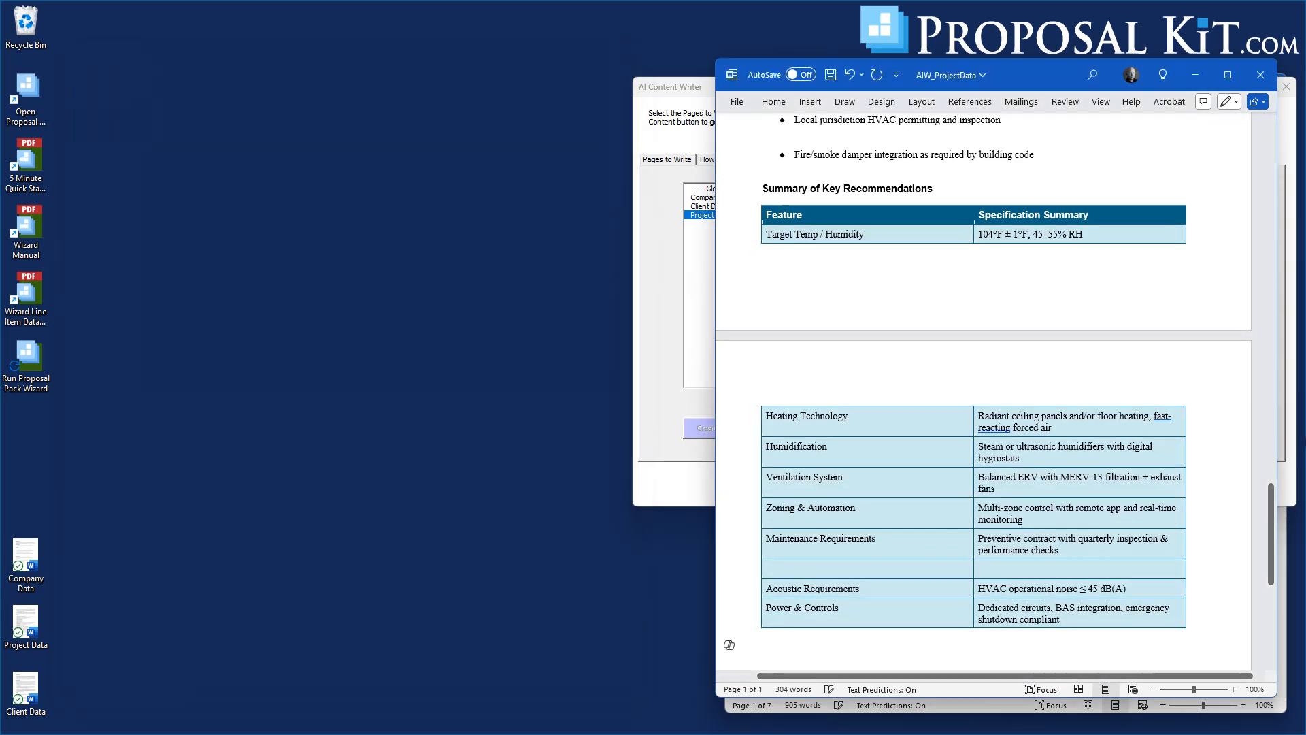
# - Review the project text in AIW_ProjectData through the Summary of Key Recommendations table, and save and close the document
pyautogui.scroll(20, 1033, 285)
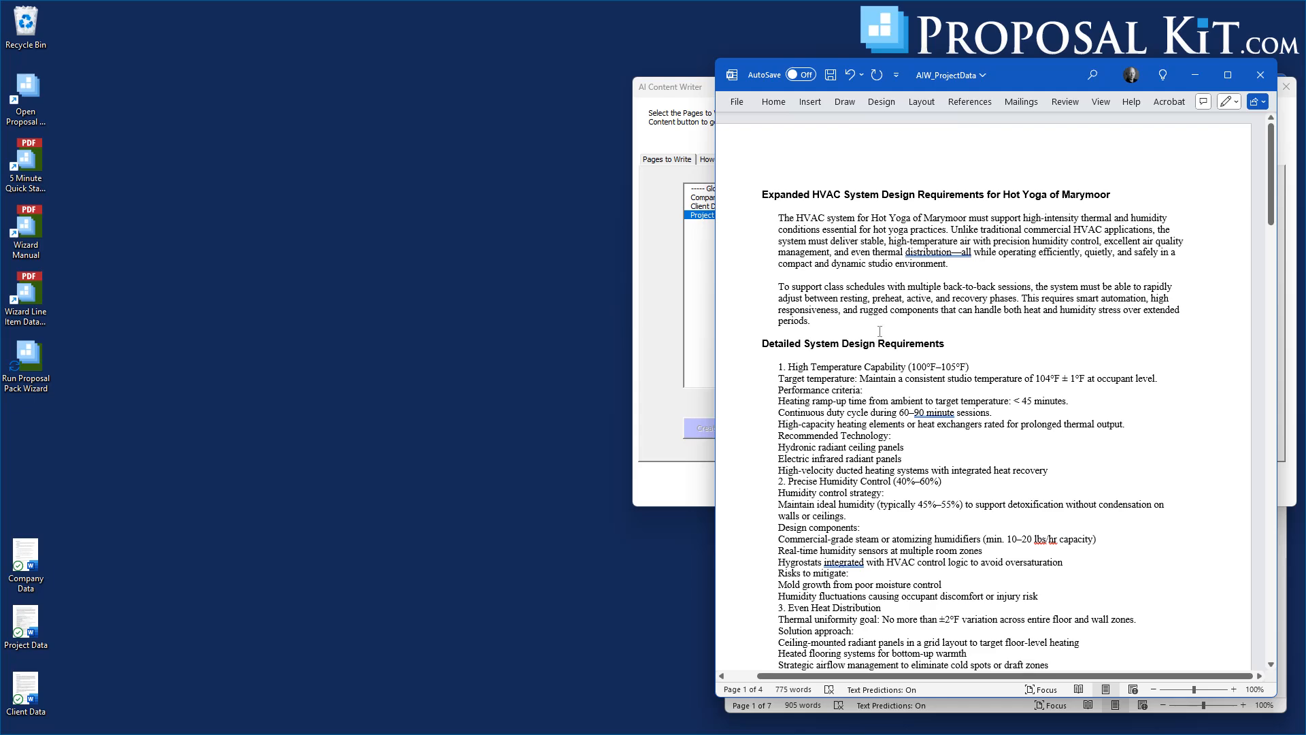
pyautogui.scroll(-15, 921, 299)
pyautogui.scroll(-14, 956, 359)
pyautogui.scroll(-15, 956, 359)
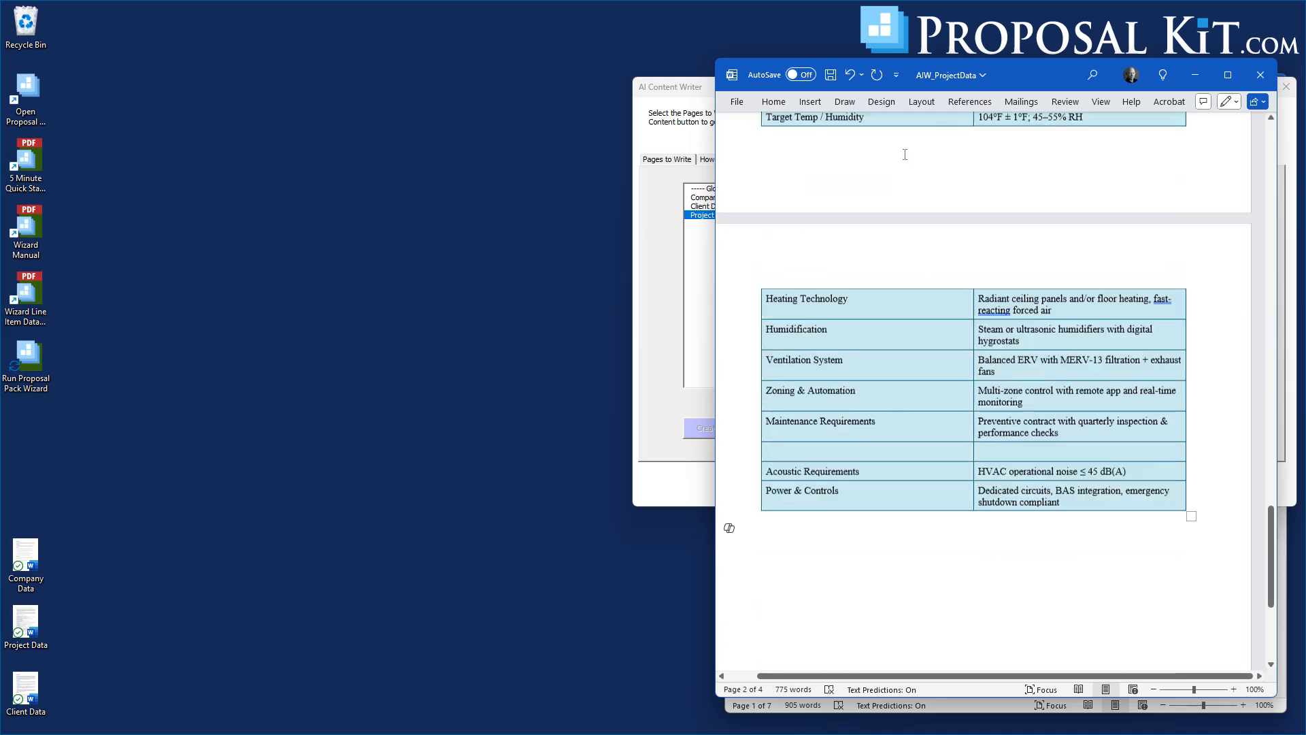
pyautogui.click(829, 74)
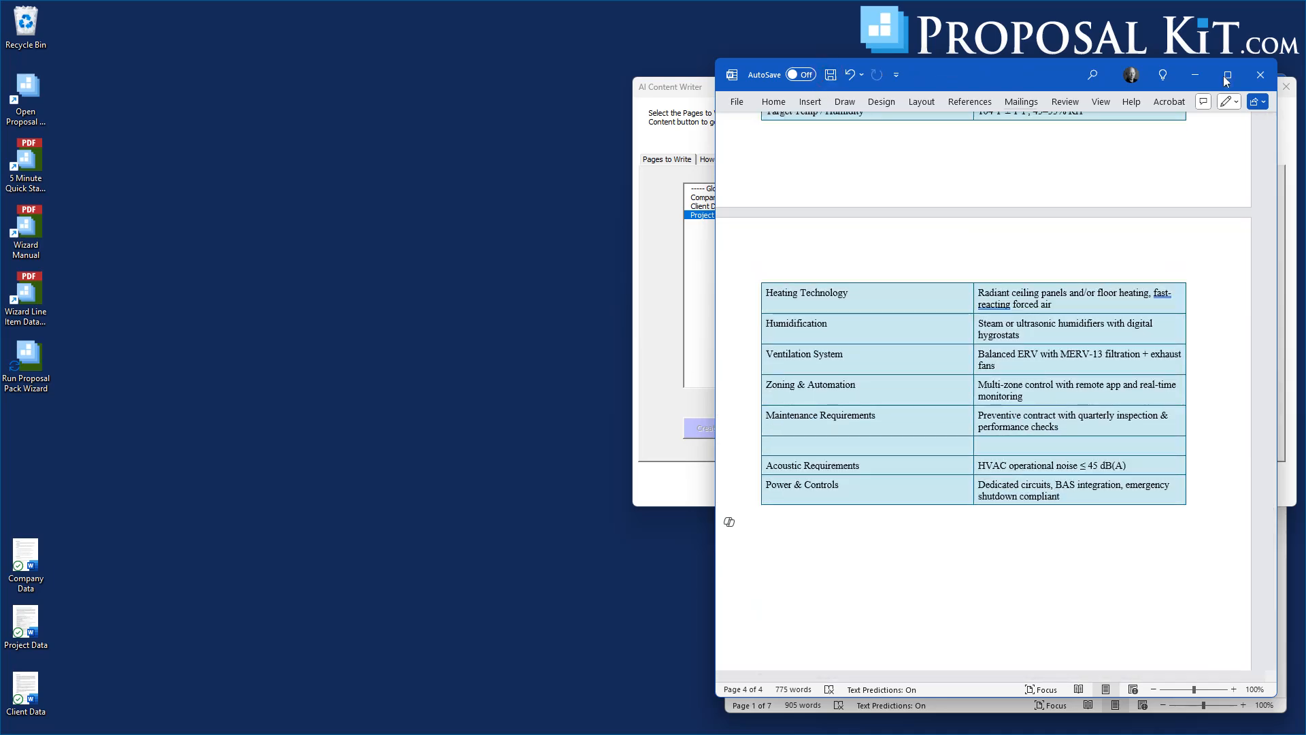
pyautogui.click(1259, 75)
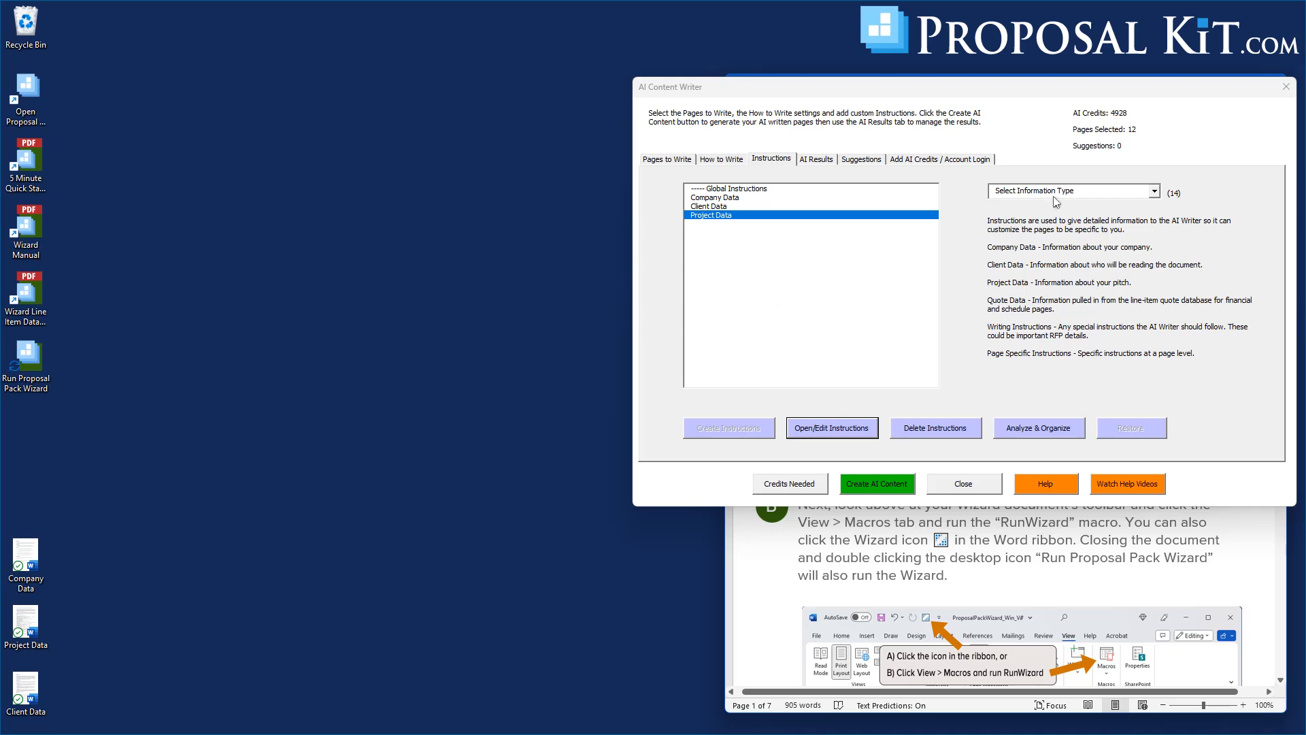
# - Create a global instructions document for the Quote Data information type
pyautogui.click(1046, 190)
pyautogui.click(1013, 226)
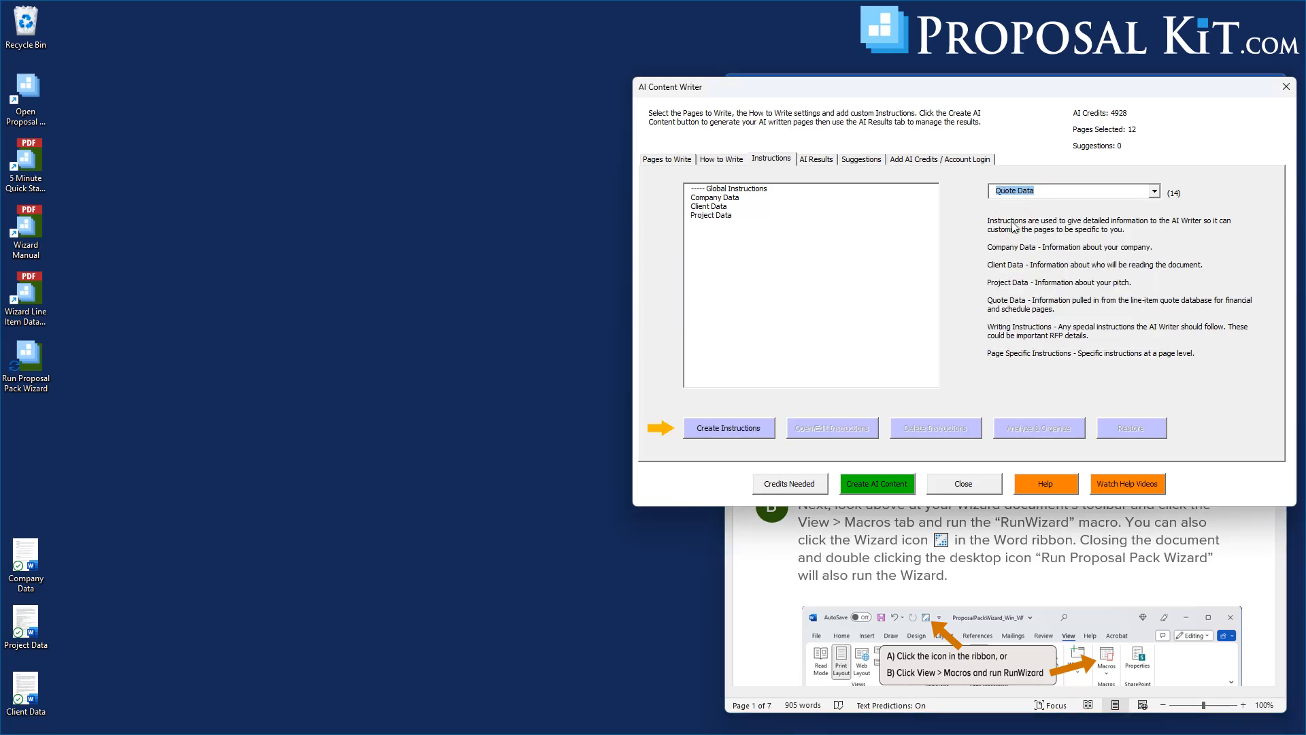
pyautogui.click(718, 431)
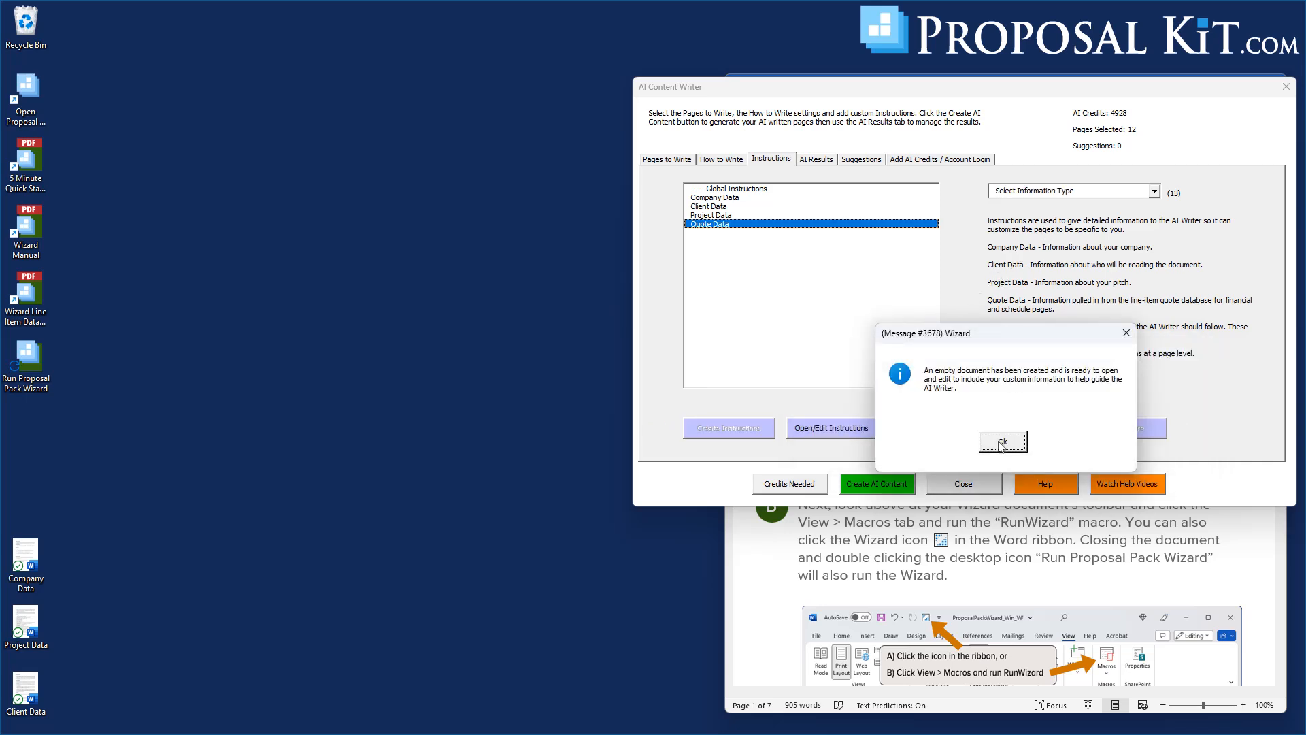
pyautogui.click(1002, 442)
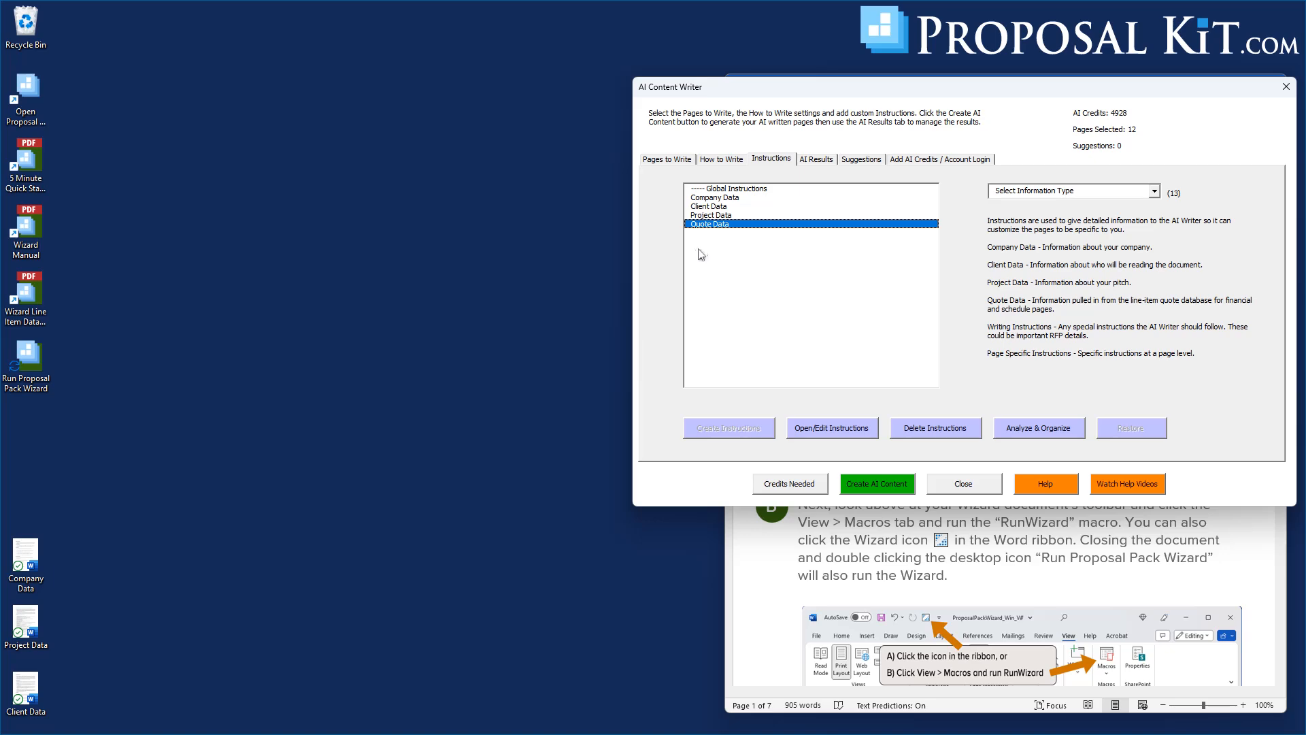
# - Open the Quote Data instructions for editing and review their Products, Services and Summary tables
pyautogui.click(821, 431)
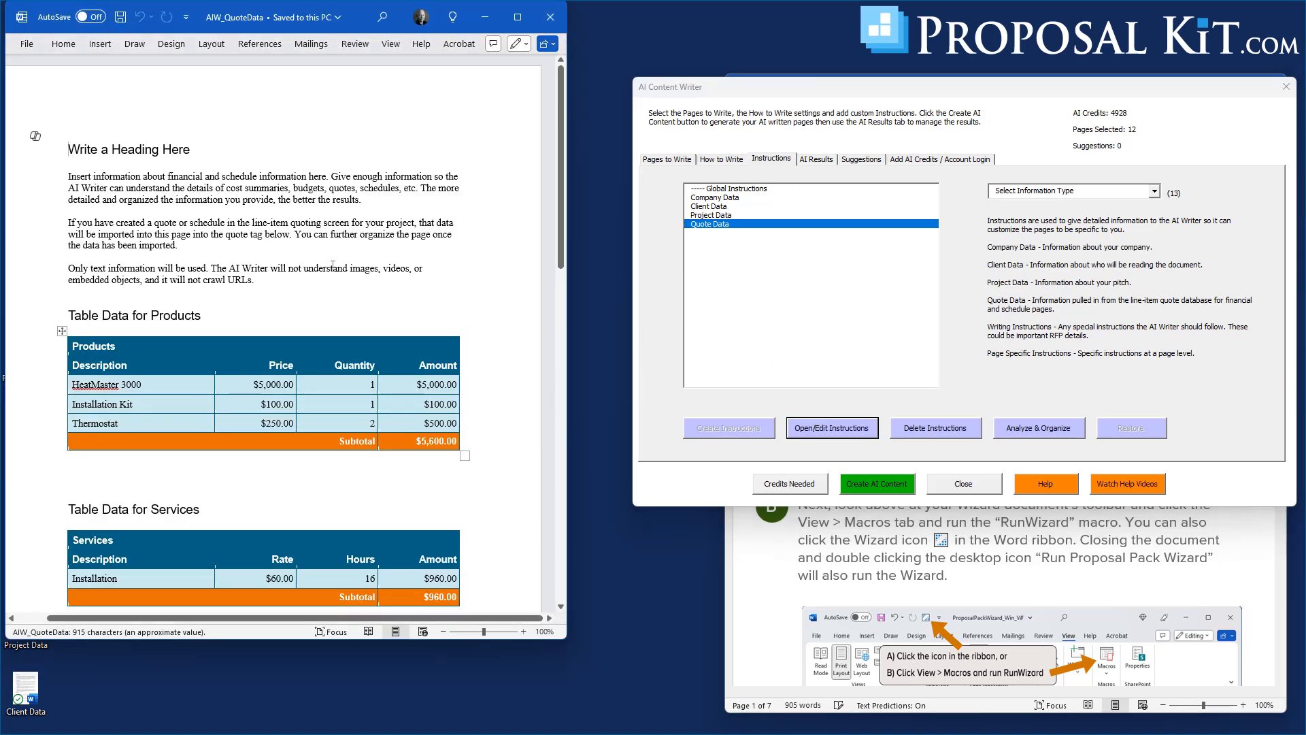
pyautogui.moveTo(354, 19); pyautogui.dragTo(1019, 49)
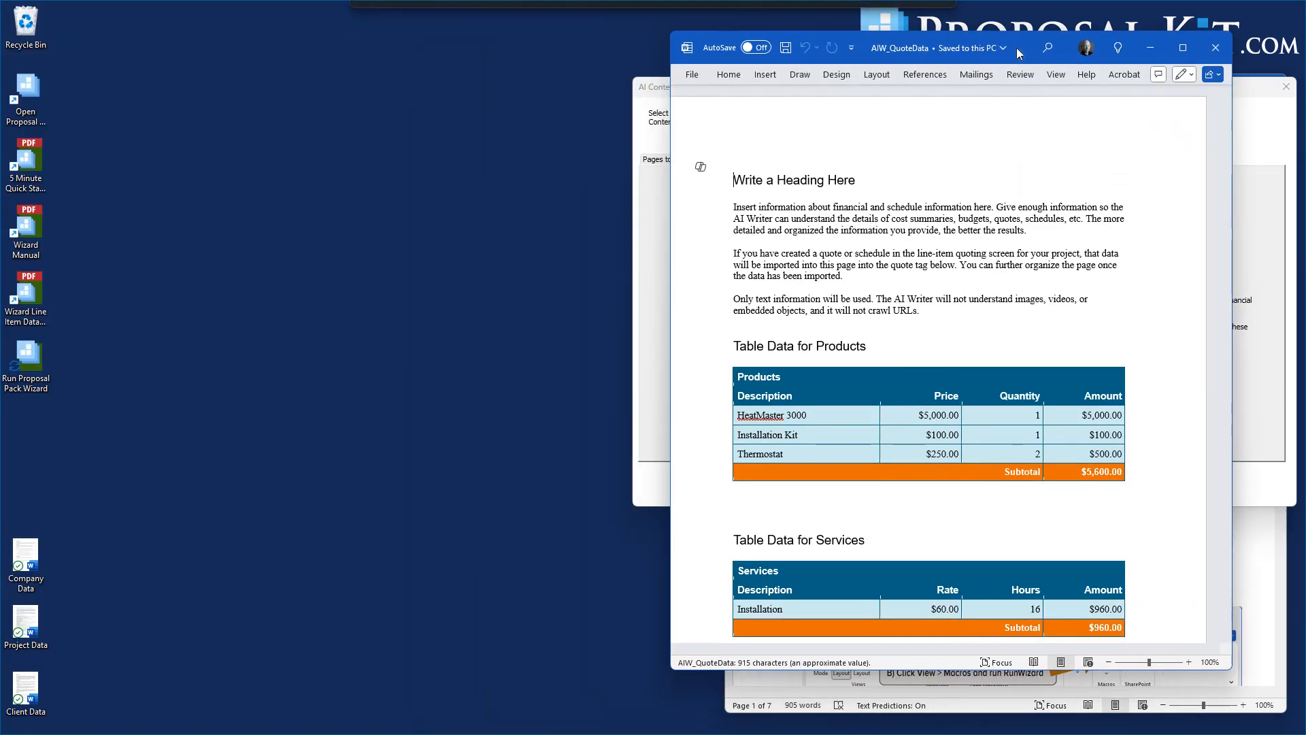
pyautogui.scroll(-5, 876, 229)
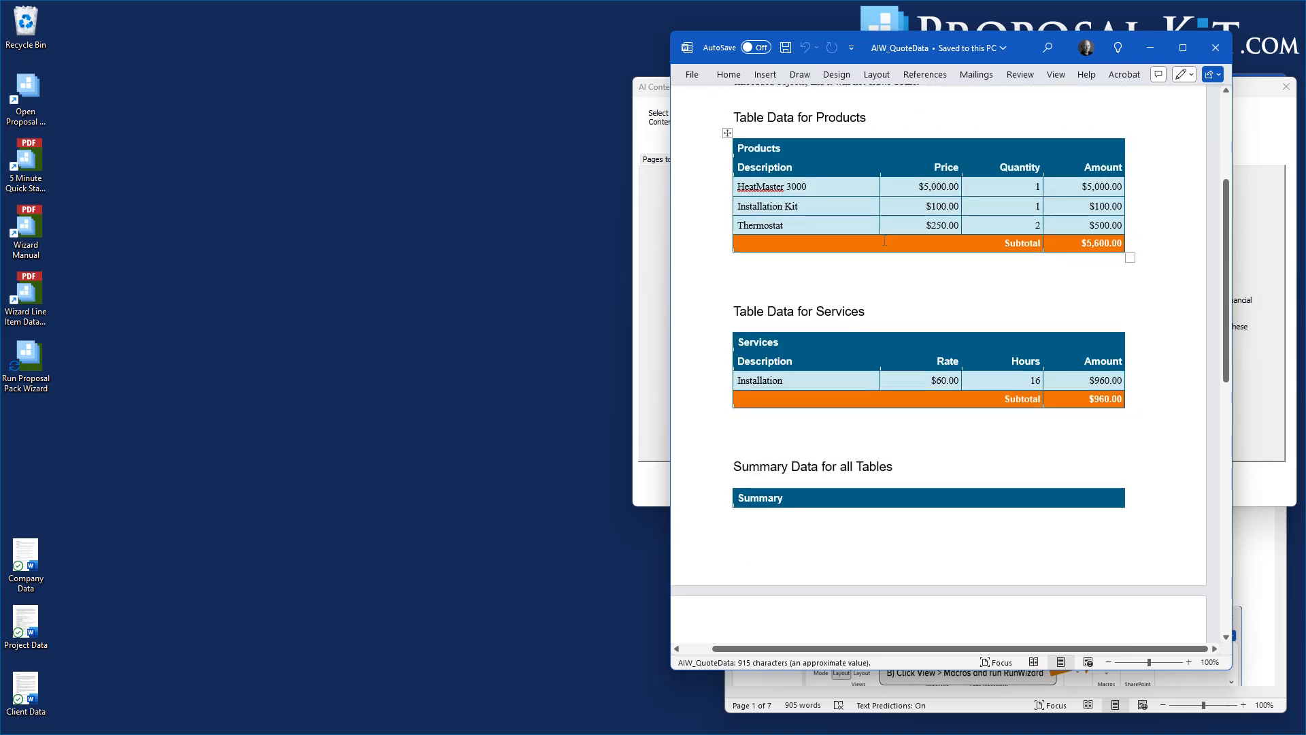
pyautogui.scroll(-4, 941, 426)
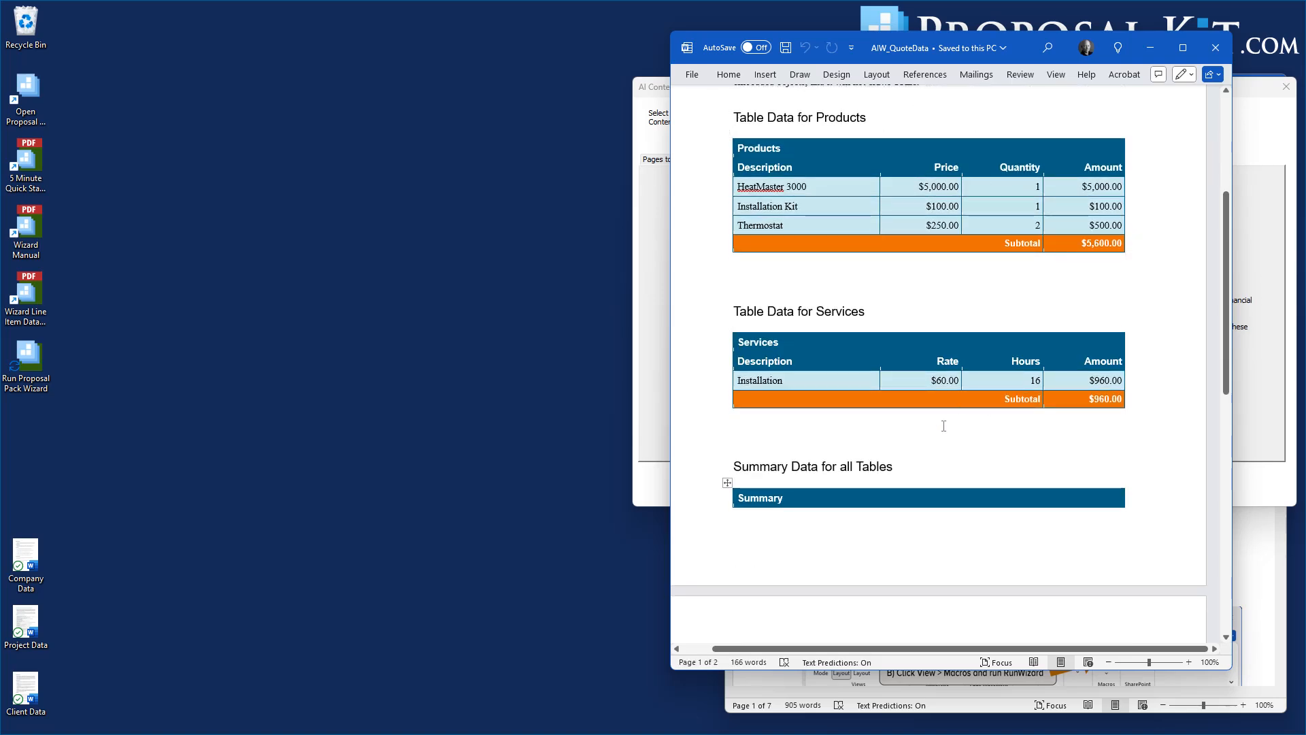
# - Delete the placeholder heading and text above Table Data for Products in AIW_QuoteData, and save and close the document
pyautogui.scroll(10, 943, 426)
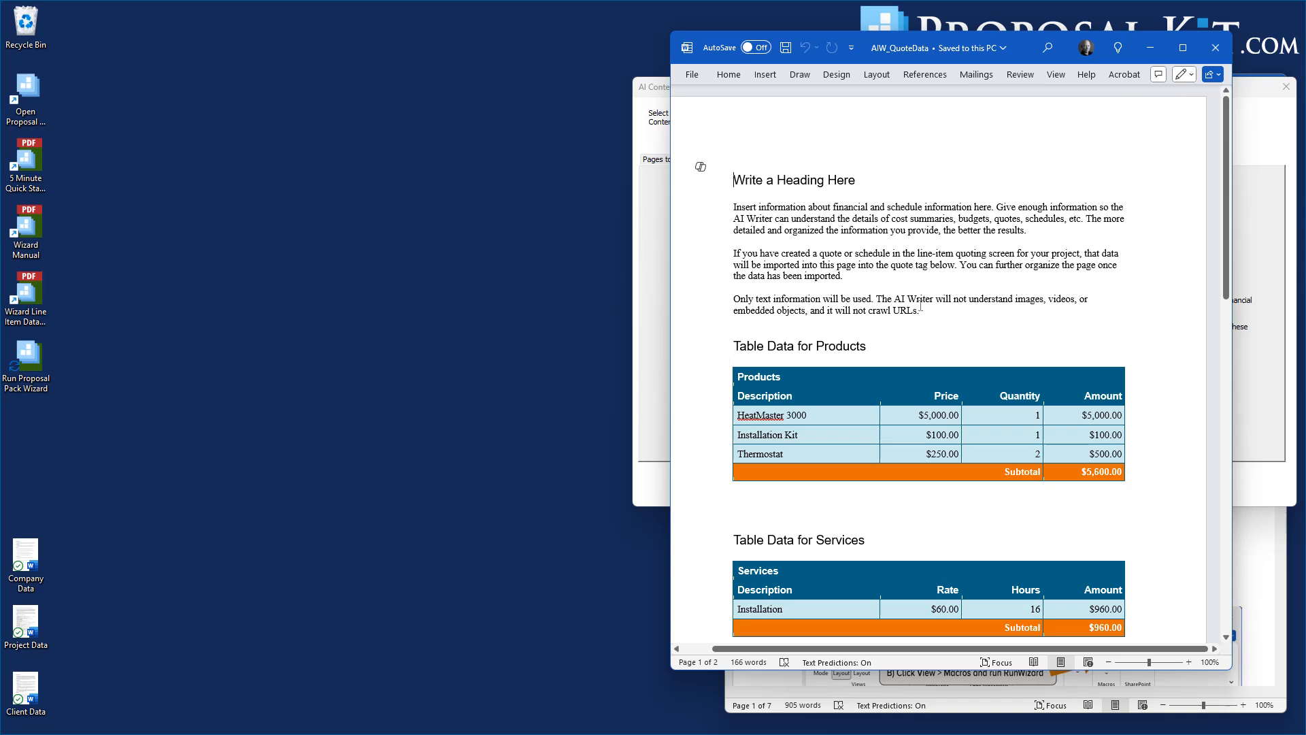
pyautogui.moveTo(925, 312); pyautogui.dragTo(643, 170)
pyautogui.press('Delete')
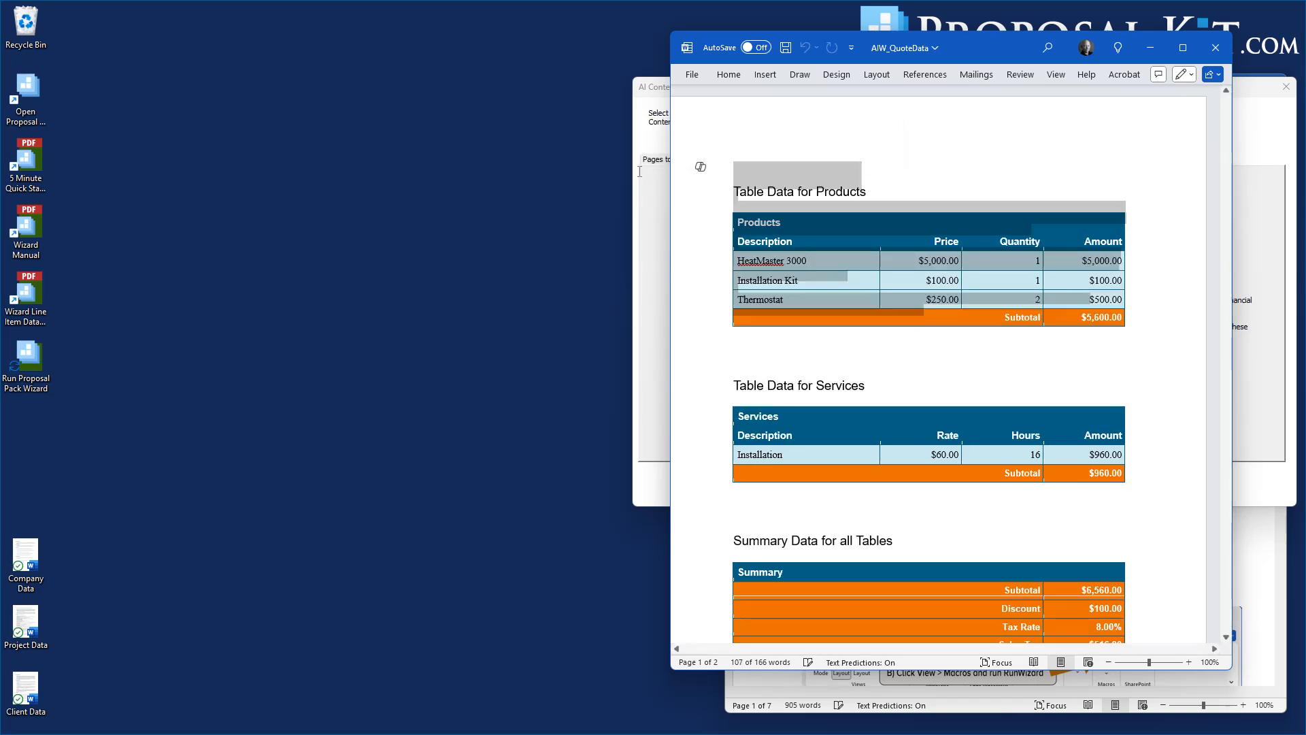
pyautogui.click(786, 47)
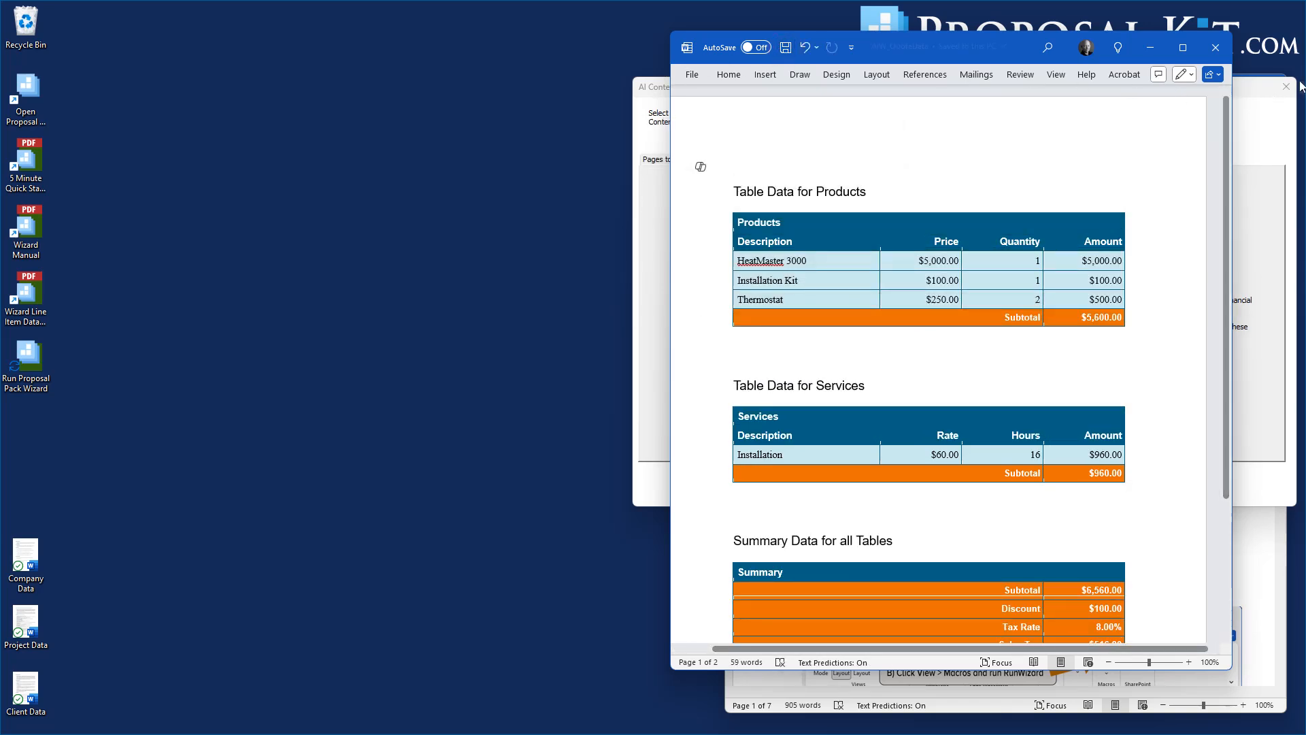
pyautogui.click(1228, 47)
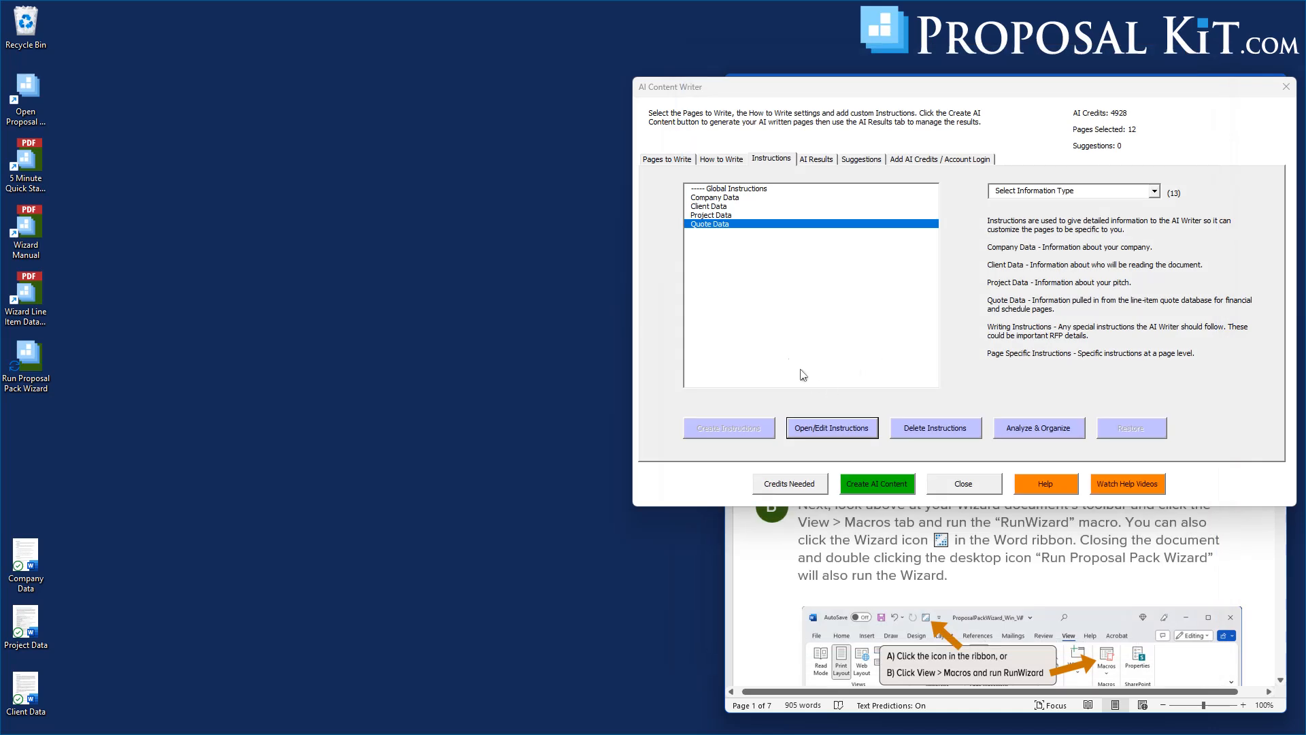
# - Review the remaining information types, the pages selected for writing and the How to Write settings
pyautogui.click(1154, 192)
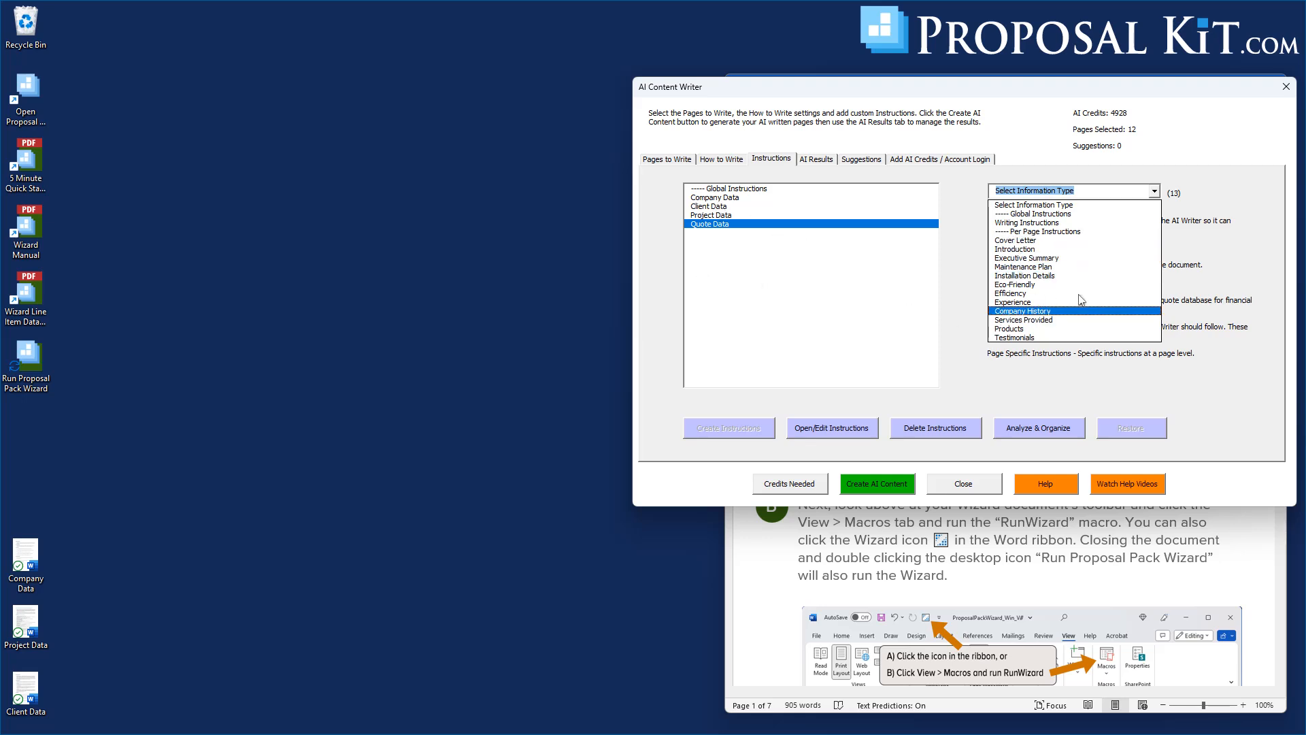
pyautogui.click(829, 270)
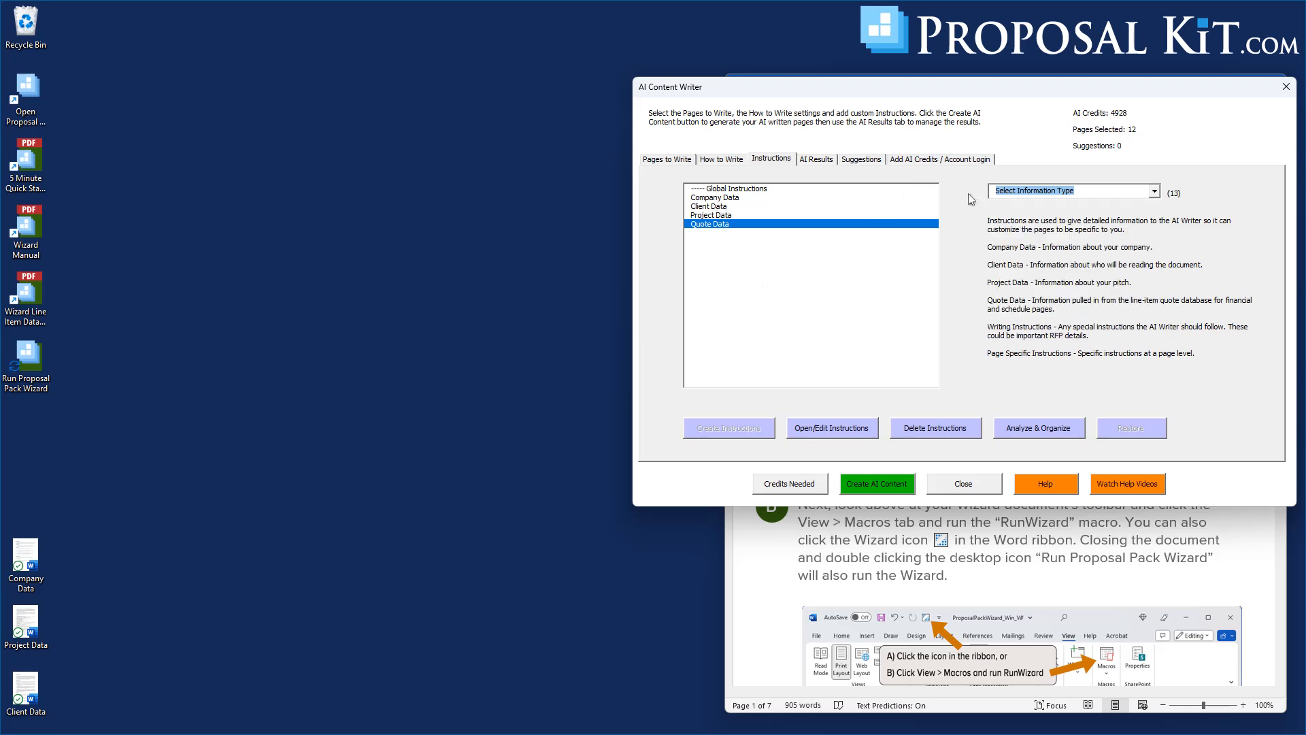
pyautogui.click(667, 158)
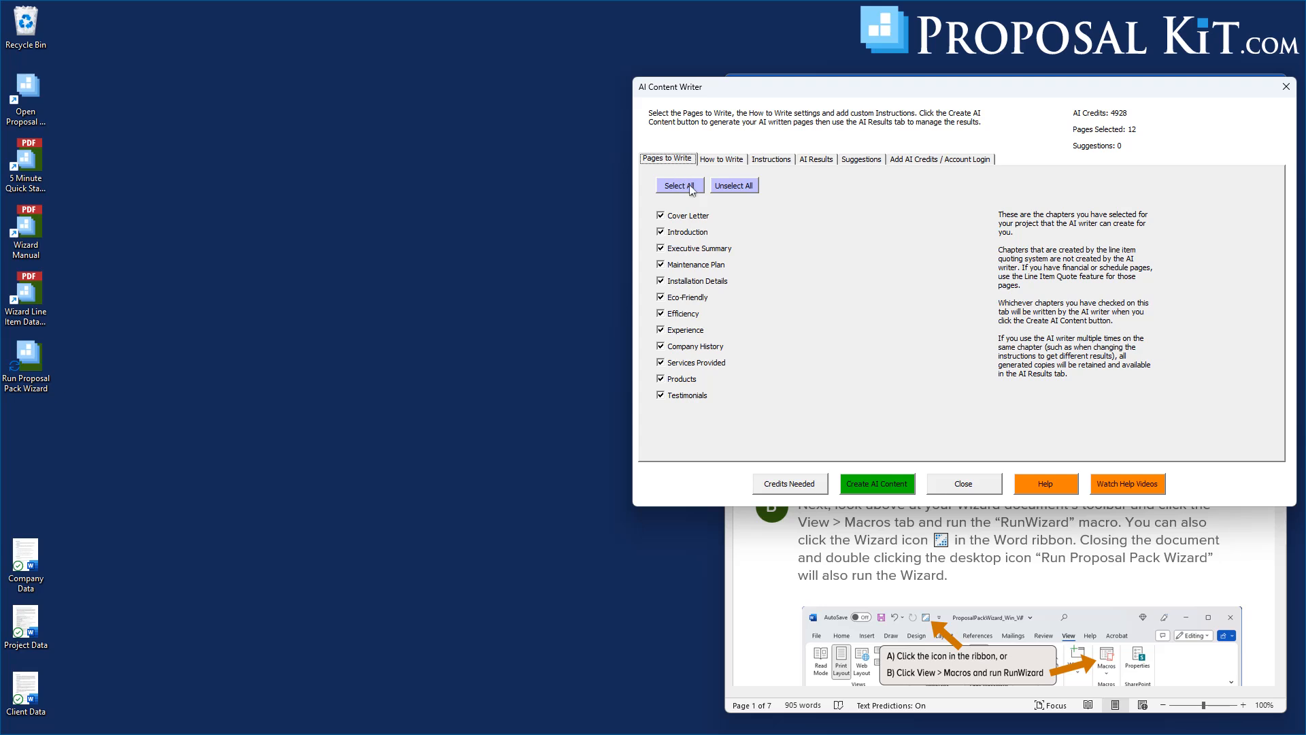
pyautogui.click(720, 160)
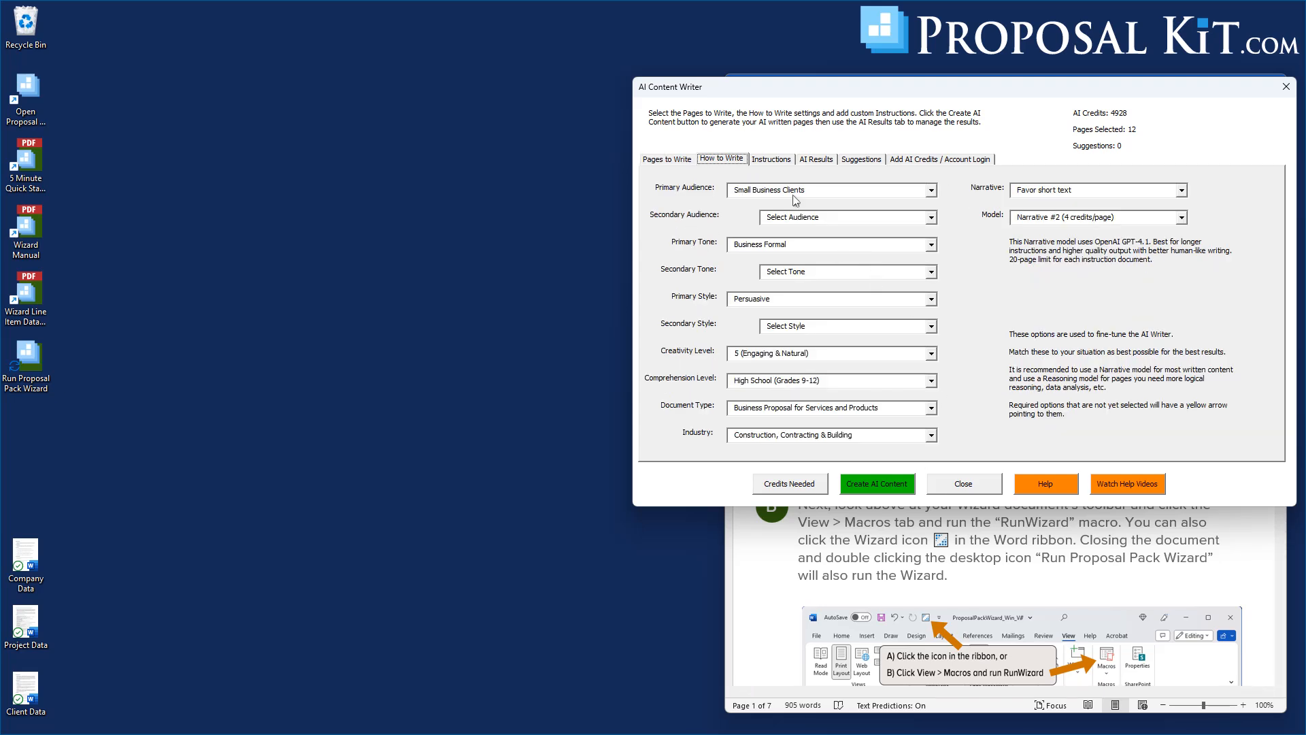
pyautogui.click(764, 162)
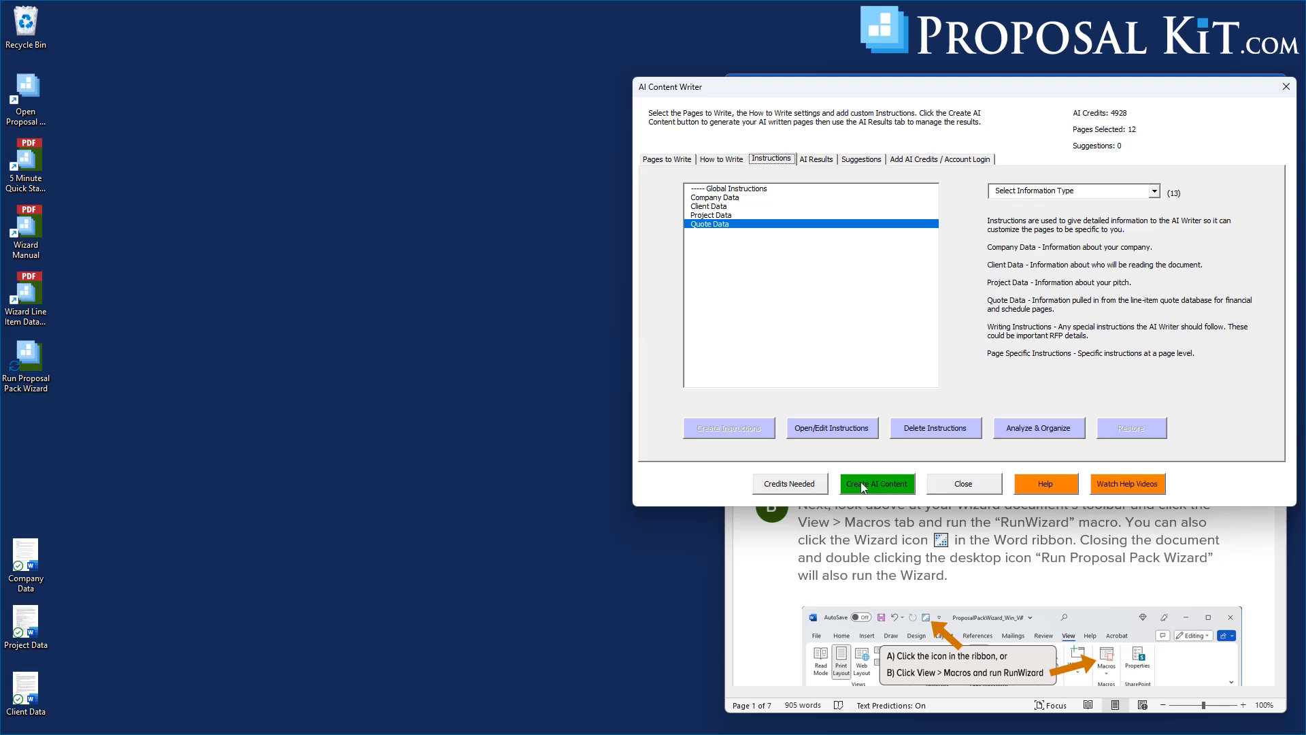
# - Check the AI credits needed for the selected pages and the account's credit options, and recheck the writing settings and instructions
pyautogui.click(774, 483)
pyautogui.click(790, 484)
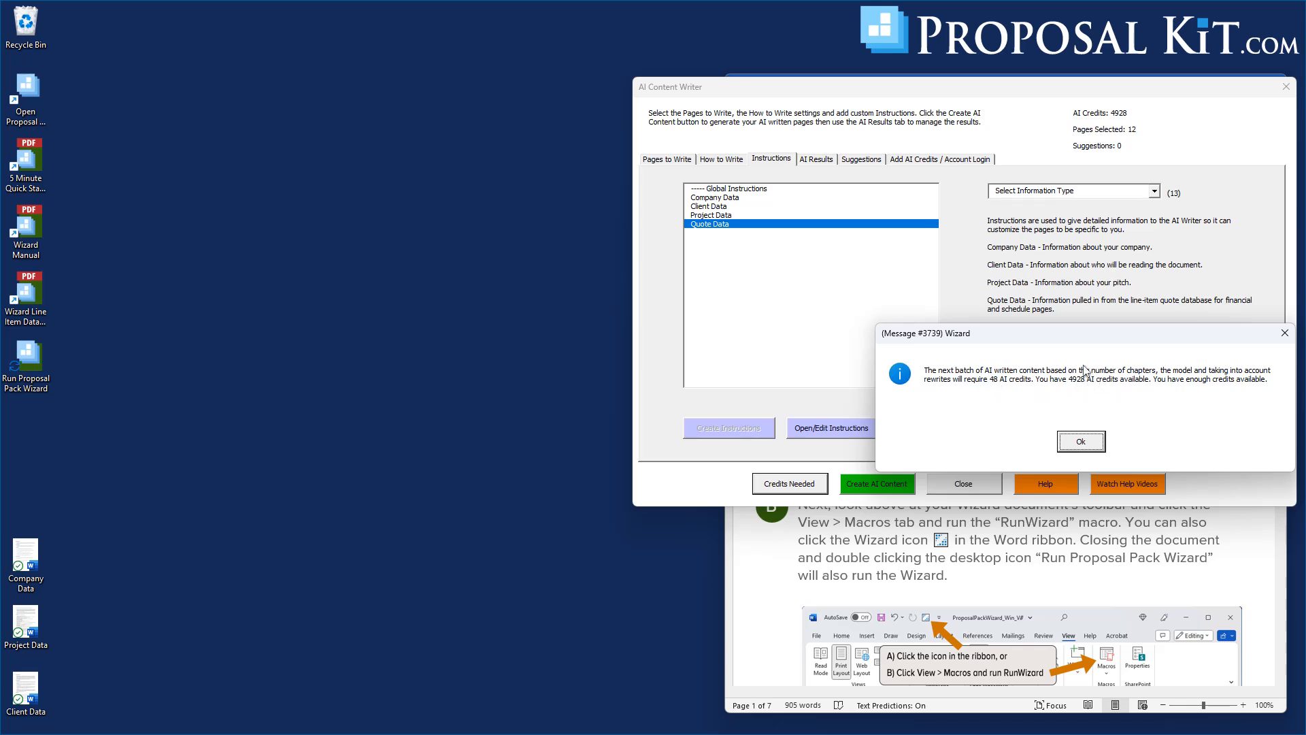
pyautogui.click(1097, 441)
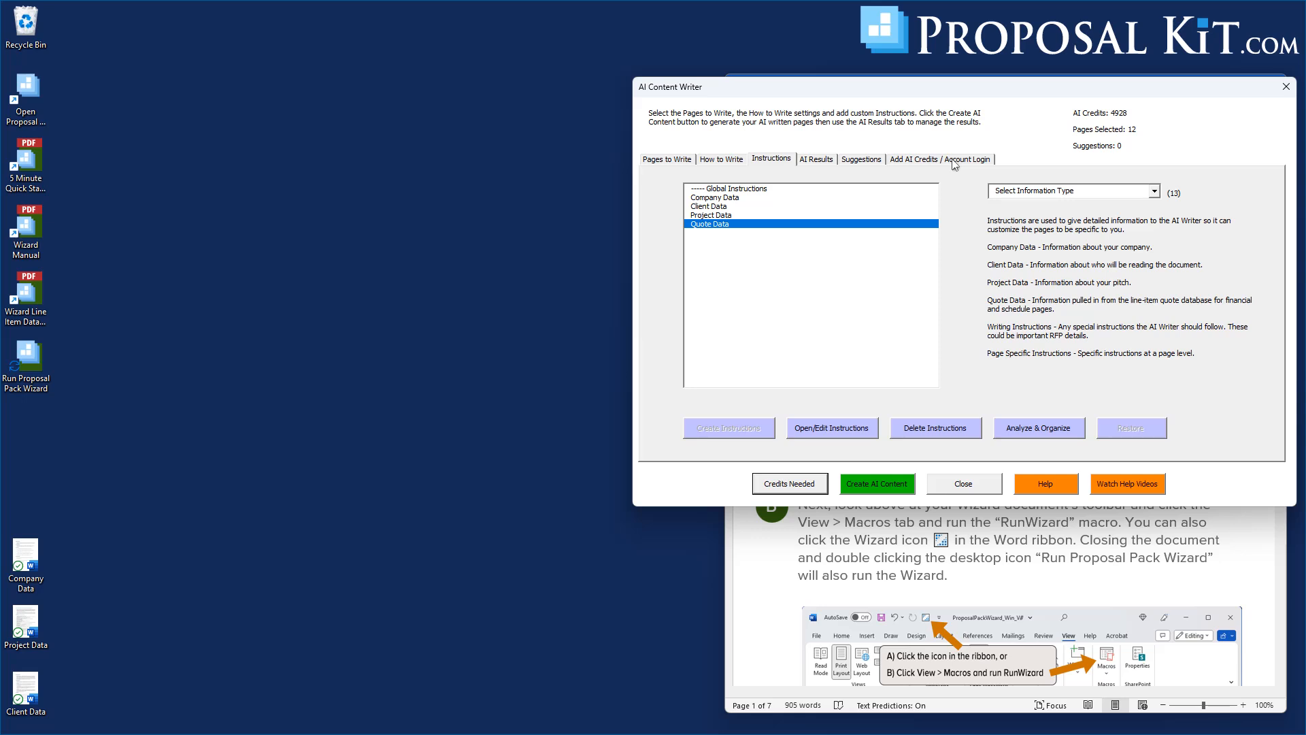
pyautogui.click(916, 161)
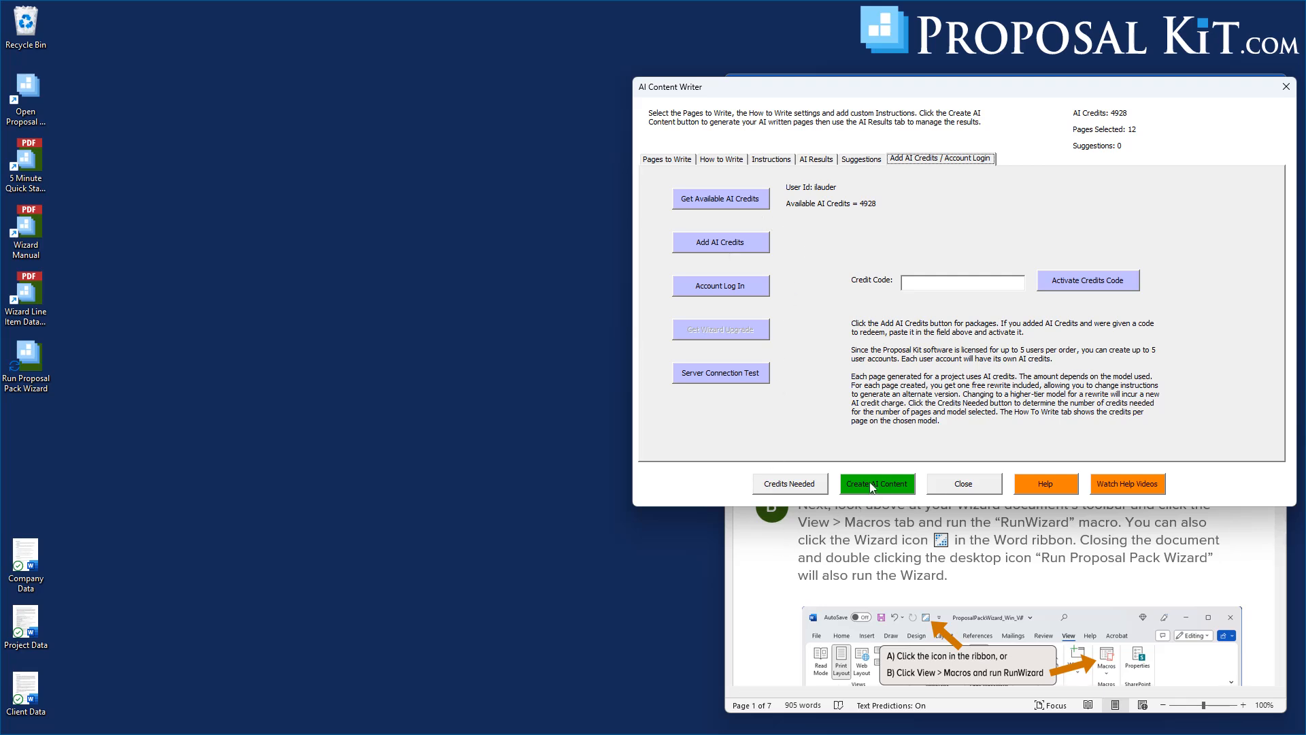
pyautogui.click(729, 162)
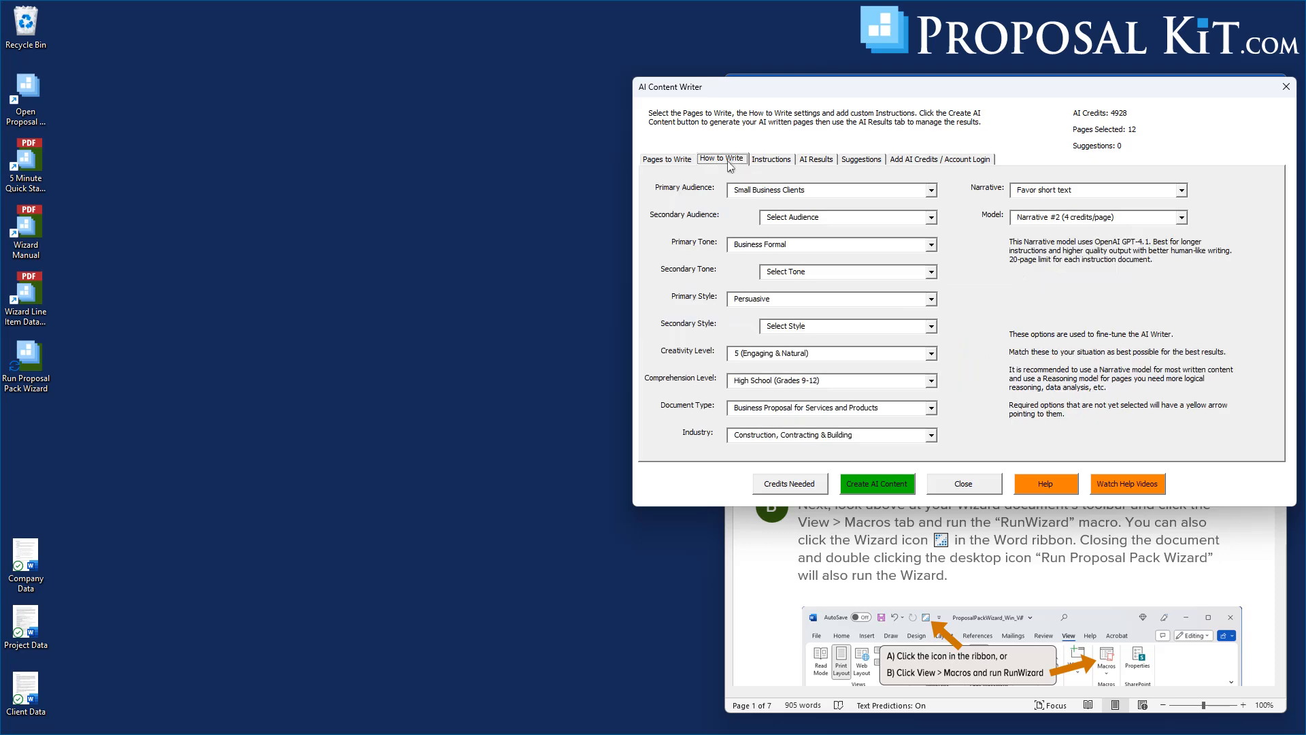
pyautogui.click(771, 160)
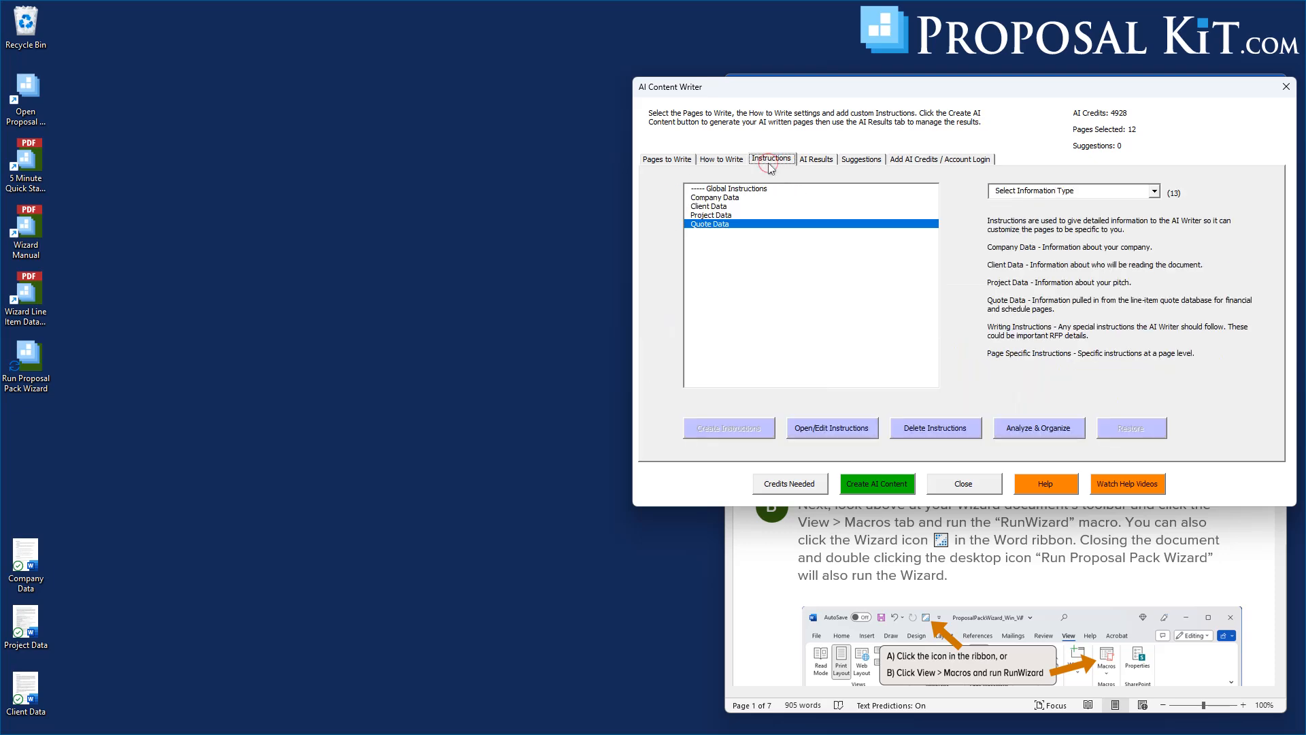
# - Generate AI content for all selected pages, continuing without the optional Writing Instructions
pyautogui.click(880, 485)
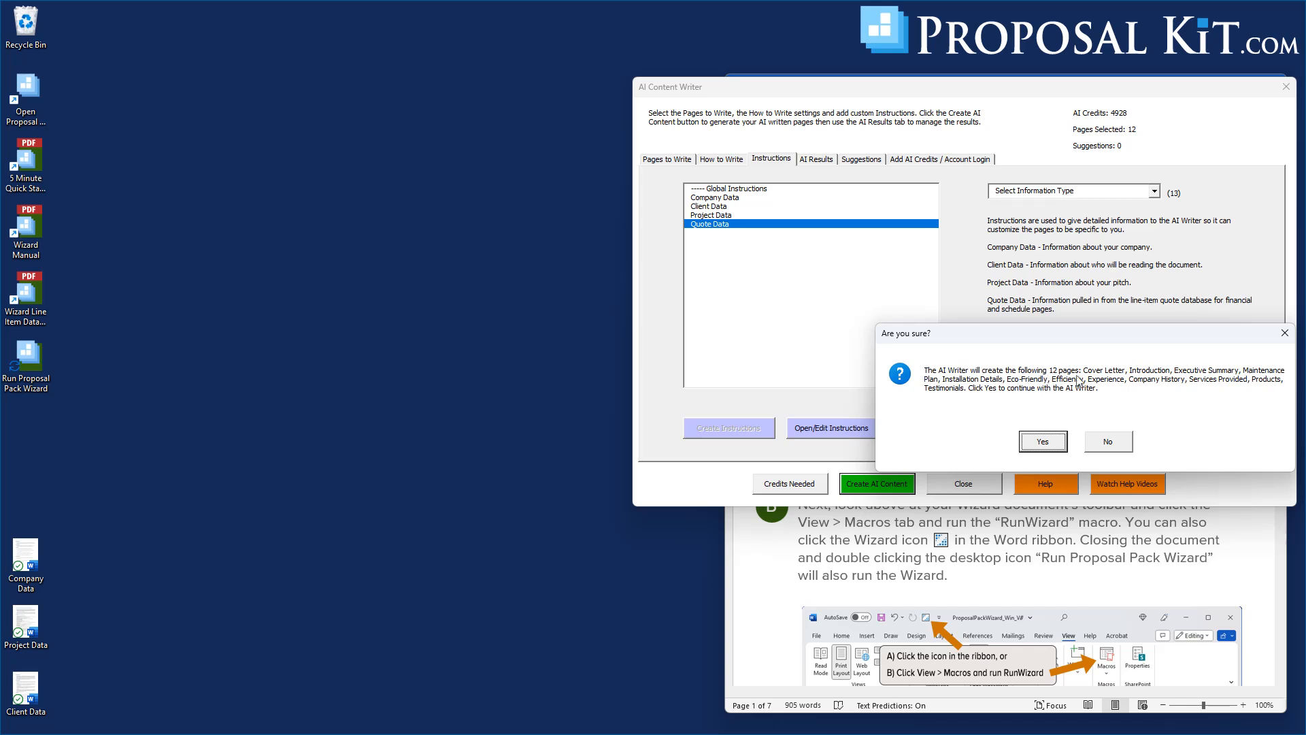
pyautogui.click(1042, 443)
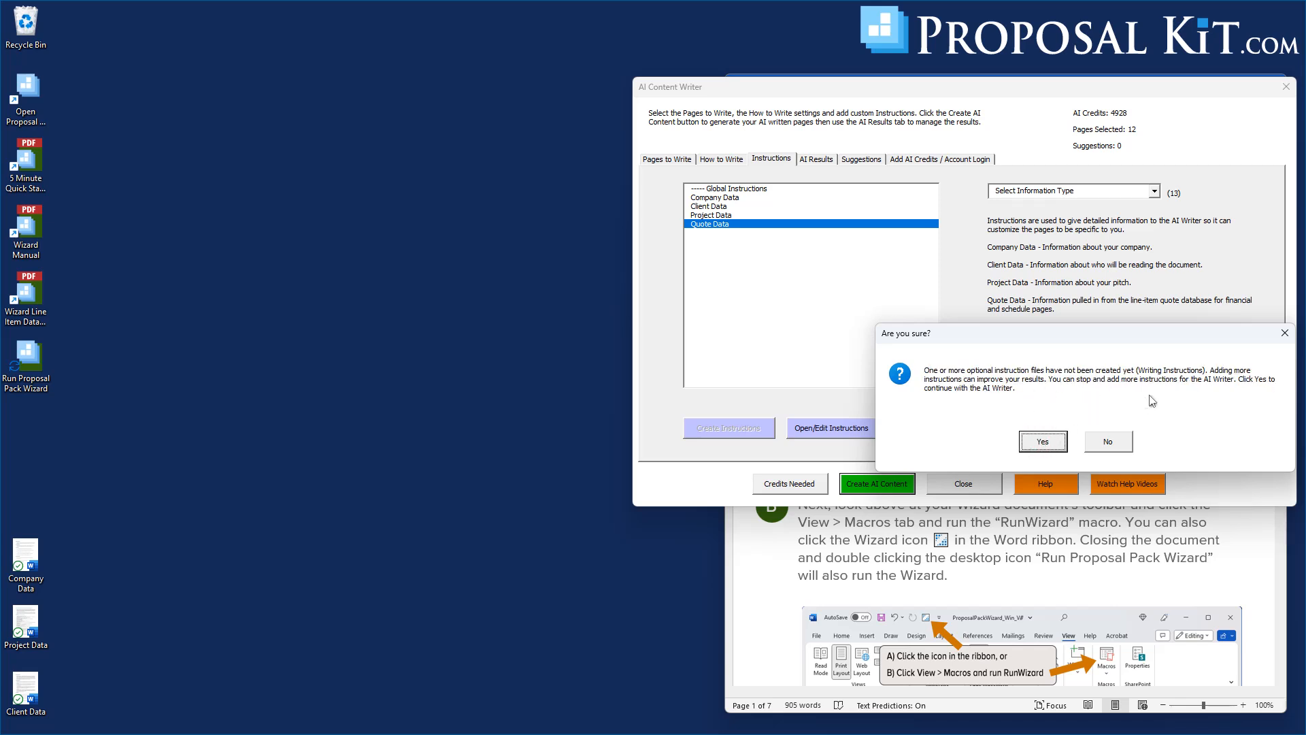
pyautogui.click(1035, 442)
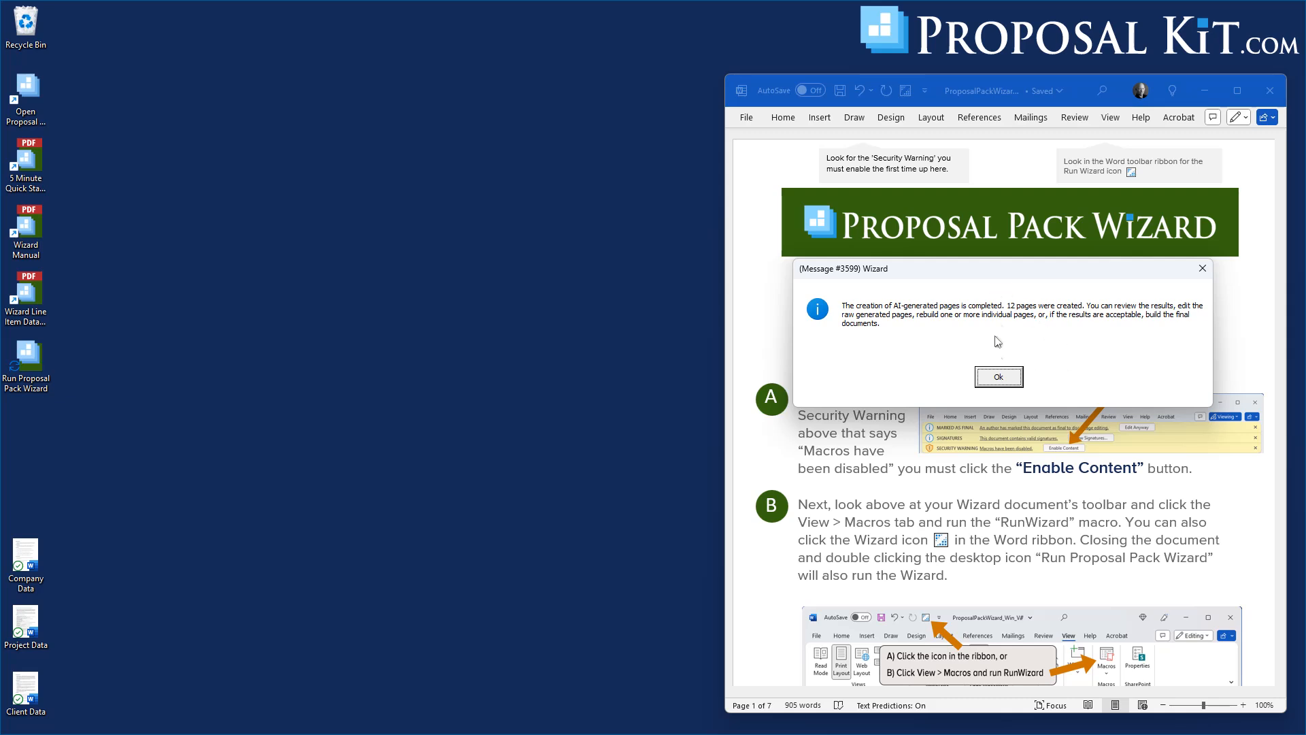
pyautogui.click(999, 377)
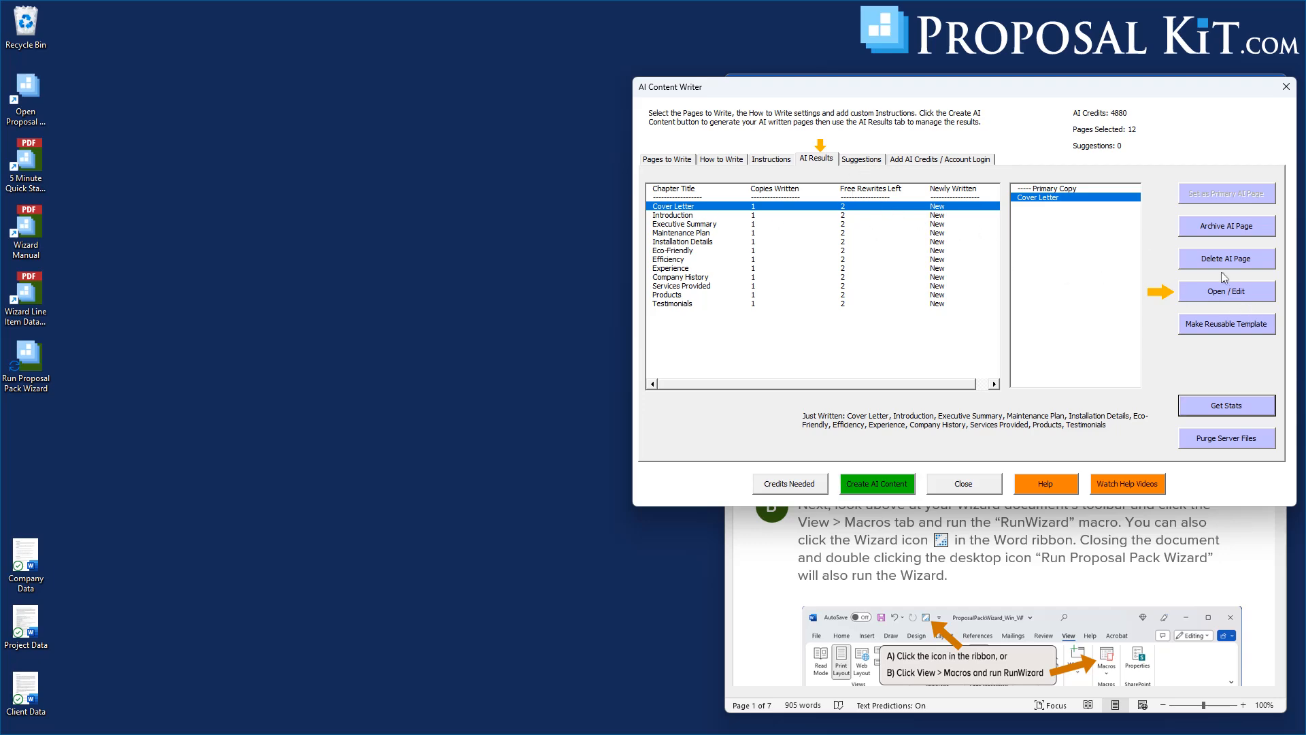
# - Open the generated Cover Letter, review it through its signature block, and close it
pyautogui.click(1210, 291)
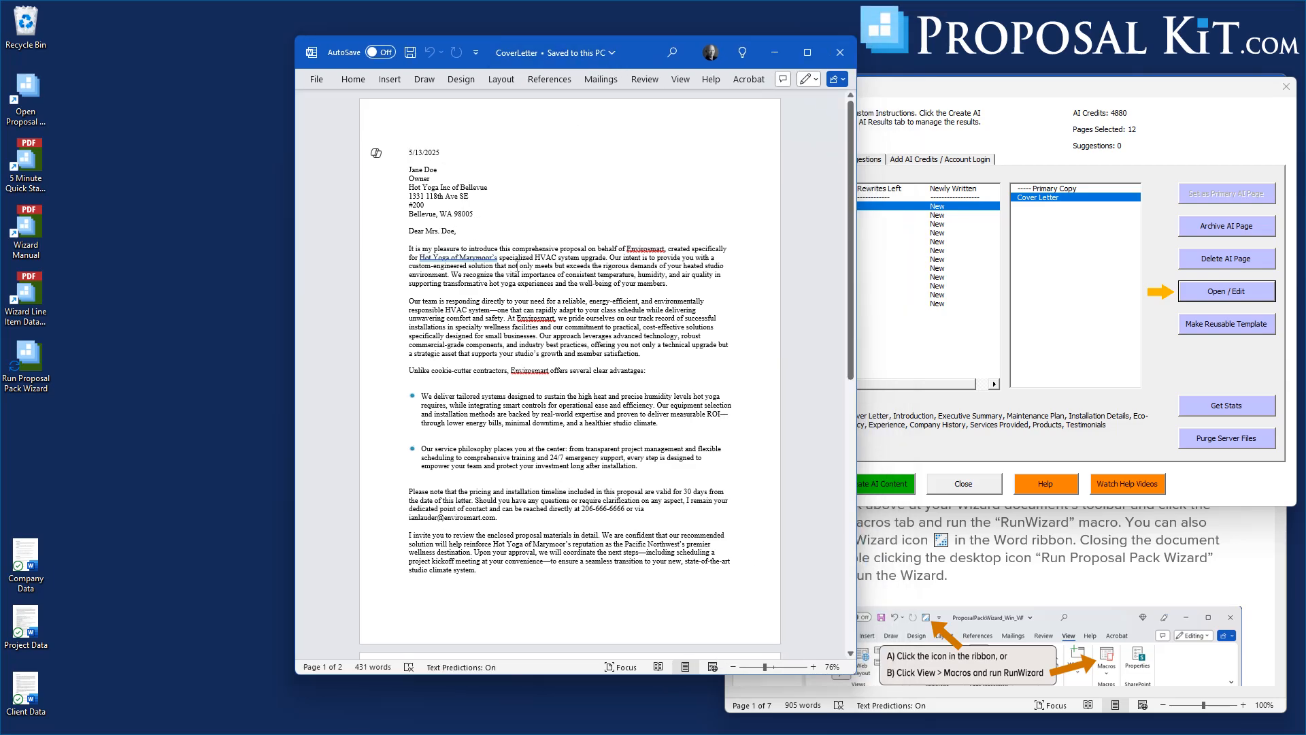
pyautogui.scroll(-10, 550, 544)
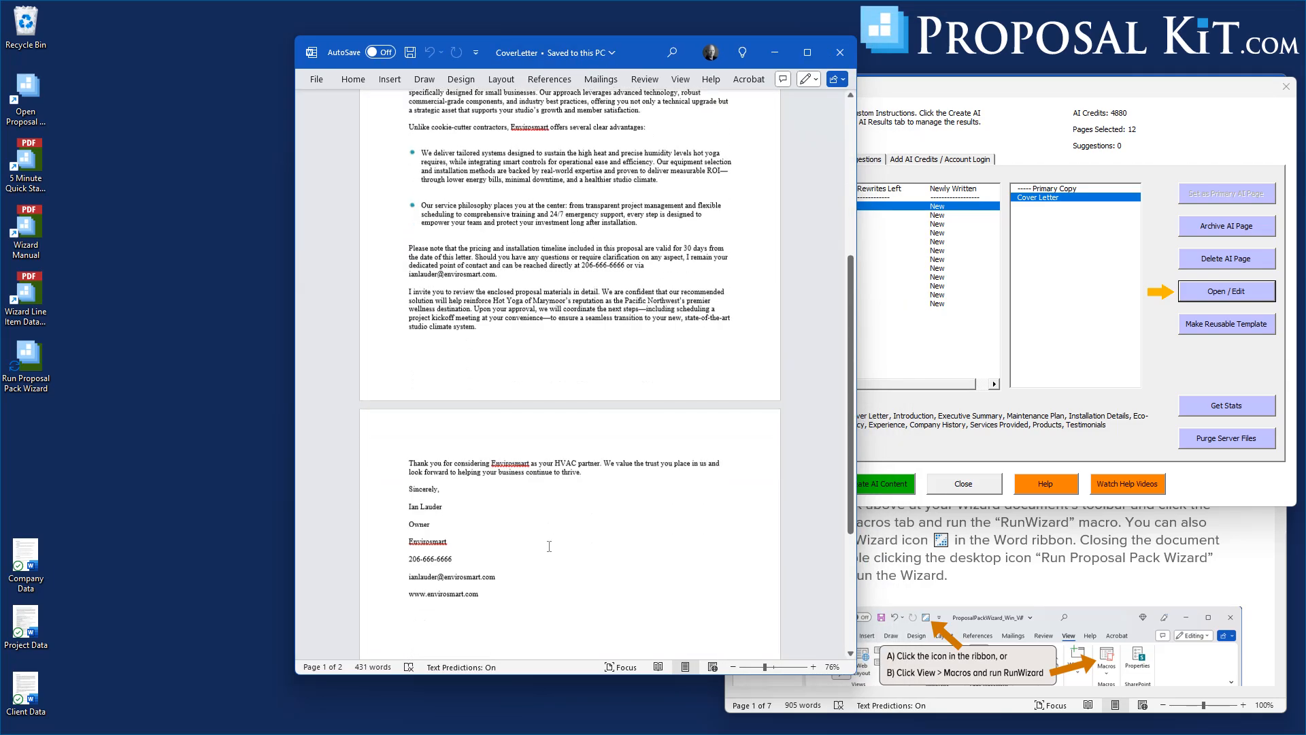
pyautogui.click(841, 54)
# - Open the generated Introduction chapter, review its text, and close it
pyautogui.click(823, 215)
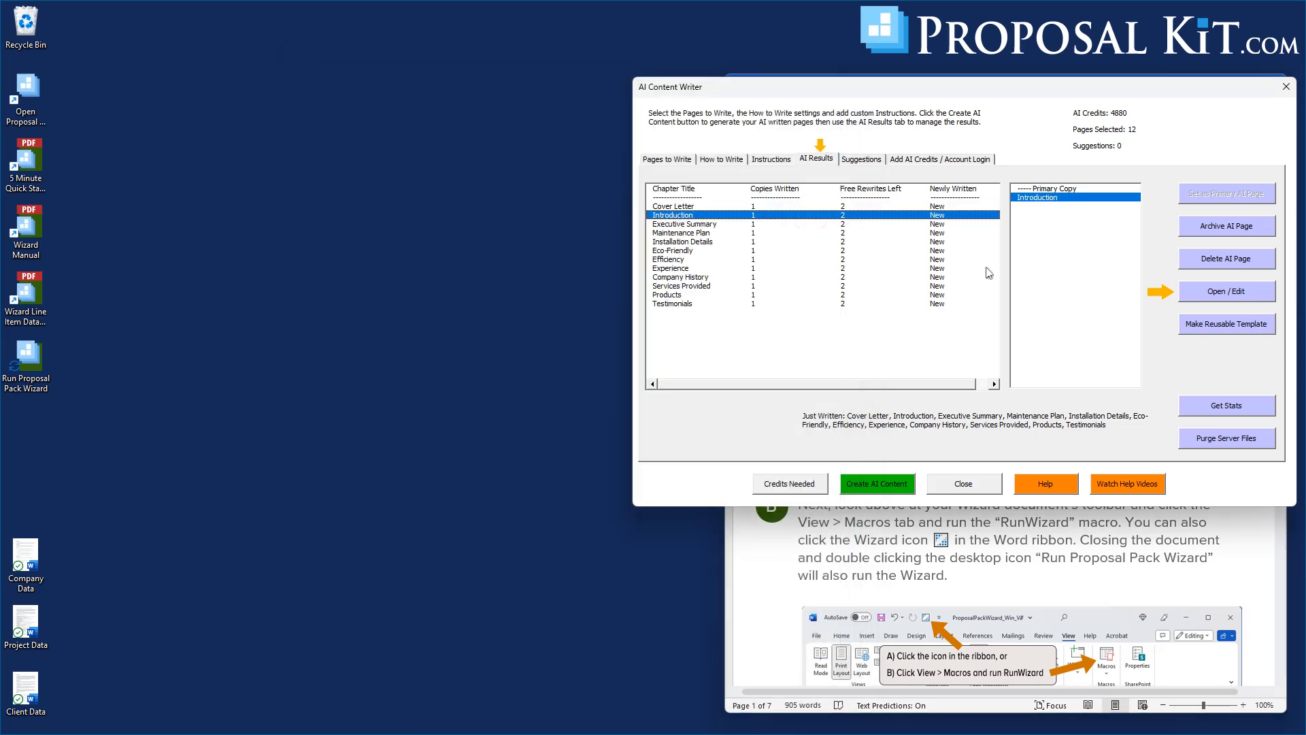
pyautogui.click(1226, 291)
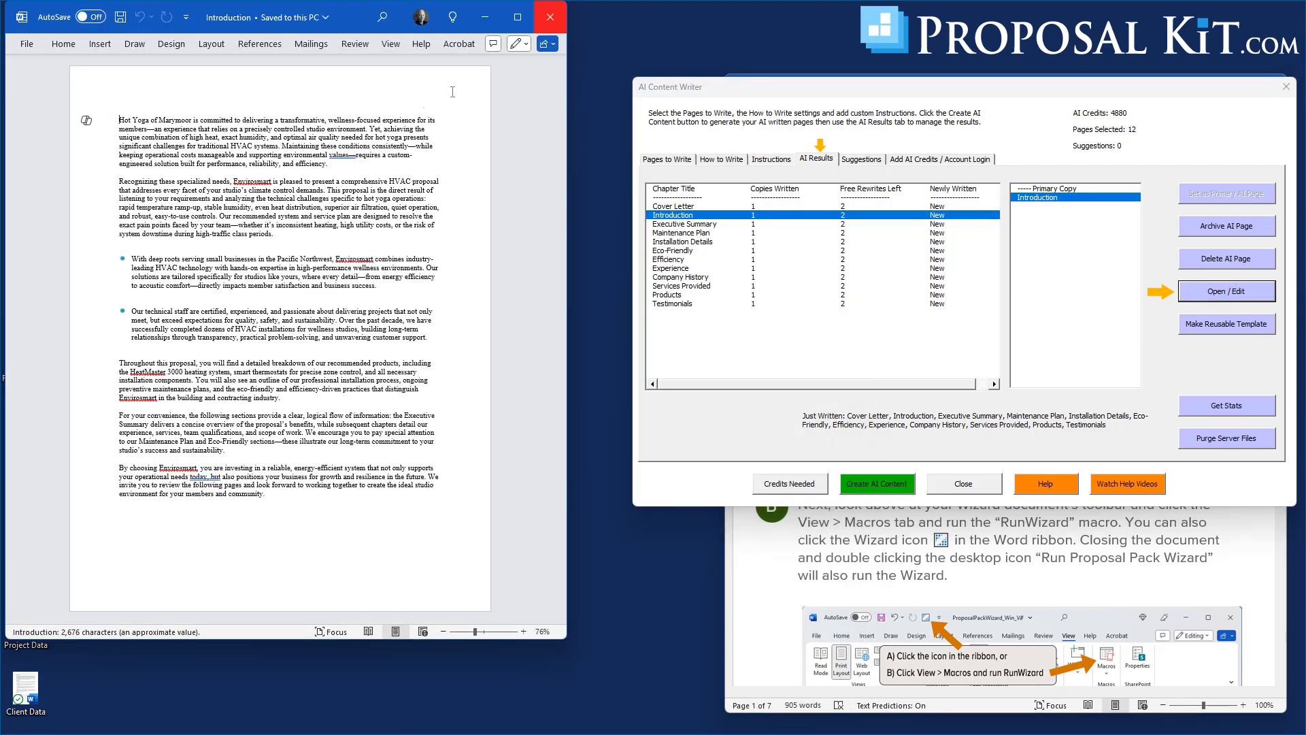
pyautogui.click(550, 21)
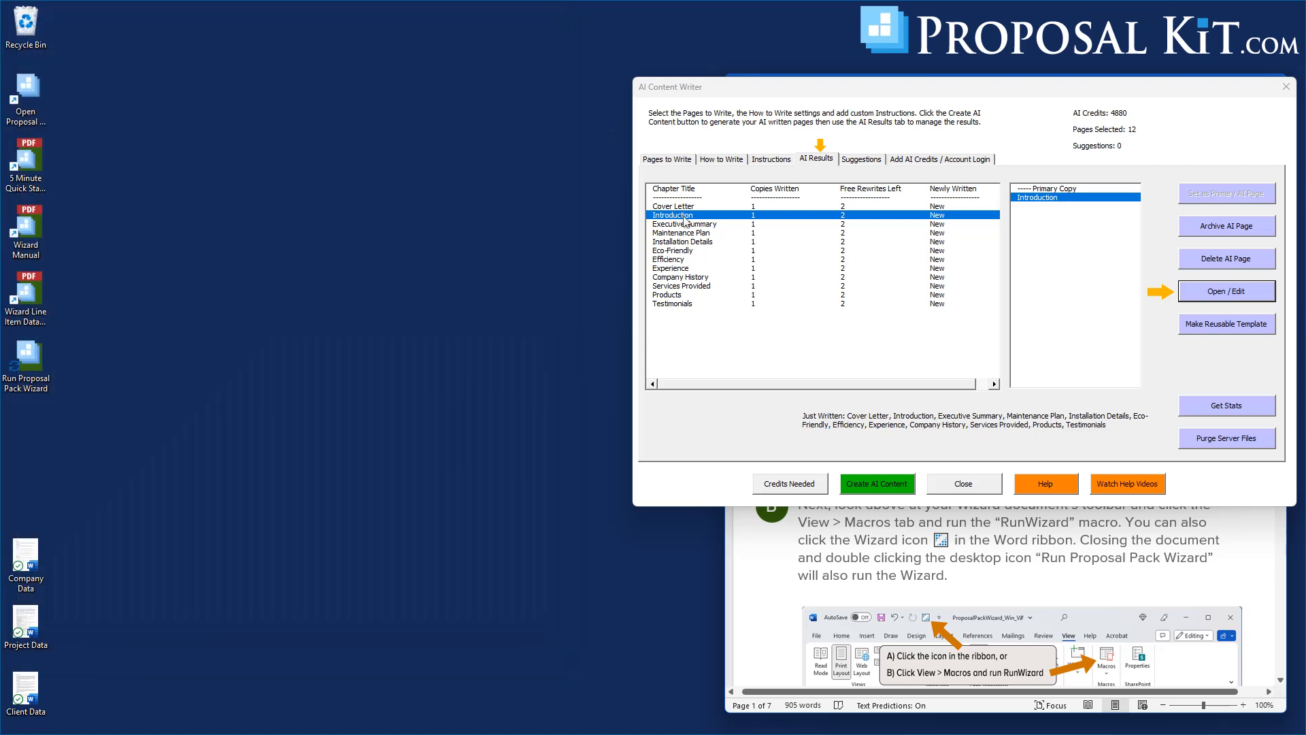
# - Open the generated Executive Summary, review its objective, opportunity and solution sections, and close it
pyautogui.click(684, 223)
pyautogui.click(1190, 296)
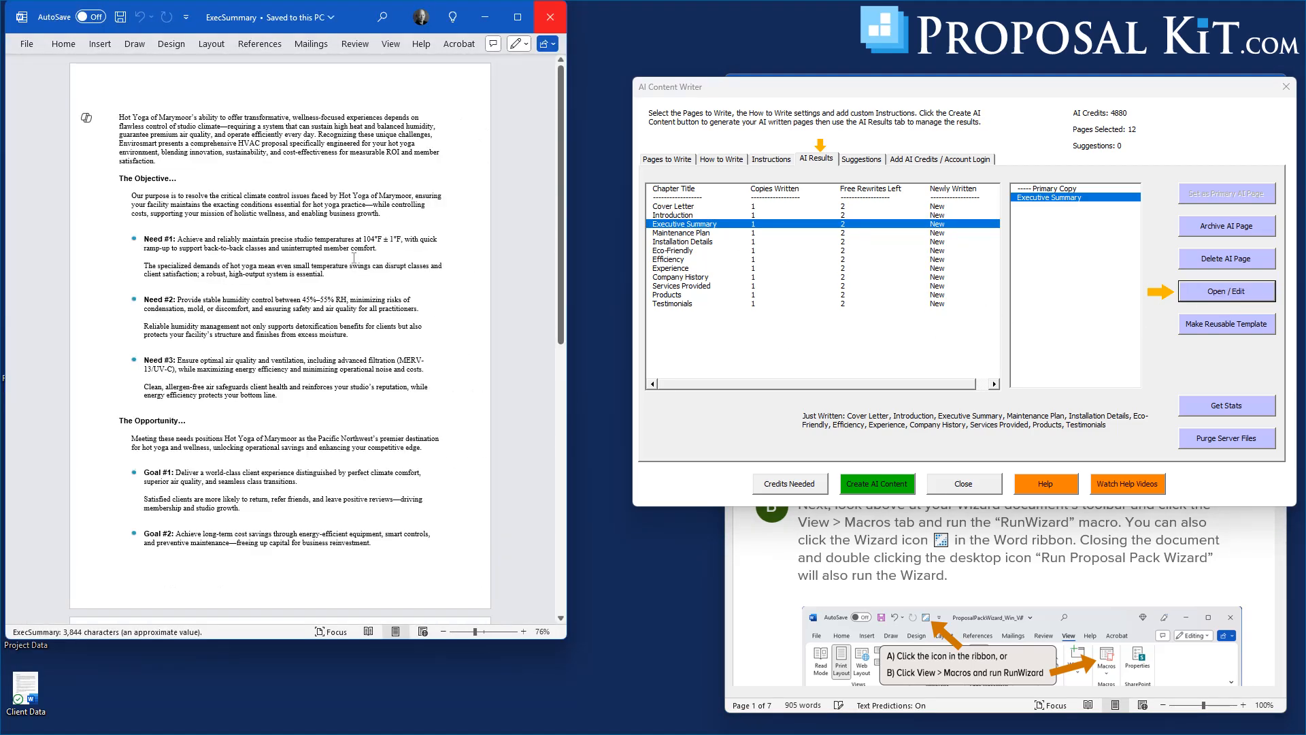
pyautogui.scroll(-15, 197, 330)
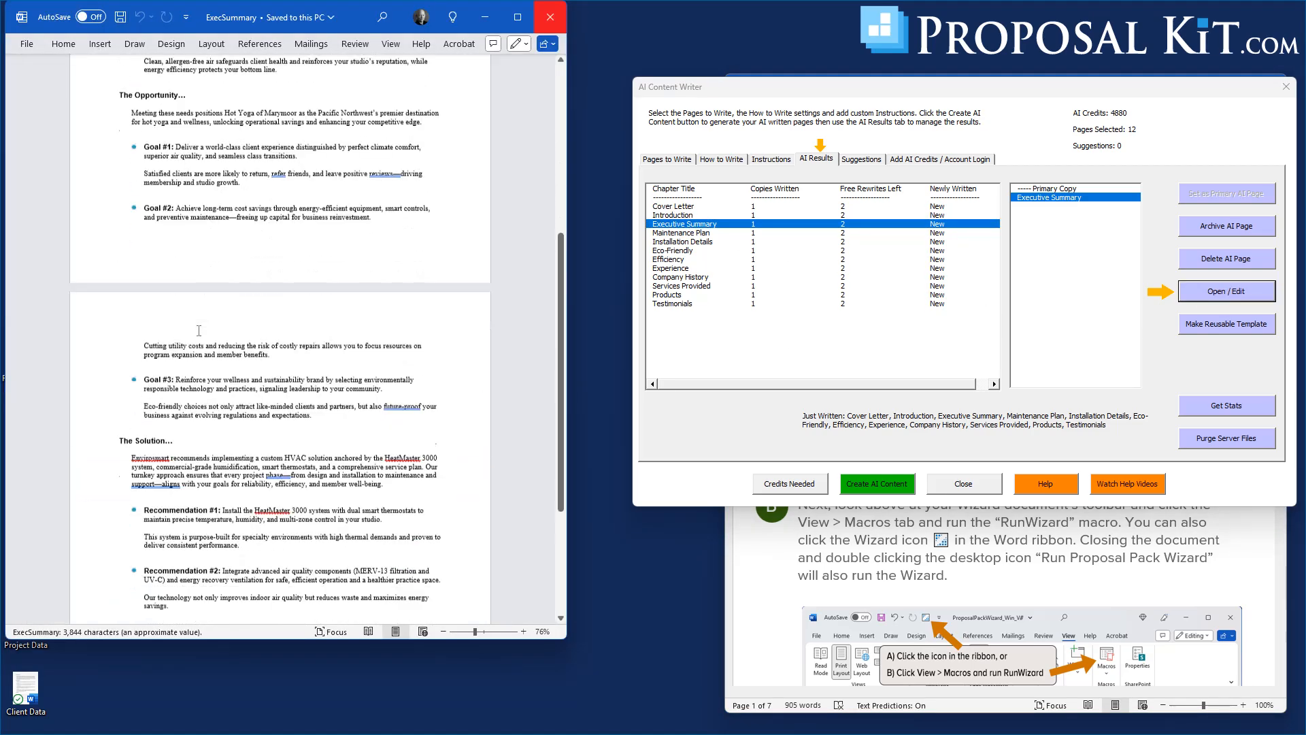
pyautogui.click(549, 17)
# - Open the generated Maintenance Plan, review it through its closing notes, and close it
pyautogui.click(672, 234)
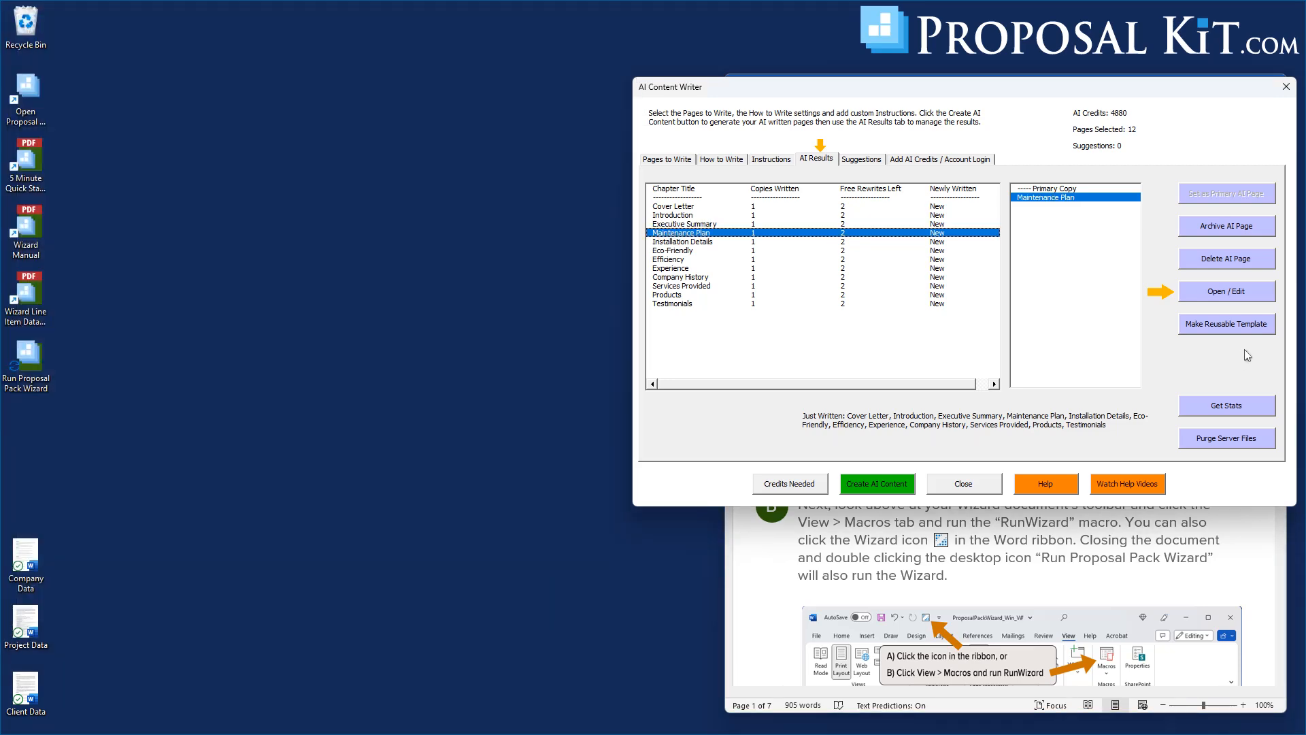
pyautogui.click(1225, 291)
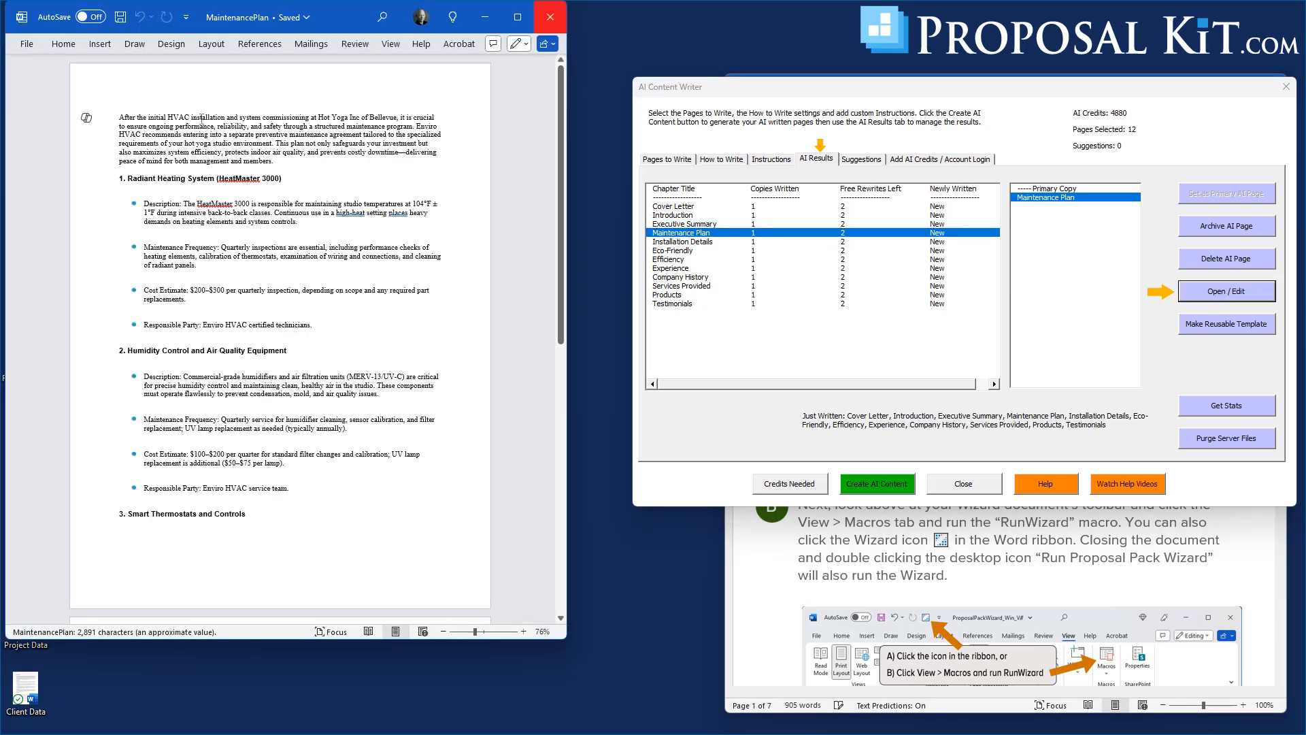
pyautogui.scroll(-10, 206, 403)
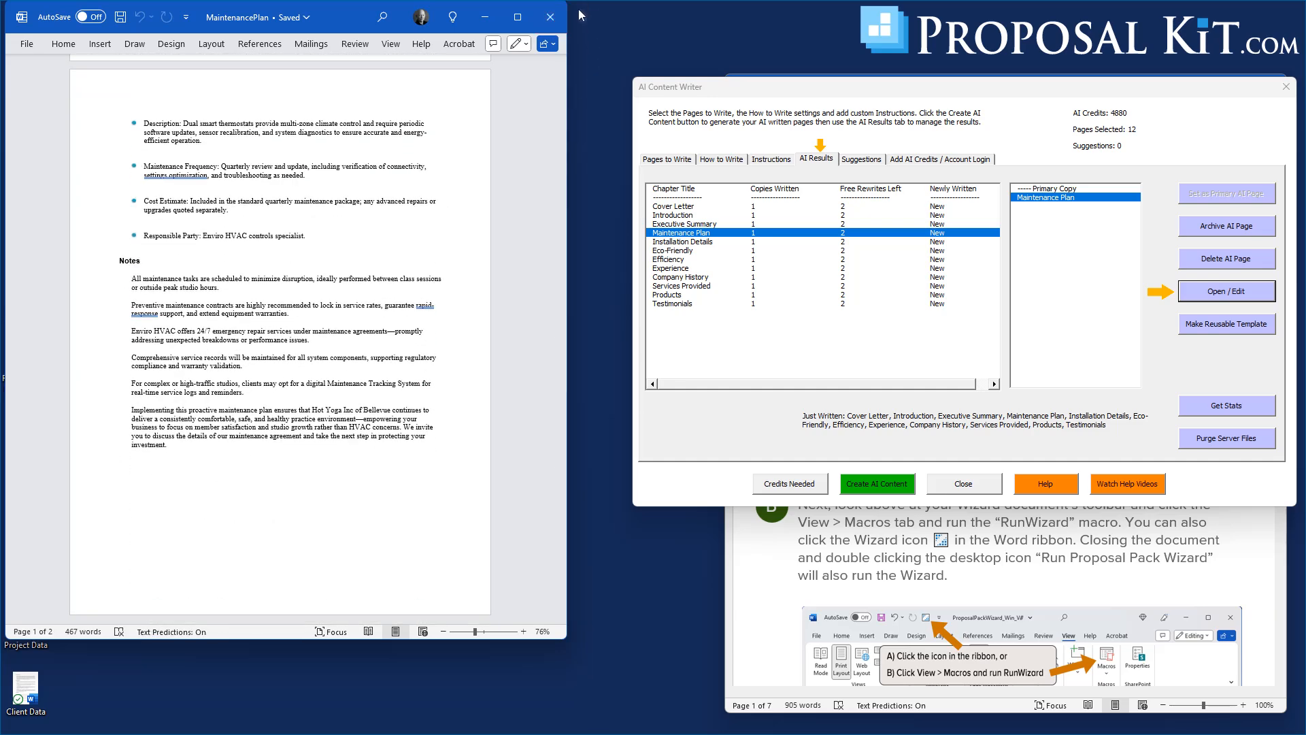
pyautogui.click(550, 16)
# - Open the generated Installation Details chapter, review it through its last page, and close it
pyautogui.click(674, 242)
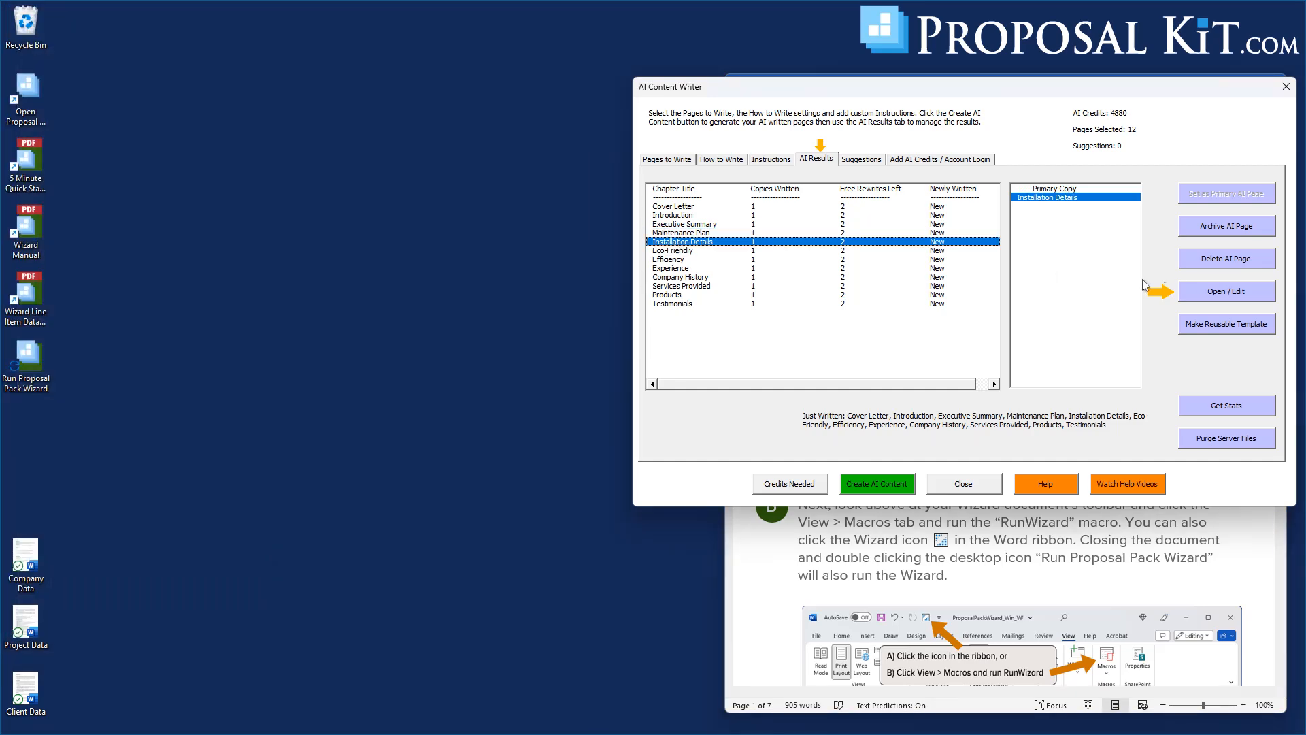
pyautogui.click(1217, 299)
pyautogui.scroll(-15, 189, 181)
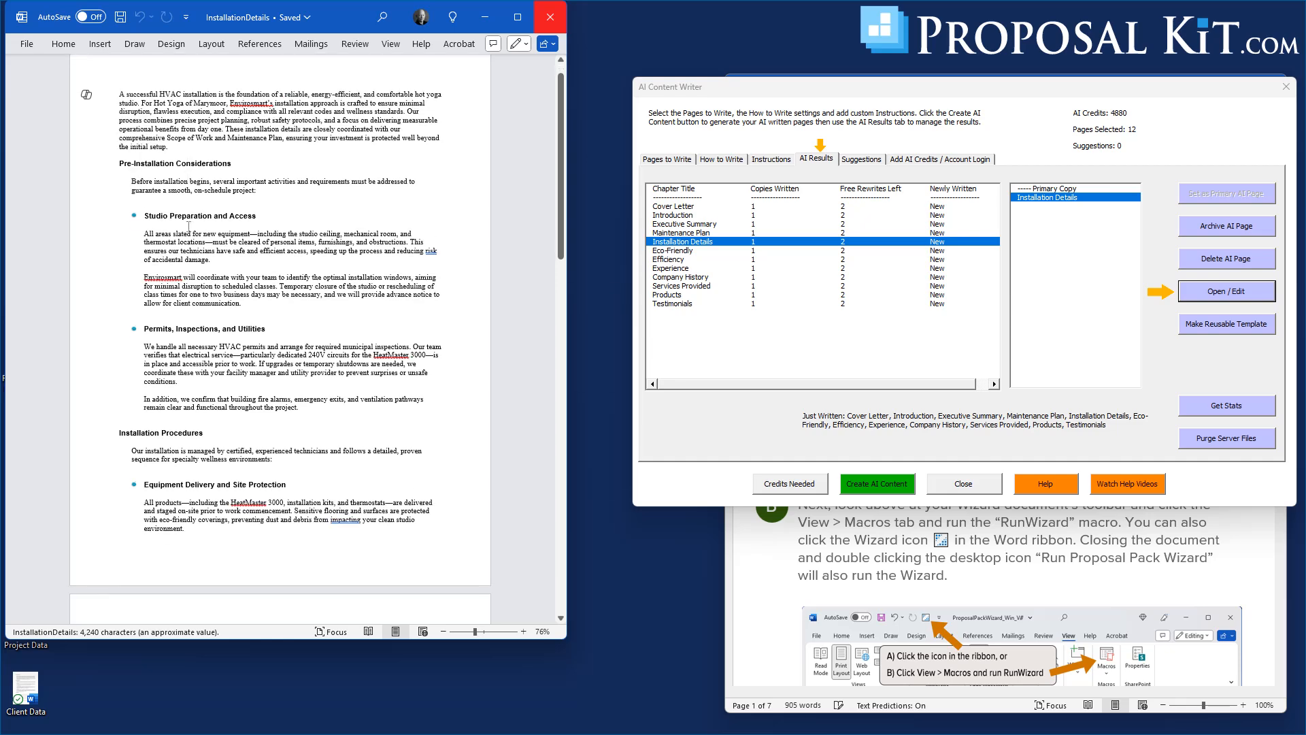
pyautogui.scroll(-10, 203, 317)
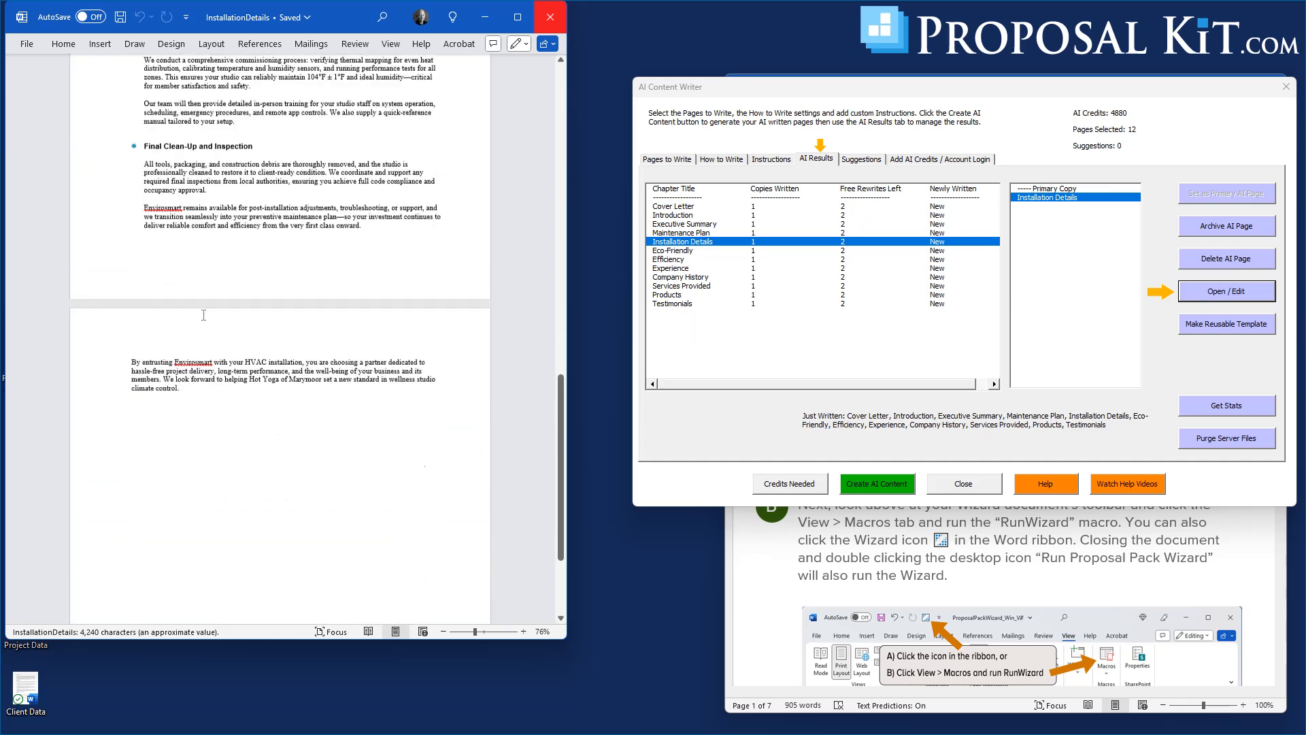
pyautogui.click(547, 22)
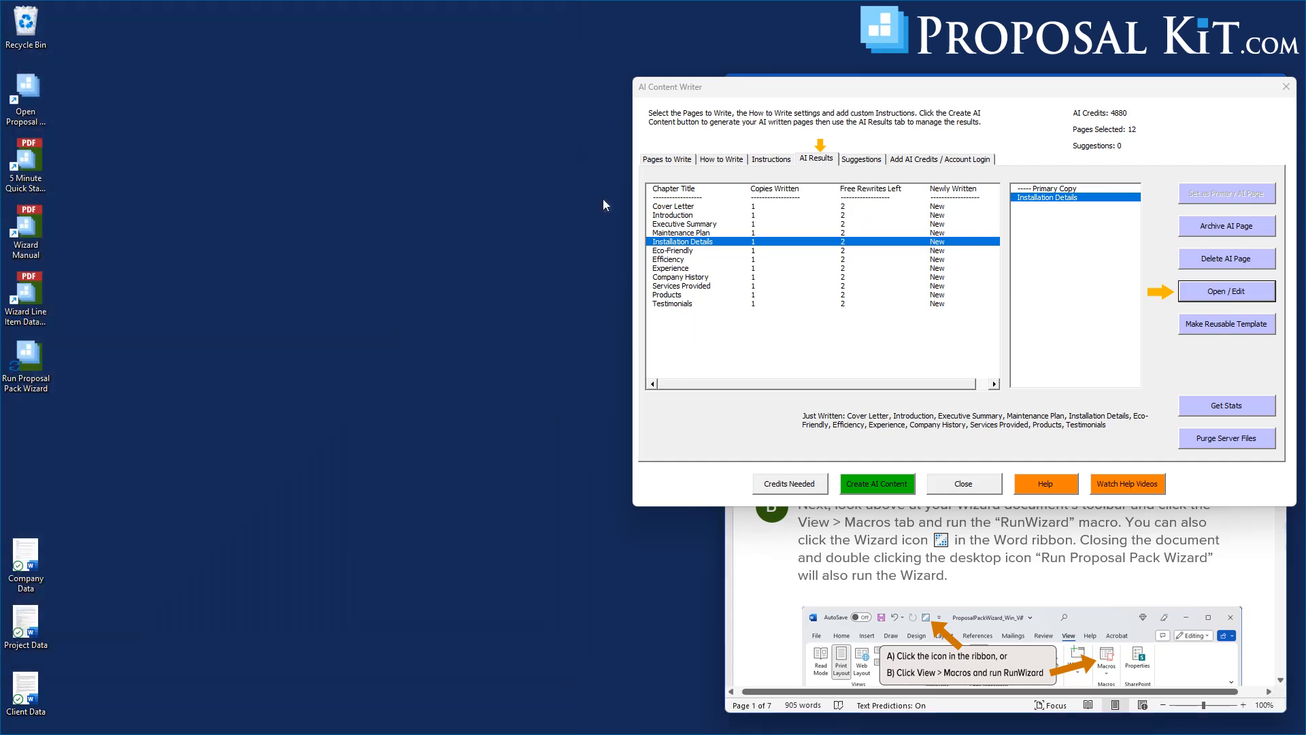
# - Open the generated Eco-Friendly chapter, review its sections, and close it
pyautogui.click(664, 251)
pyautogui.click(1196, 293)
pyautogui.moveTo(351, 16); pyautogui.dragTo(422, 34)
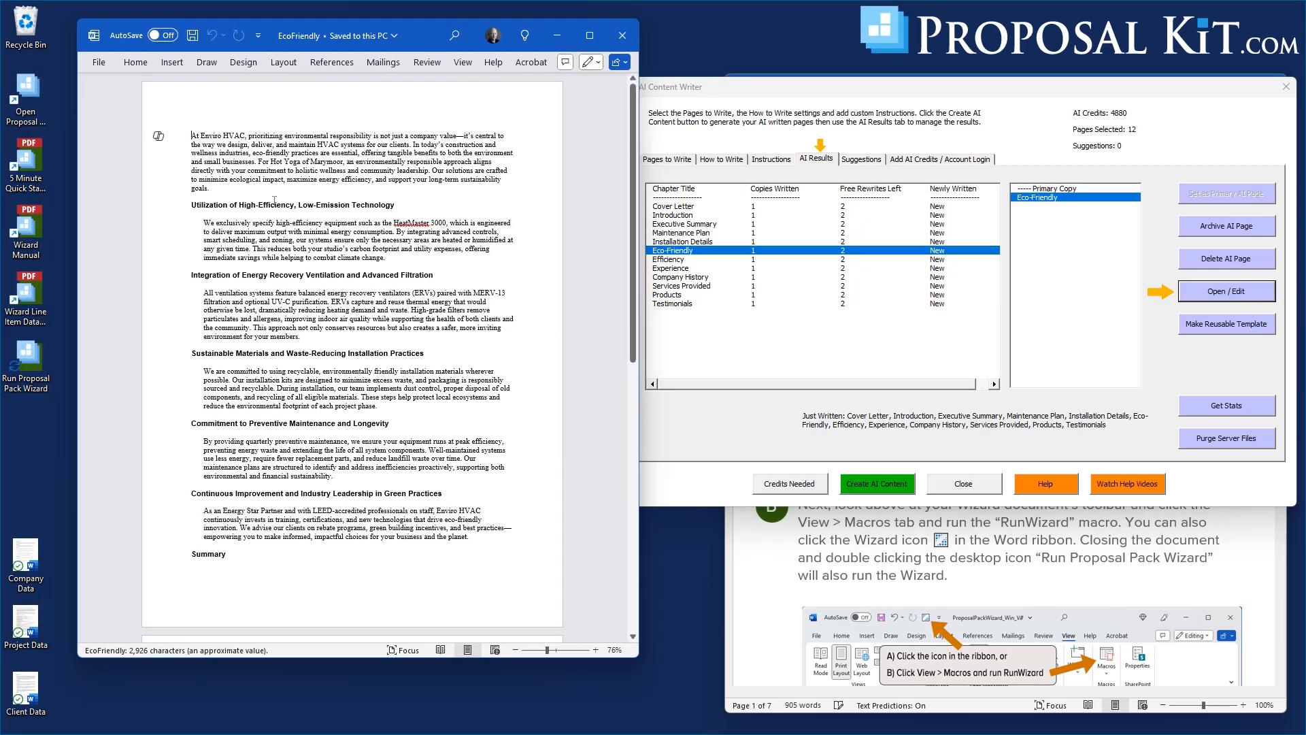
pyautogui.scroll(-4, 260, 289)
pyautogui.scroll(2, 260, 290)
pyautogui.scroll(1, 260, 289)
pyautogui.click(622, 35)
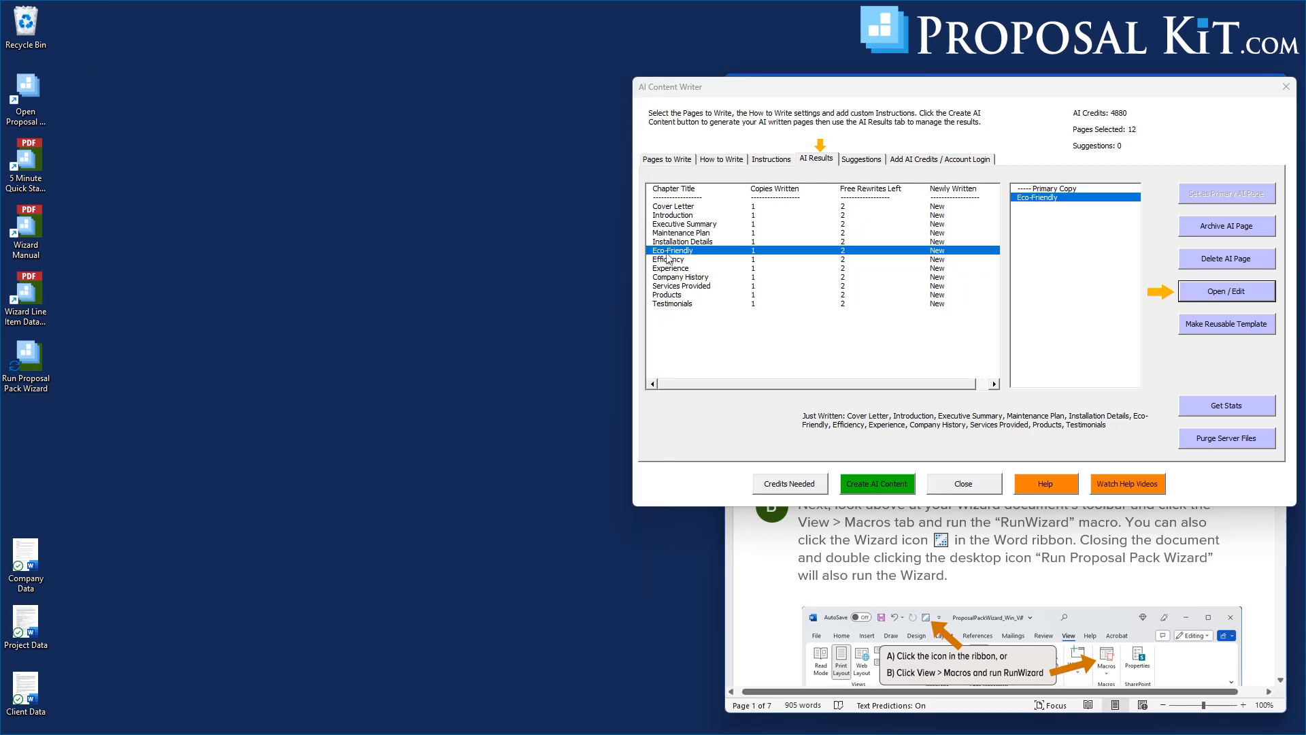
# - Open the generated Products chapter, review the product descriptions and summary, and close it
pyautogui.click(665, 296)
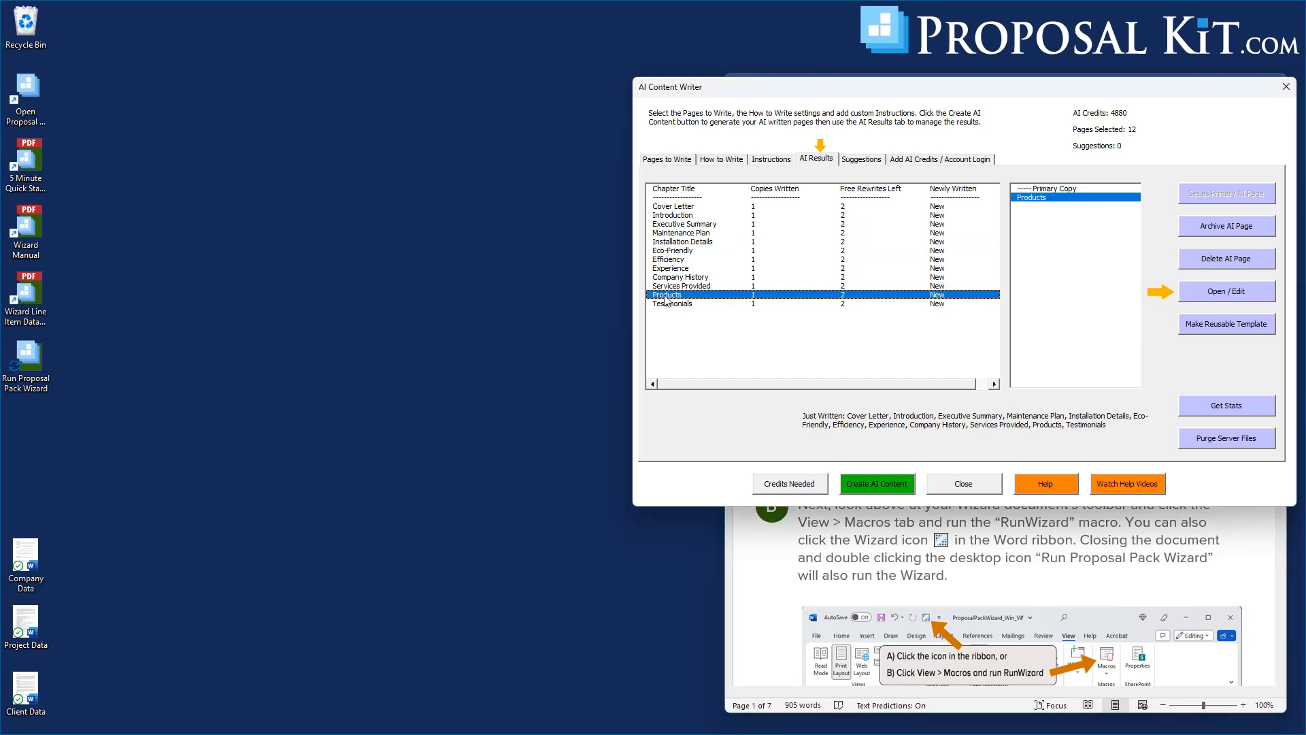
pyautogui.click(1212, 291)
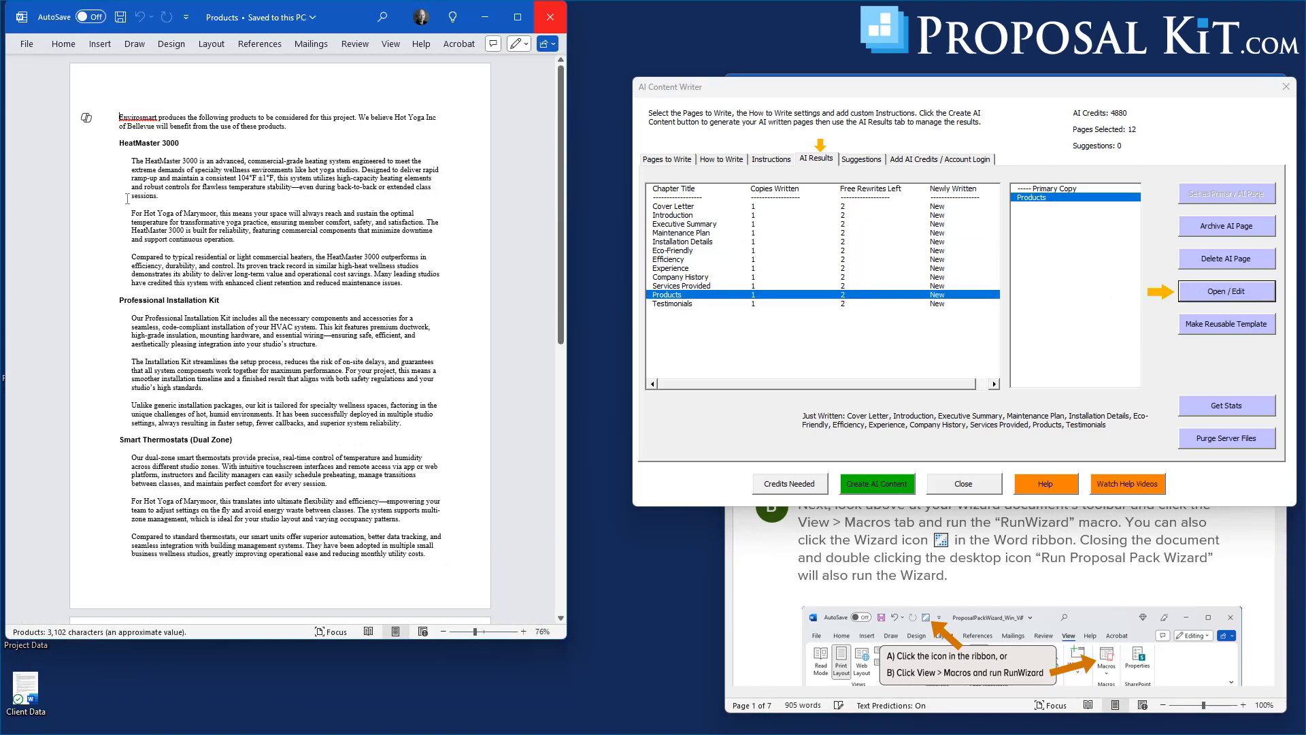
pyautogui.scroll(-6, 232, 195)
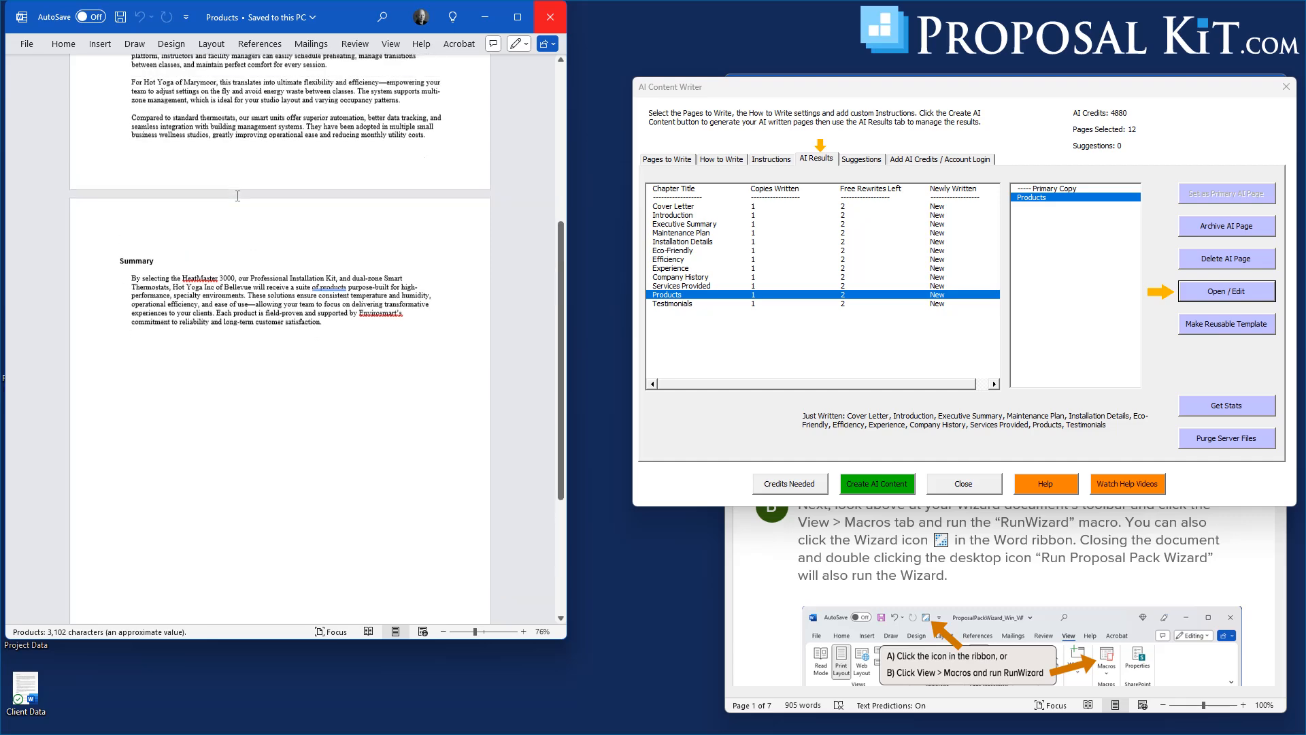
pyautogui.scroll(6, 237, 194)
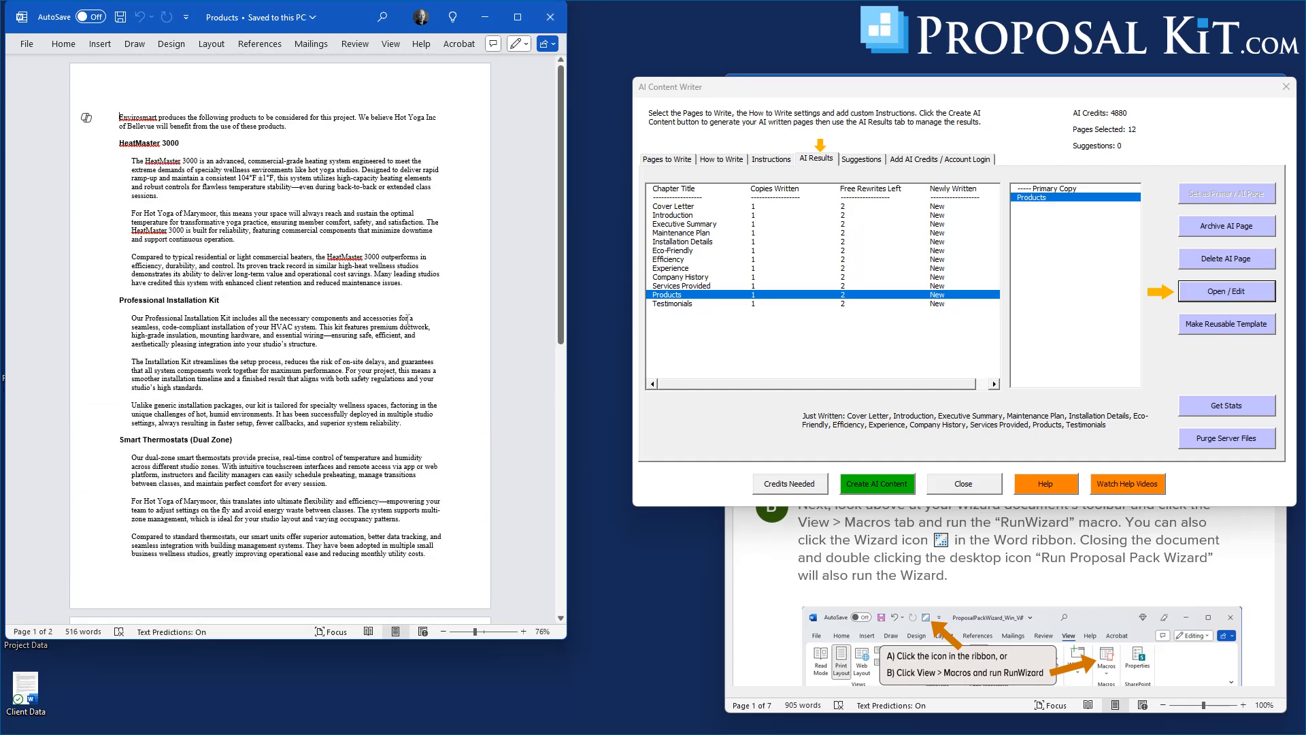
pyautogui.moveTo(343, 16); pyautogui.dragTo(422, 33)
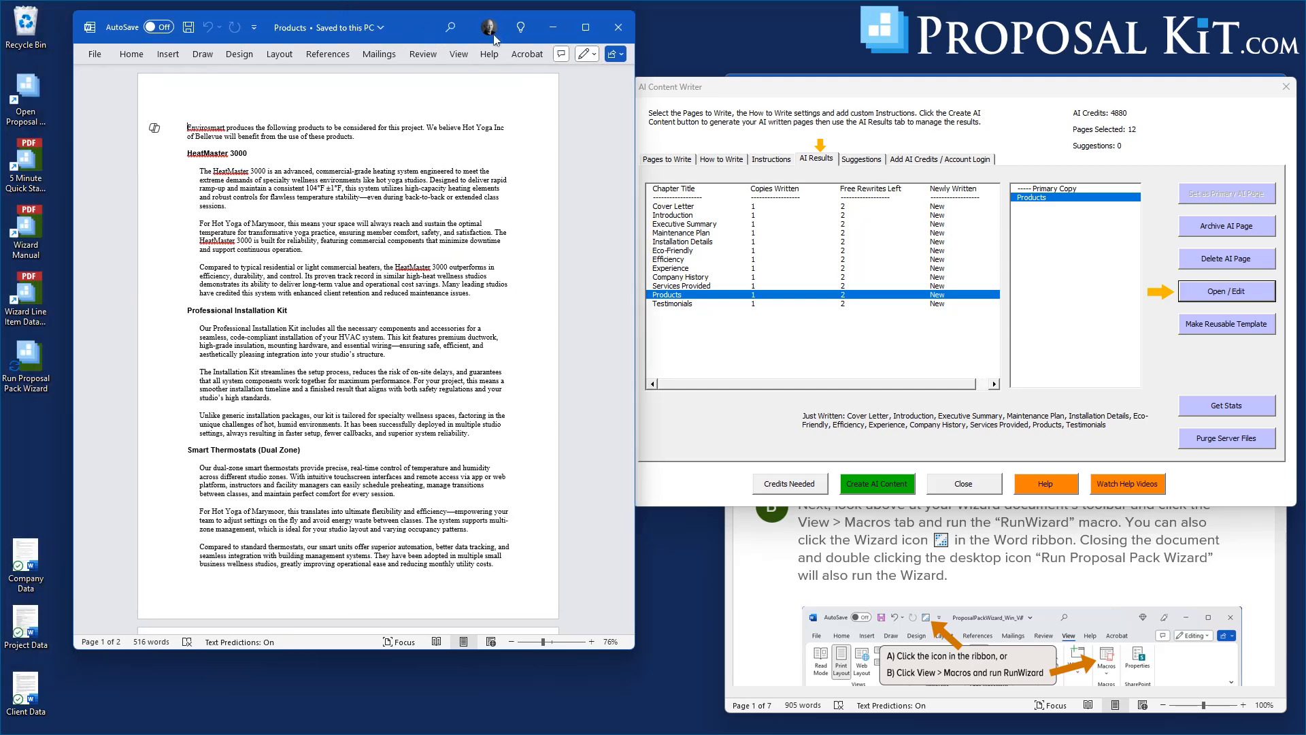
pyautogui.click(616, 28)
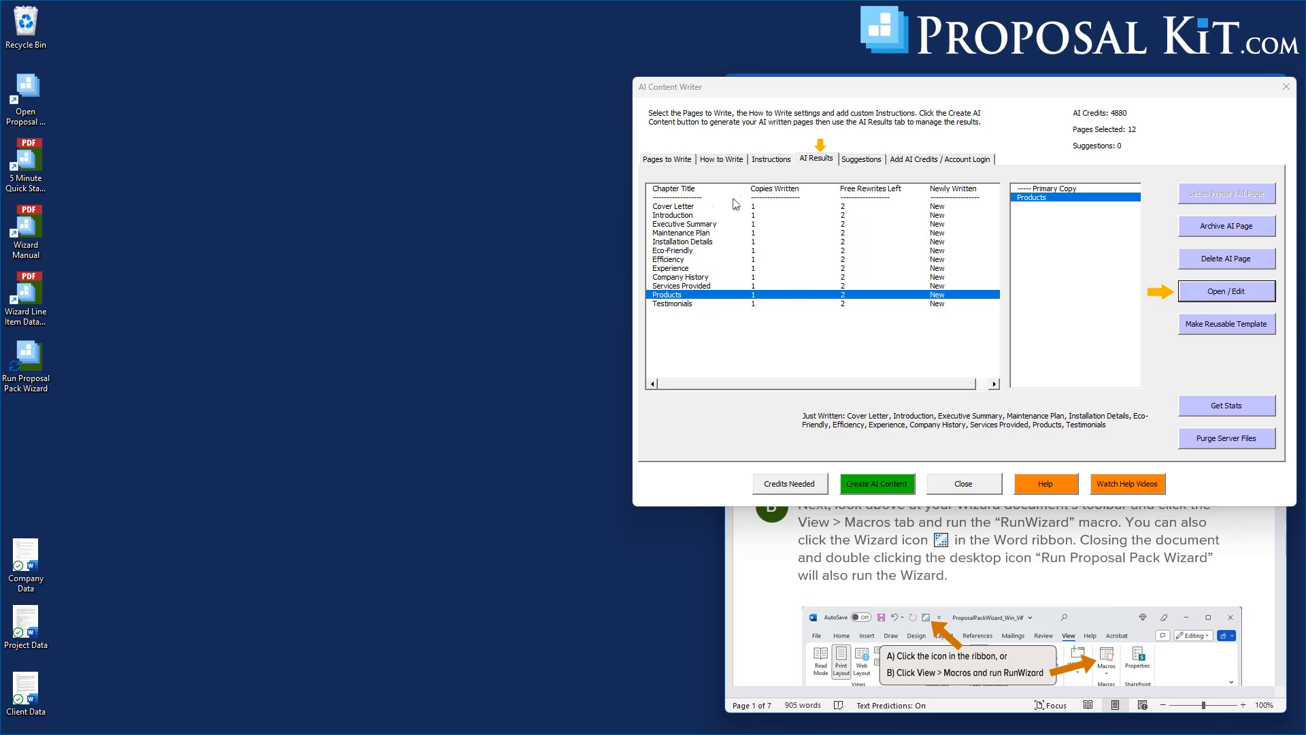
# - Clear the selection of all pages to write and return to the list of AI results
pyautogui.click(668, 159)
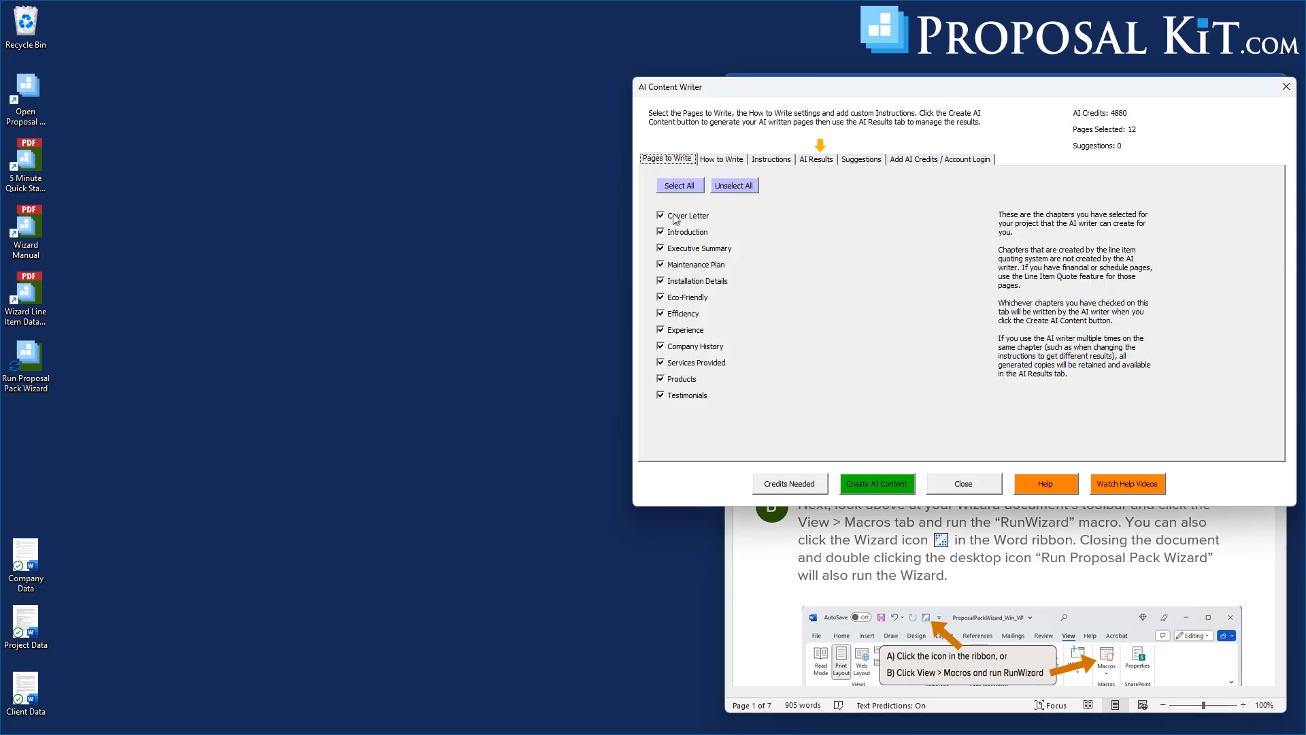
pyautogui.click(747, 189)
pyautogui.click(662, 216)
pyautogui.click(660, 216)
pyautogui.click(812, 163)
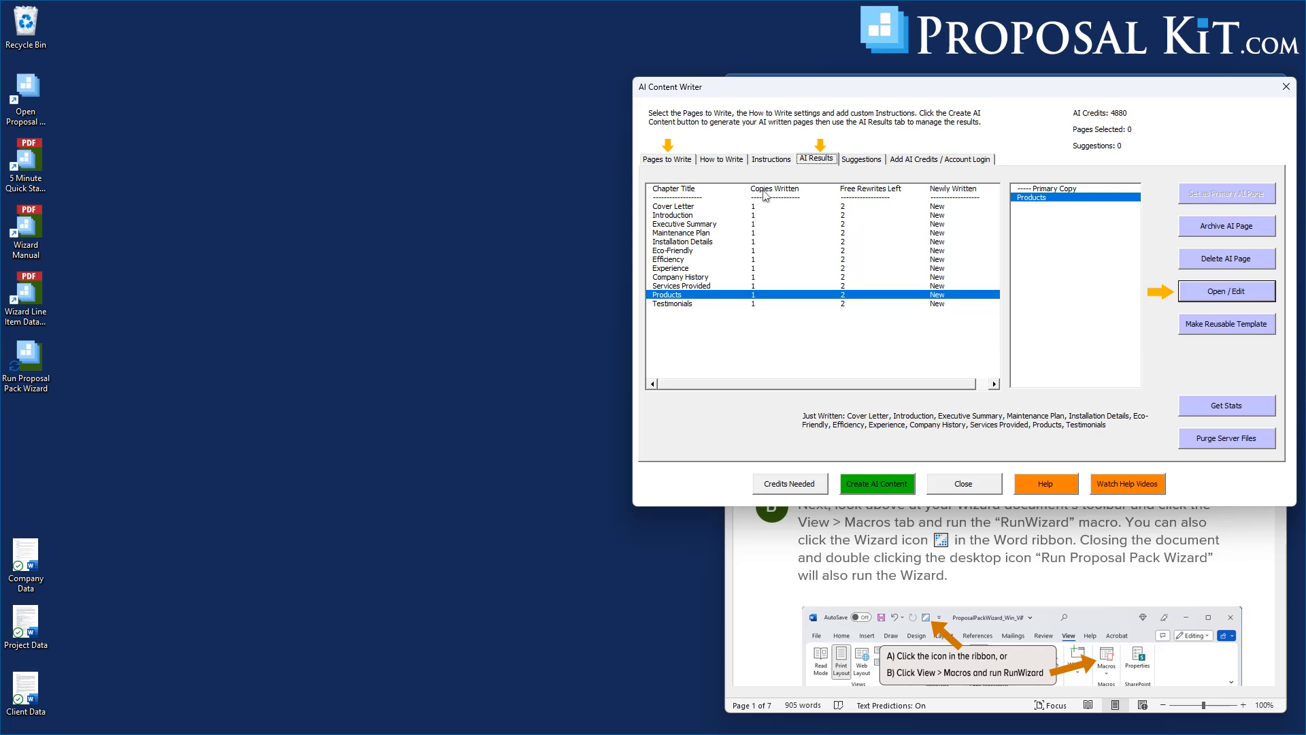
# - Select only Installation Details as the page for the AI Writer to rewrite
pyautogui.click(669, 243)
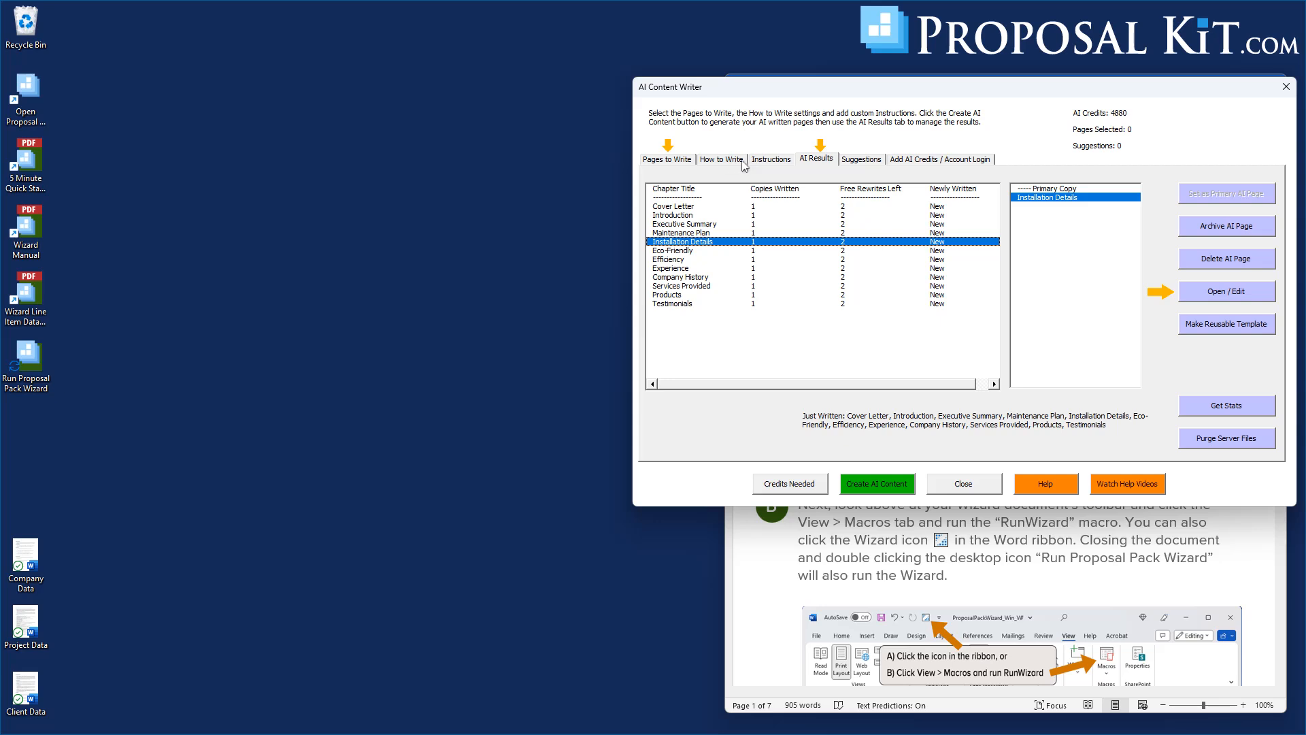
pyautogui.click(767, 160)
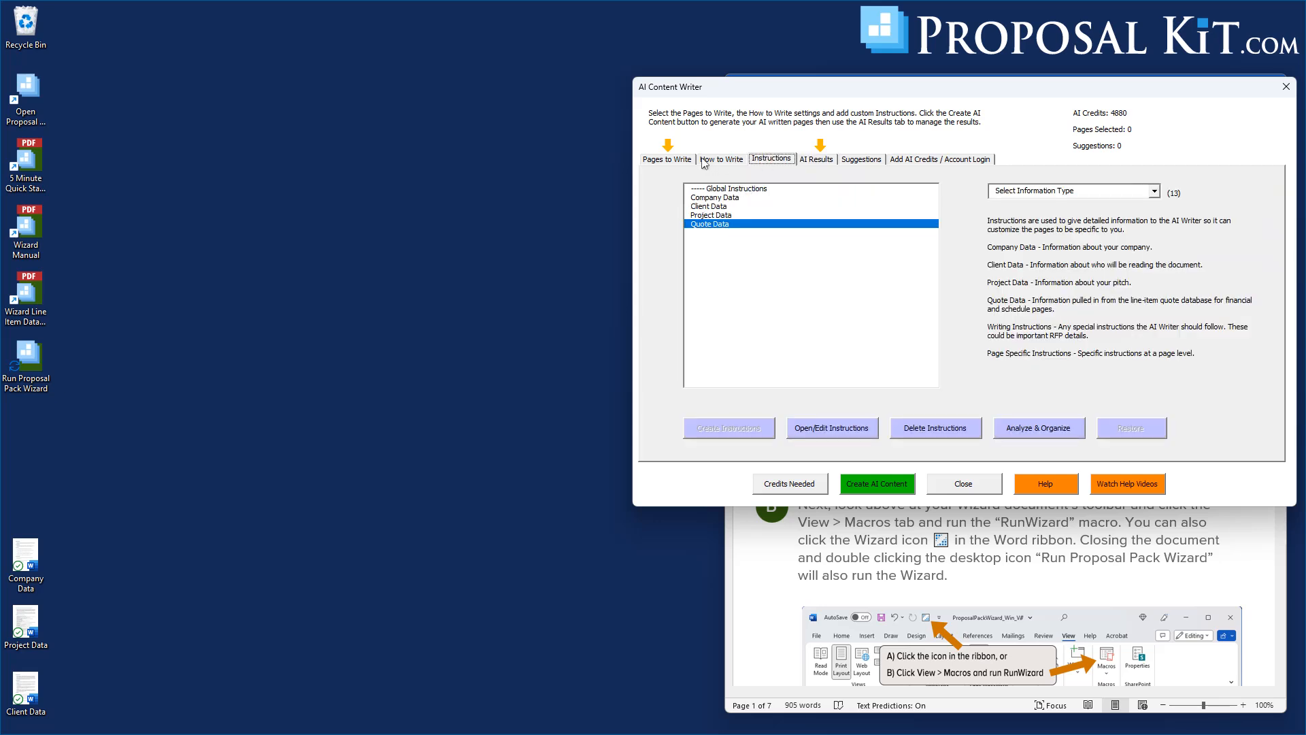
pyautogui.click(666, 161)
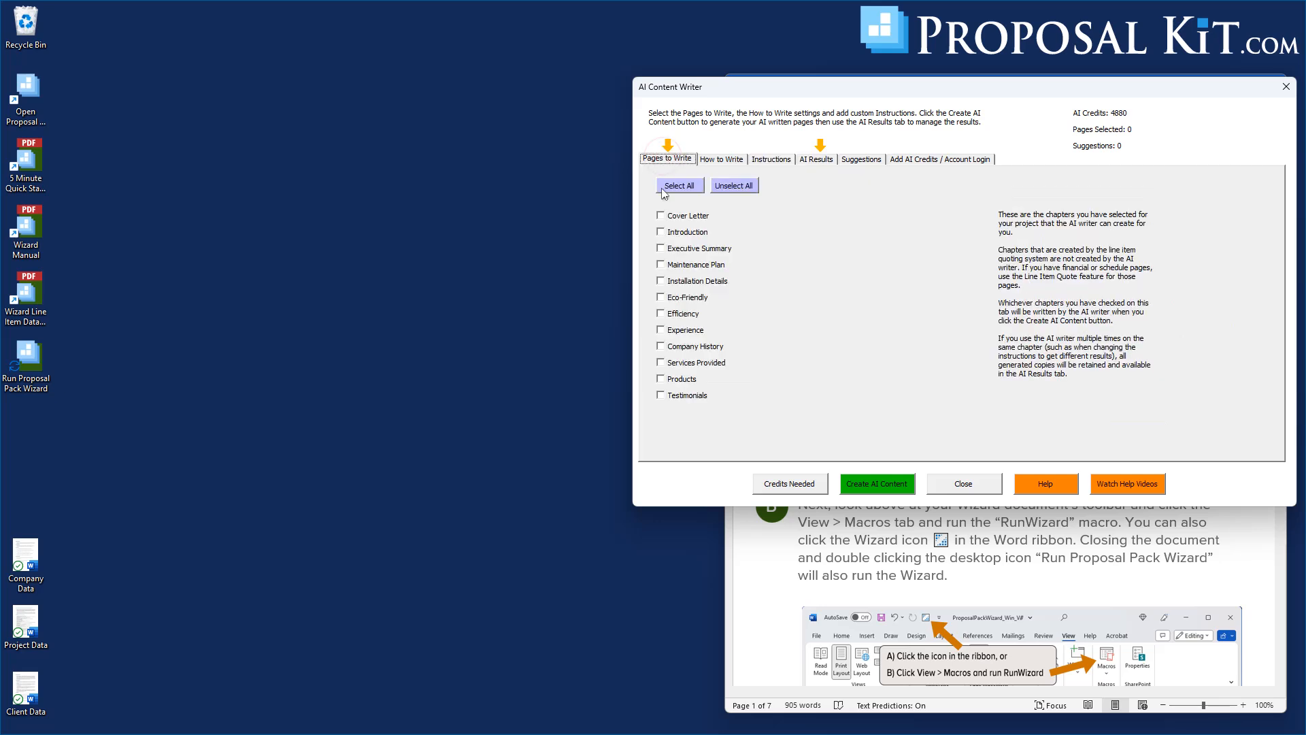
pyautogui.click(671, 283)
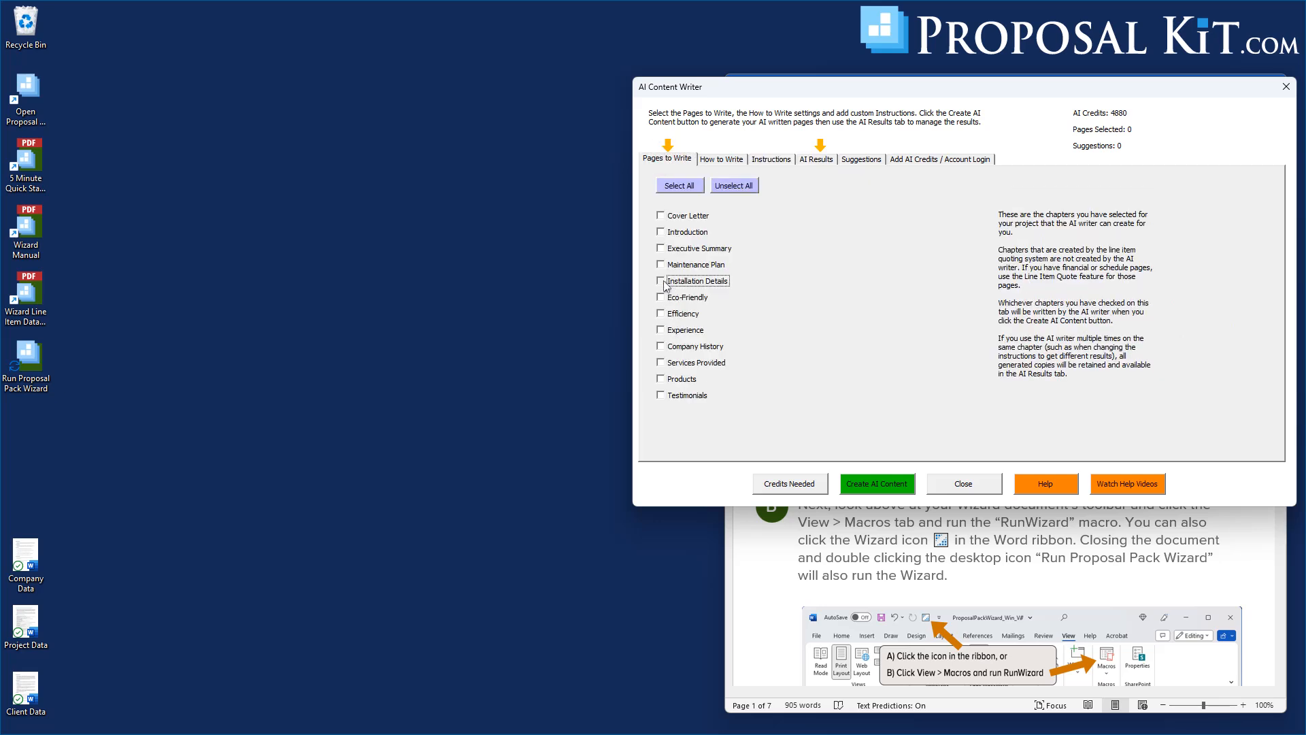
# - Set the writing model to Reasoning #1 (2 credits/page) and the narrative to Favor long text
pyautogui.click(722, 159)
pyautogui.click(1044, 219)
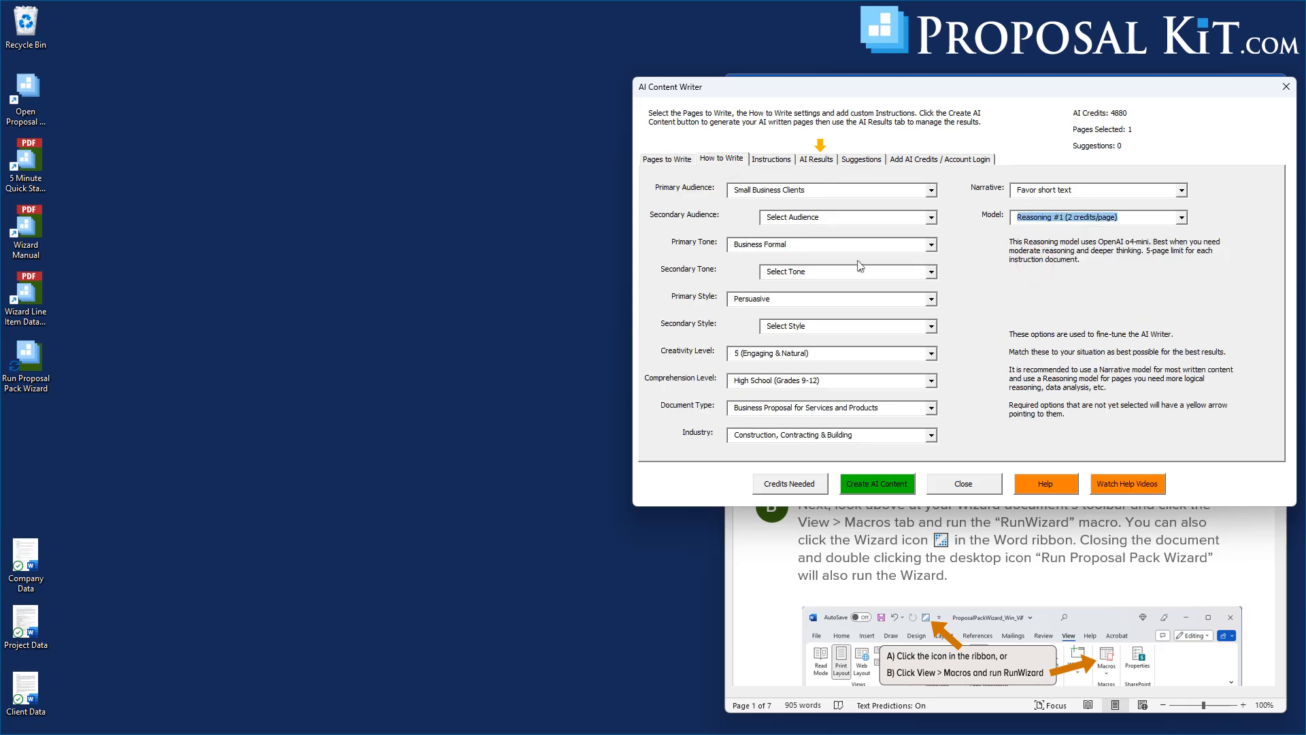
pyautogui.click(1079, 192)
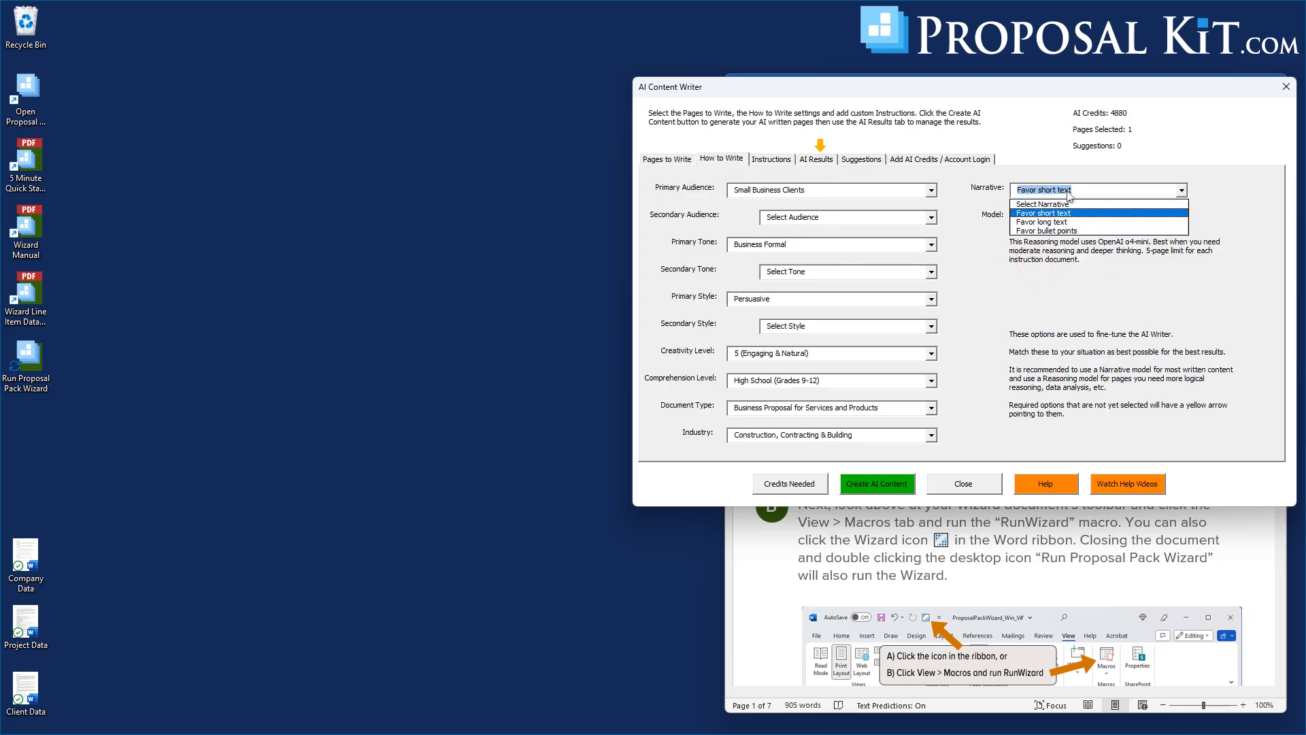
pyautogui.click(1044, 223)
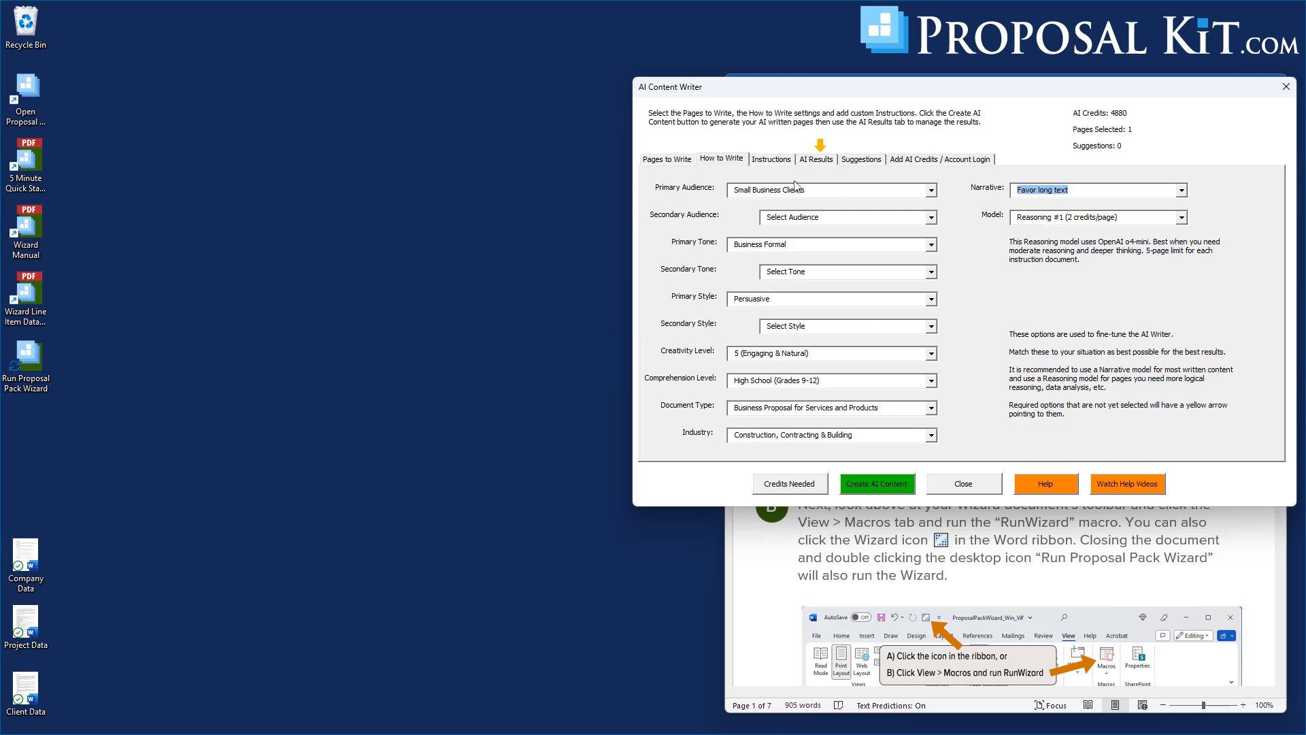
# - Turn on AI Writer suggestions for additional chapters
pyautogui.click(816, 160)
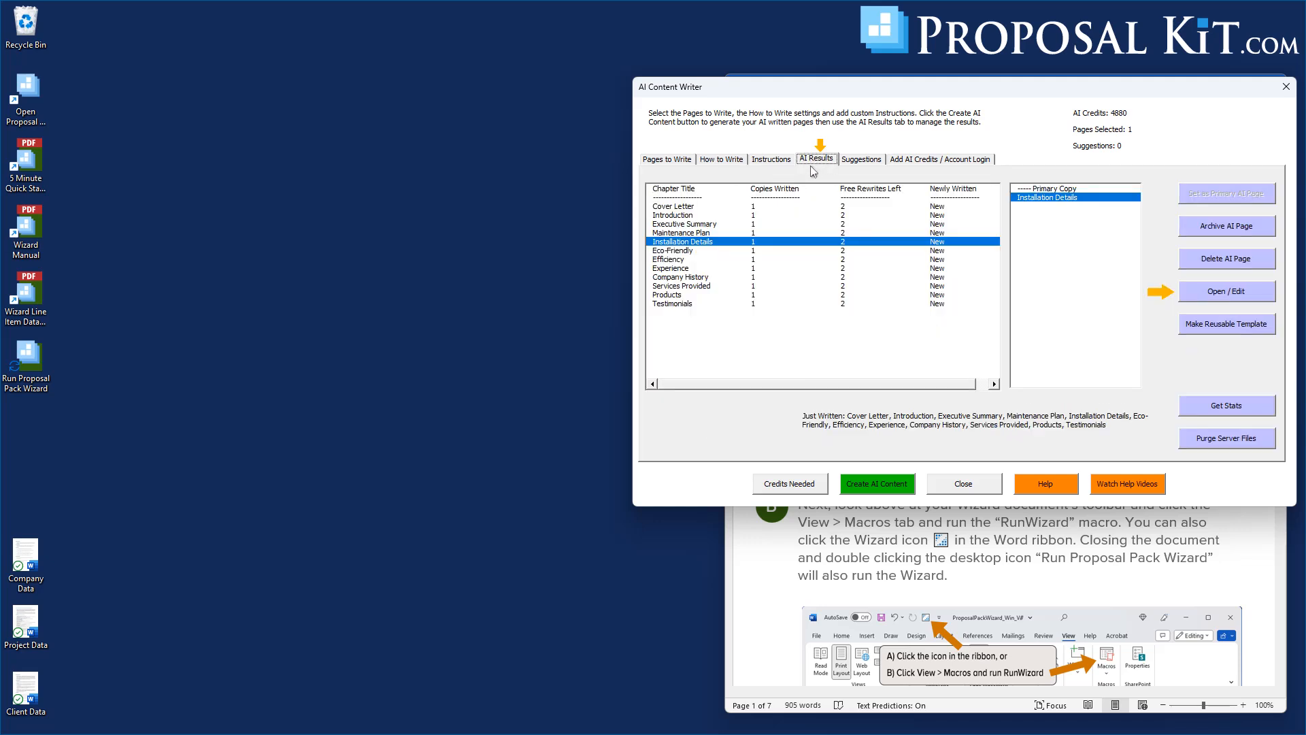
pyautogui.click(870, 166)
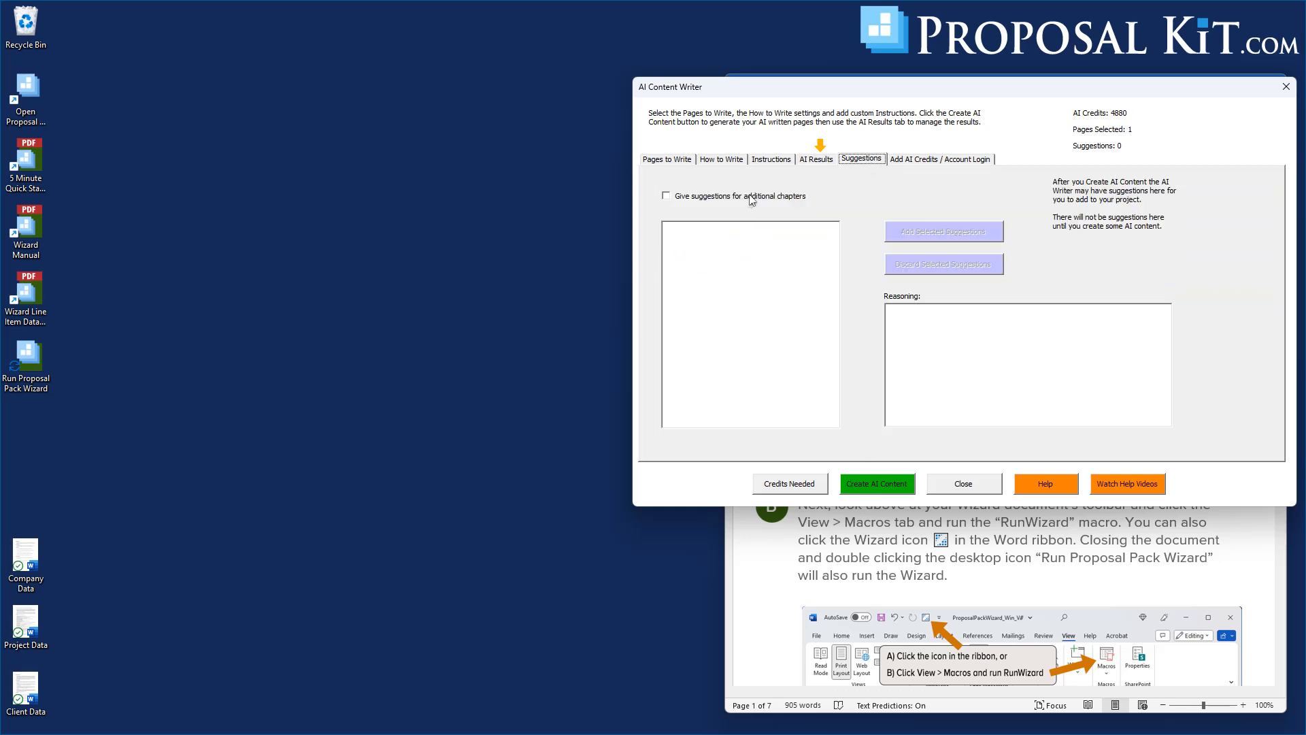
pyautogui.click(732, 198)
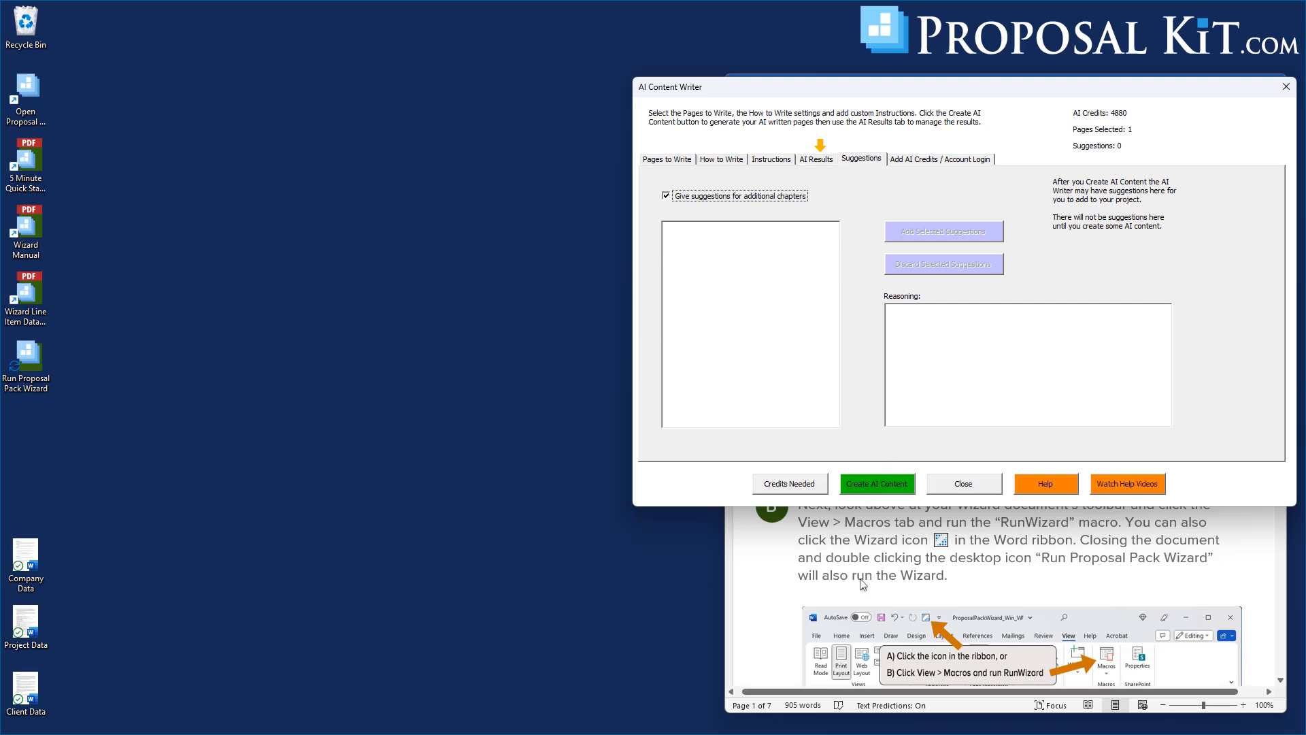
# - Generate new AI content for the Installation Details page, continuing without the optional Writing Instructions
pyautogui.click(868, 485)
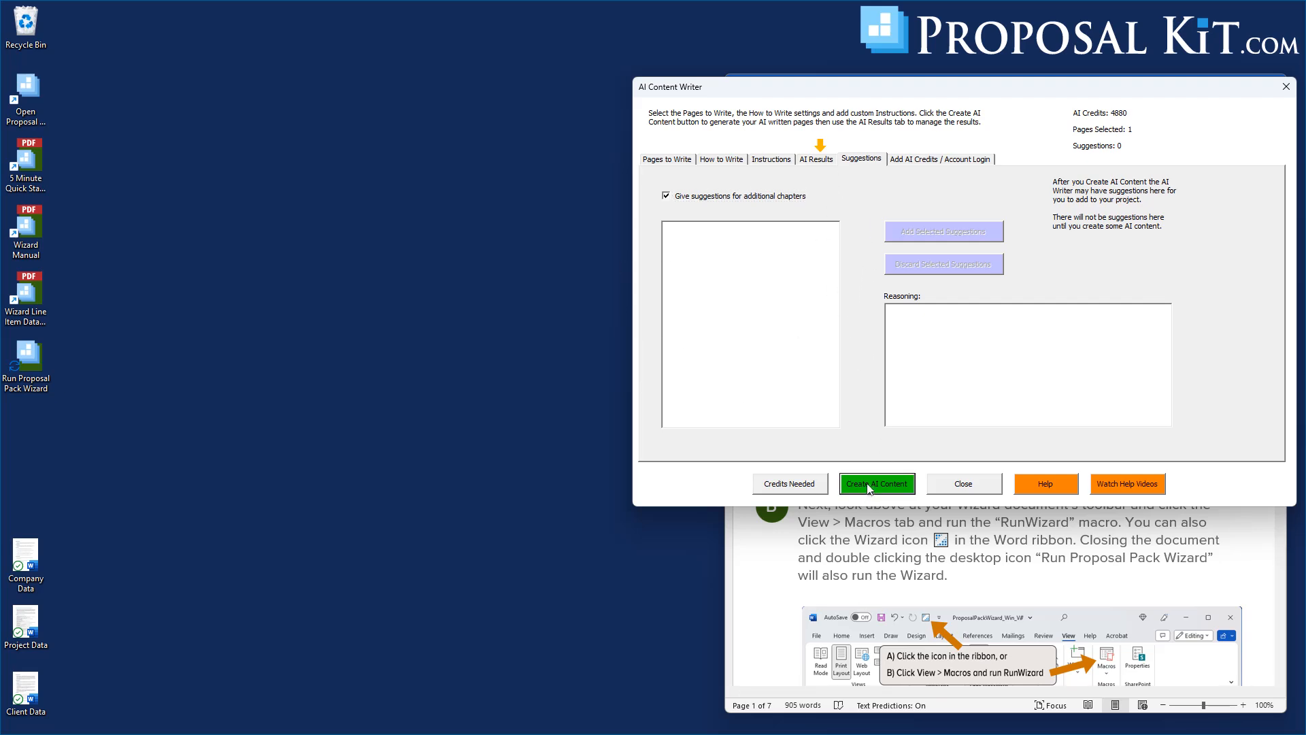
pyautogui.click(884, 384)
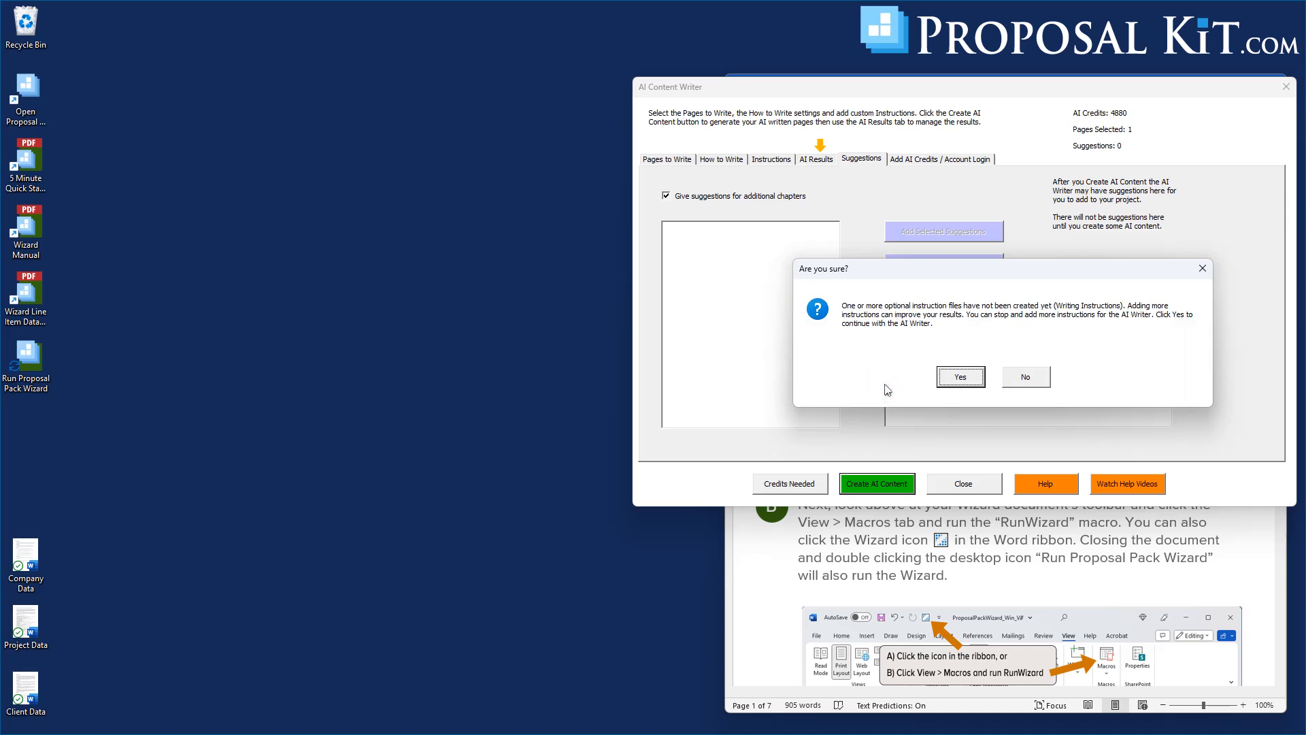
pyautogui.click(952, 378)
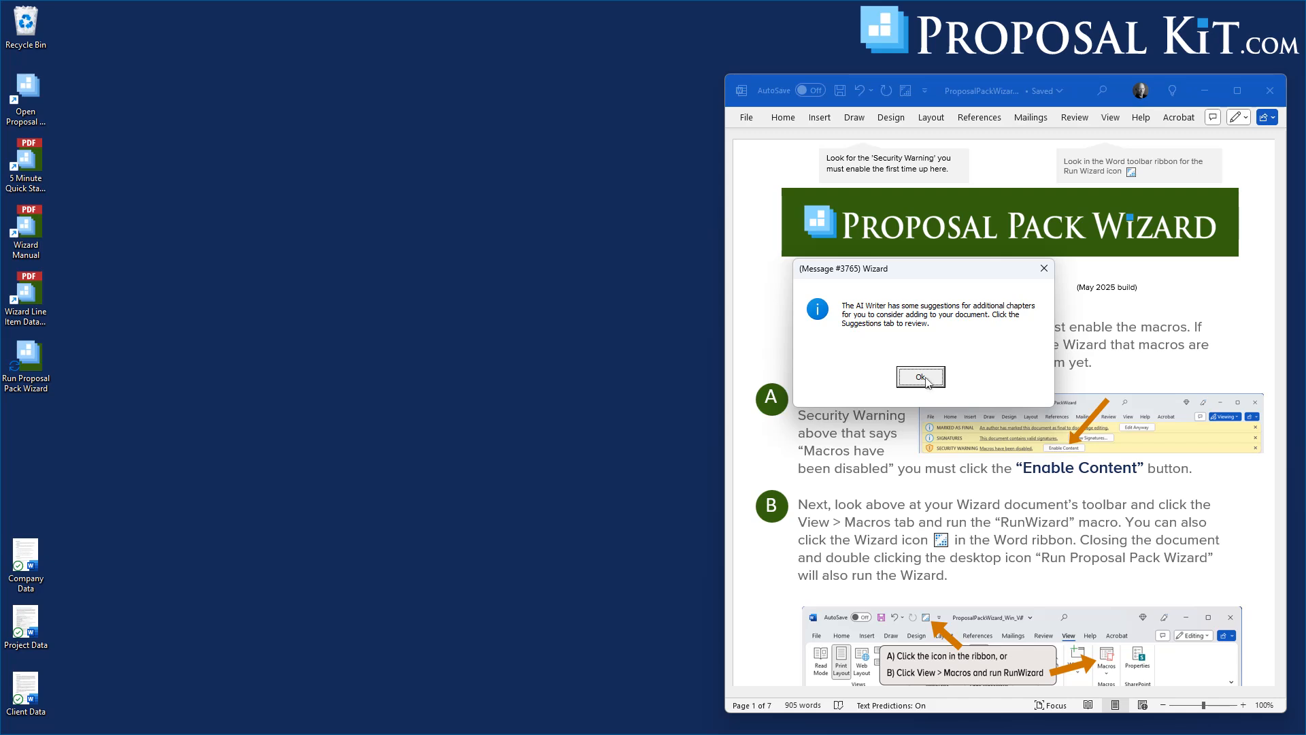
# - Open the primary and archived AI-written copies of the Installation Details page side by side
pyautogui.click(926, 381)
pyautogui.click(998, 376)
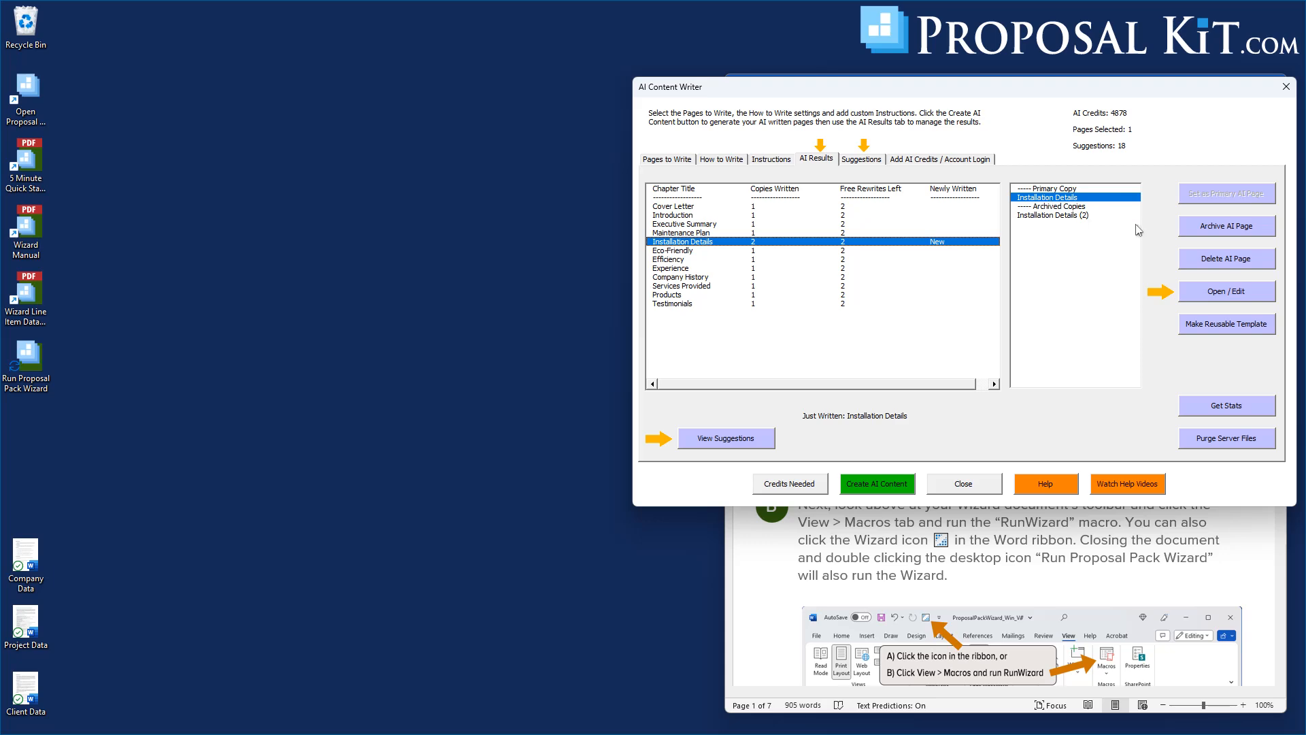
pyautogui.click(1208, 295)
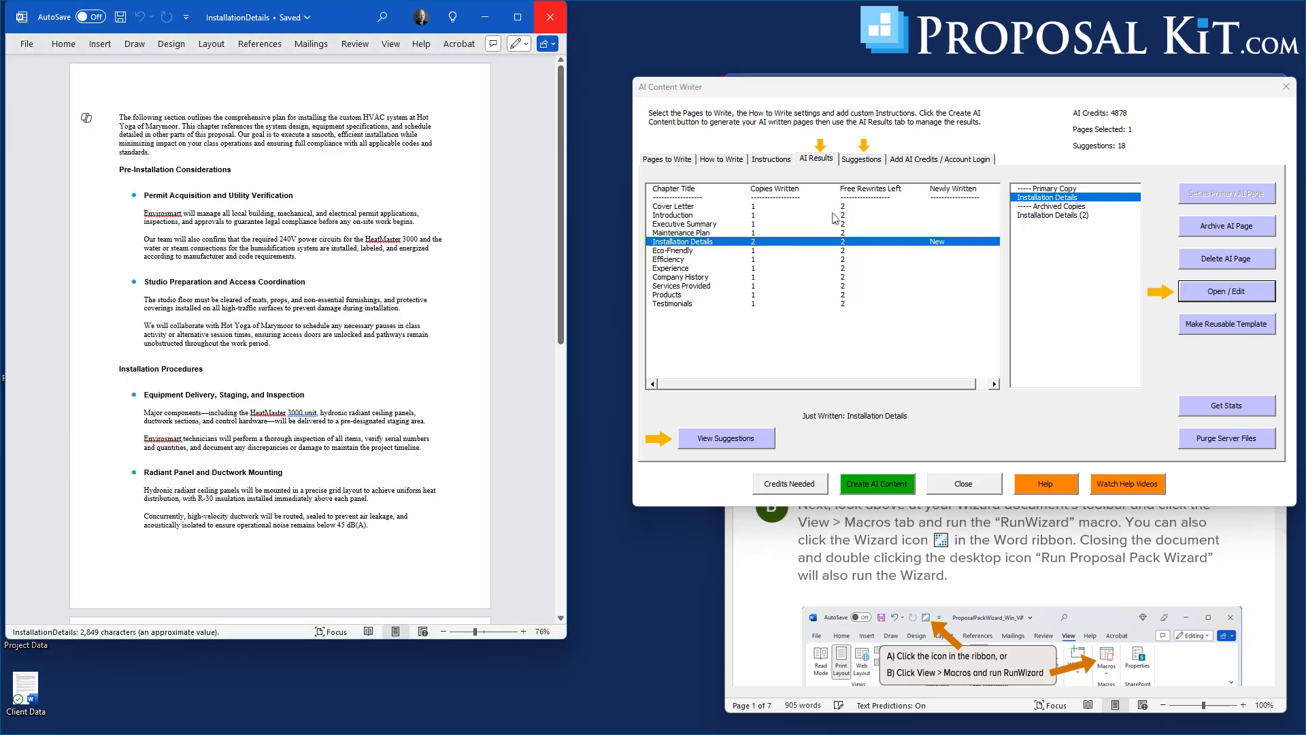
pyautogui.click(1048, 215)
pyautogui.click(1199, 297)
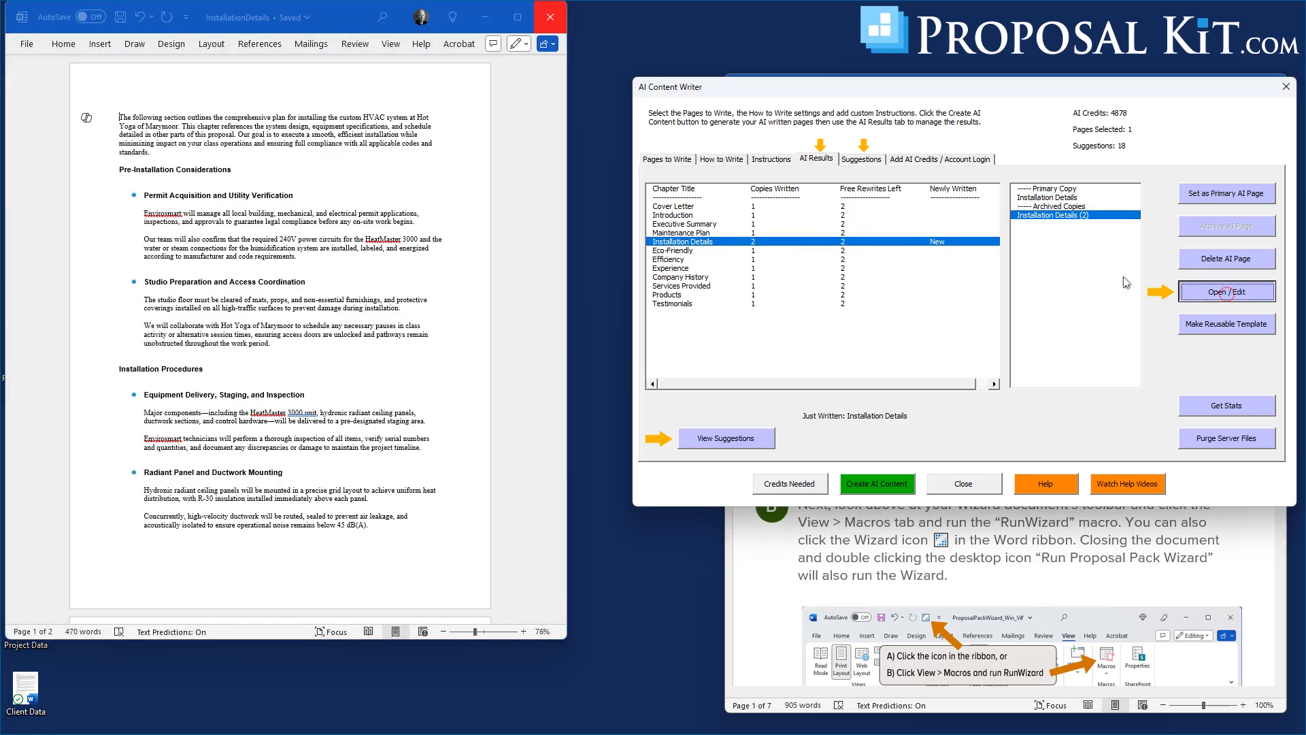
pyautogui.moveTo(357, 41); pyautogui.dragTo(983, 68)
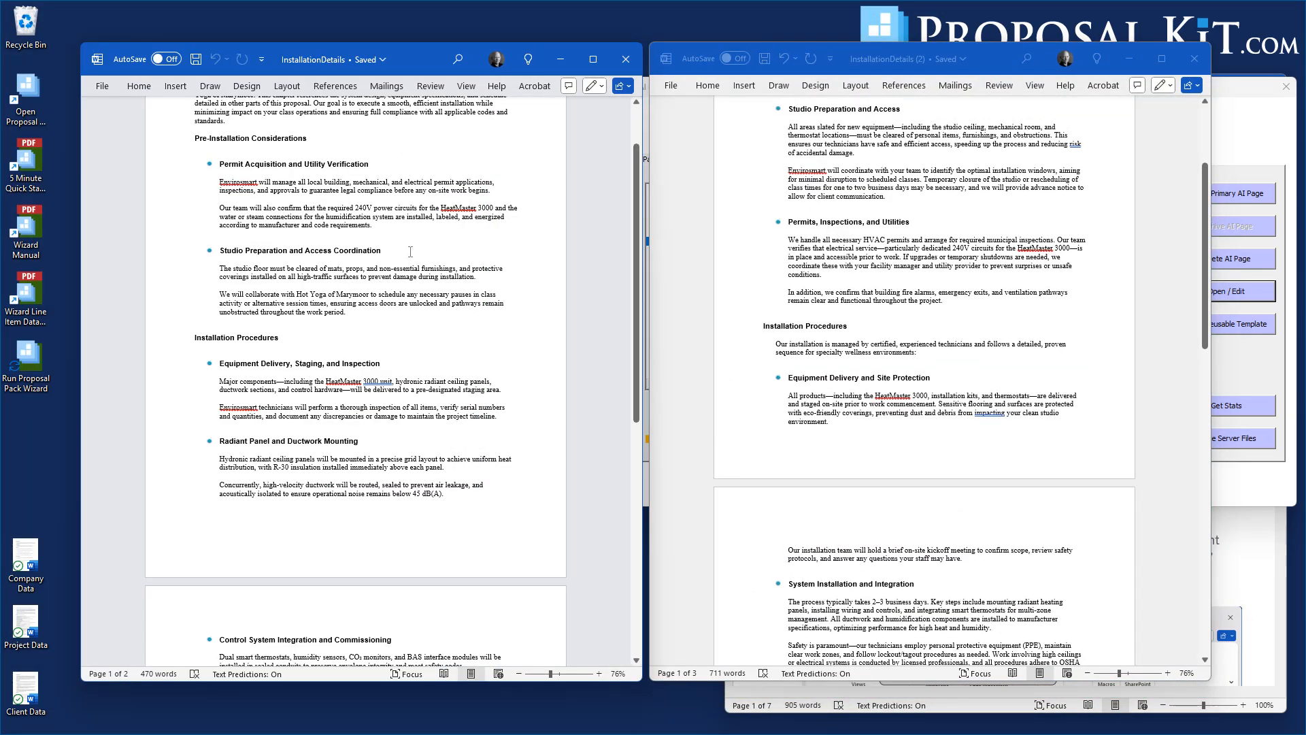
# - Review the new Installation Details copy from start to end against the archived copy, and close both documents
pyautogui.scroll(2, 412, 251)
pyautogui.scroll(1, 411, 252)
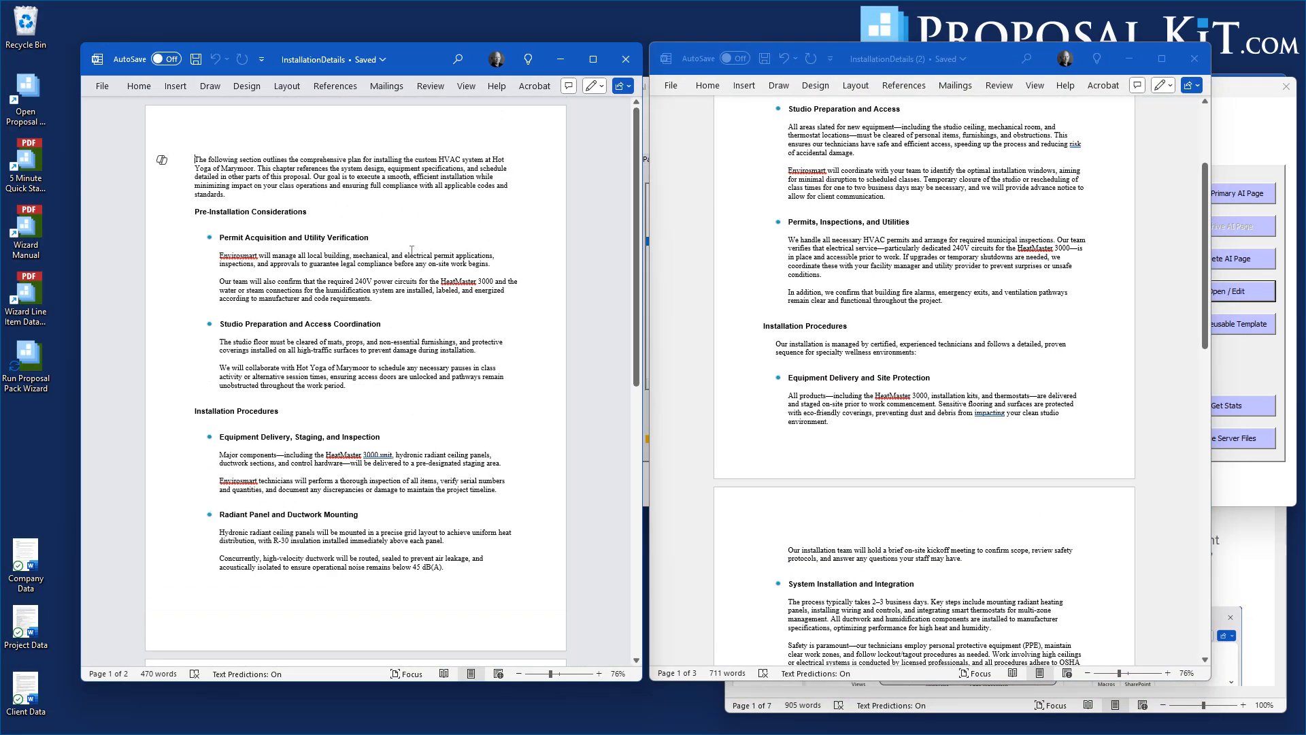
pyautogui.scroll(-10, 357, 336)
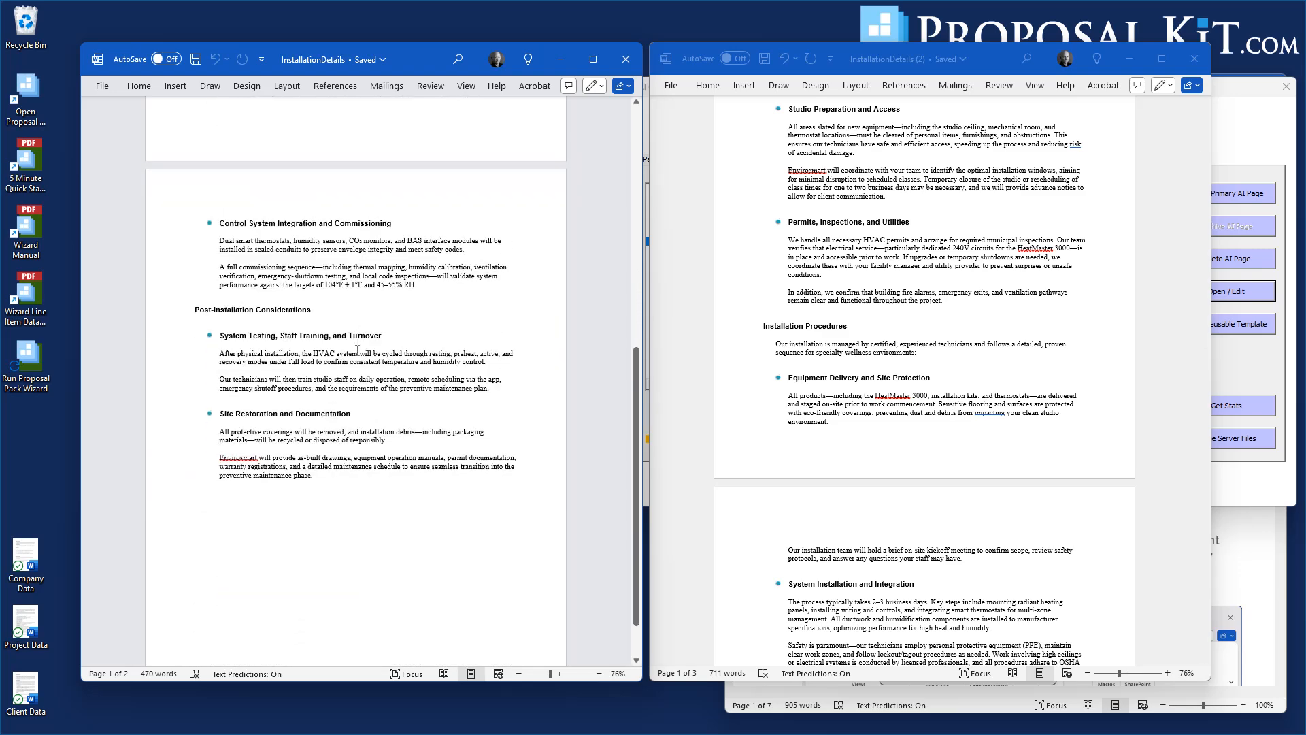
pyautogui.scroll(8, 357, 350)
pyautogui.scroll(2, 357, 350)
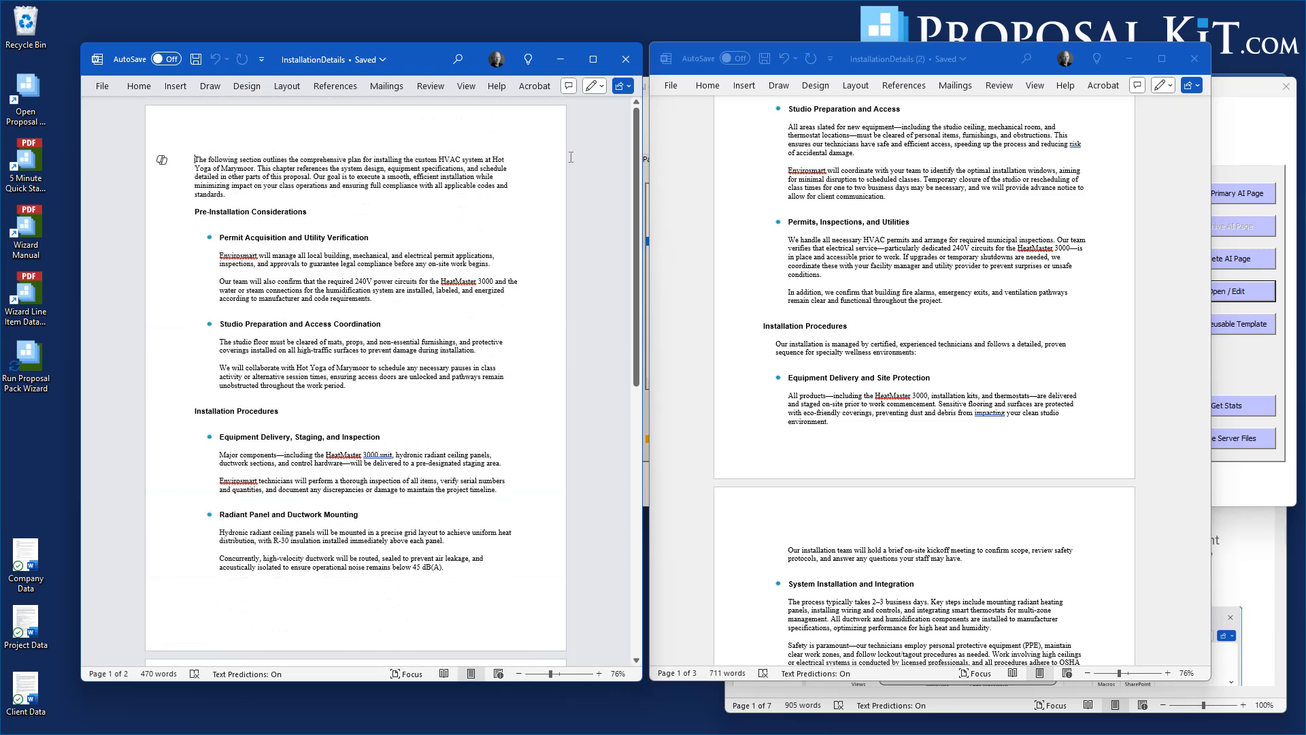
pyautogui.click(626, 59)
pyautogui.click(1195, 58)
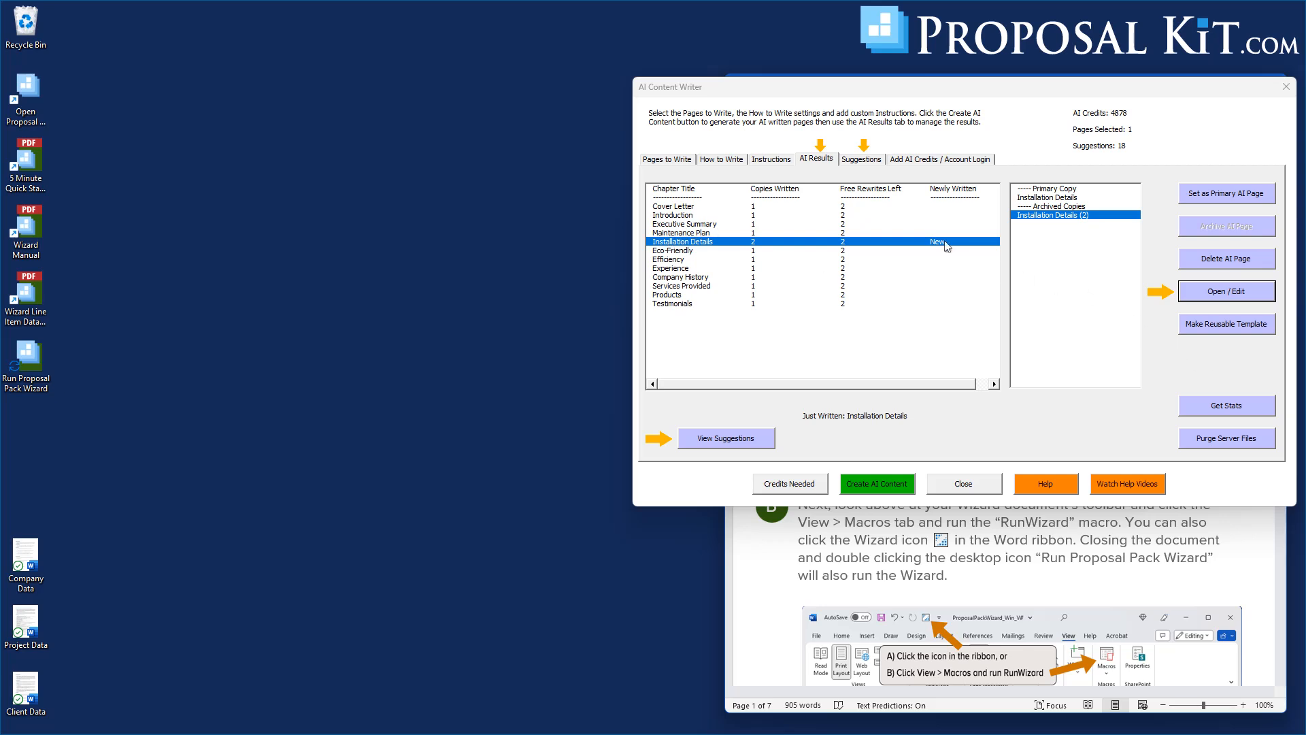
# - Add the suggested Next Steps chapter to the project and discard all the other chapter suggestions
pyautogui.click(861, 161)
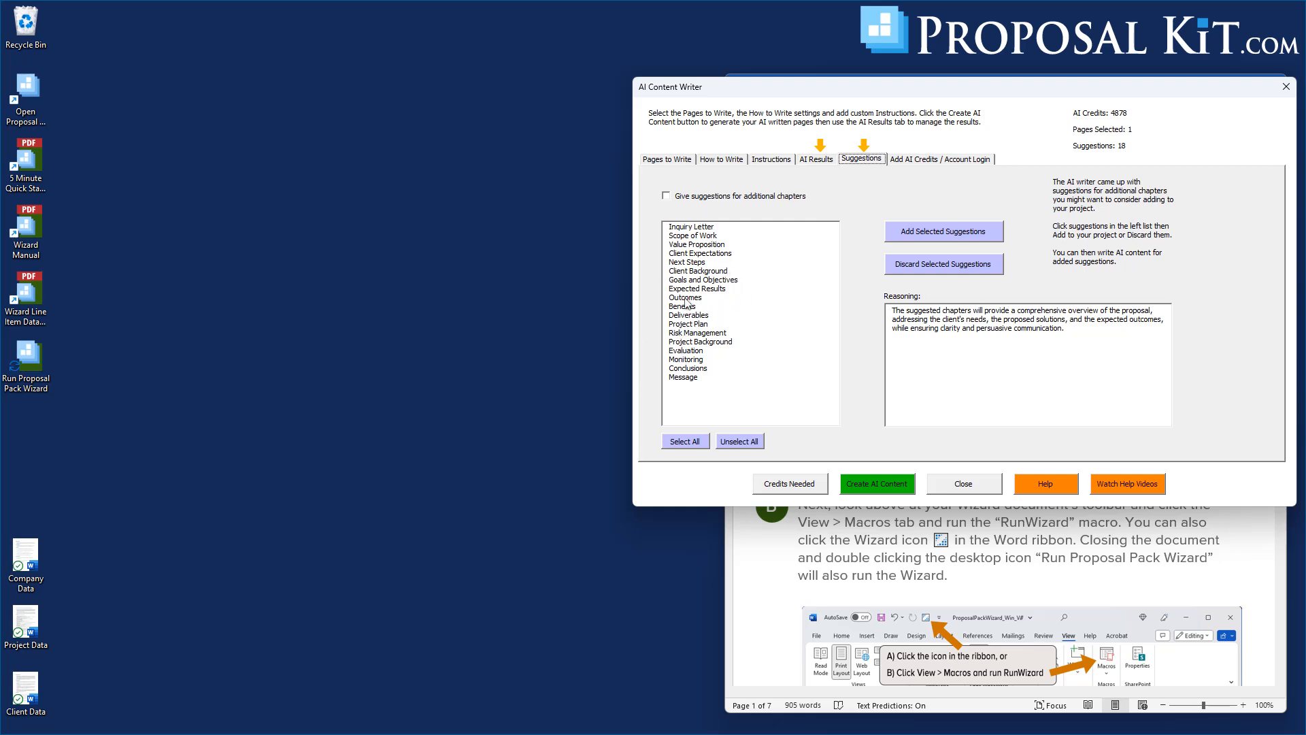
pyautogui.click(684, 263)
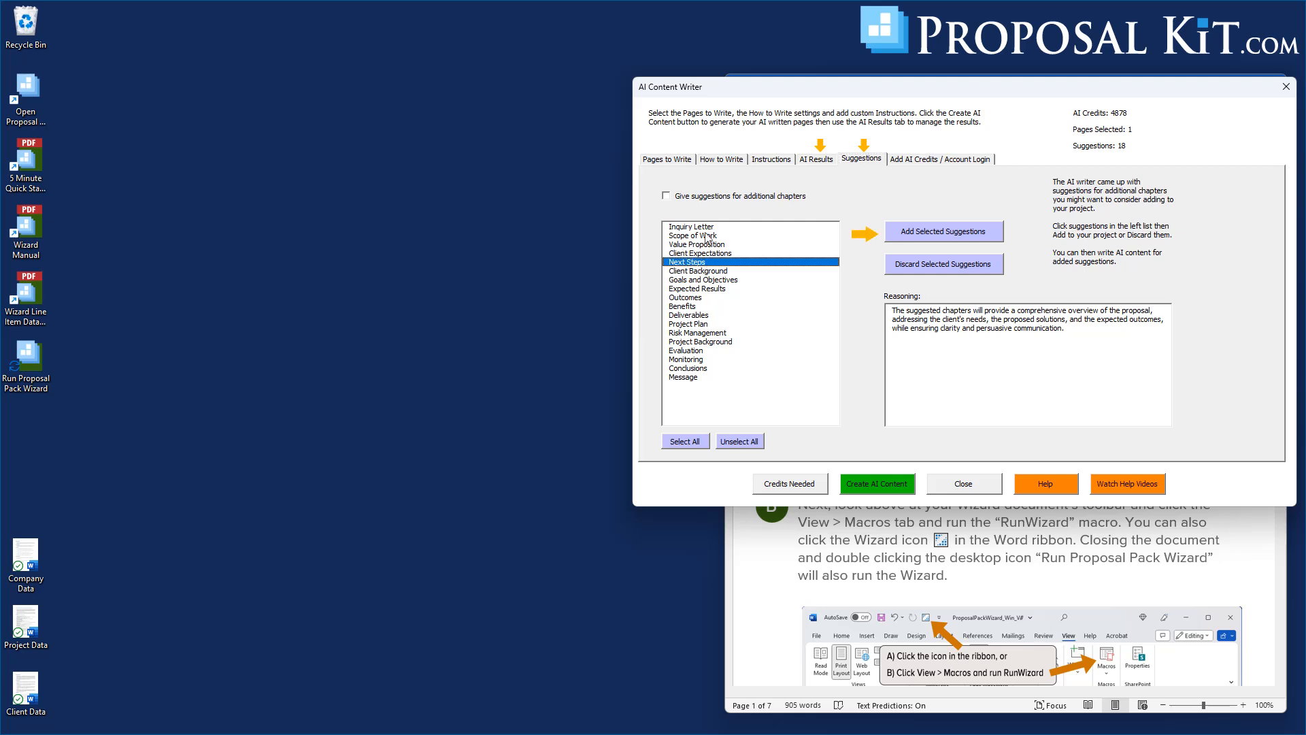
pyautogui.click(934, 233)
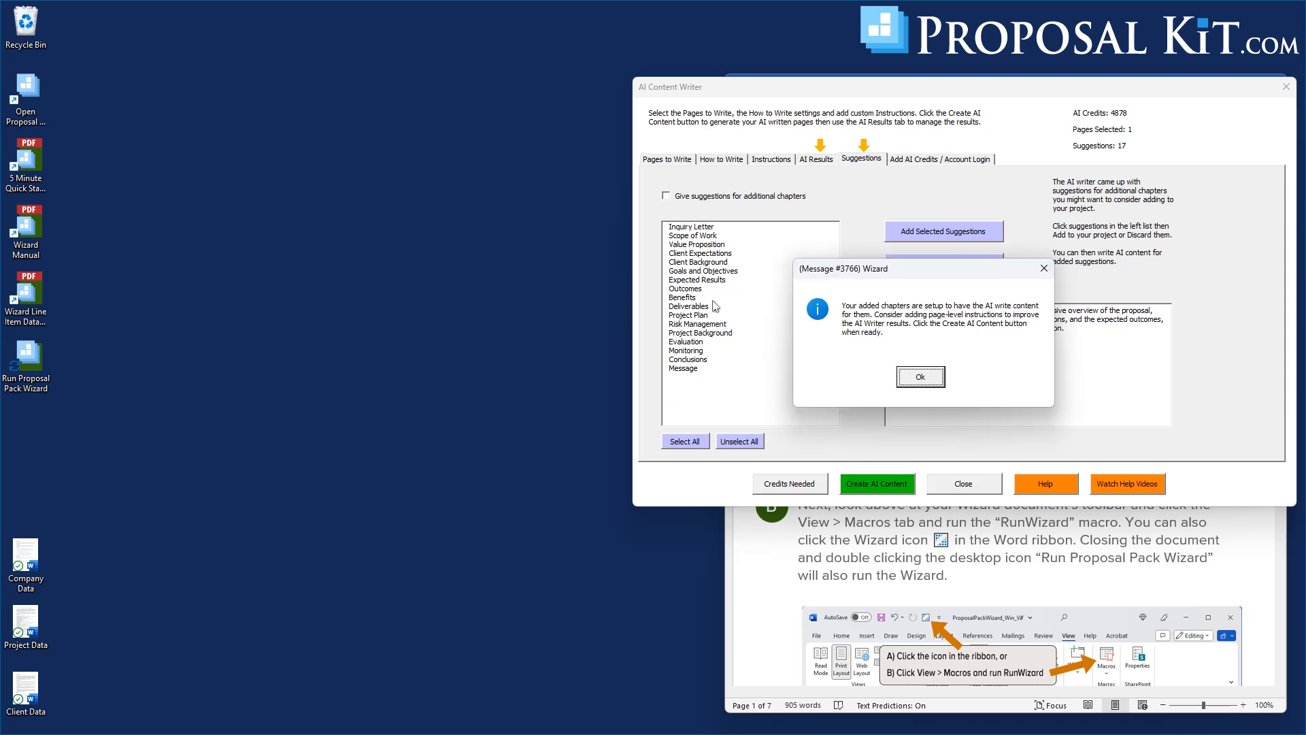
pyautogui.click(918, 376)
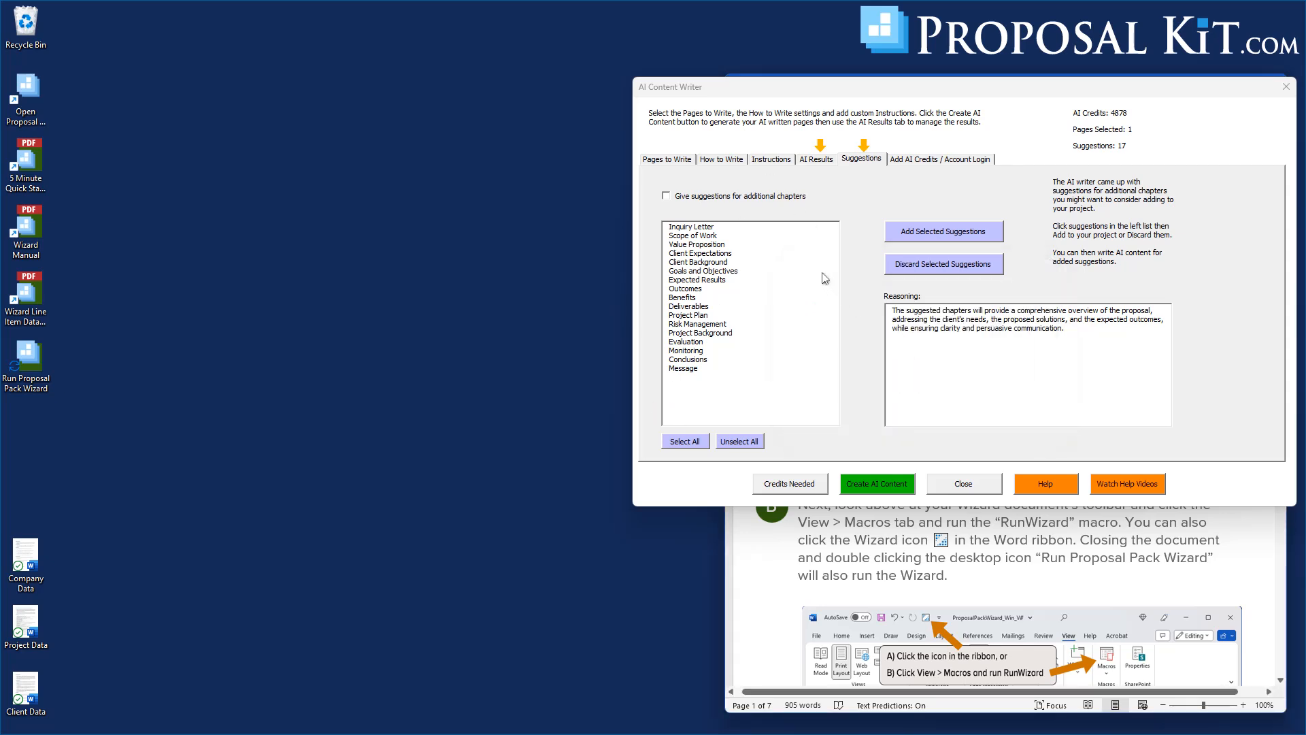
pyautogui.click(683, 442)
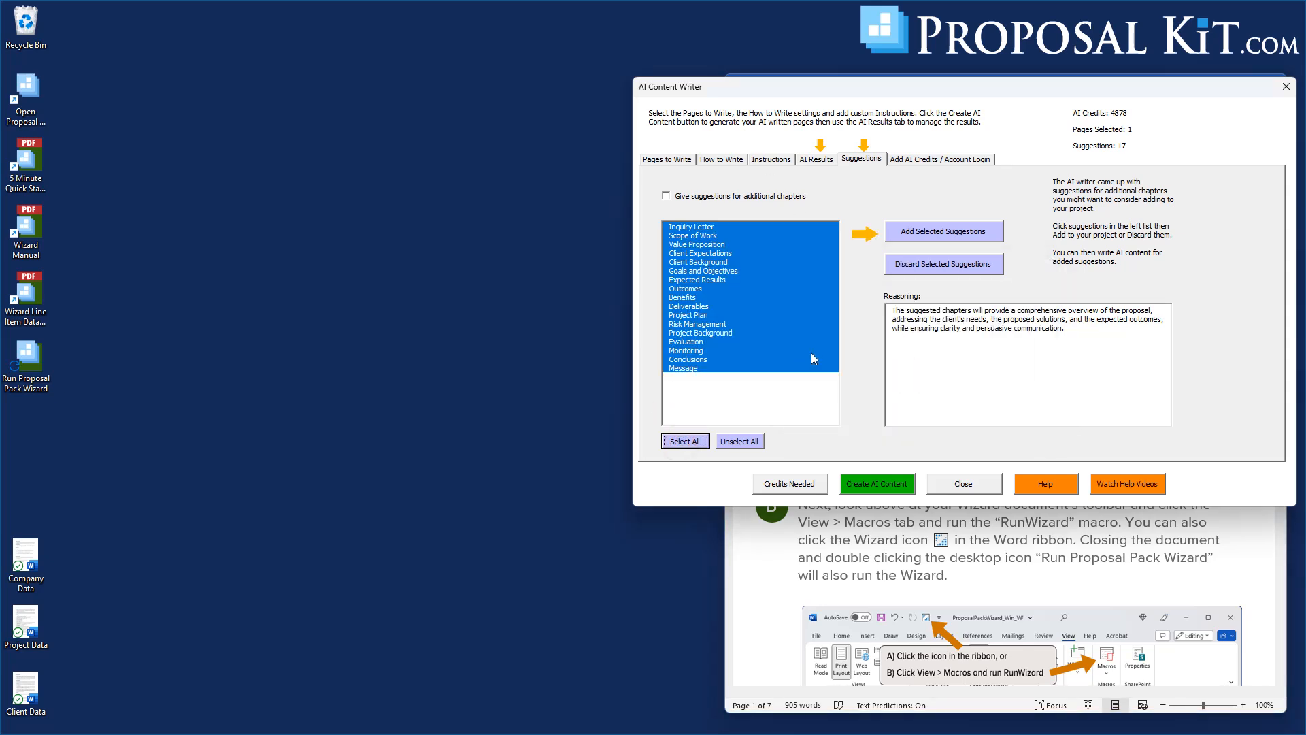
pyautogui.click(952, 264)
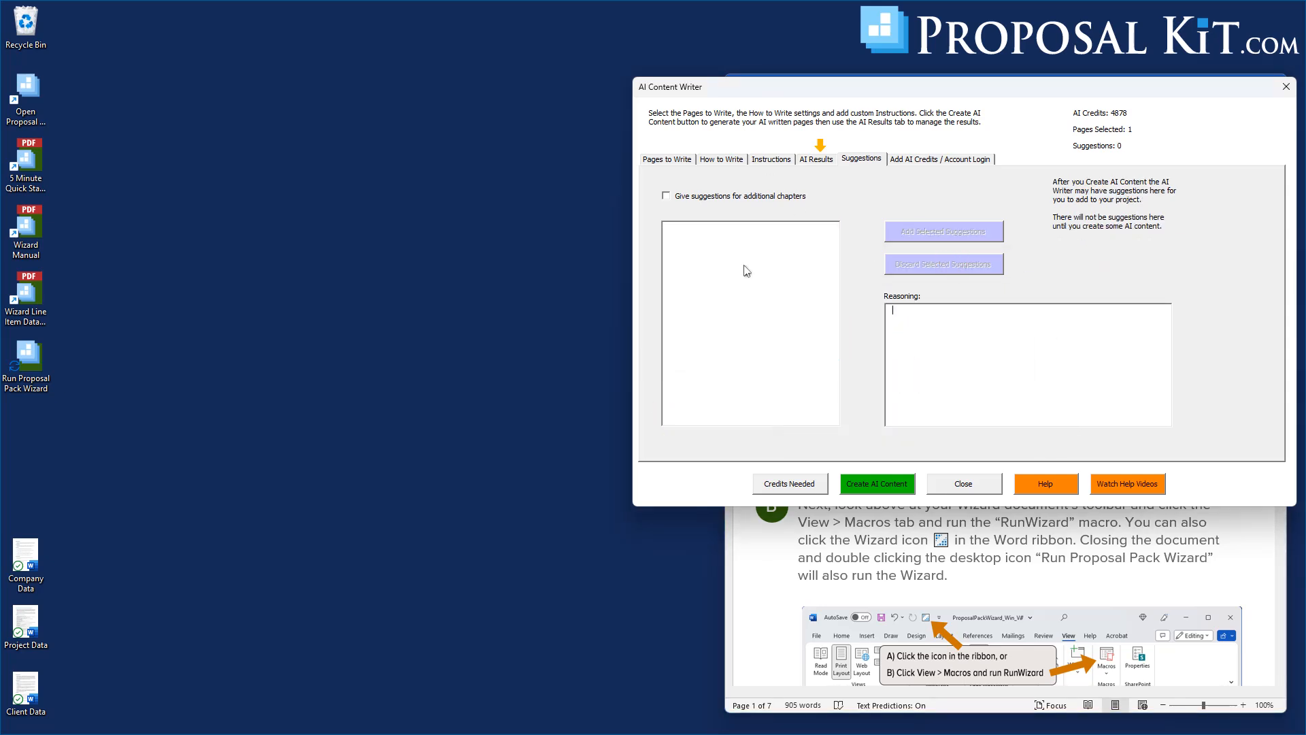
# - Check that only Next Steps is selected for writing and set the writing model to Narrative #2 (4 credits/page)
pyautogui.click(670, 162)
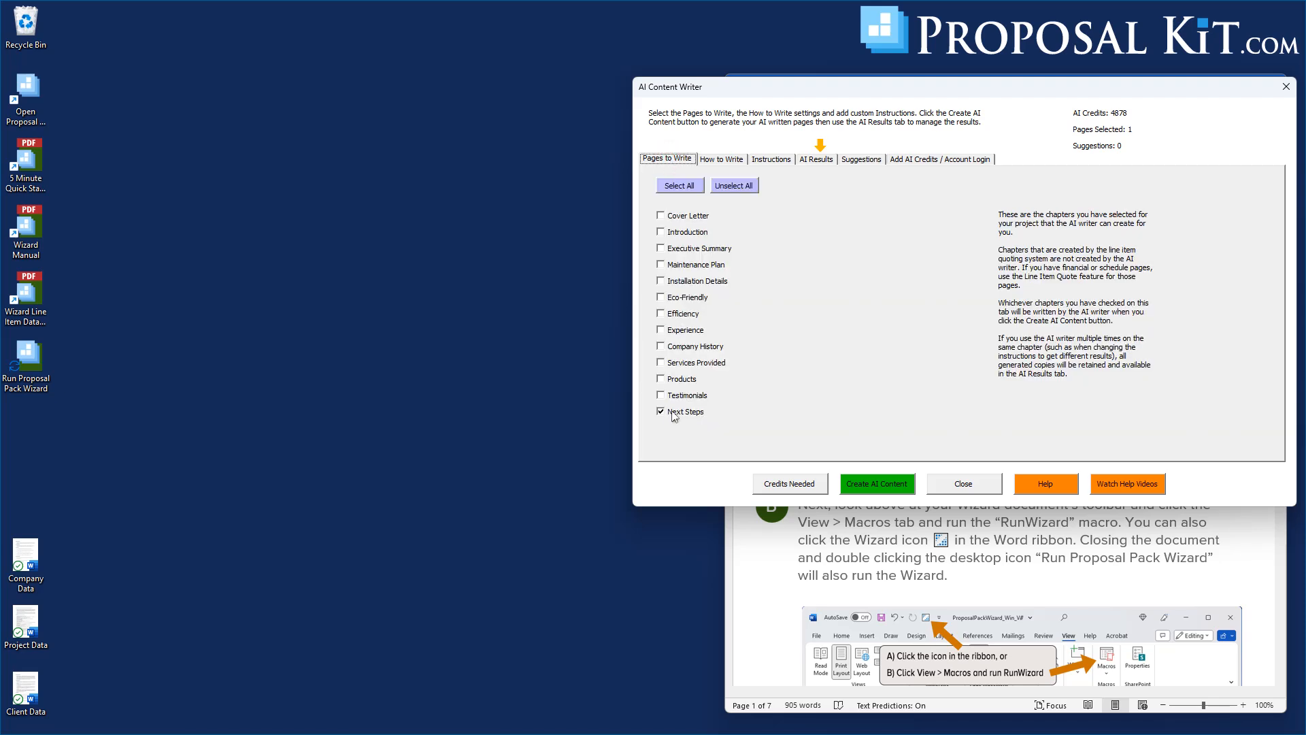
pyautogui.click(727, 160)
pyautogui.click(1061, 218)
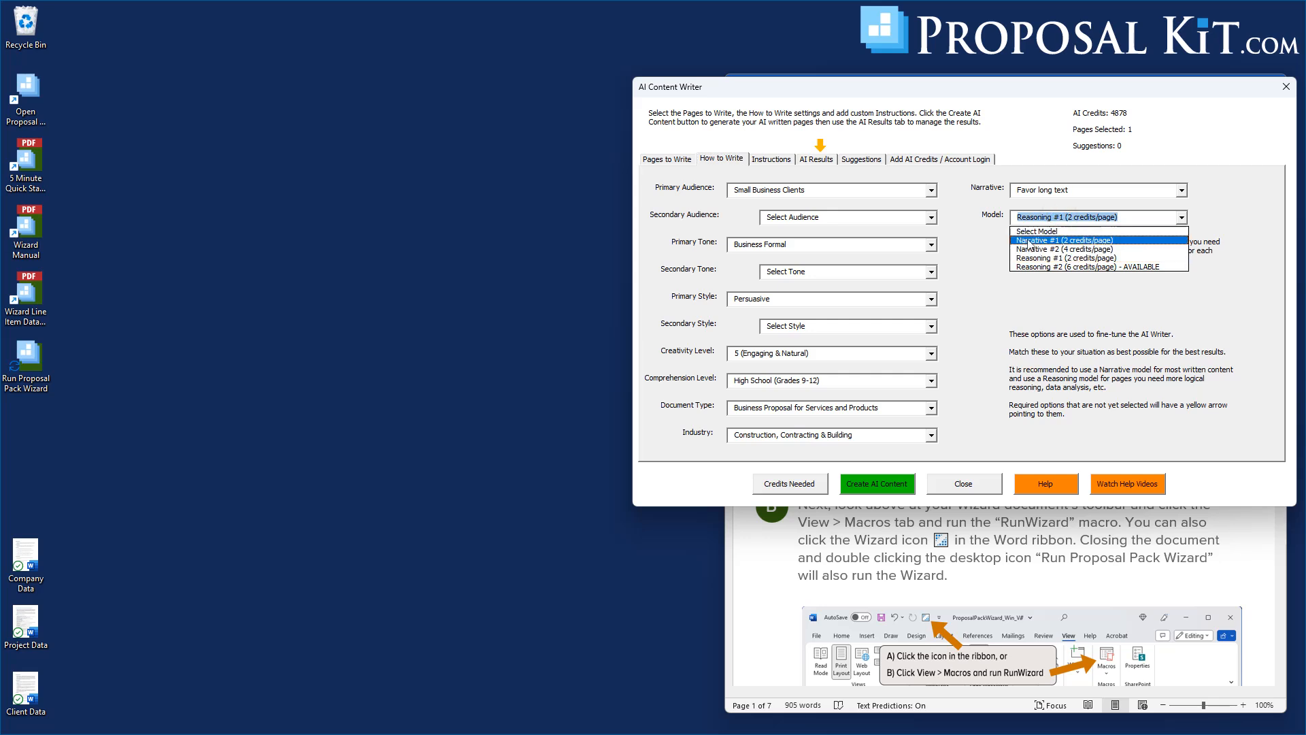
pyautogui.click(1032, 249)
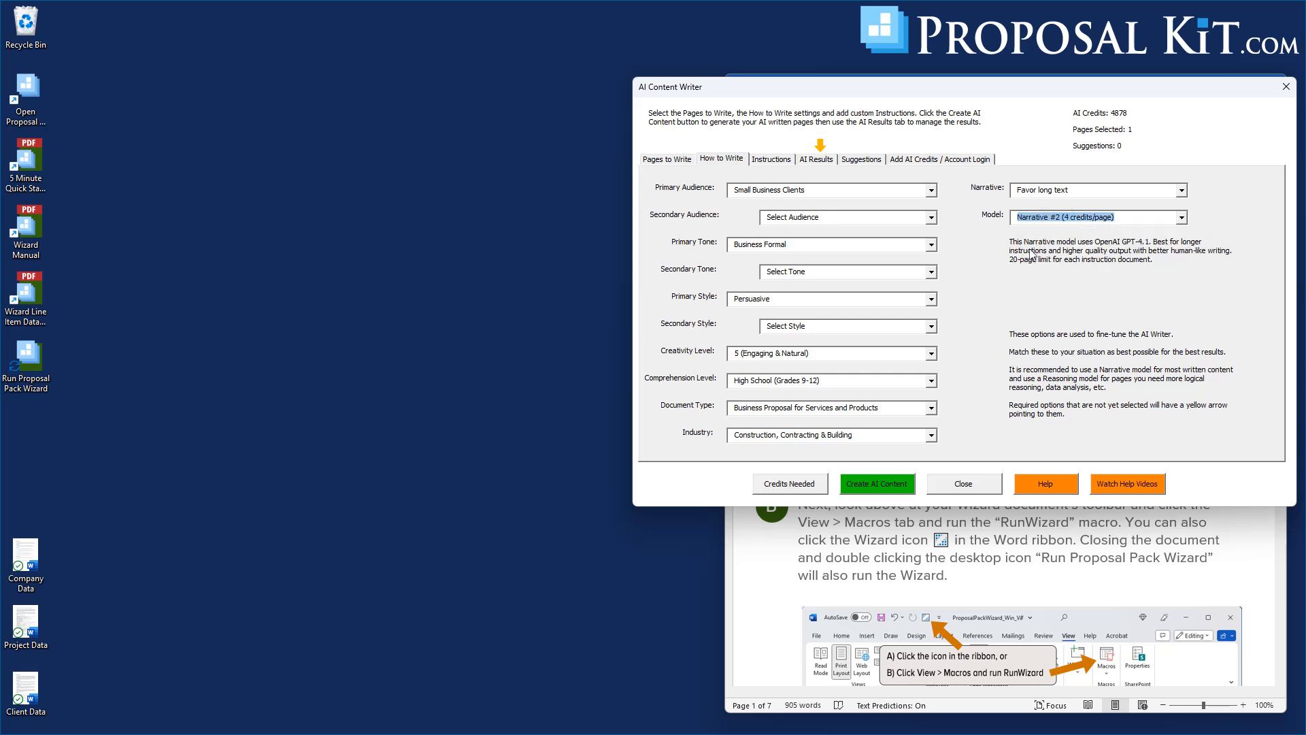
# - Generate AI content for the Next Steps page, continuing without the optional Writing Instructions
pyautogui.click(812, 162)
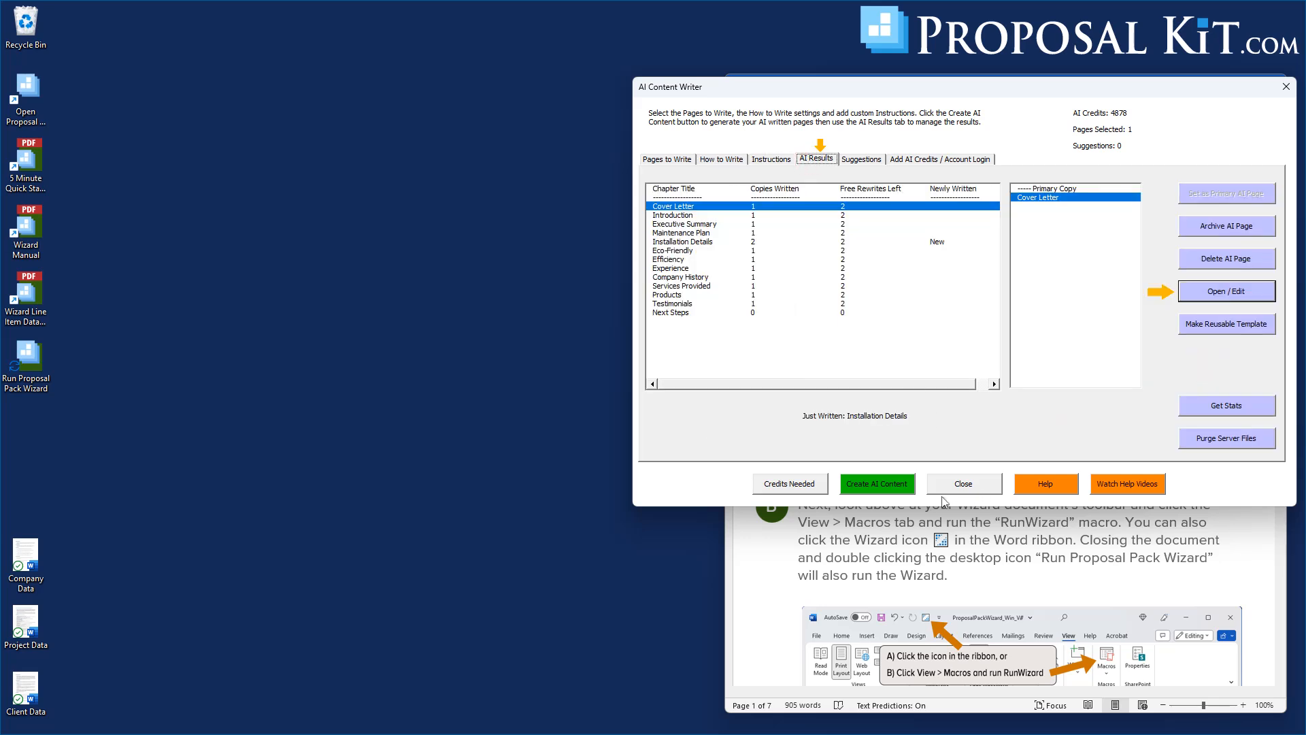
pyautogui.click(884, 490)
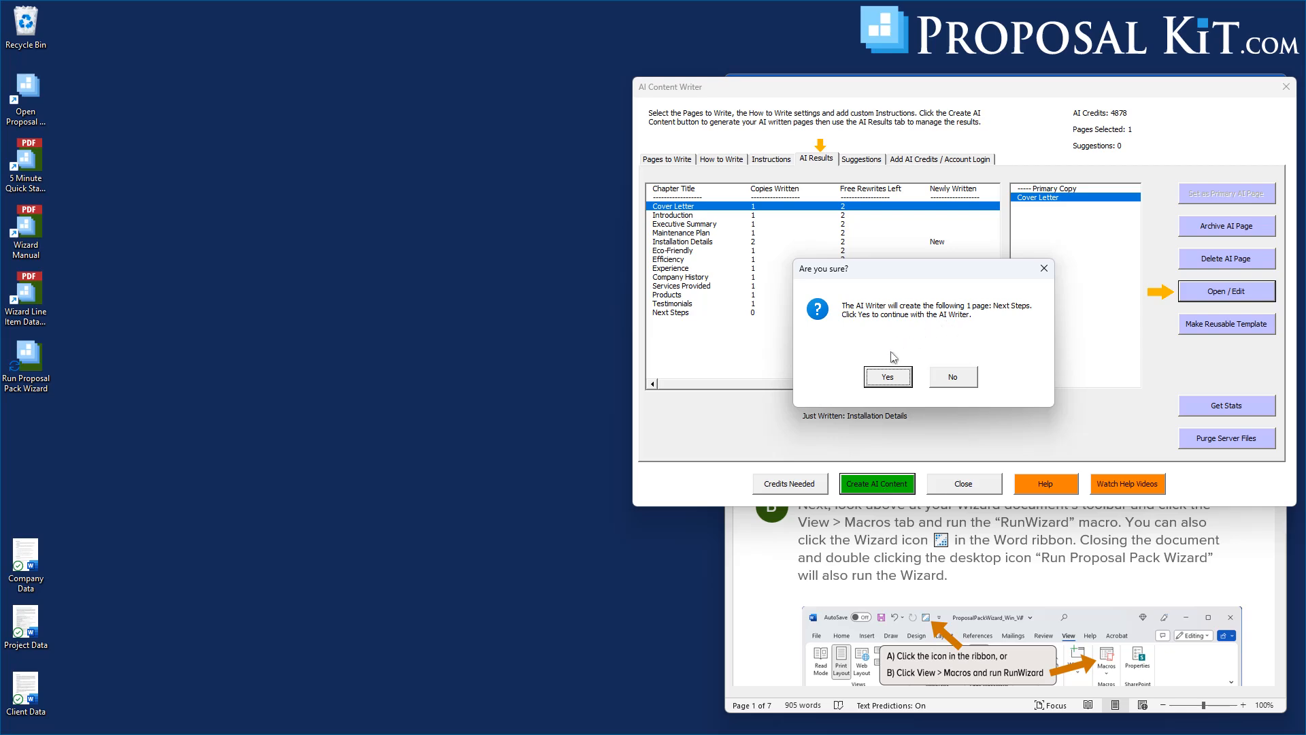
pyautogui.click(886, 379)
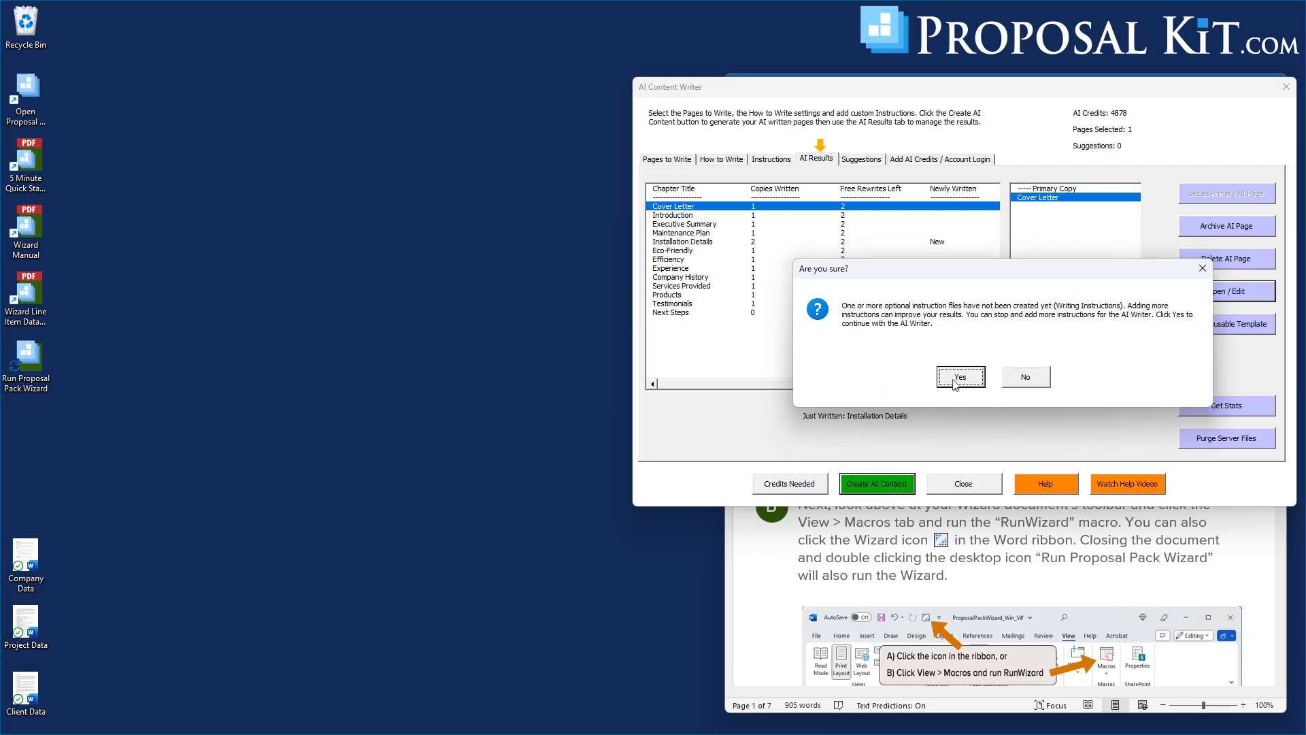
pyautogui.click(956, 379)
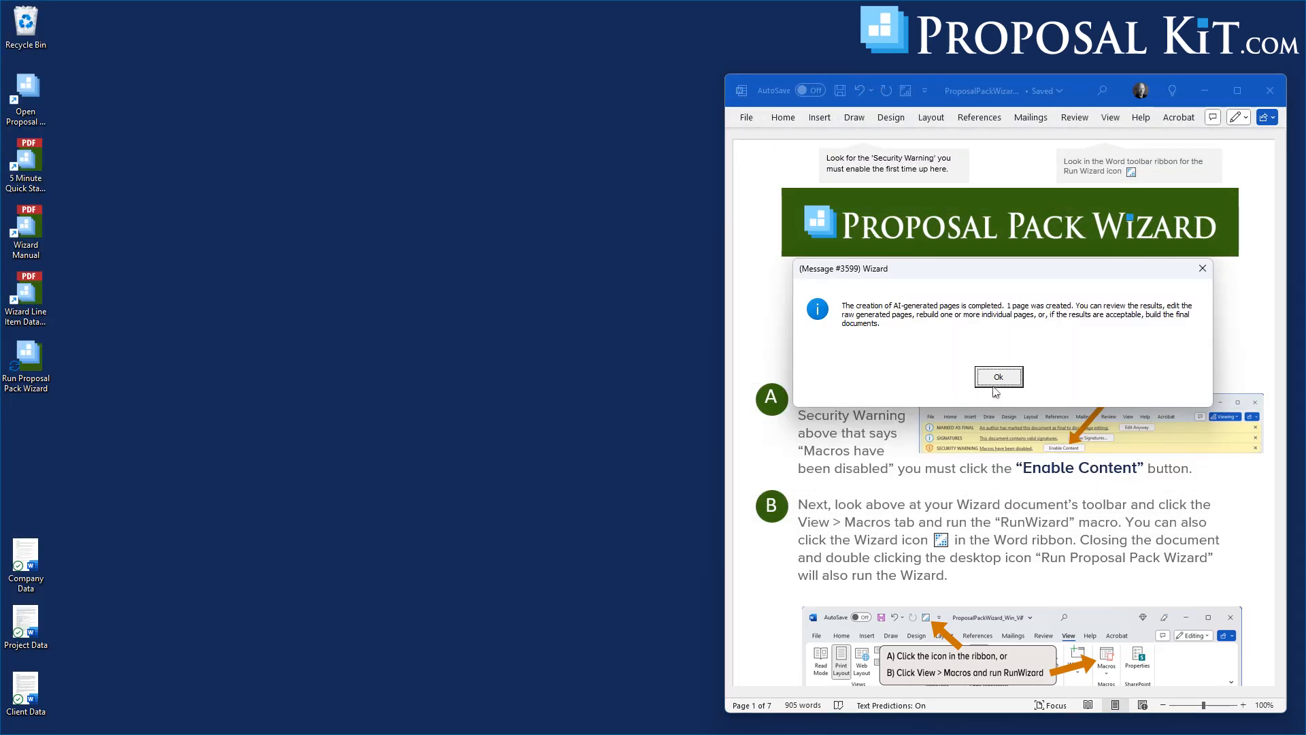
pyautogui.click(1001, 385)
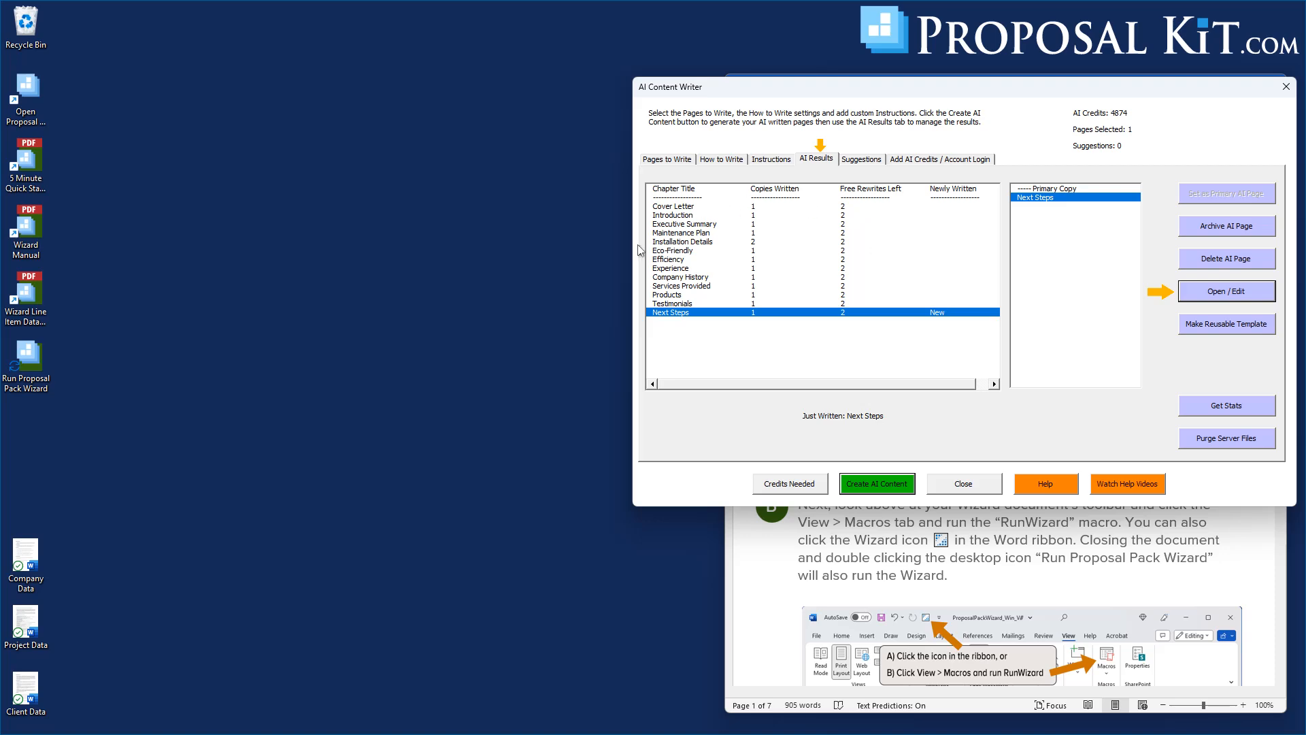
# - Open the newly written Next Steps page, read it through to the end, and close it
pyautogui.click(1227, 293)
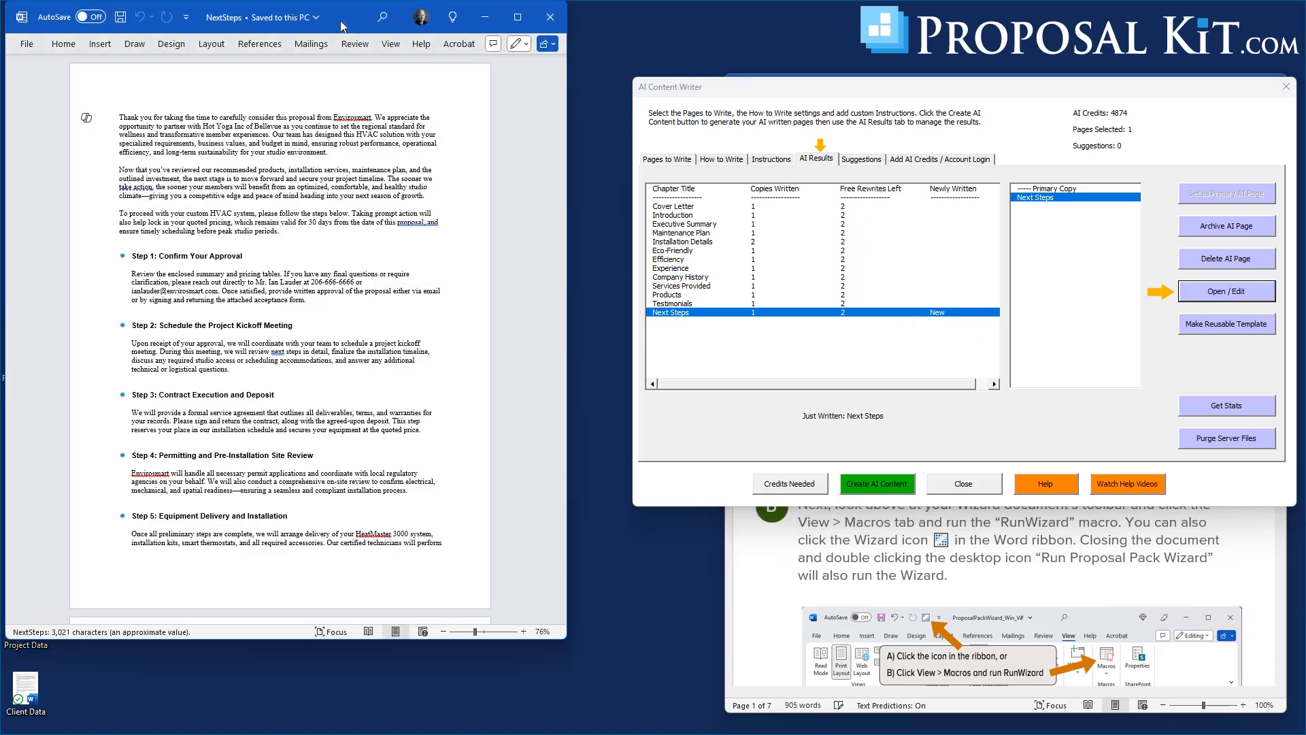
pyautogui.moveTo(338, 20); pyautogui.dragTo(688, 48)
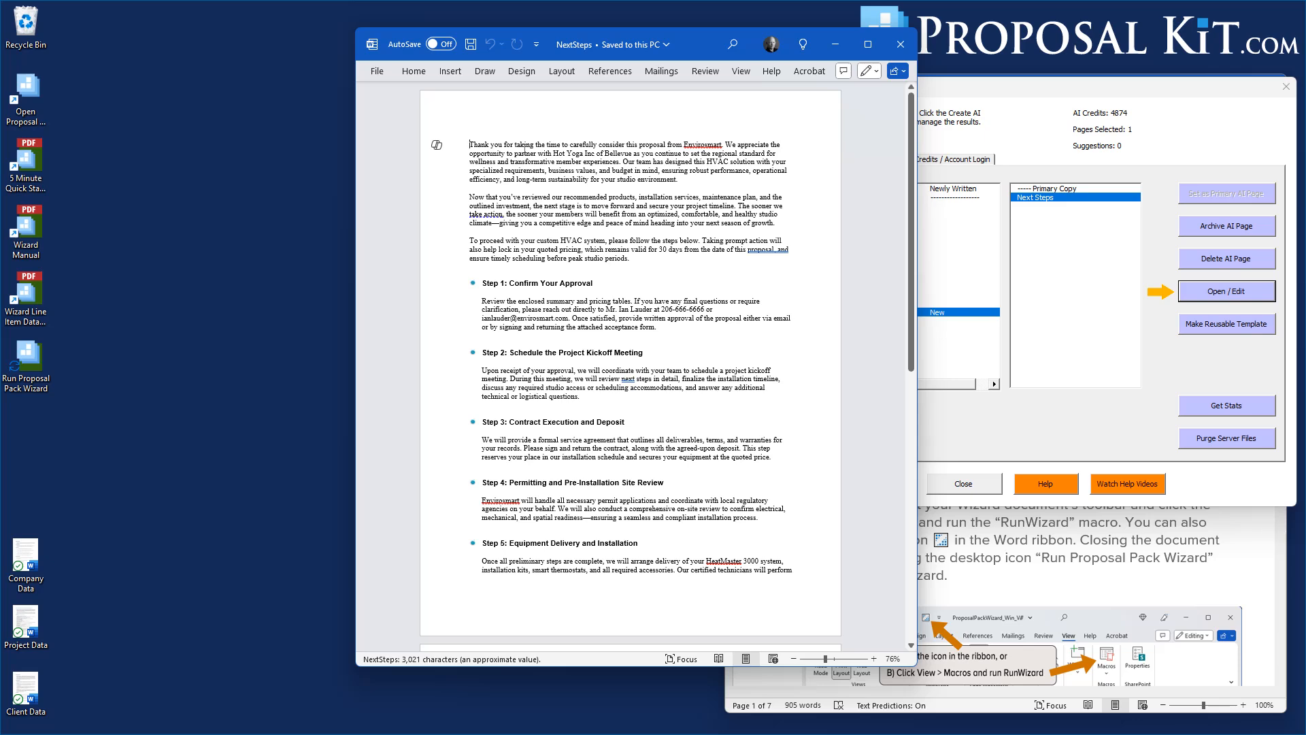
pyautogui.scroll(-3, 545, 267)
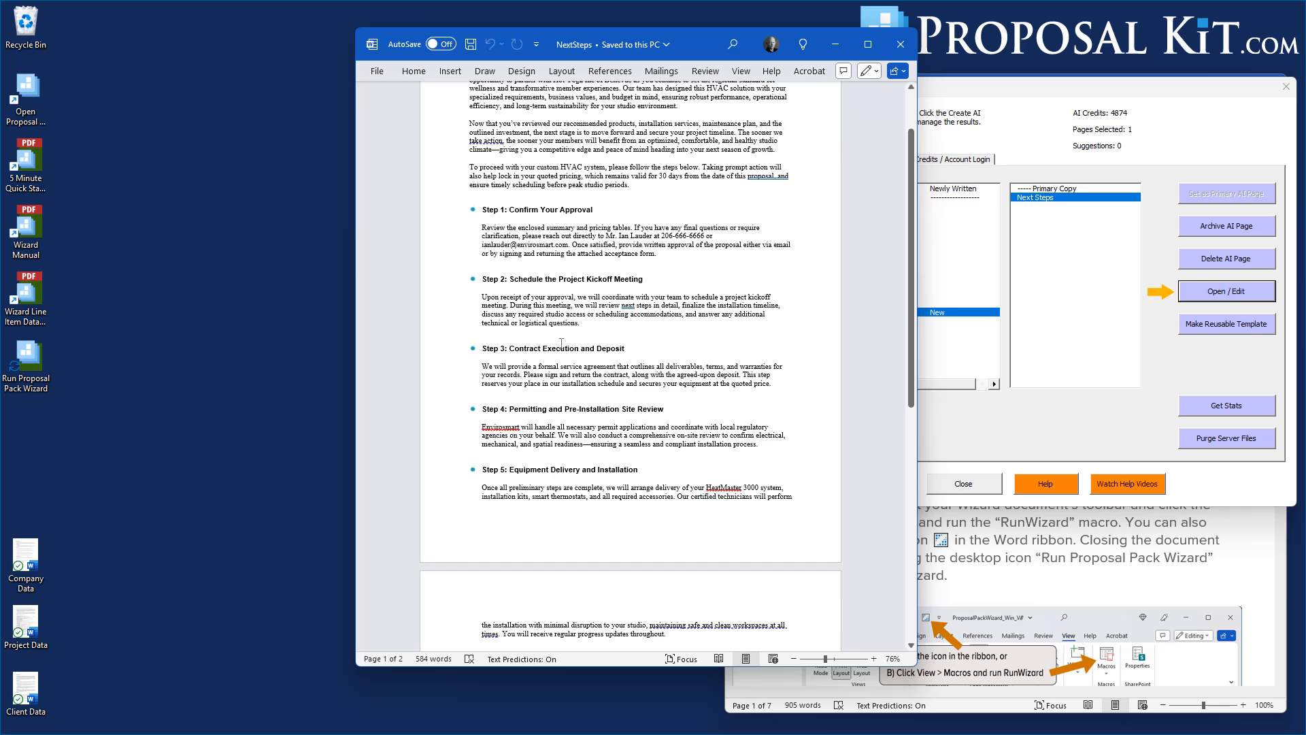
pyautogui.scroll(-3, 552, 373)
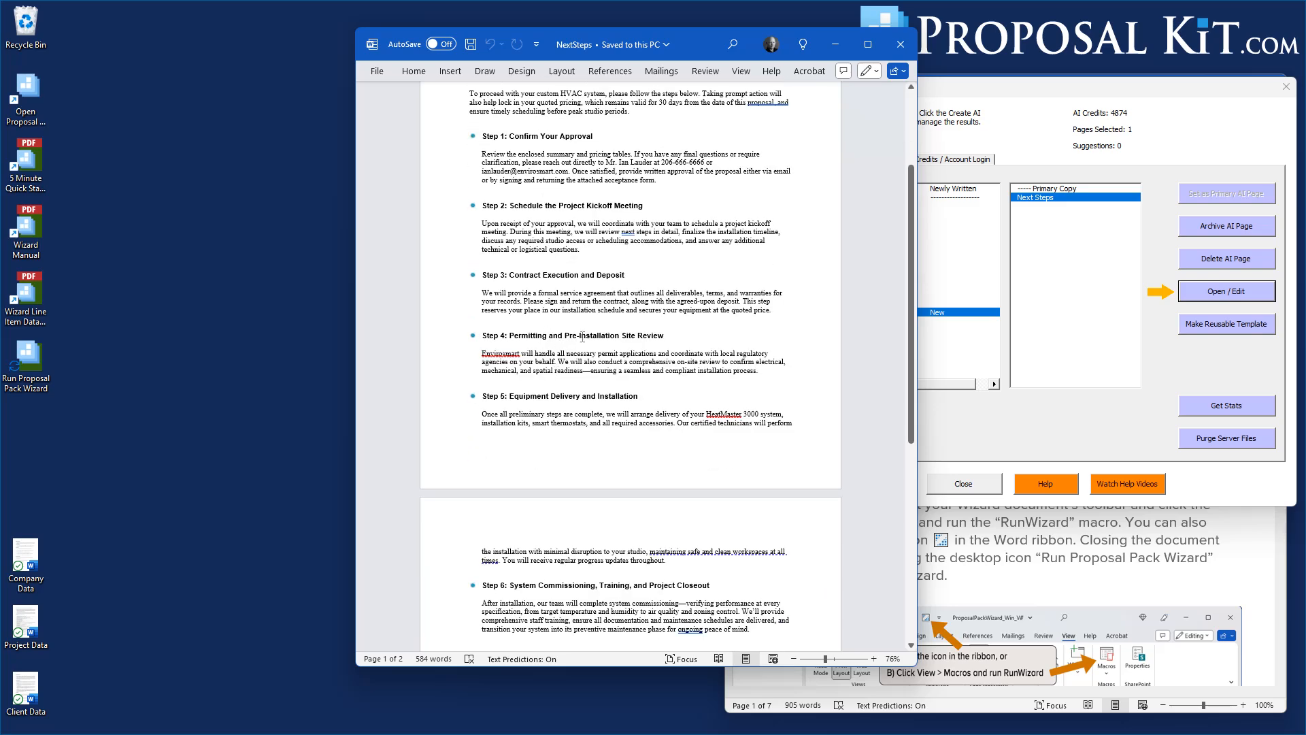
pyautogui.scroll(-4, 583, 336)
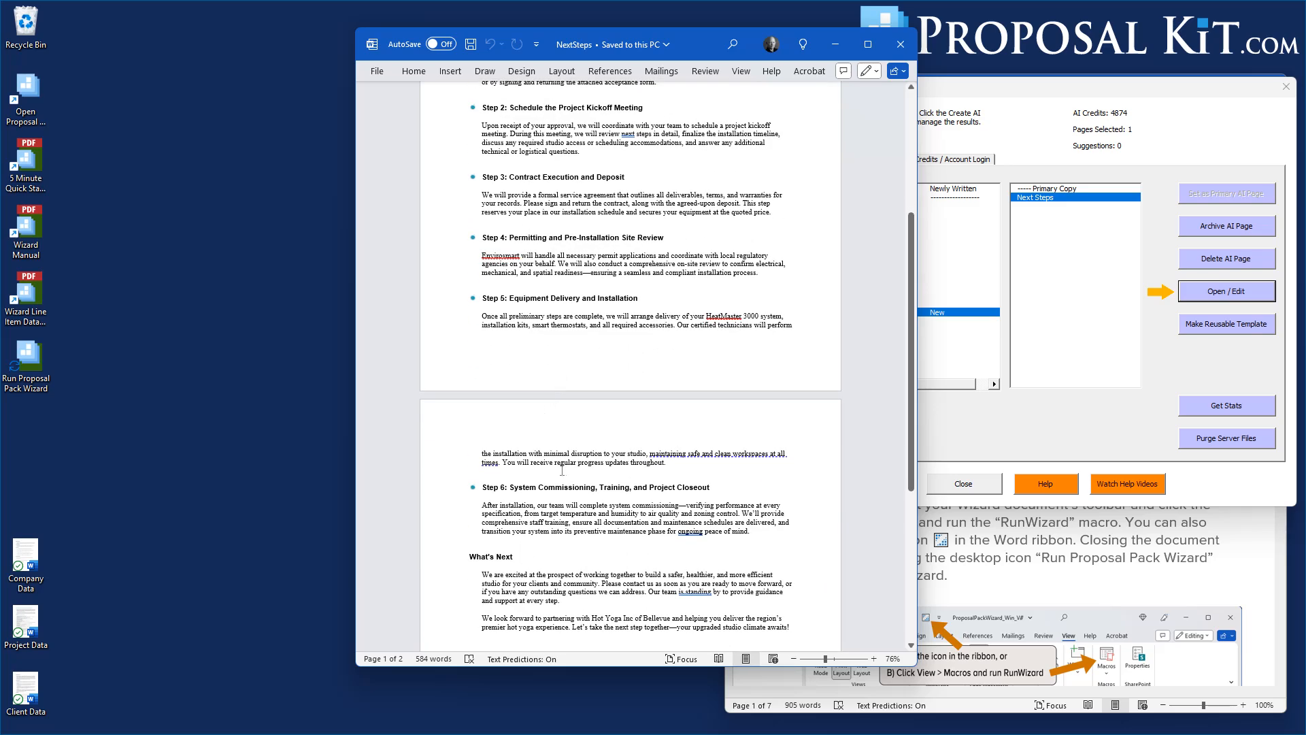
pyautogui.scroll(-6, 596, 345)
pyautogui.scroll(15, 624, 331)
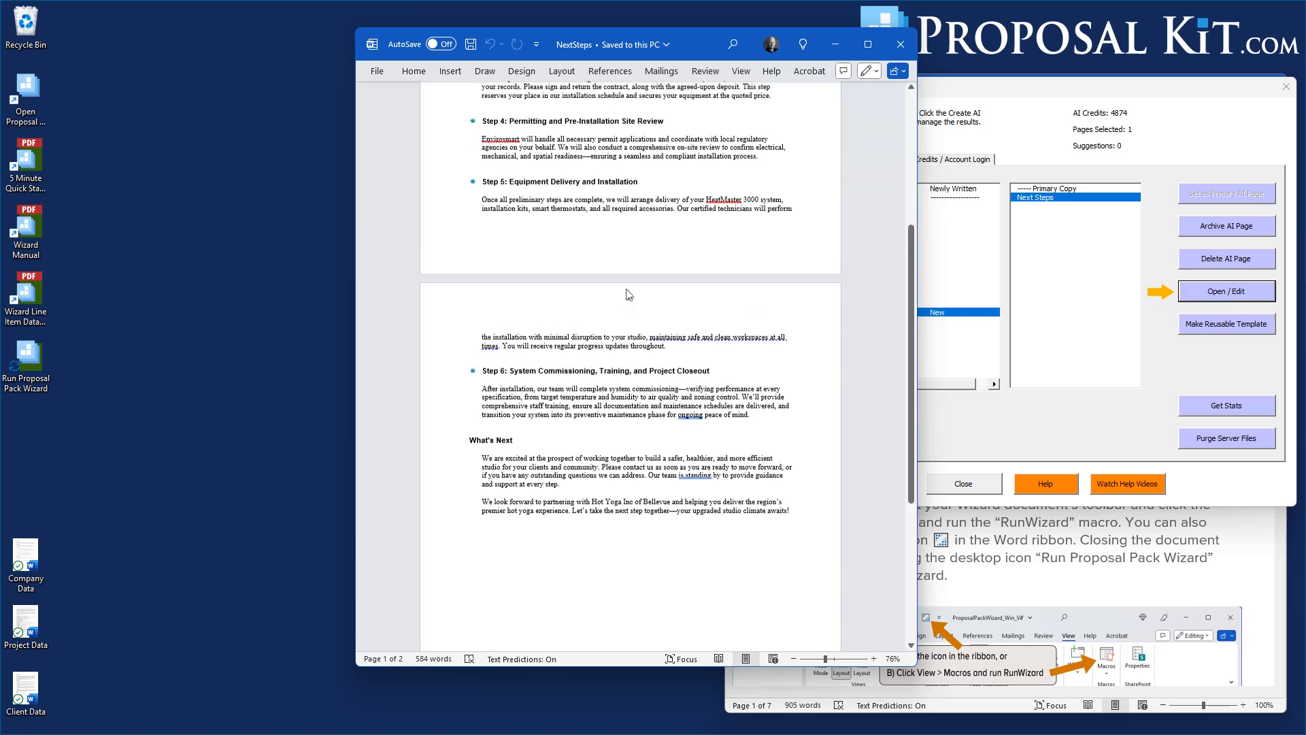
pyautogui.click(899, 47)
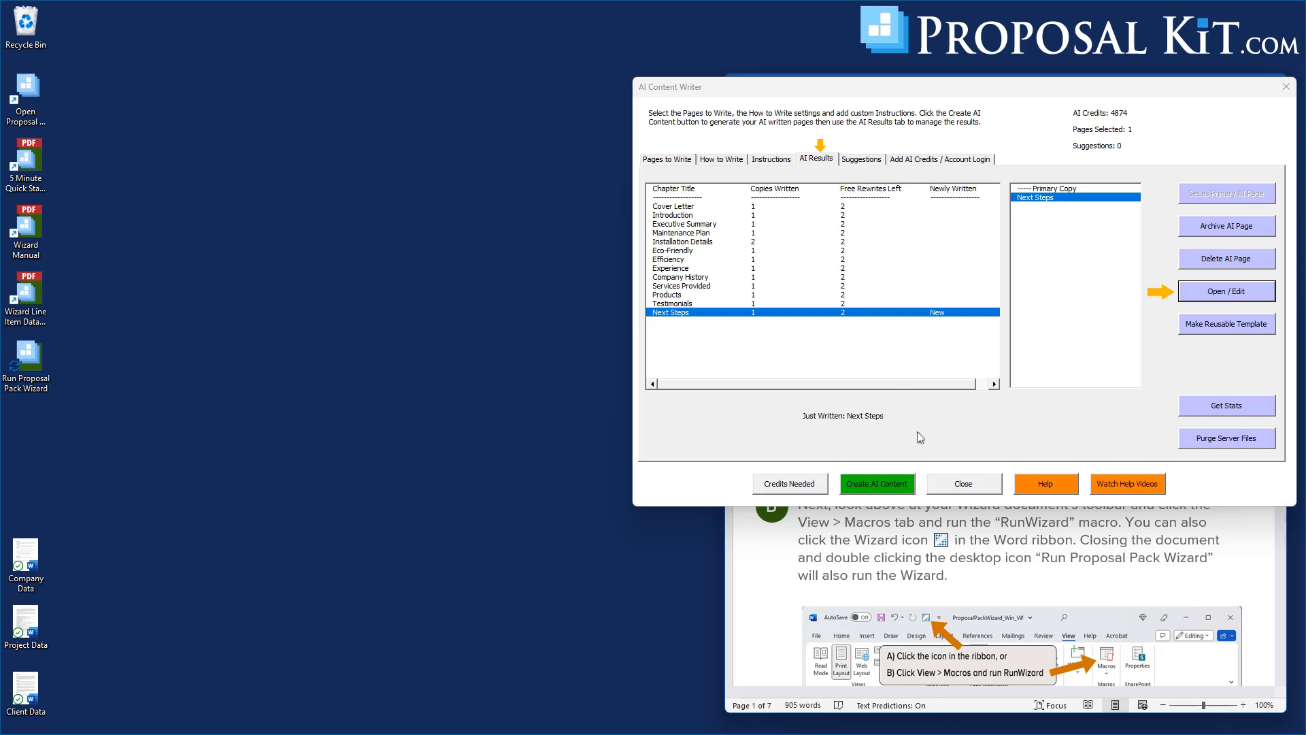
# - Leave the AI Writer, save the HVAC Services project, and build its documents through to the document editing window
pyautogui.click(969, 487)
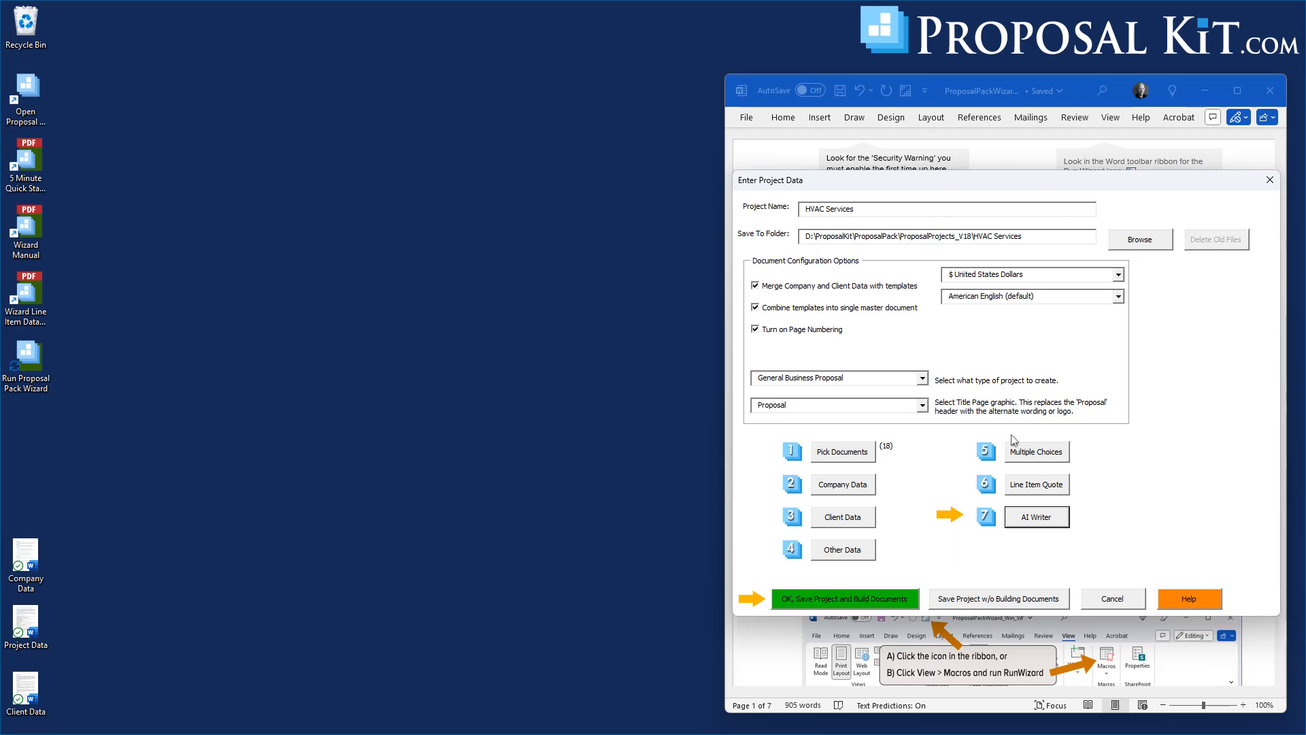
pyautogui.click(836, 601)
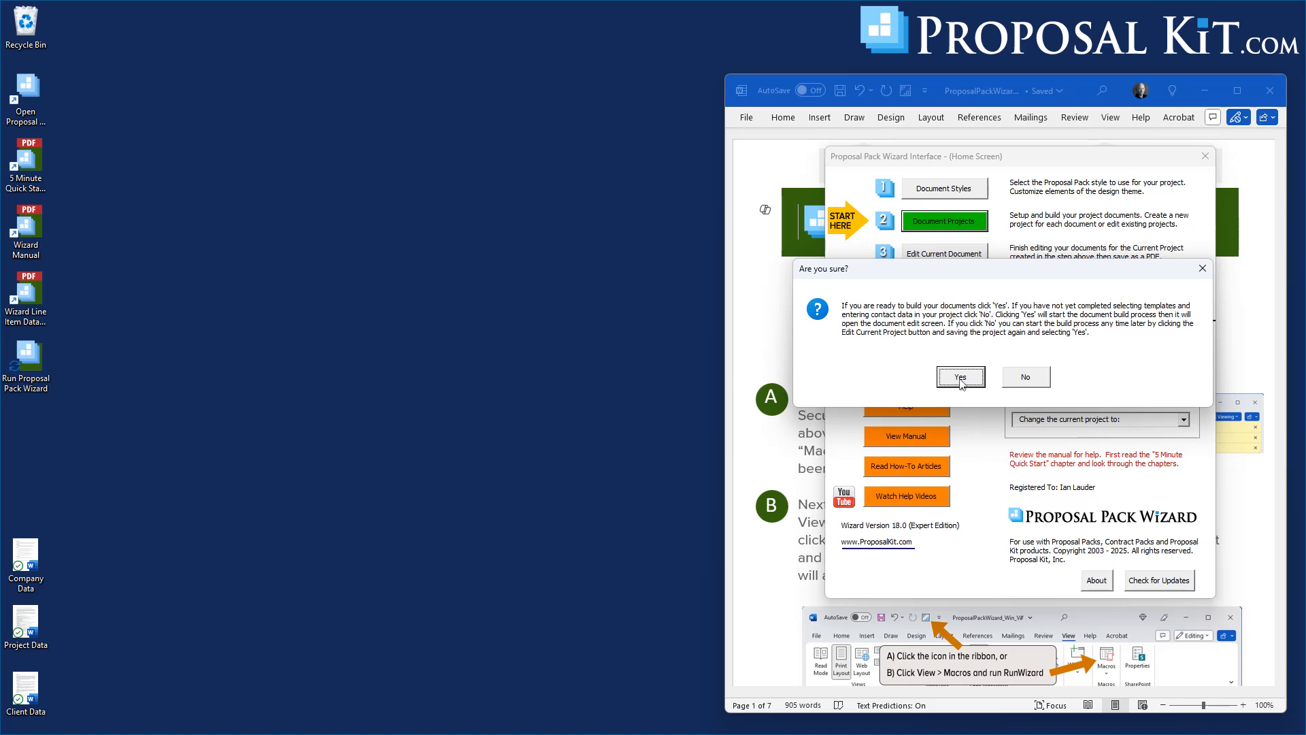
pyautogui.click(960, 378)
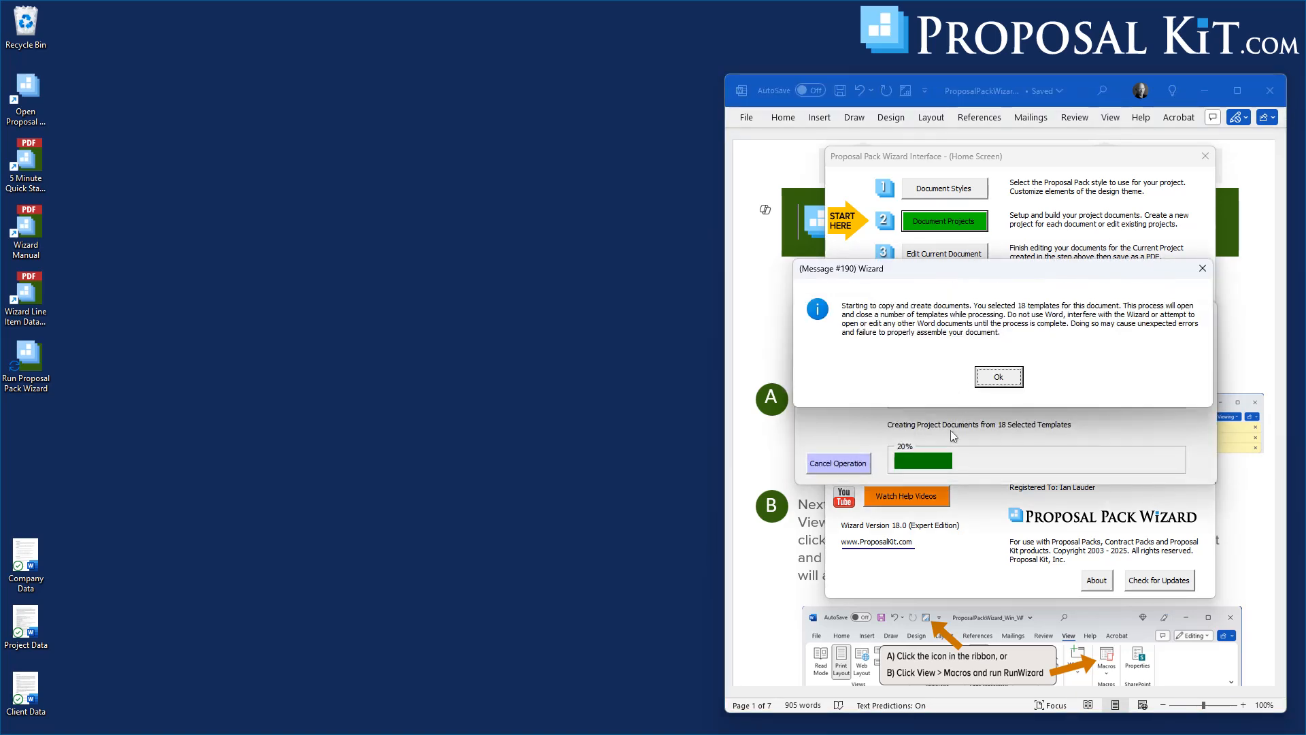
pyautogui.click(998, 377)
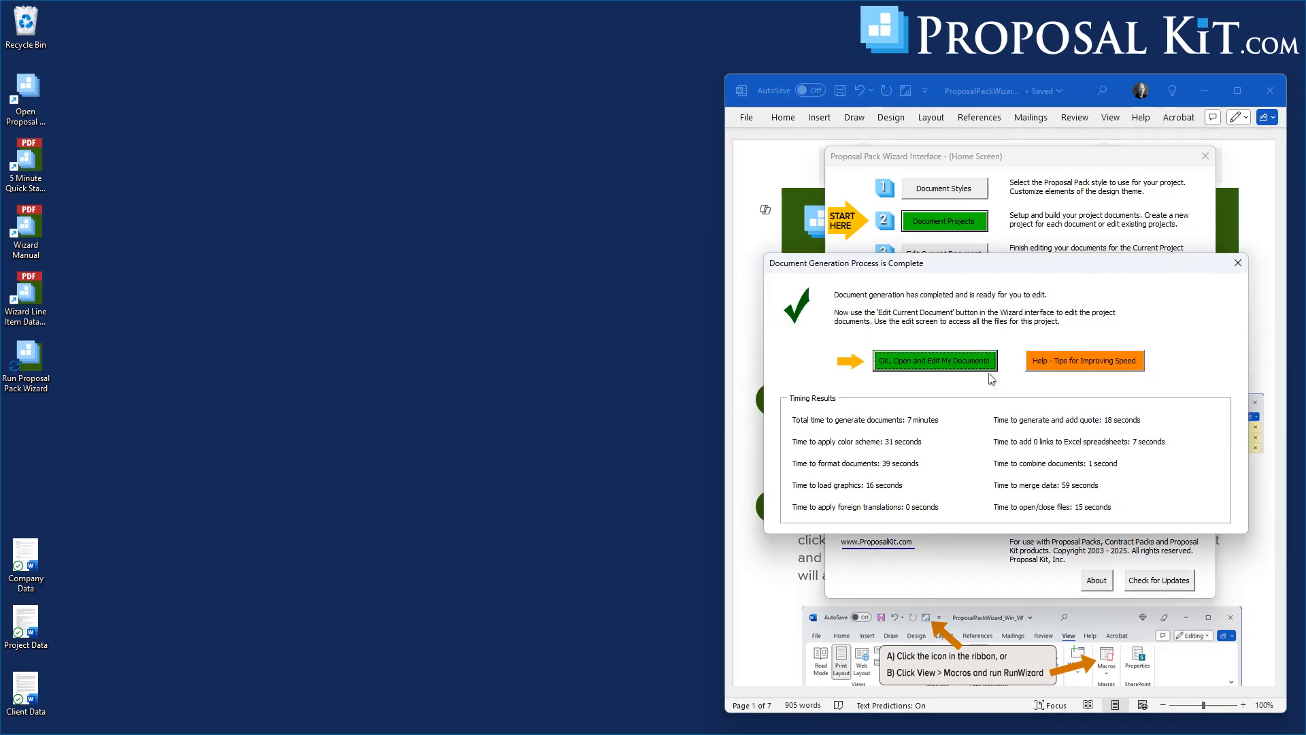
pyautogui.click(962, 362)
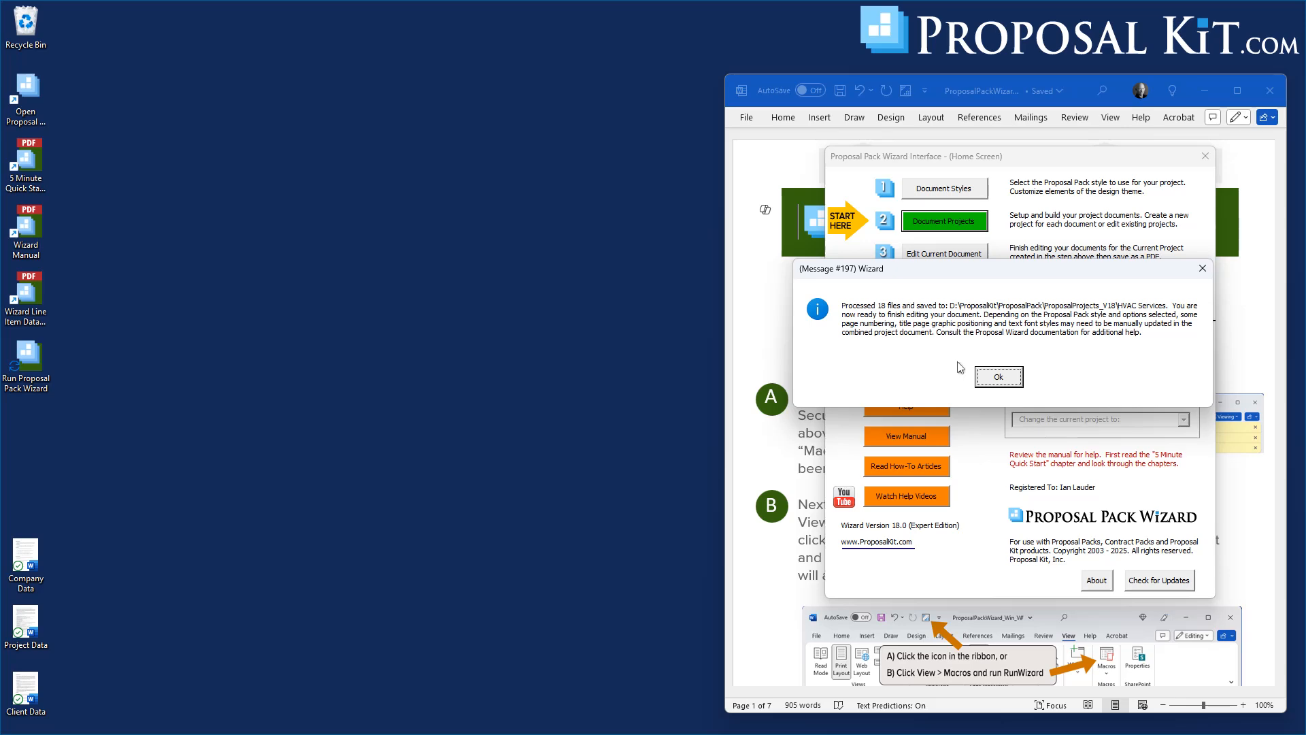
pyautogui.click(997, 377)
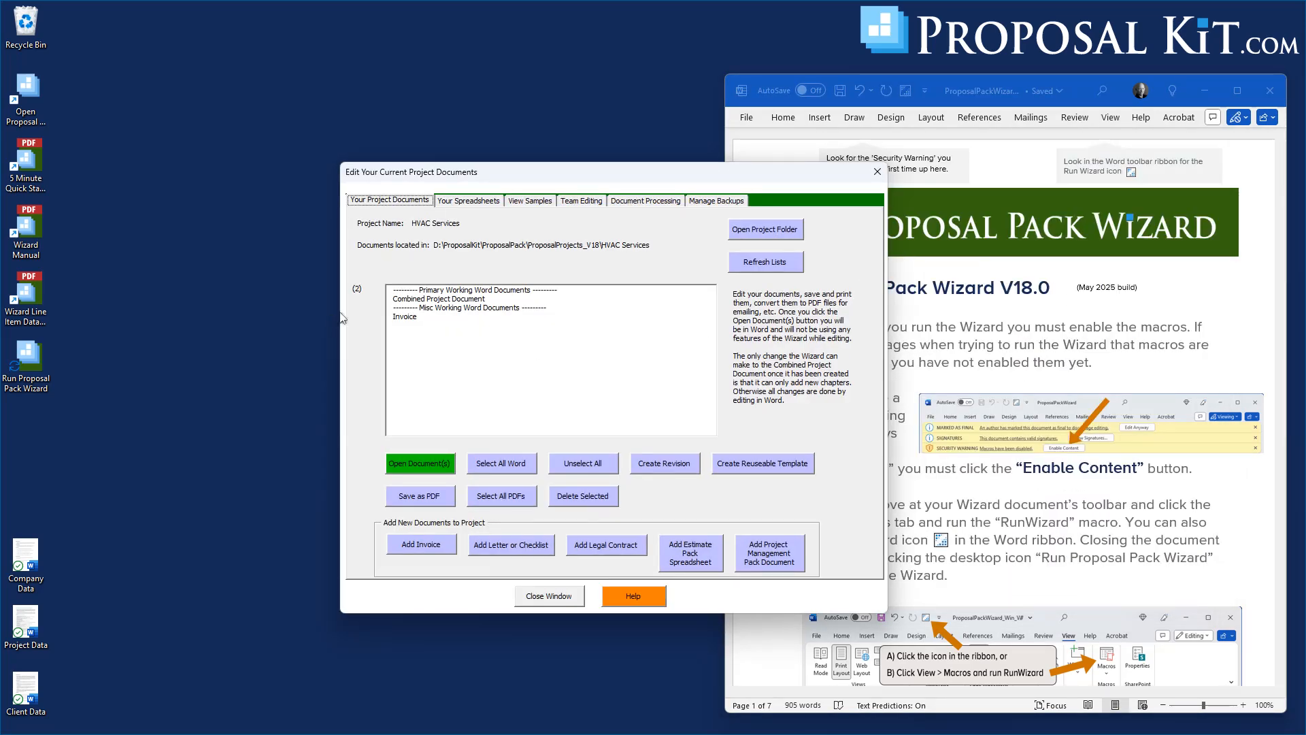
# - Open the Combined Project Document in Word, move its window clear, and set the zoom to 100%
pyautogui.click(430, 299)
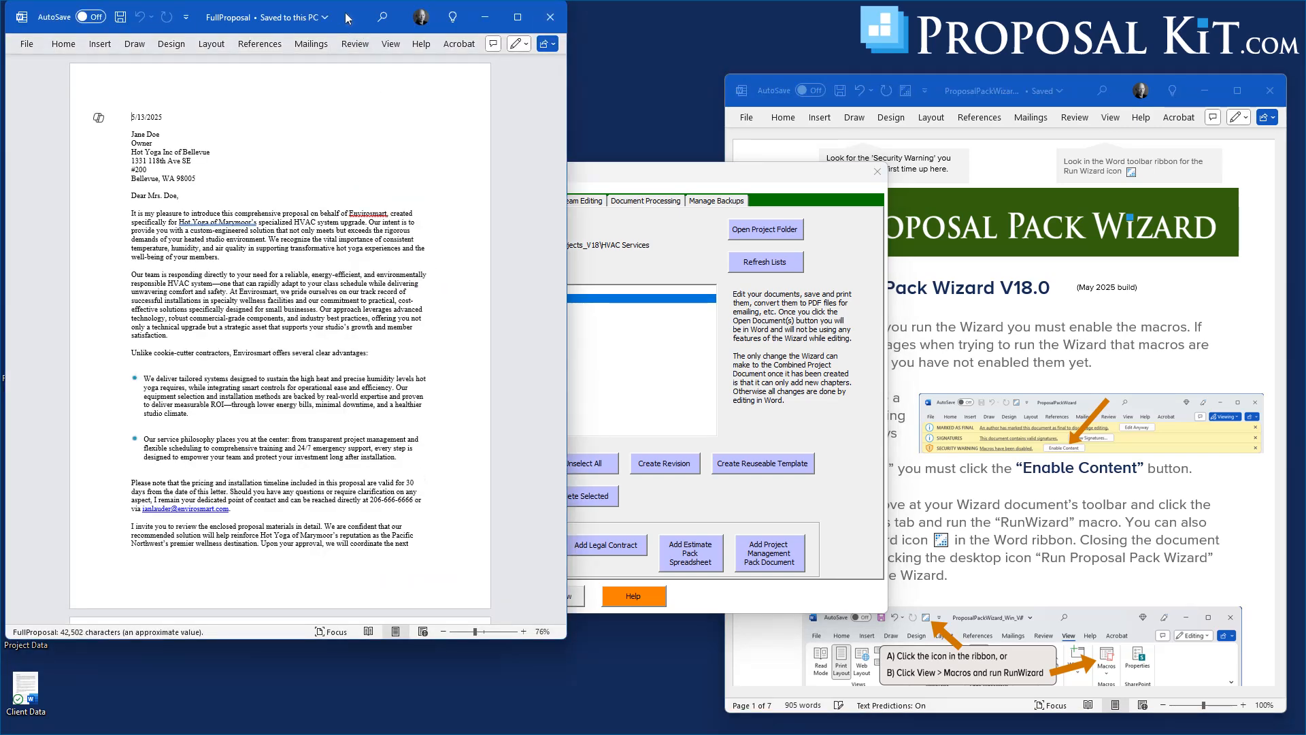
pyautogui.moveTo(326, 15); pyautogui.dragTo(717, 39)
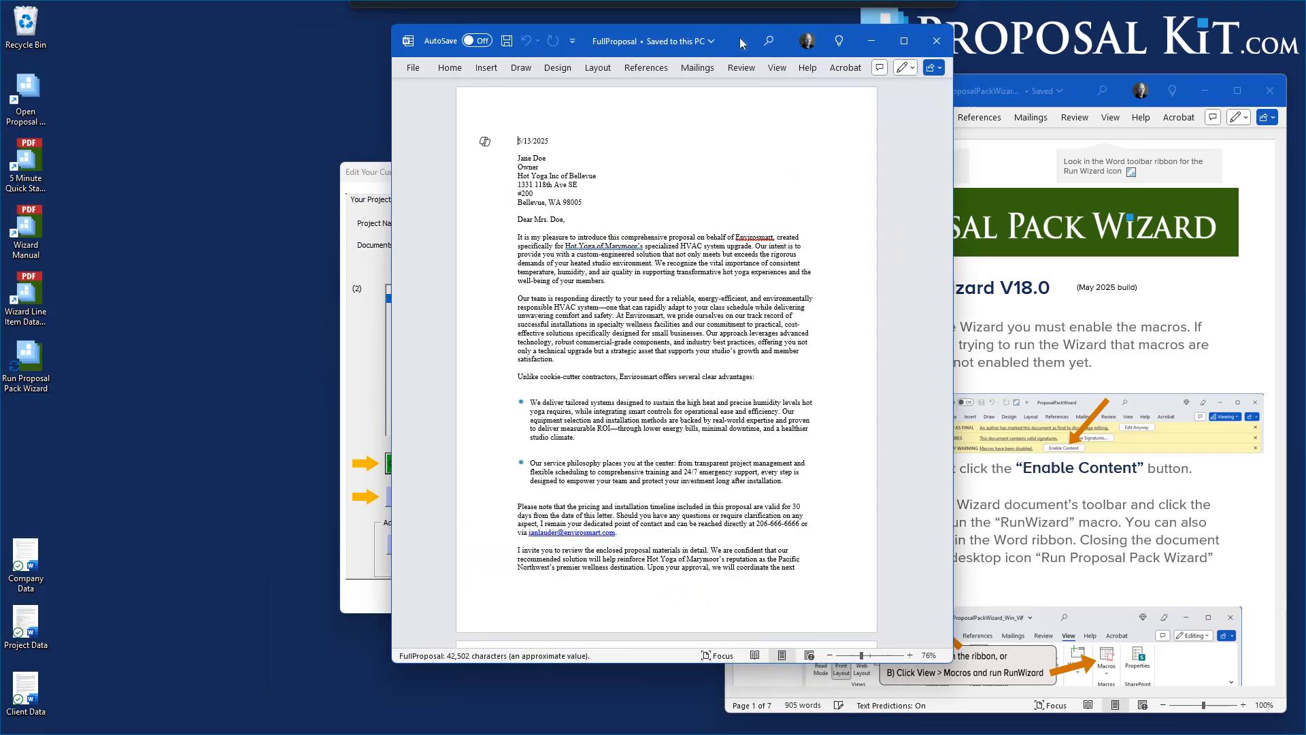
pyautogui.click(868, 655)
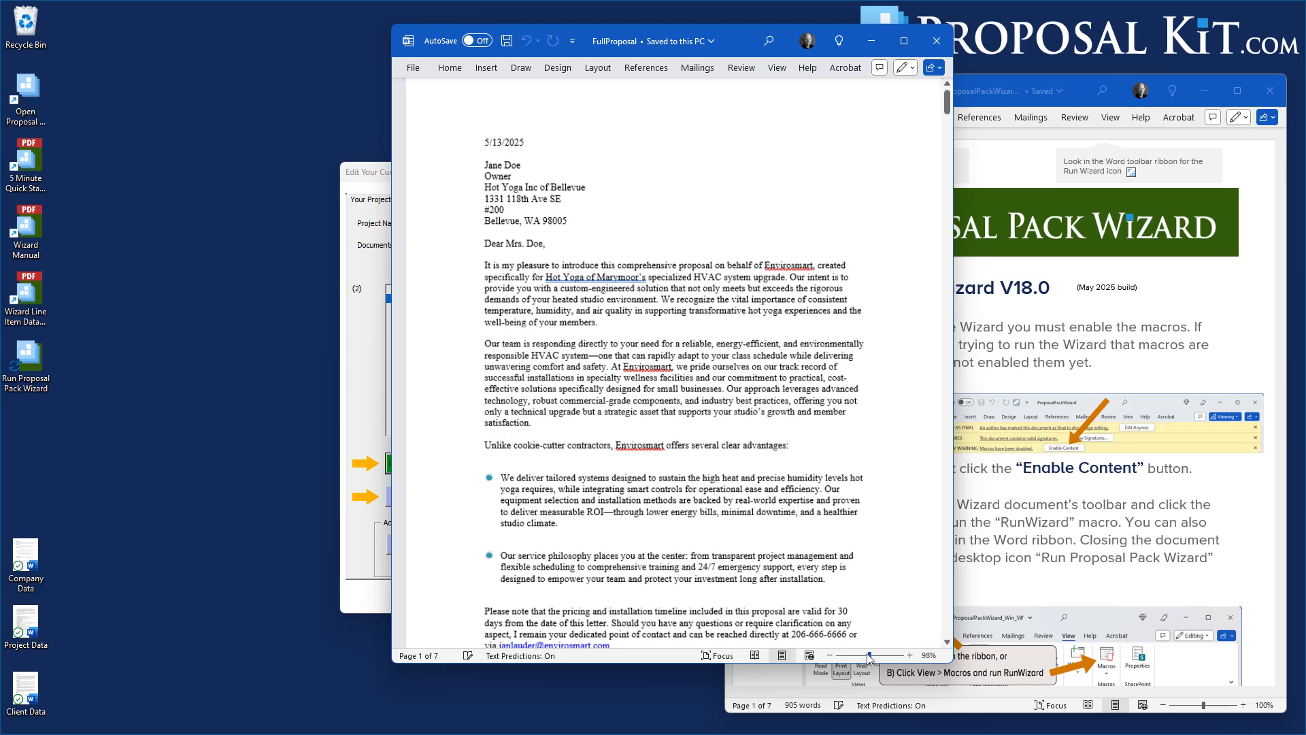
pyautogui.click(910, 656)
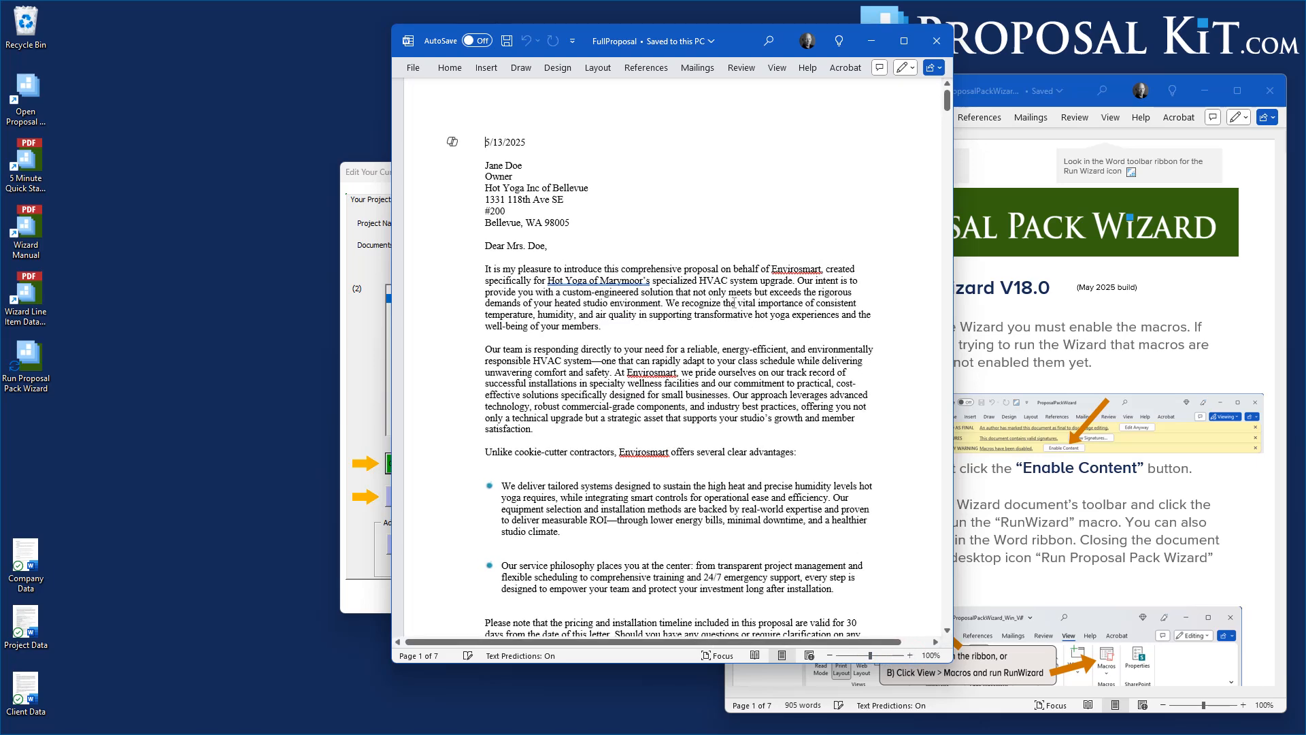
# - Read through the proposal's cover letter, title page, table of contents and Introduction up to the Executive Summary
pyautogui.scroll(1, 728, 262)
pyautogui.scroll(-10, 648, 181)
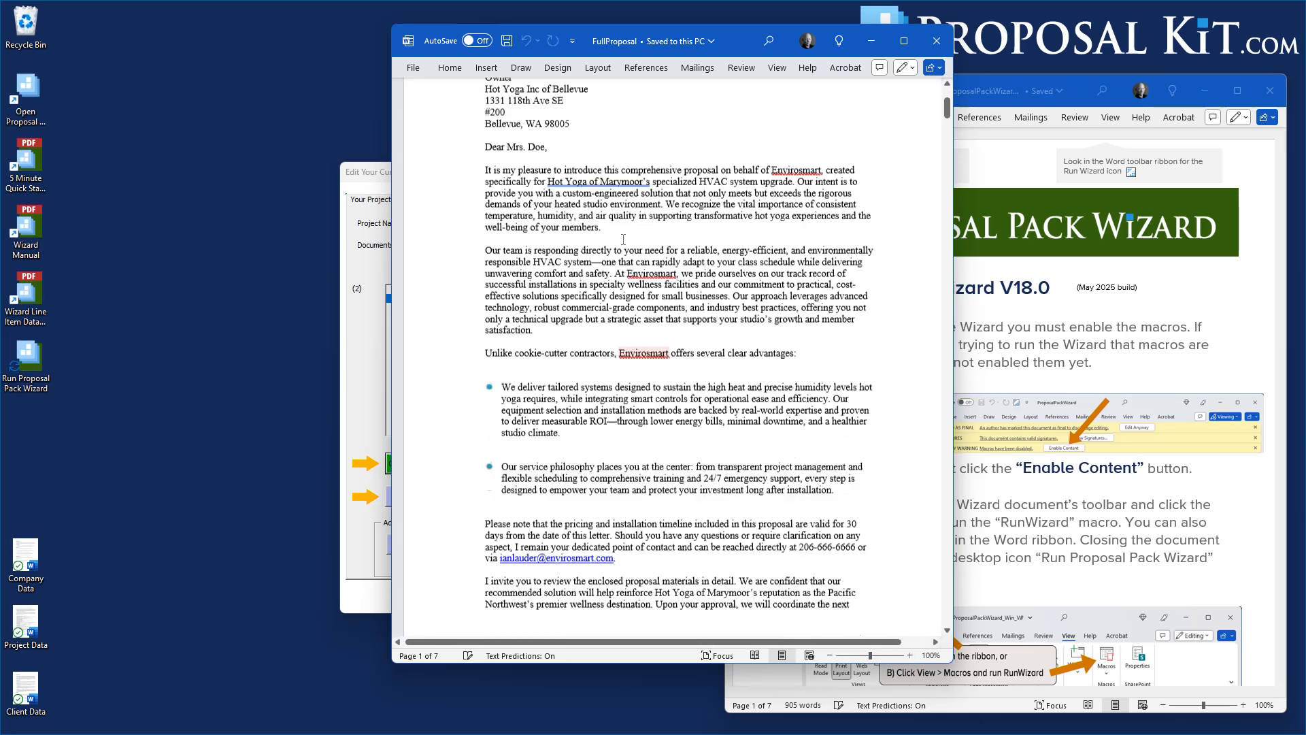
pyautogui.scroll(-15, 557, 280)
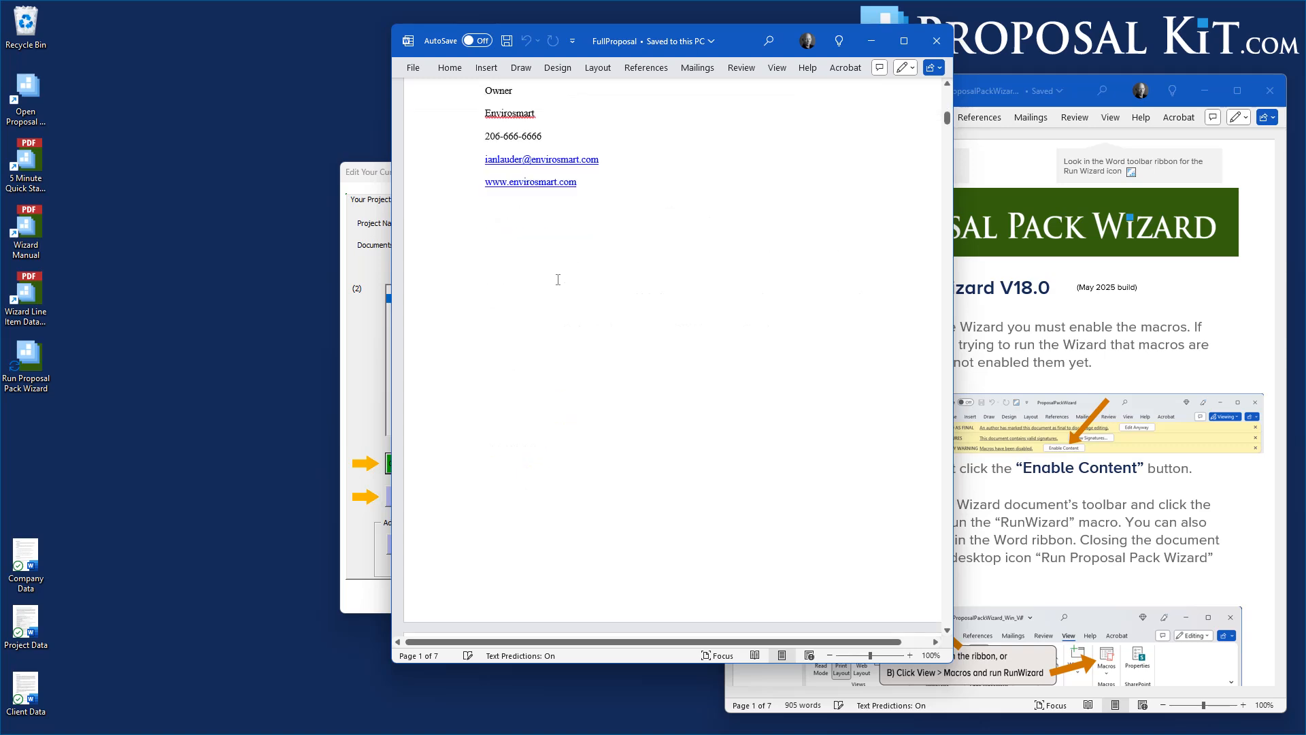
pyautogui.scroll(-15, 557, 279)
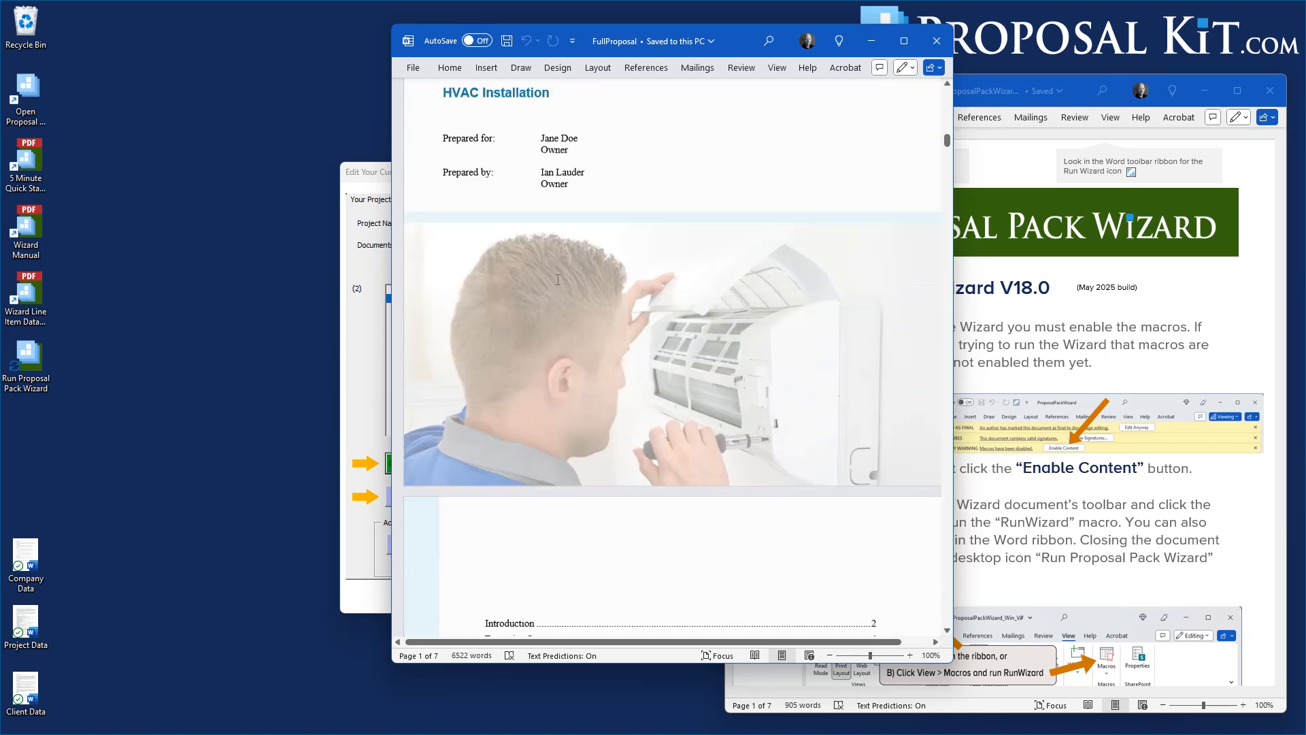
pyautogui.scroll(-5, 558, 279)
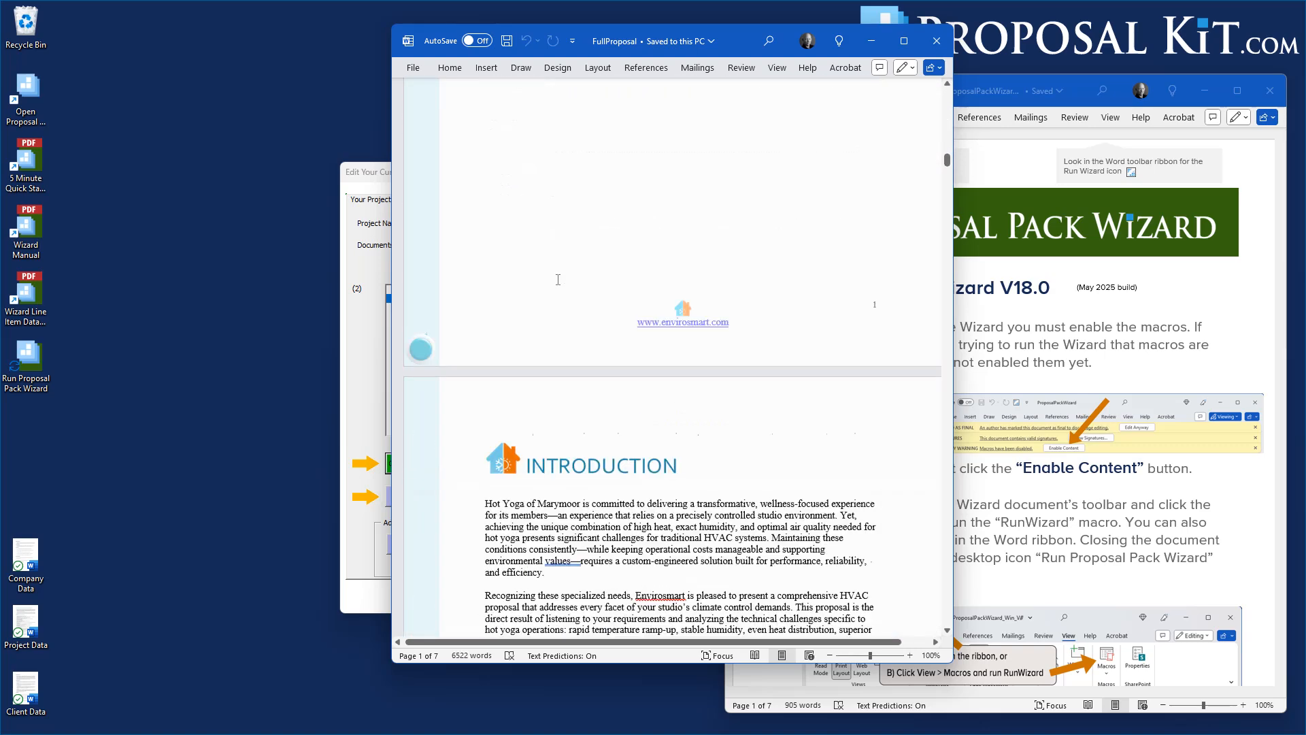
pyautogui.scroll(8, 558, 279)
pyautogui.scroll(-10, 557, 279)
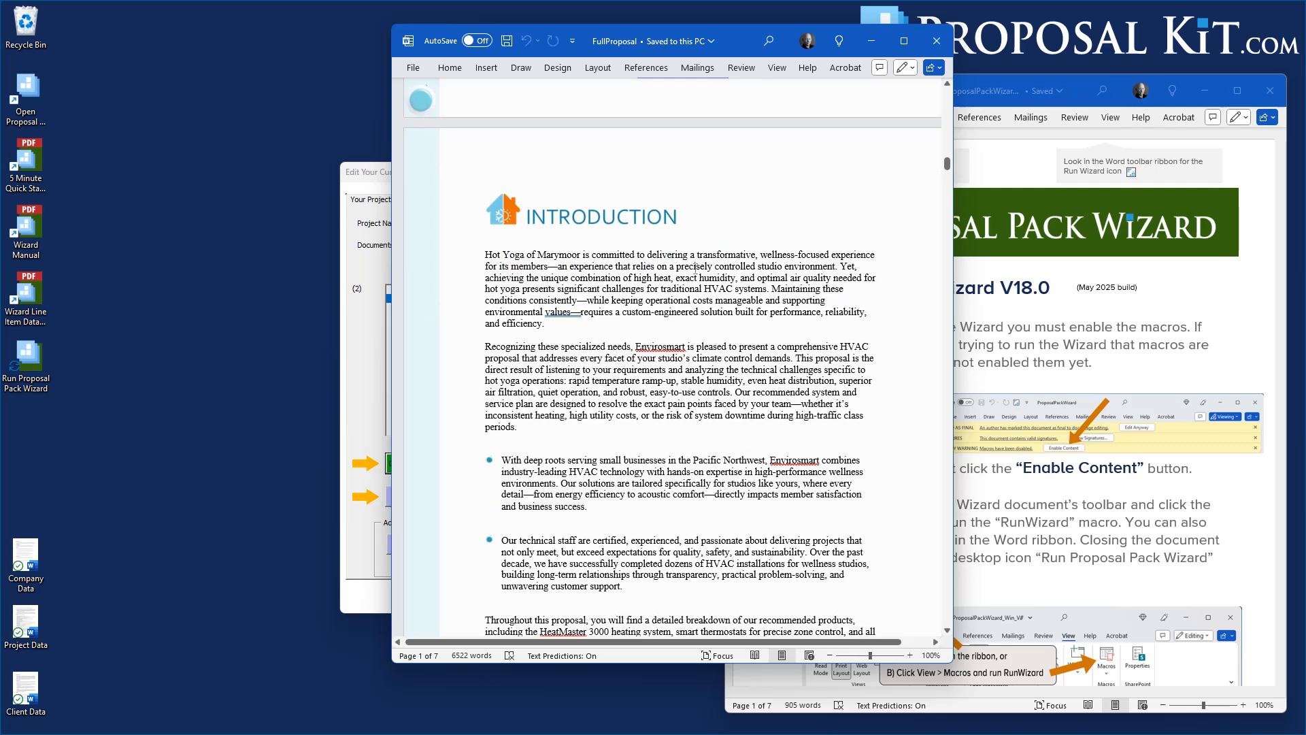
pyautogui.scroll(-8, 715, 291)
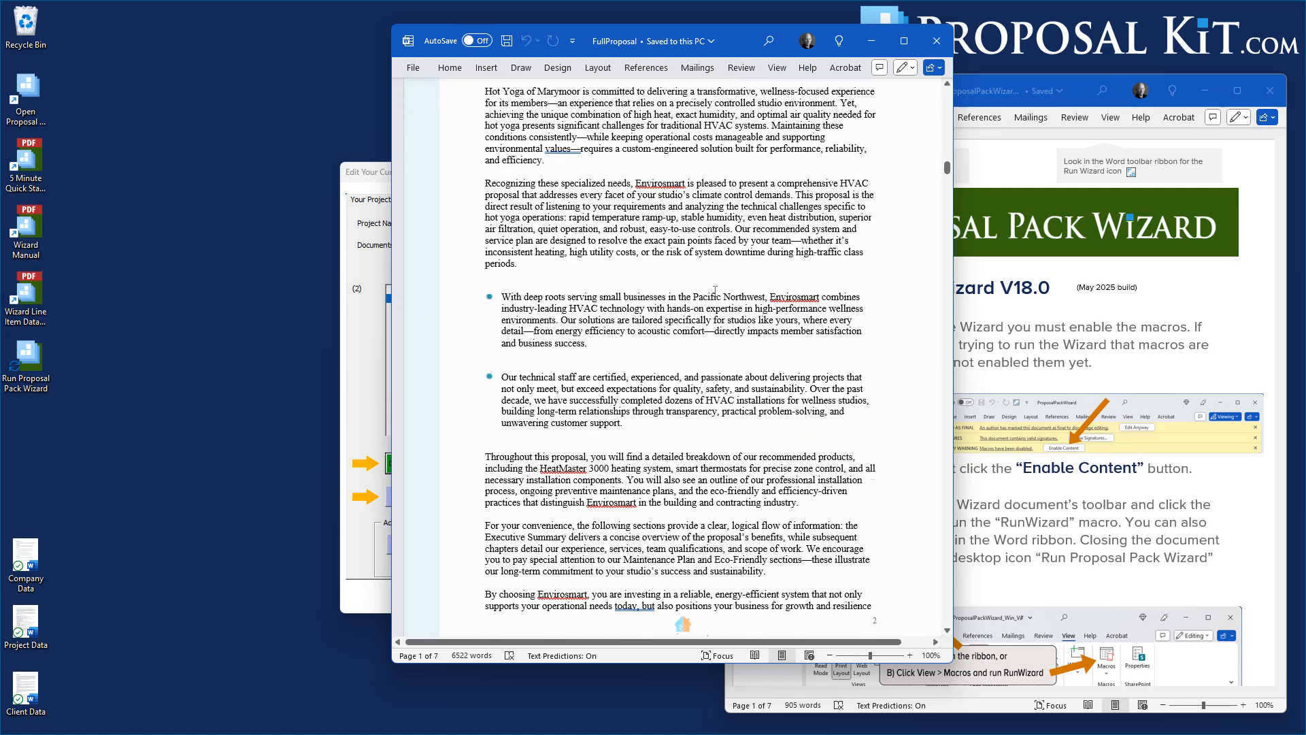
pyautogui.scroll(-10, 715, 291)
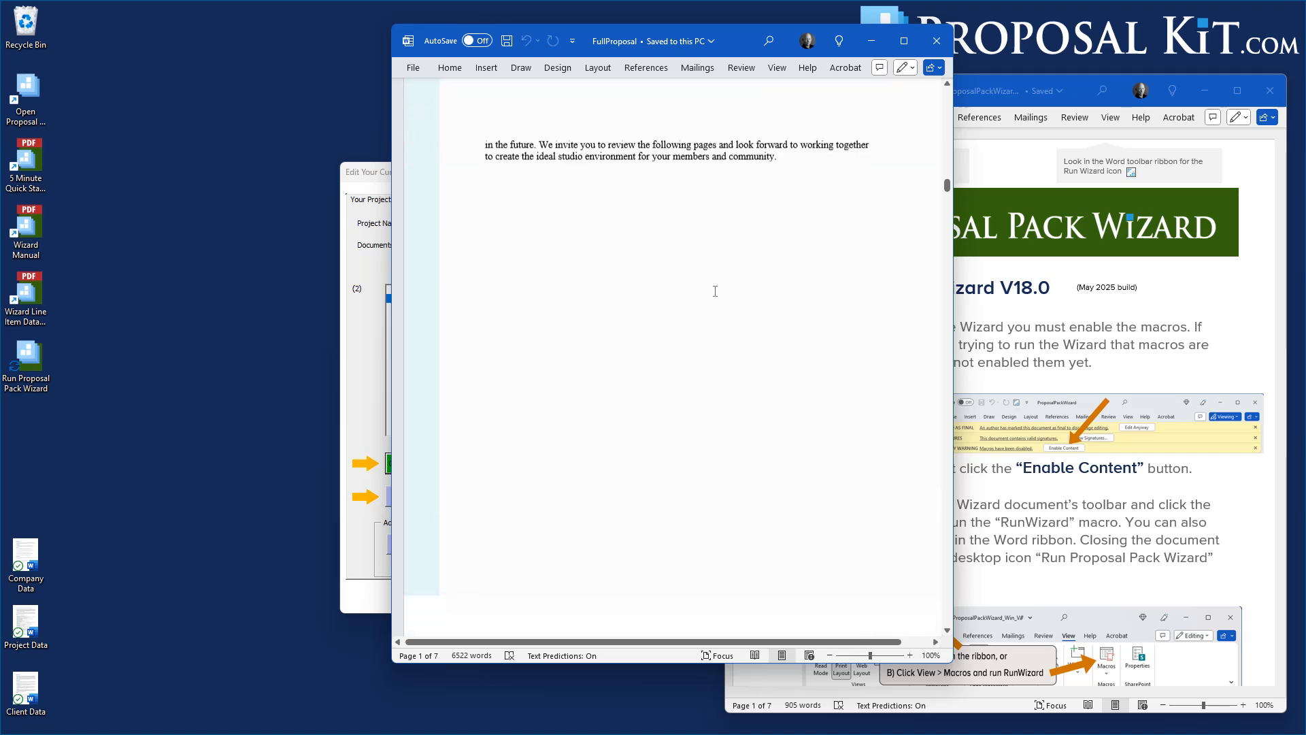
pyautogui.scroll(-2, 715, 291)
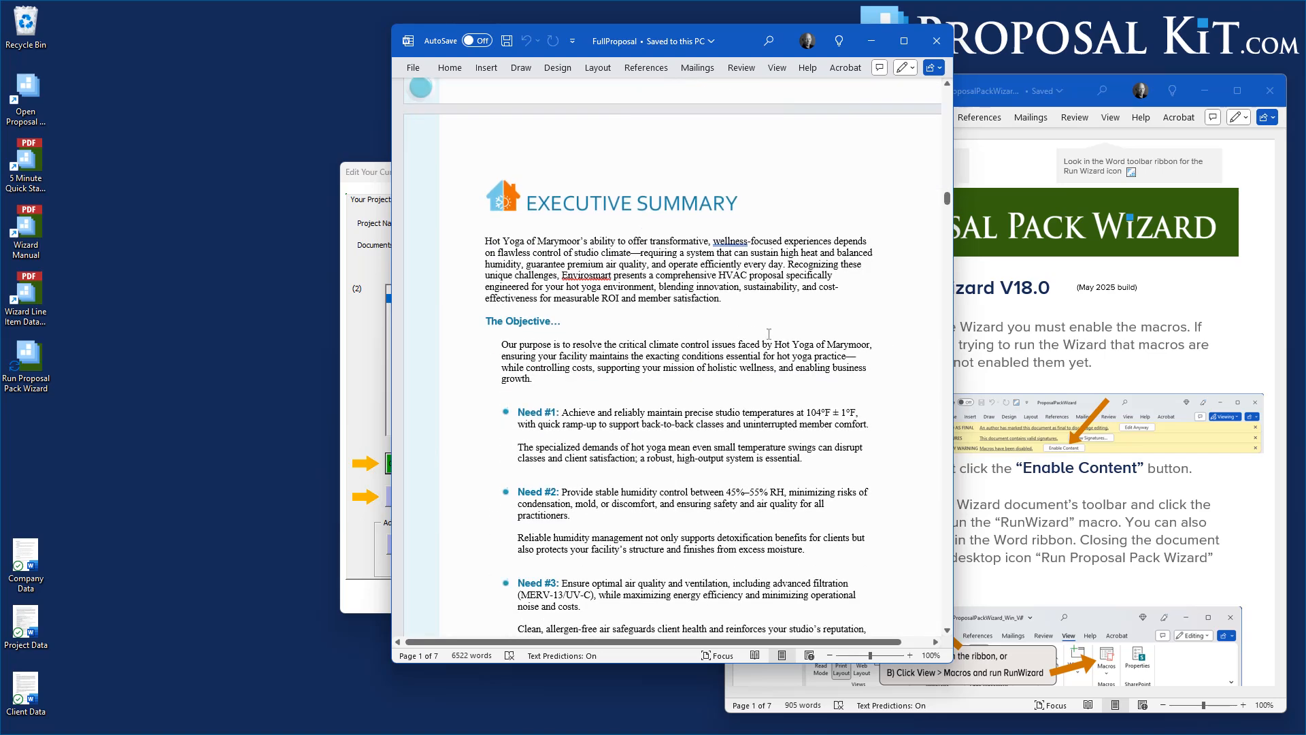
# - Review the chapters from Executive Summary through Next Steps, Eco-Friendly and Services Provided to the Cost Summary, and return to the cover letter
pyautogui.moveTo(947, 199); pyautogui.dragTo(945, 224)
pyautogui.scroll(-10, 763, 353)
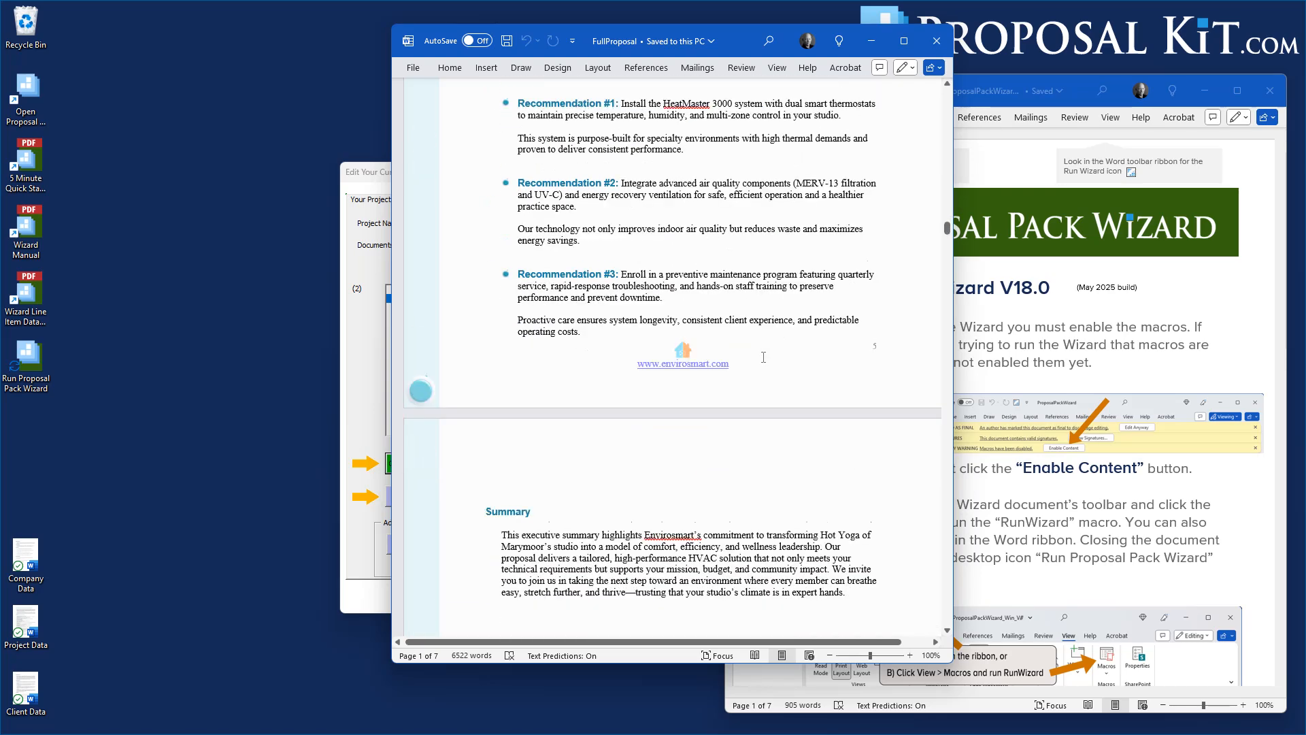
pyautogui.scroll(-10, 764, 357)
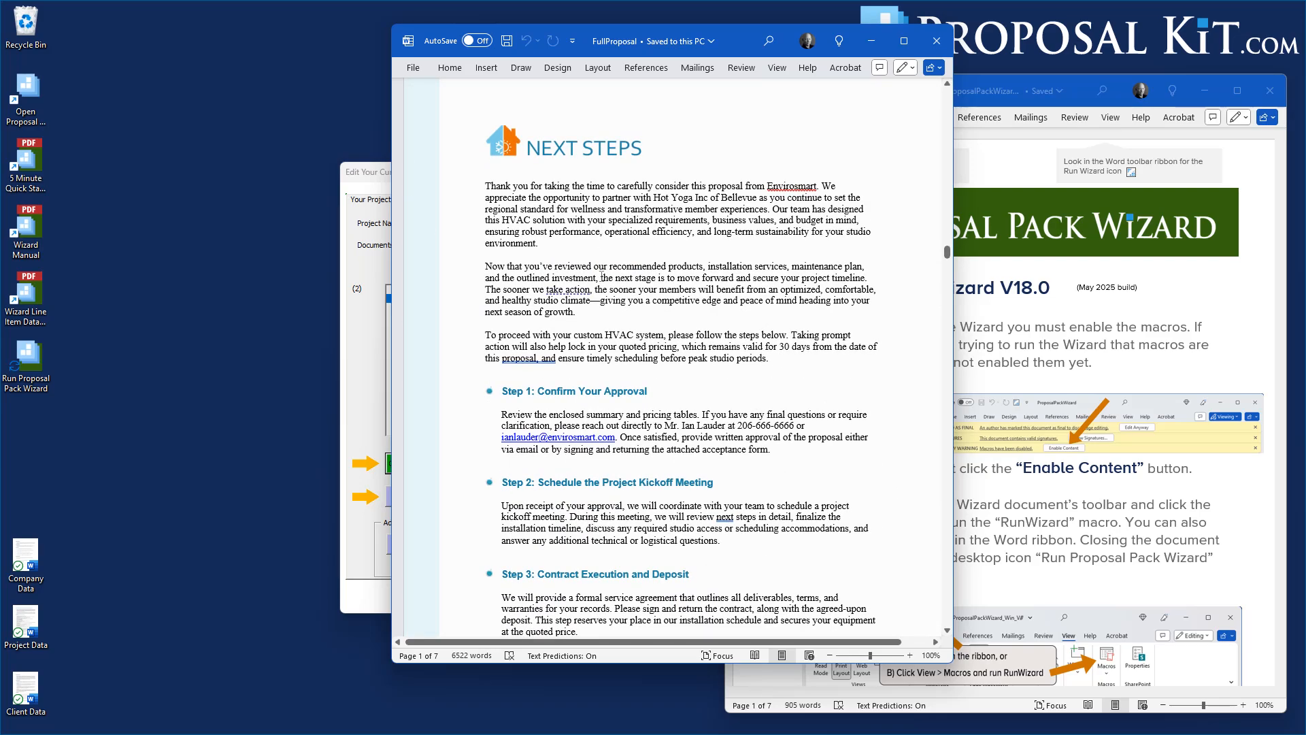
pyautogui.scroll(-5, 601, 274)
pyautogui.scroll(-20, 601, 274)
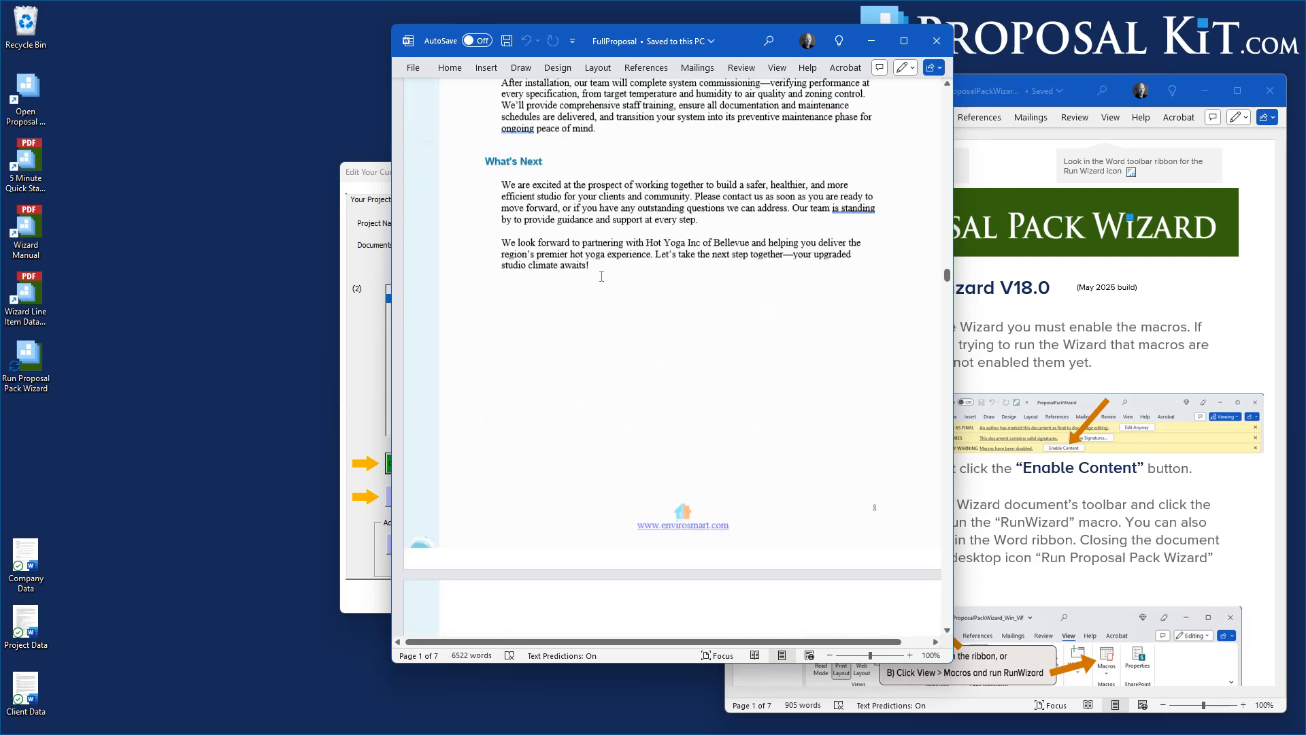
pyautogui.scroll(-18, 601, 275)
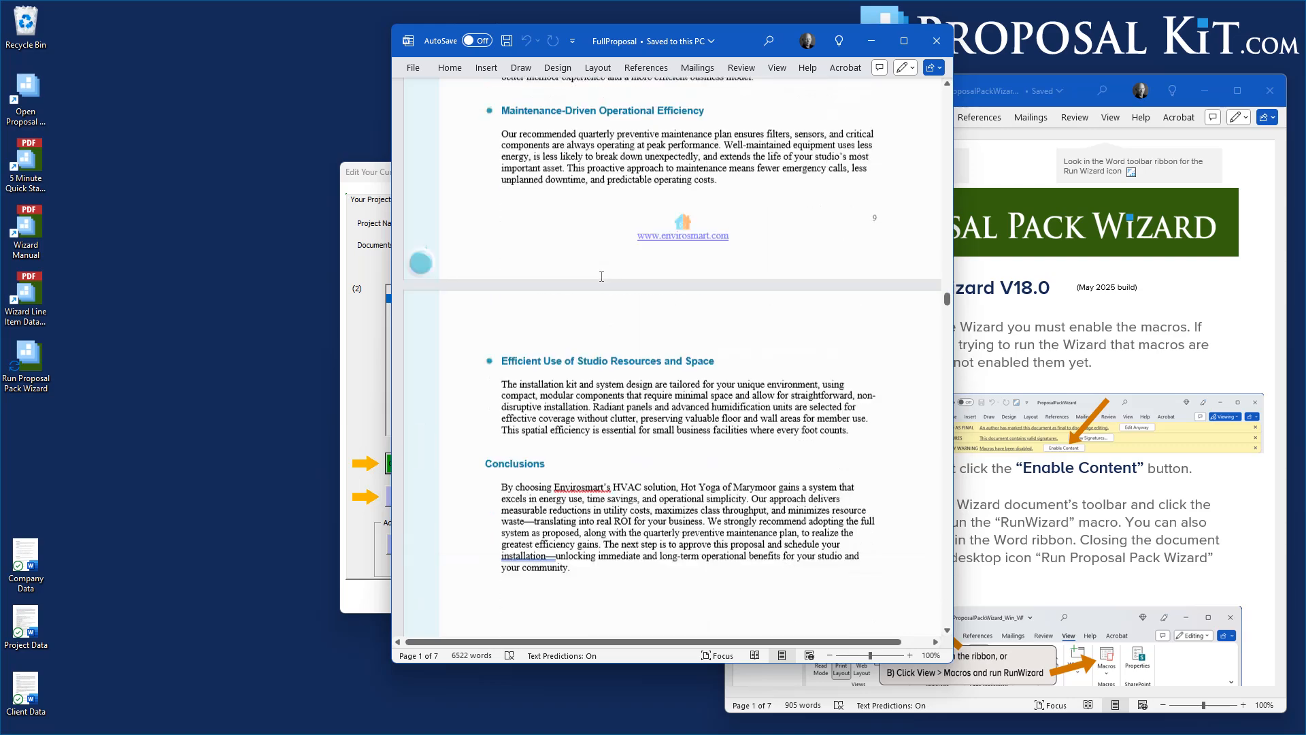
pyautogui.scroll(-18, 601, 275)
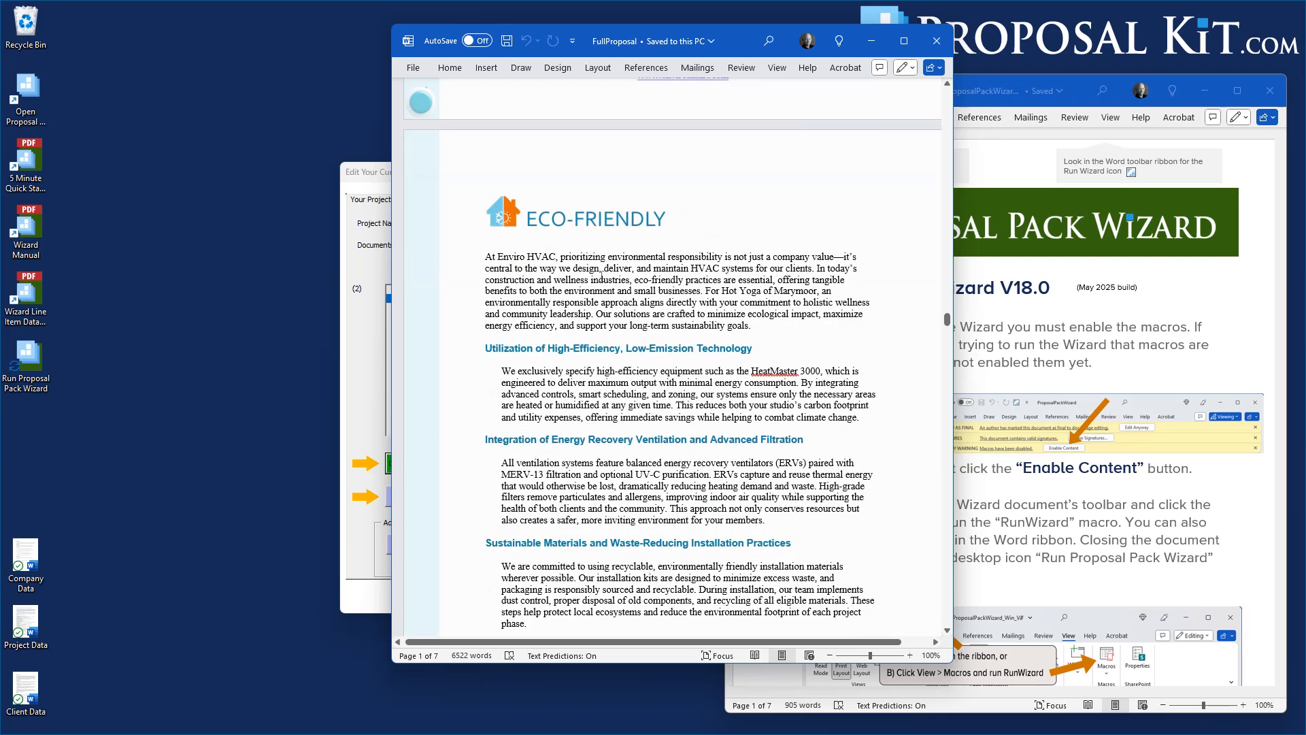
pyautogui.scroll(-18, 602, 275)
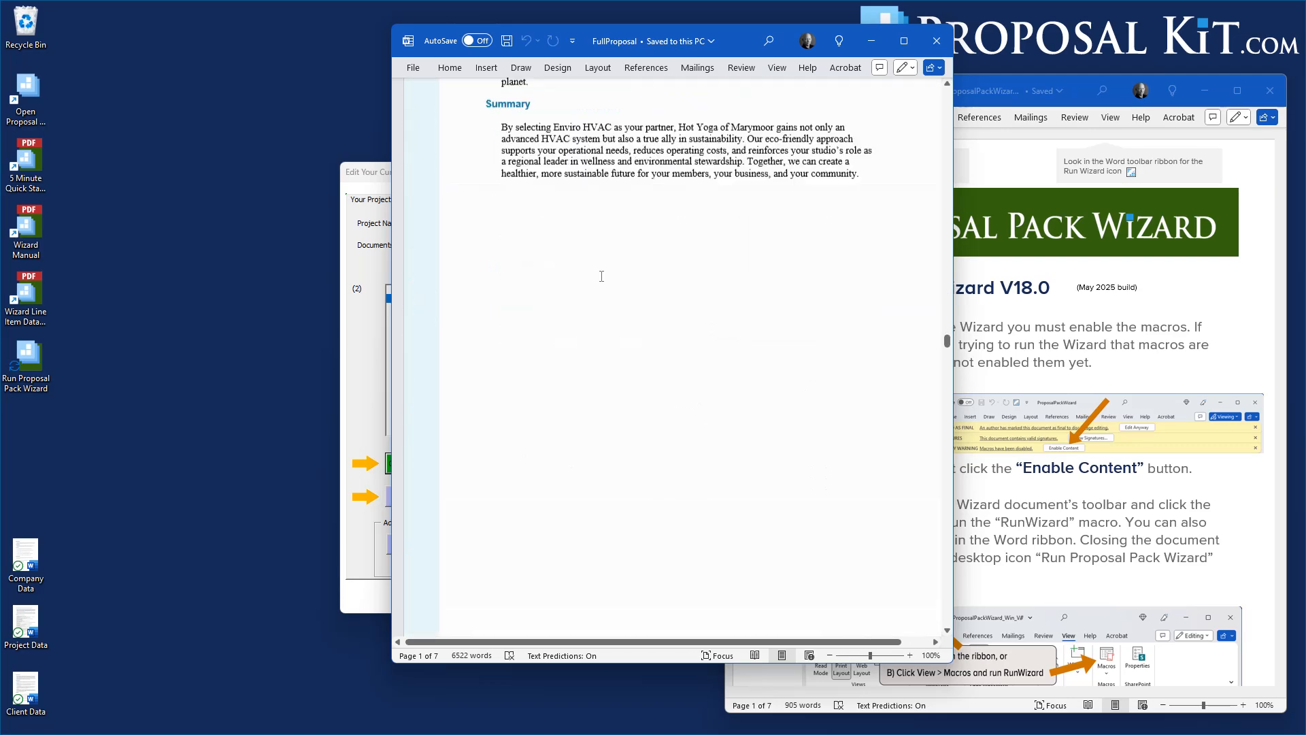
pyautogui.scroll(-3, 601, 276)
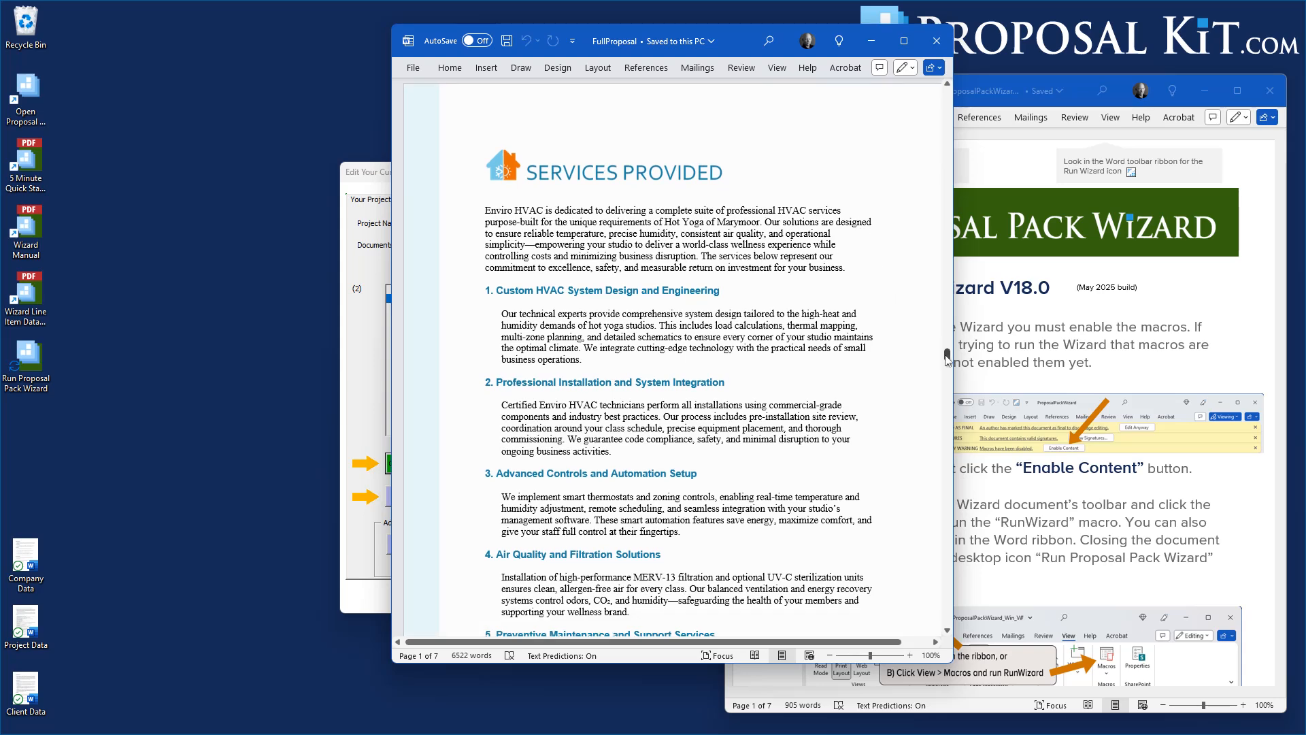
pyautogui.moveTo(948, 355); pyautogui.dragTo(900, 497)
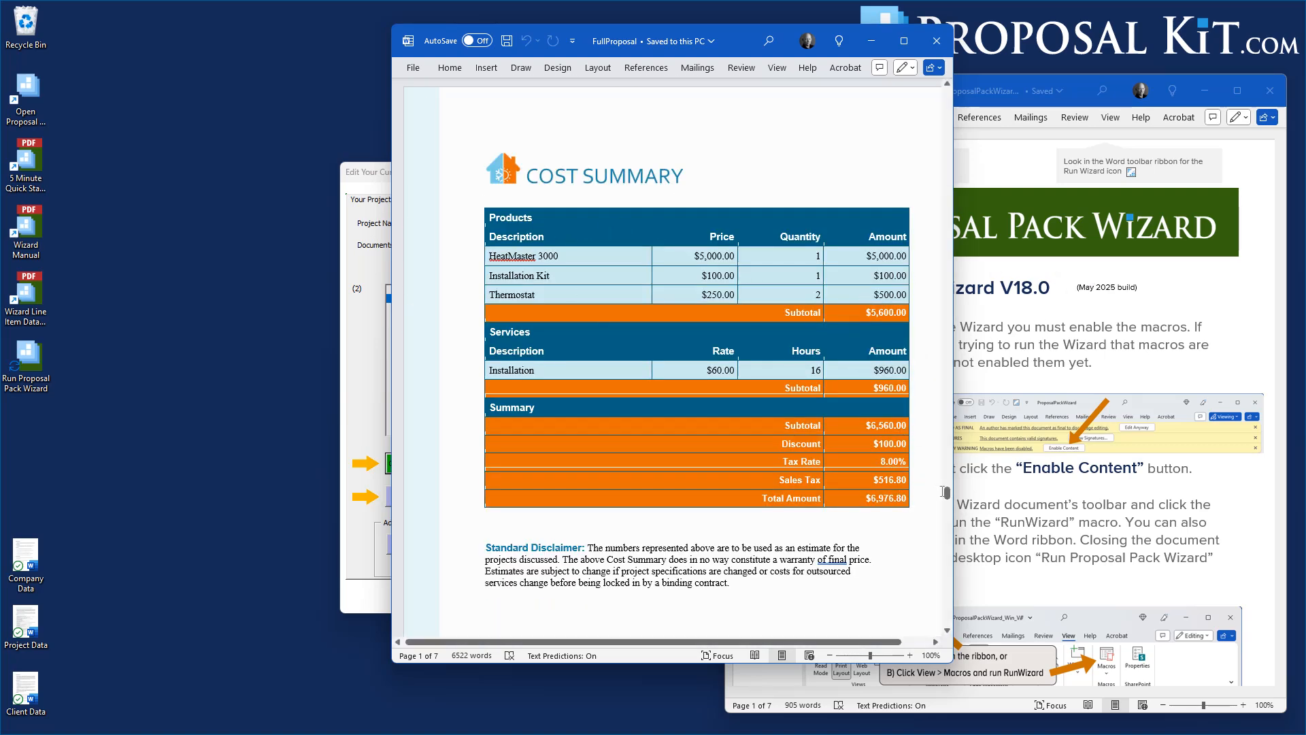
pyautogui.moveTo(947, 495); pyautogui.dragTo(976, 99)
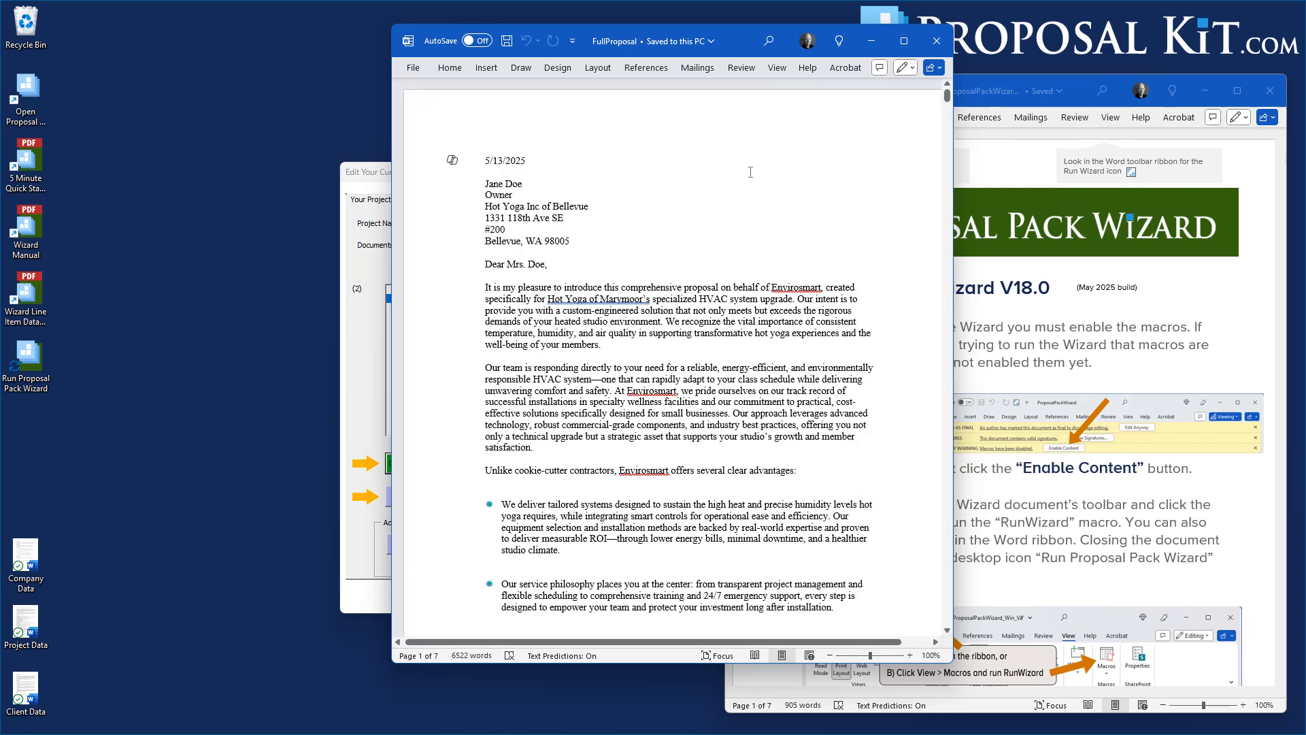
# - Revisit the Introduction chapter, go back to the first page, and shift the document window aside
pyautogui.moveTo(697, 53); pyautogui.dragTo(652, 65)
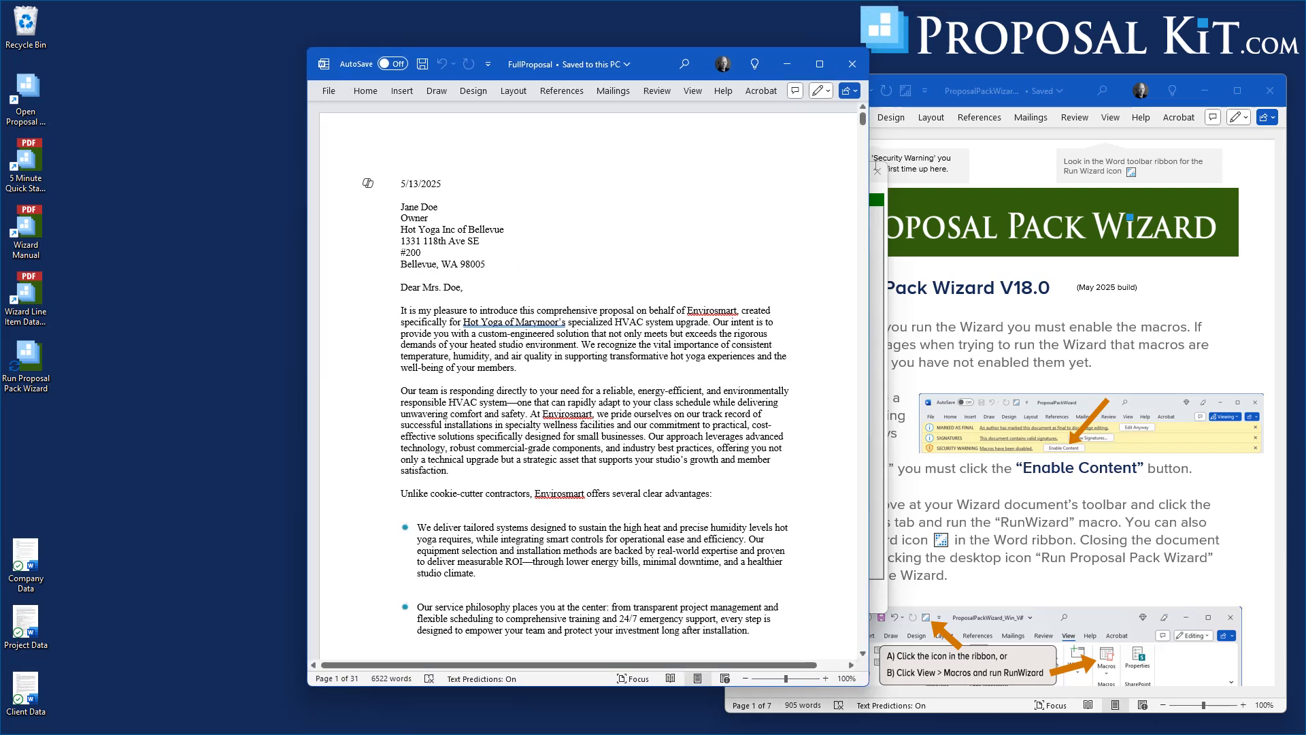
pyautogui.moveTo(863, 123); pyautogui.dragTo(850, 196)
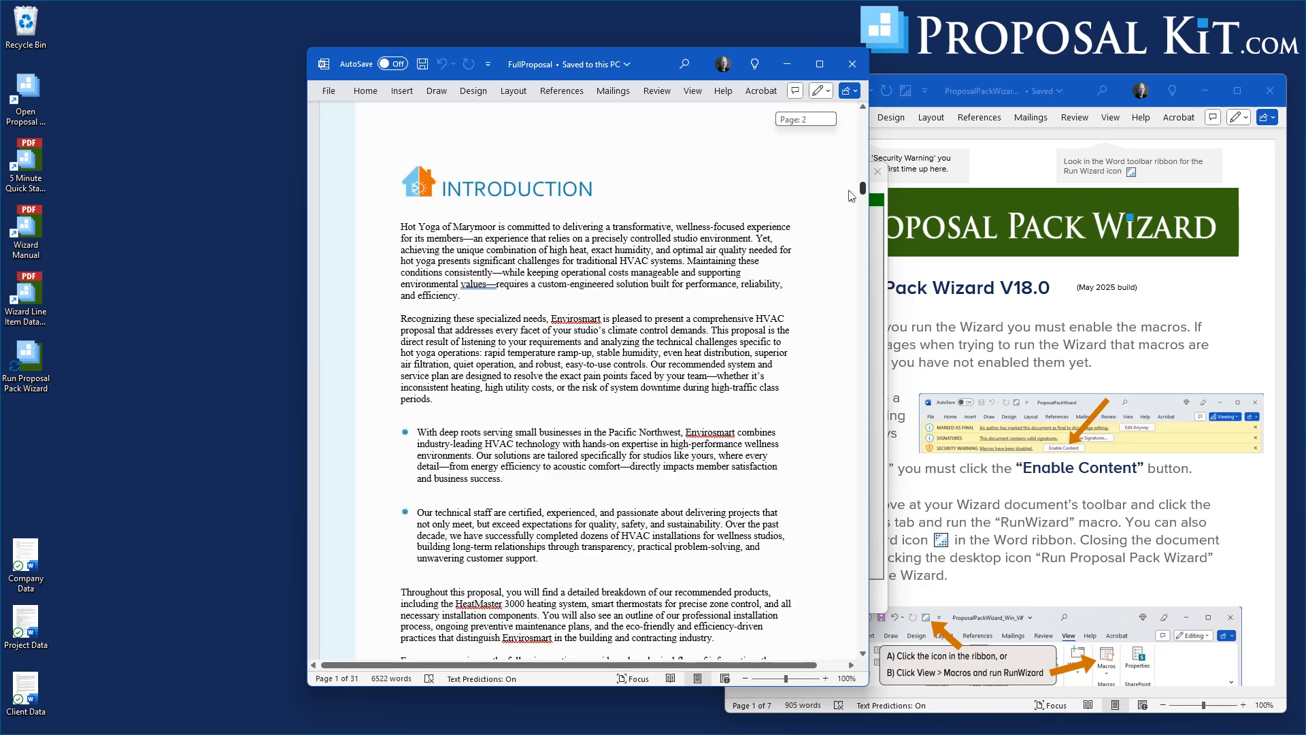
pyautogui.moveTo(849, 196); pyautogui.dragTo(850, 196)
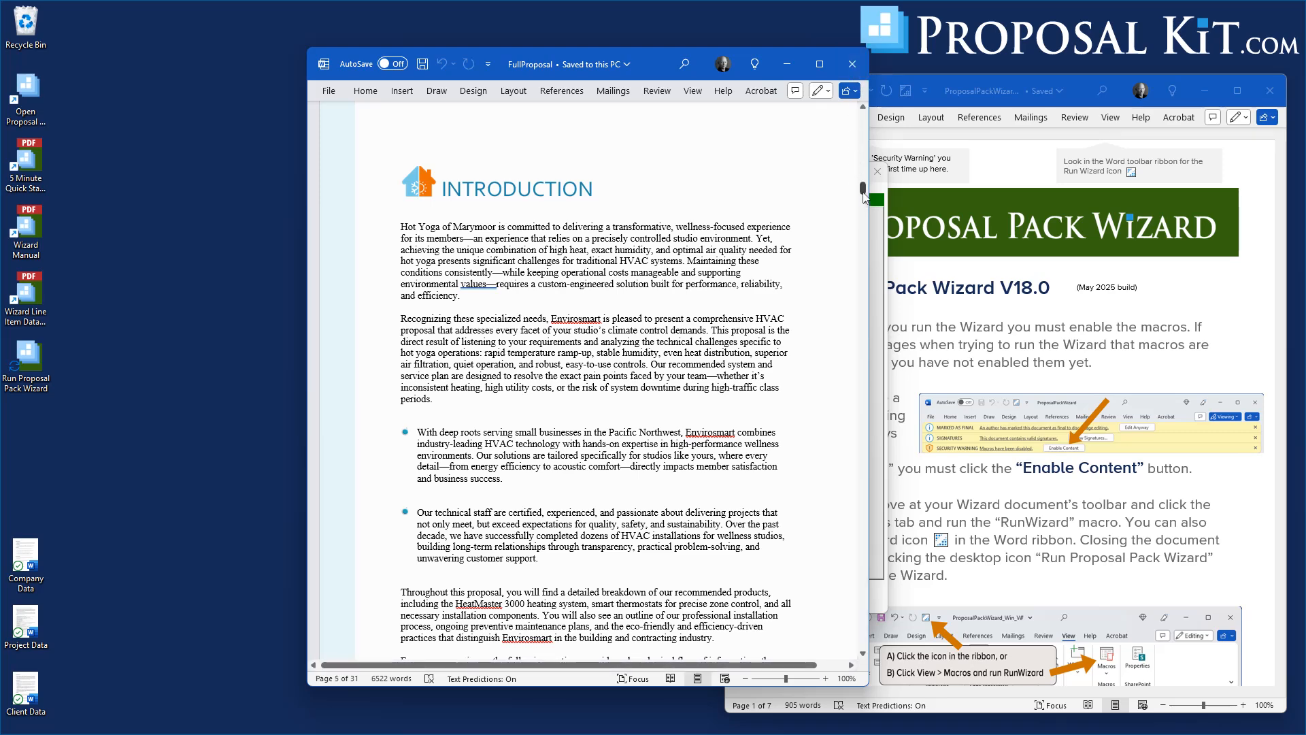
pyautogui.moveTo(864, 193); pyautogui.dragTo(877, 122)
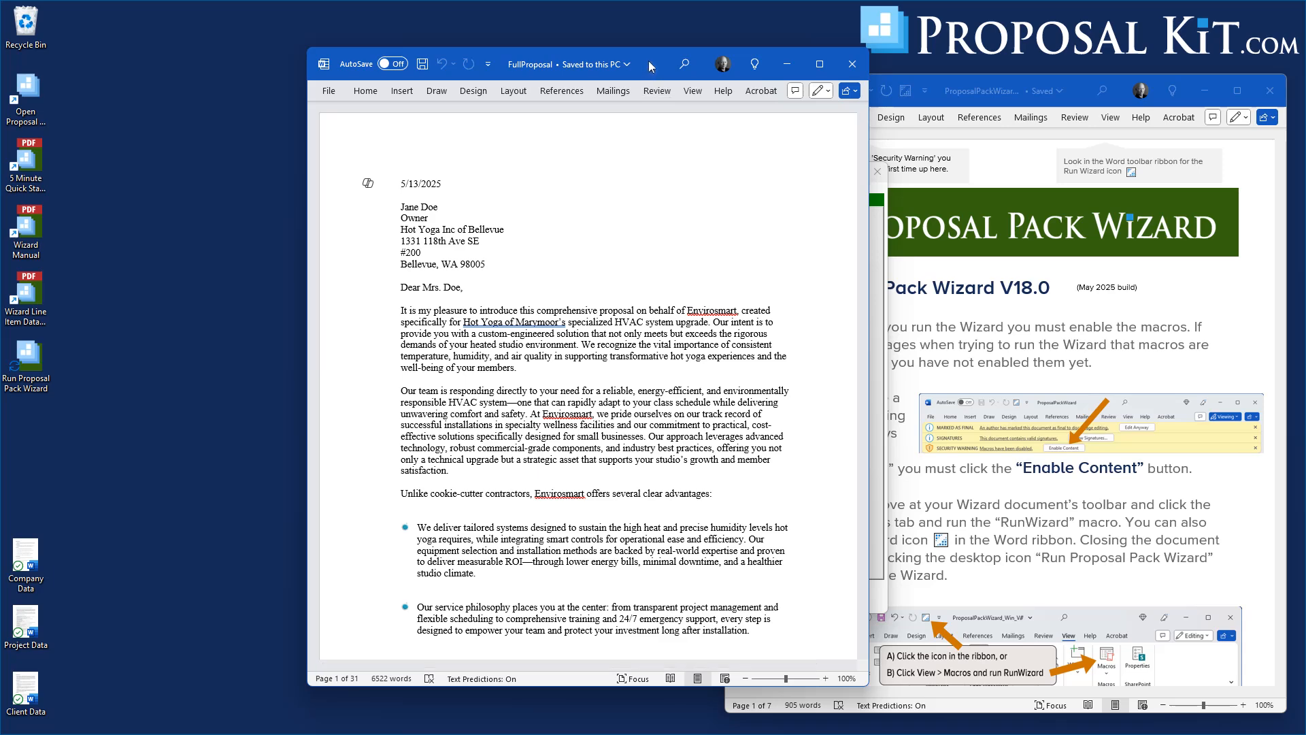
pyautogui.moveTo(659, 66); pyautogui.dragTo(582, 60)
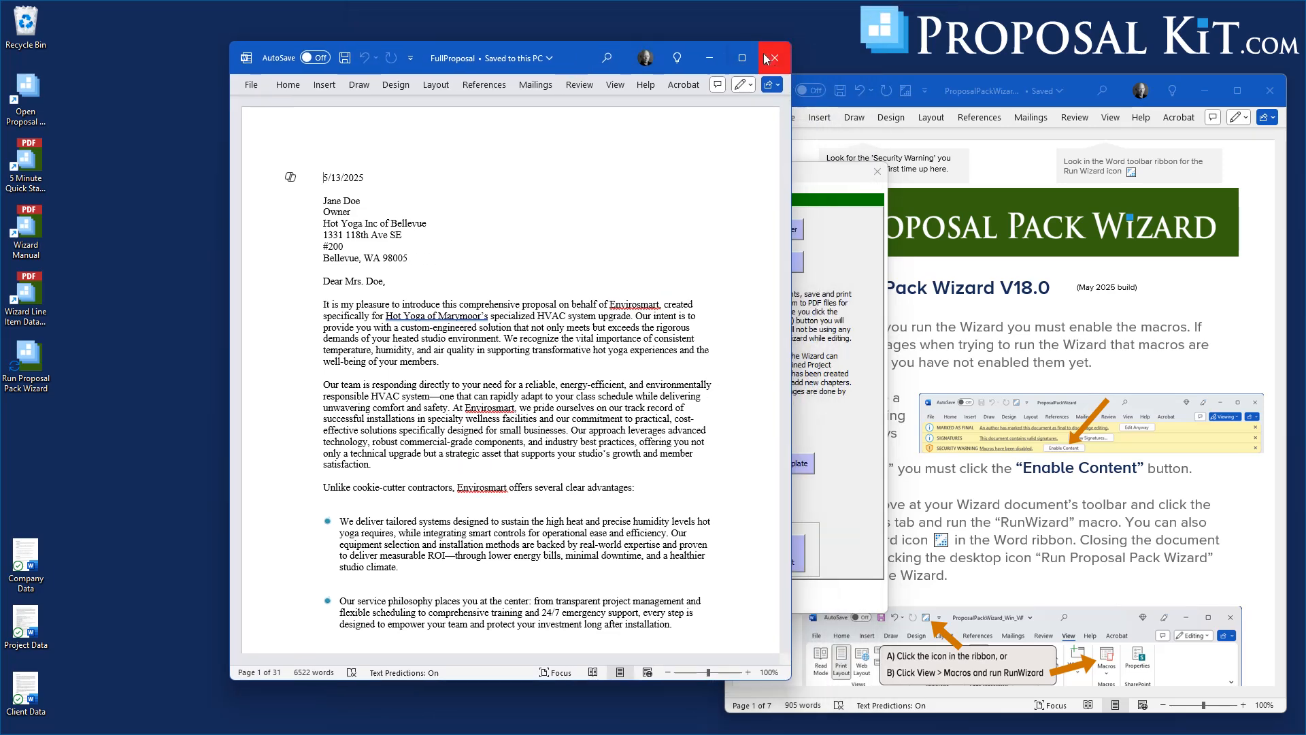